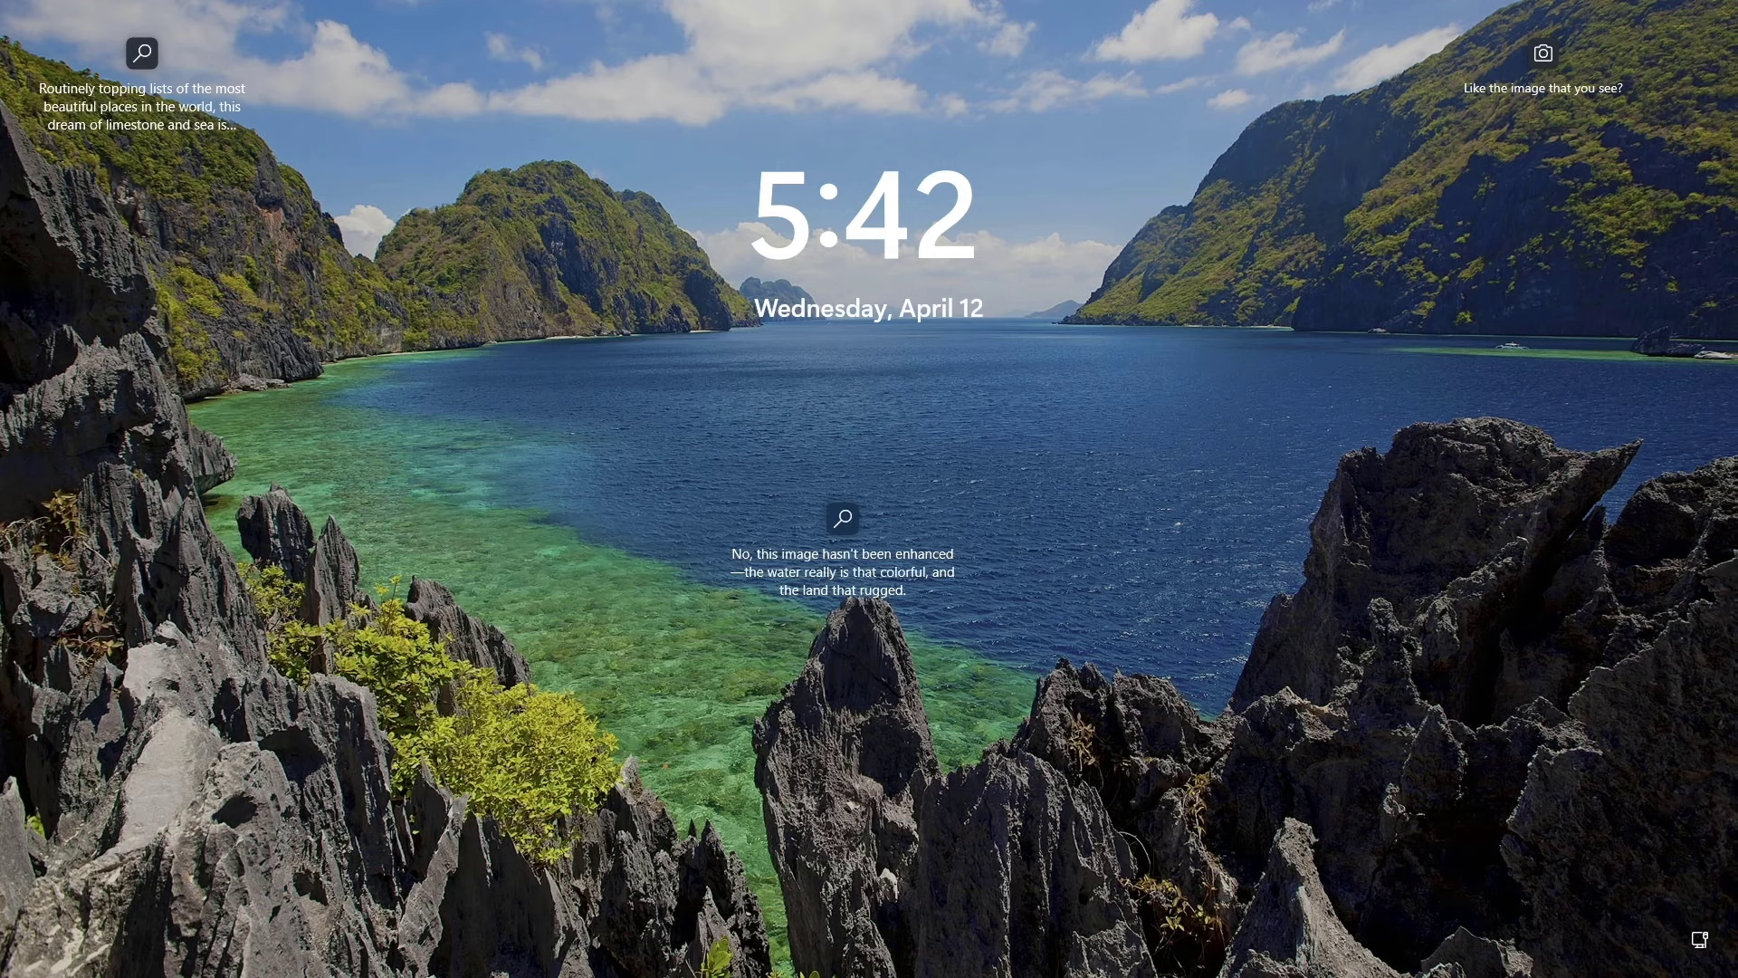
# Step: Dismiss the lock screen and sign in to the account to reach the Windows 11 desktop
pyautogui.click(903, 445)
pyautogui.click(872, 537)
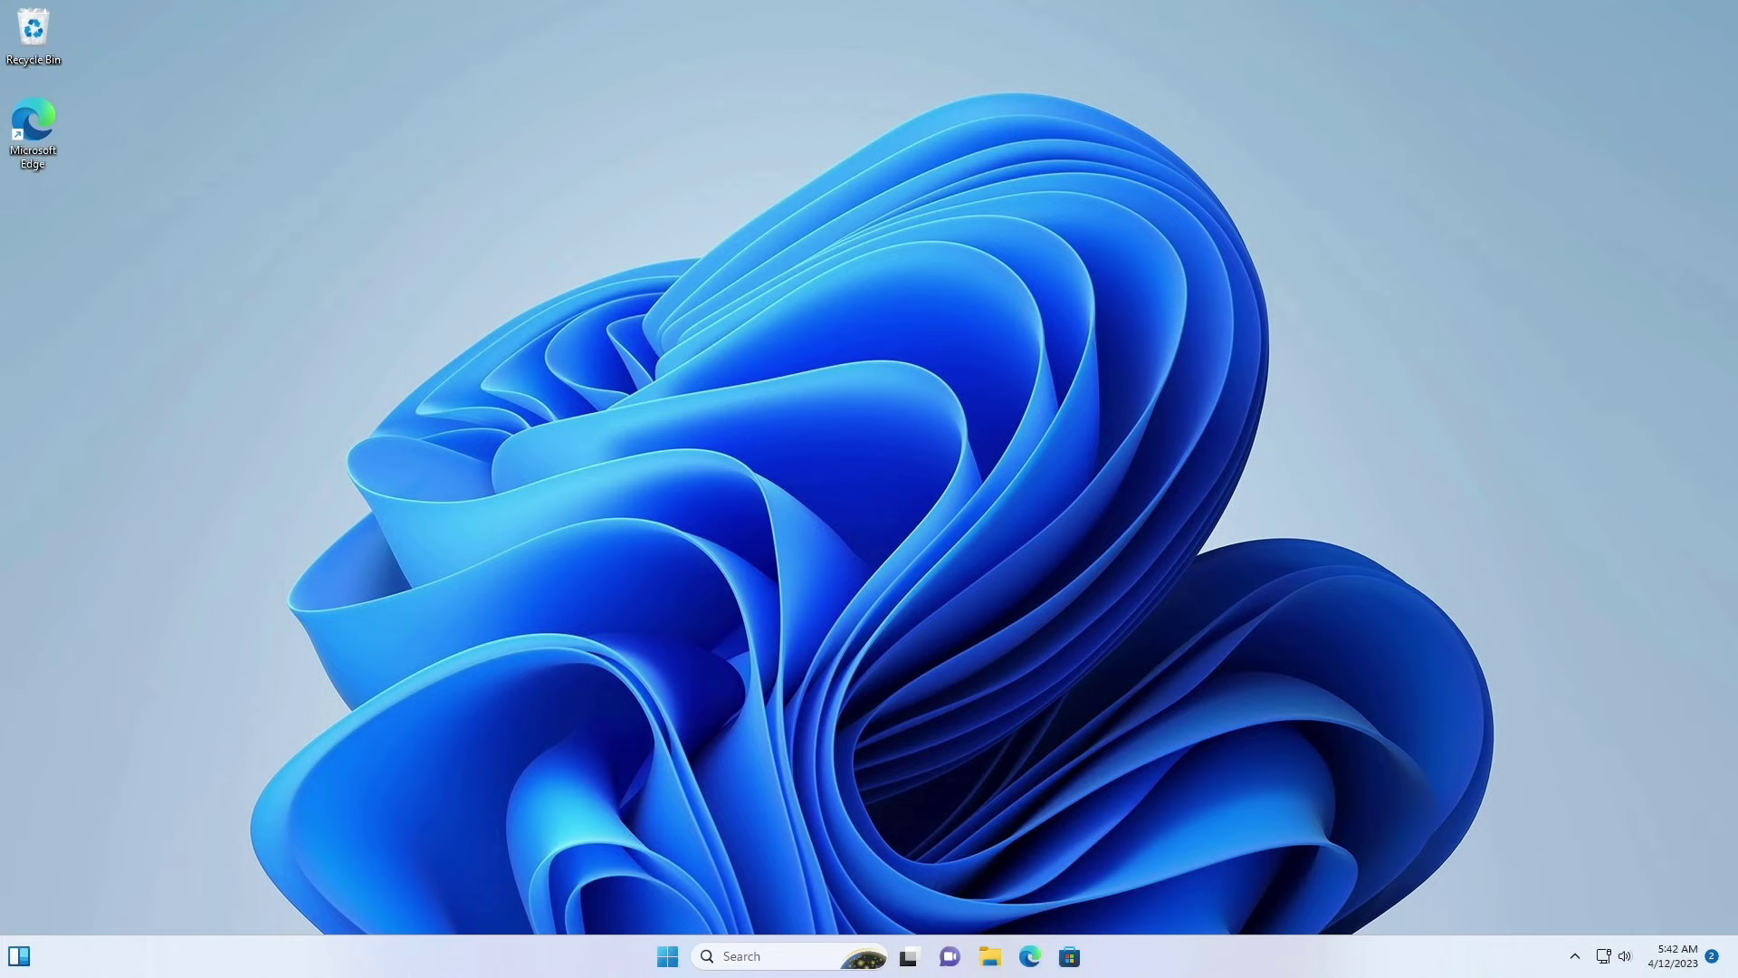
pyautogui.rightClick(667, 956)
pyautogui.click(655, 847)
pyautogui.write('winver')
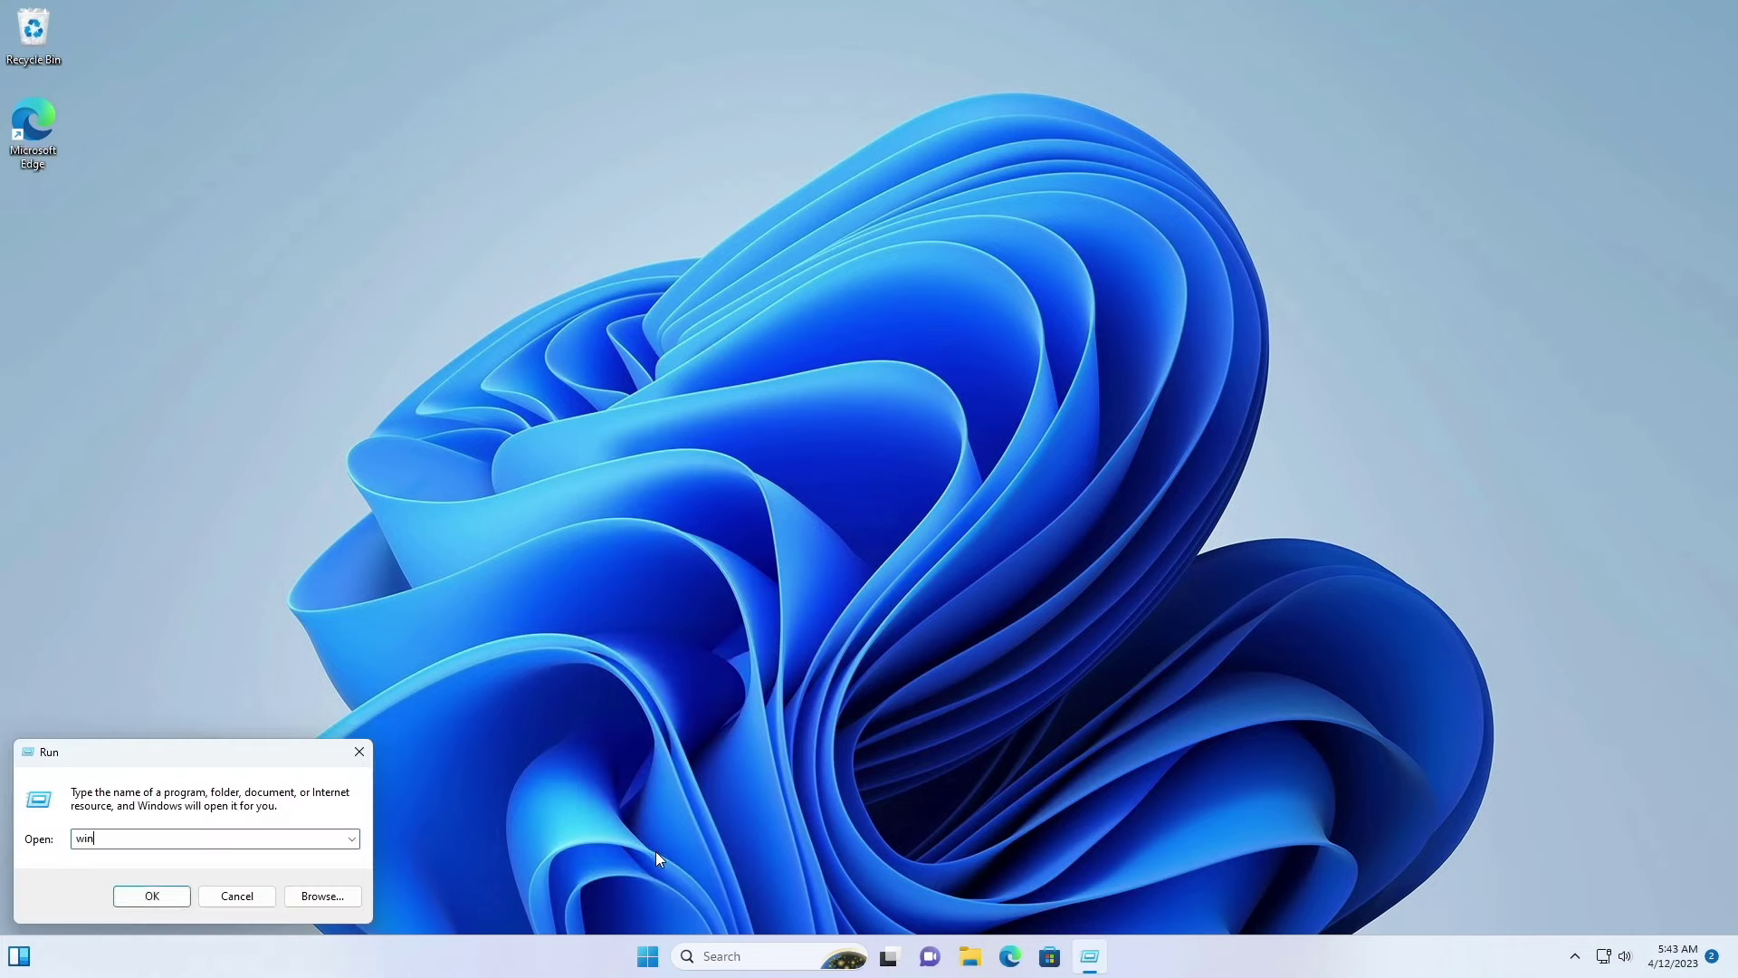
pyautogui.click(177, 903)
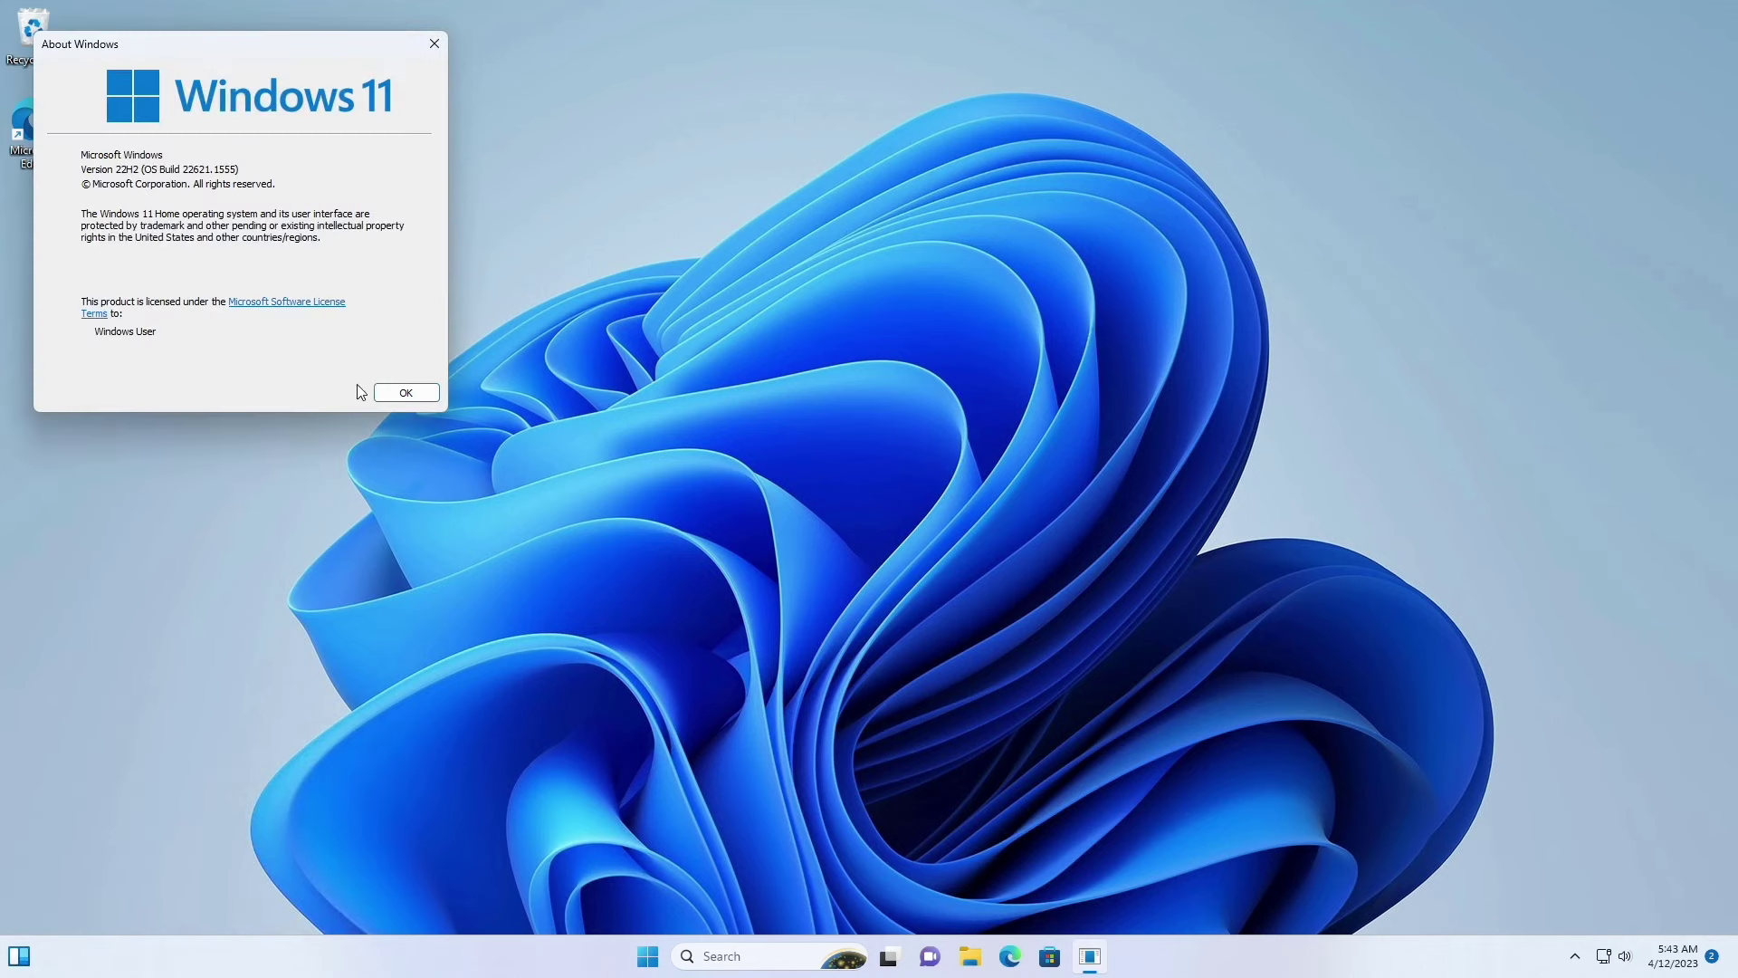
pyautogui.click(396, 395)
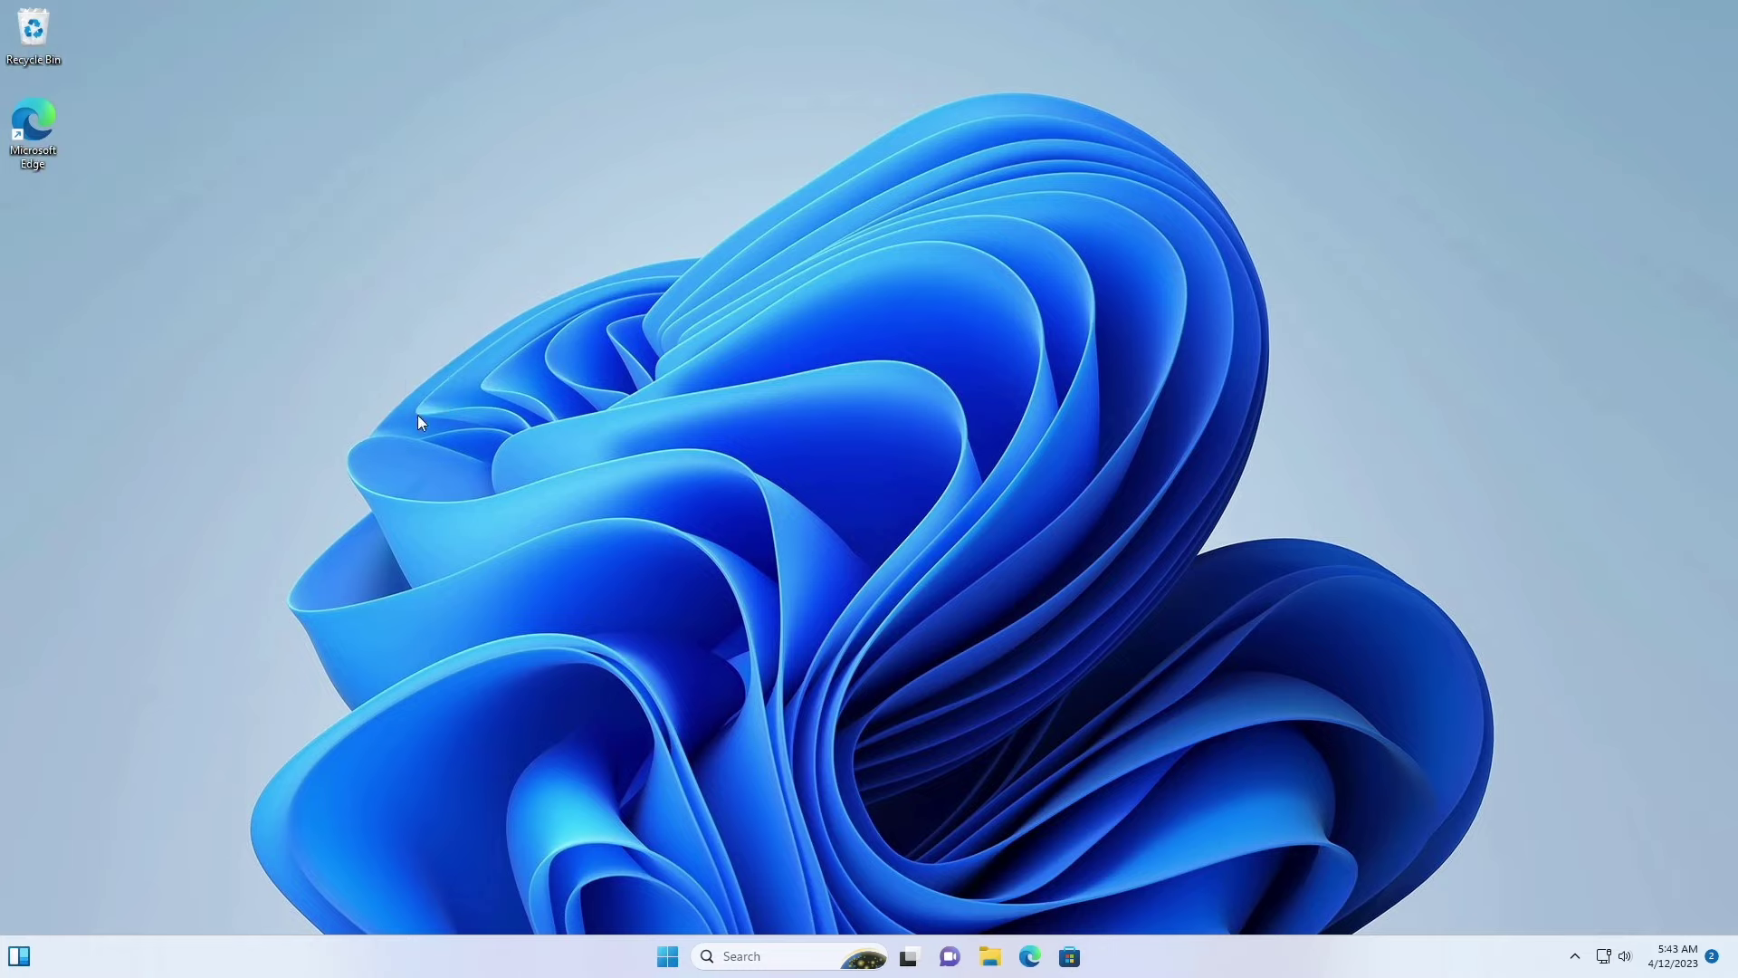
# Step: Open Downloads in File Explorer and Extract All of RDPWrap-v1.6.2.zip into the suggested folder
pyautogui.click(994, 960)
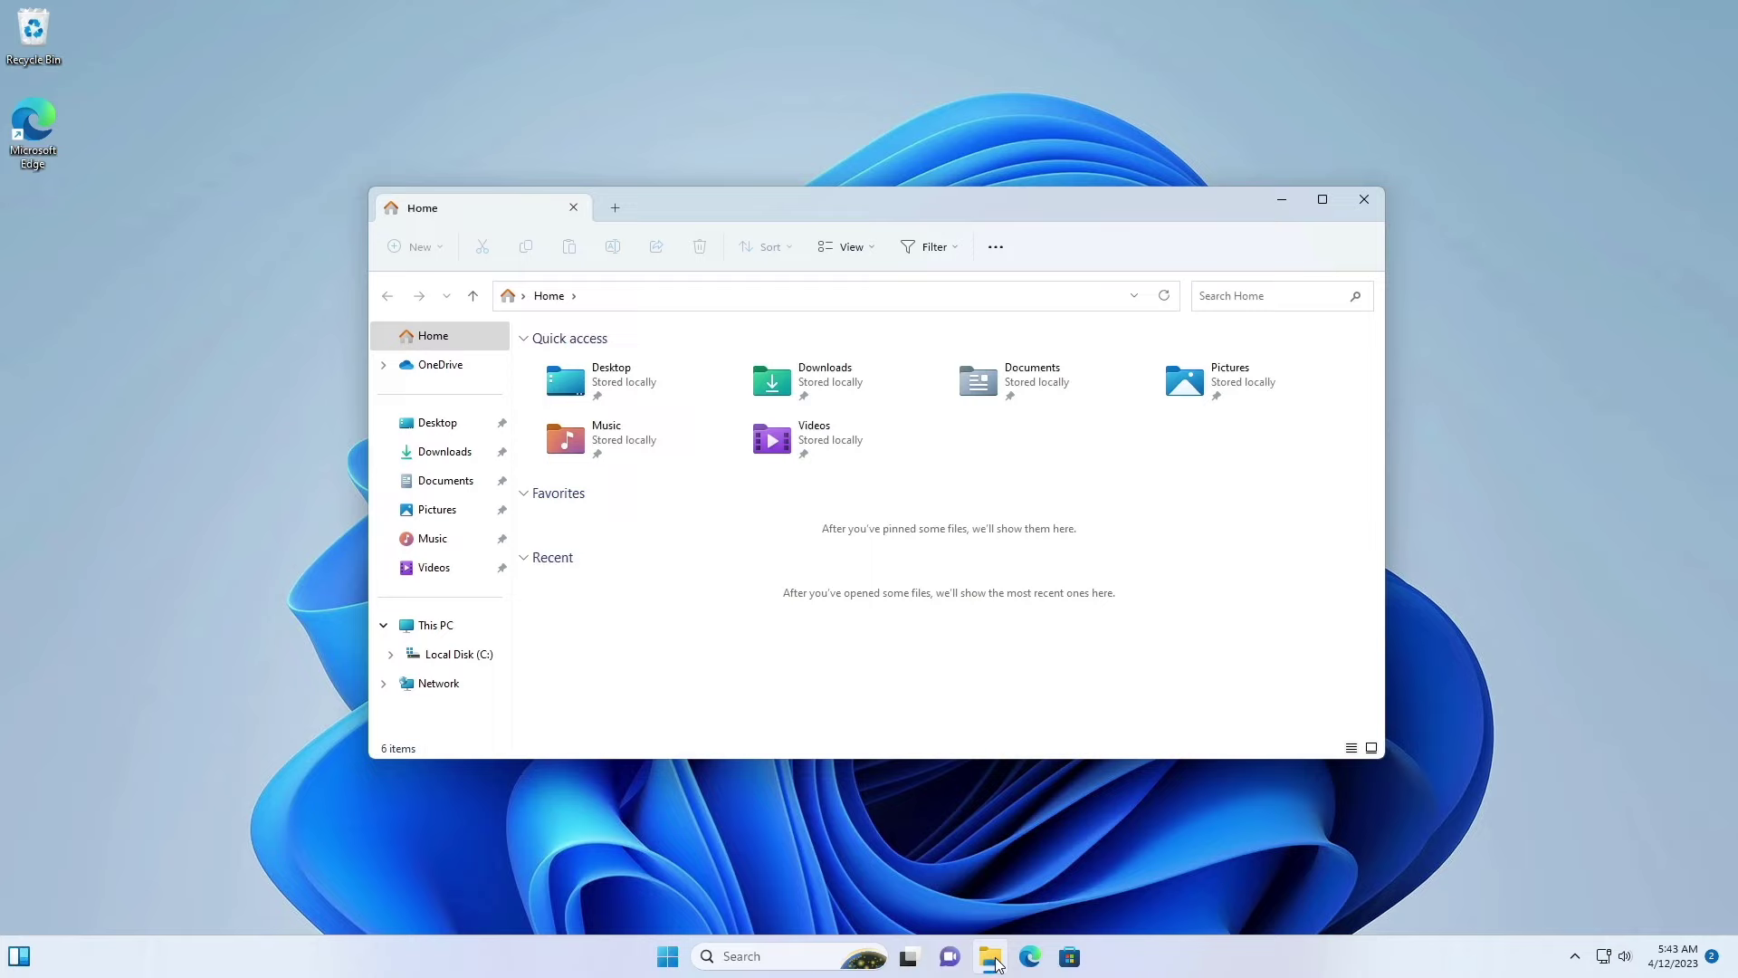
pyautogui.doubleClick(847, 382)
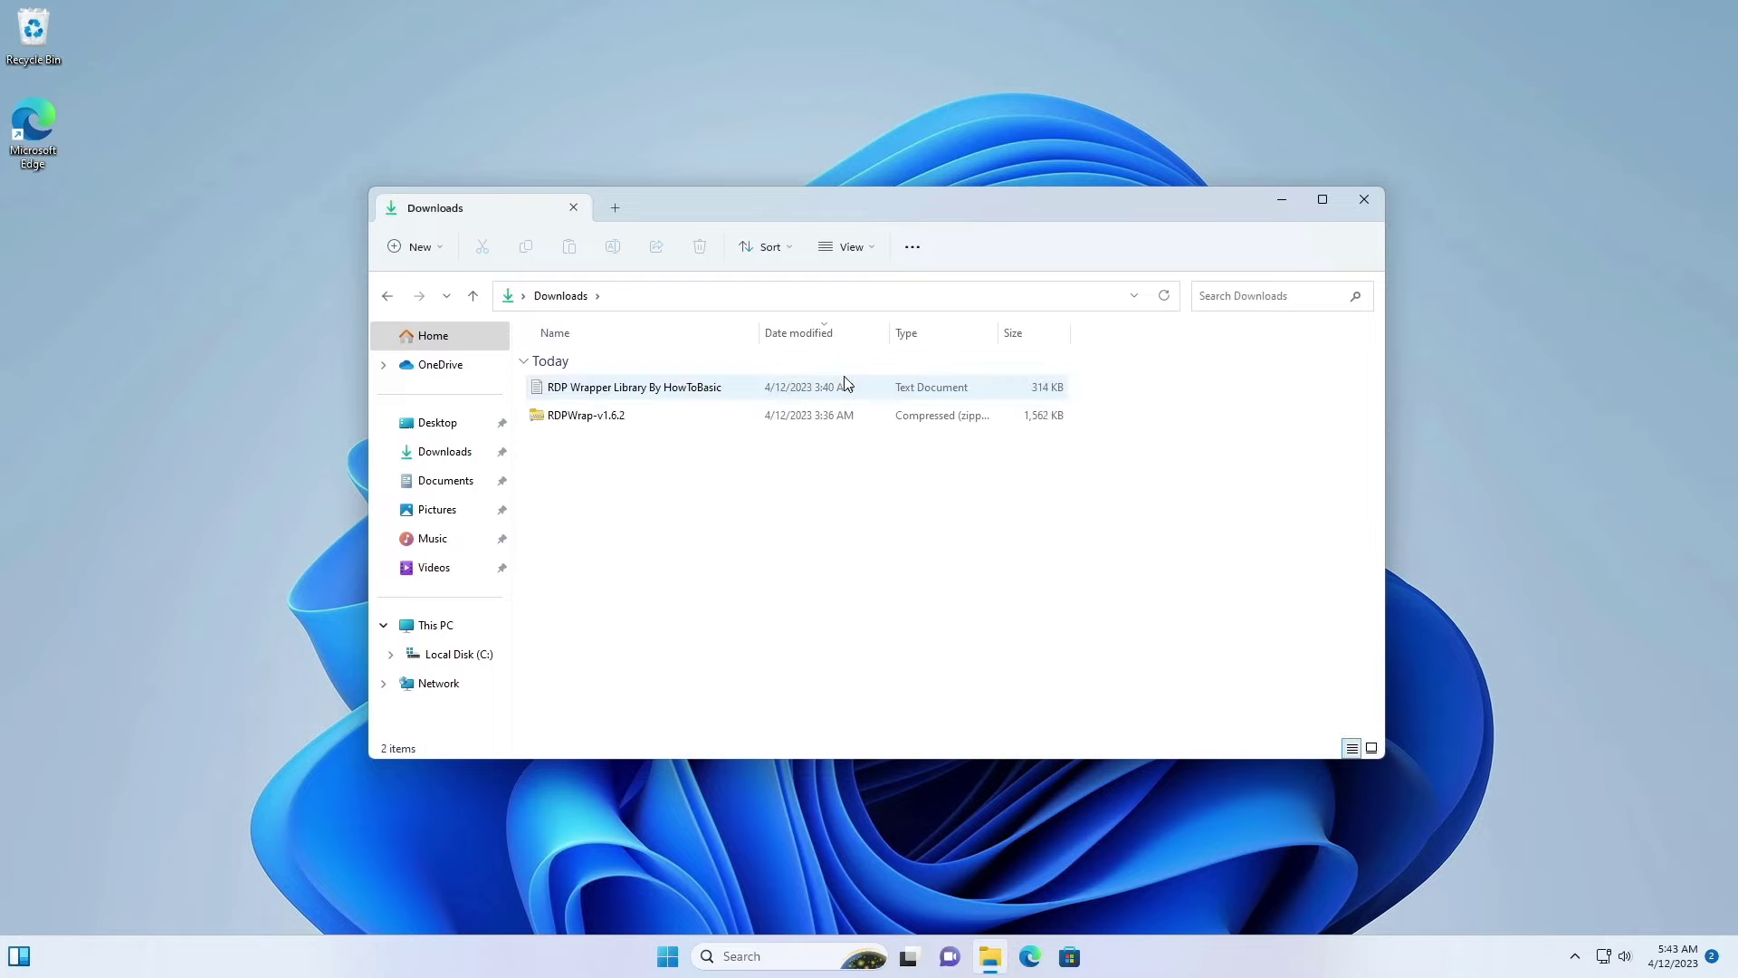
pyautogui.click(589, 417)
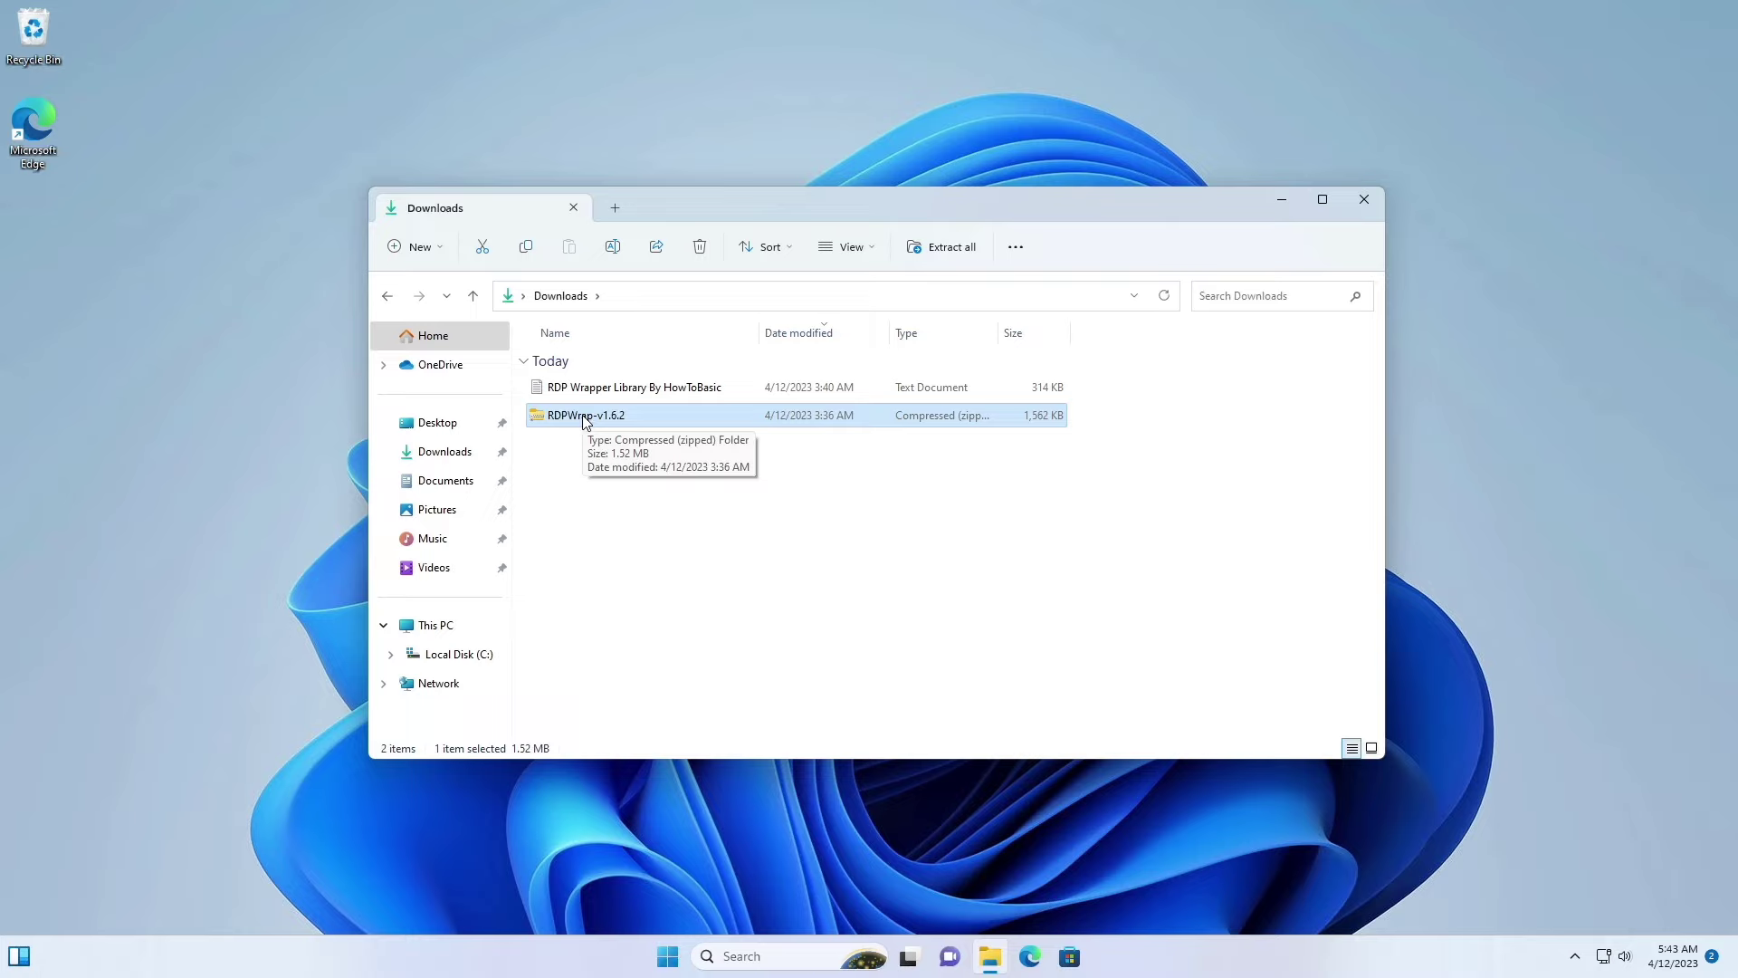
pyautogui.click(582, 396)
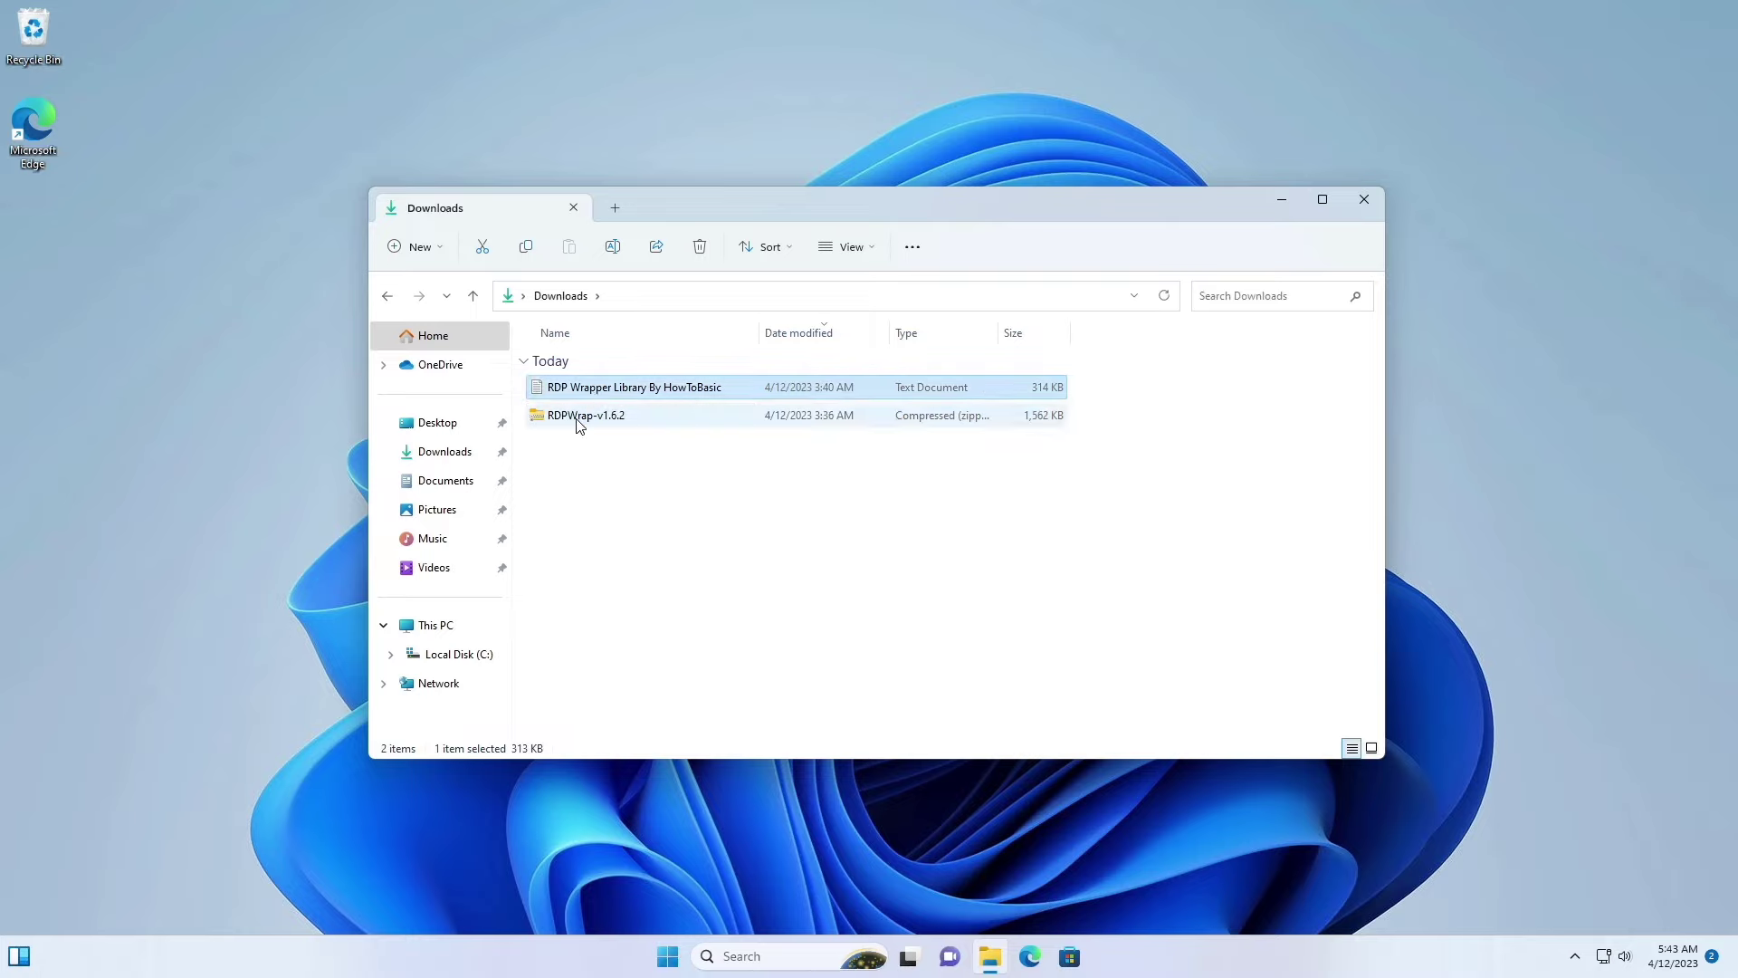
pyautogui.click(579, 422)
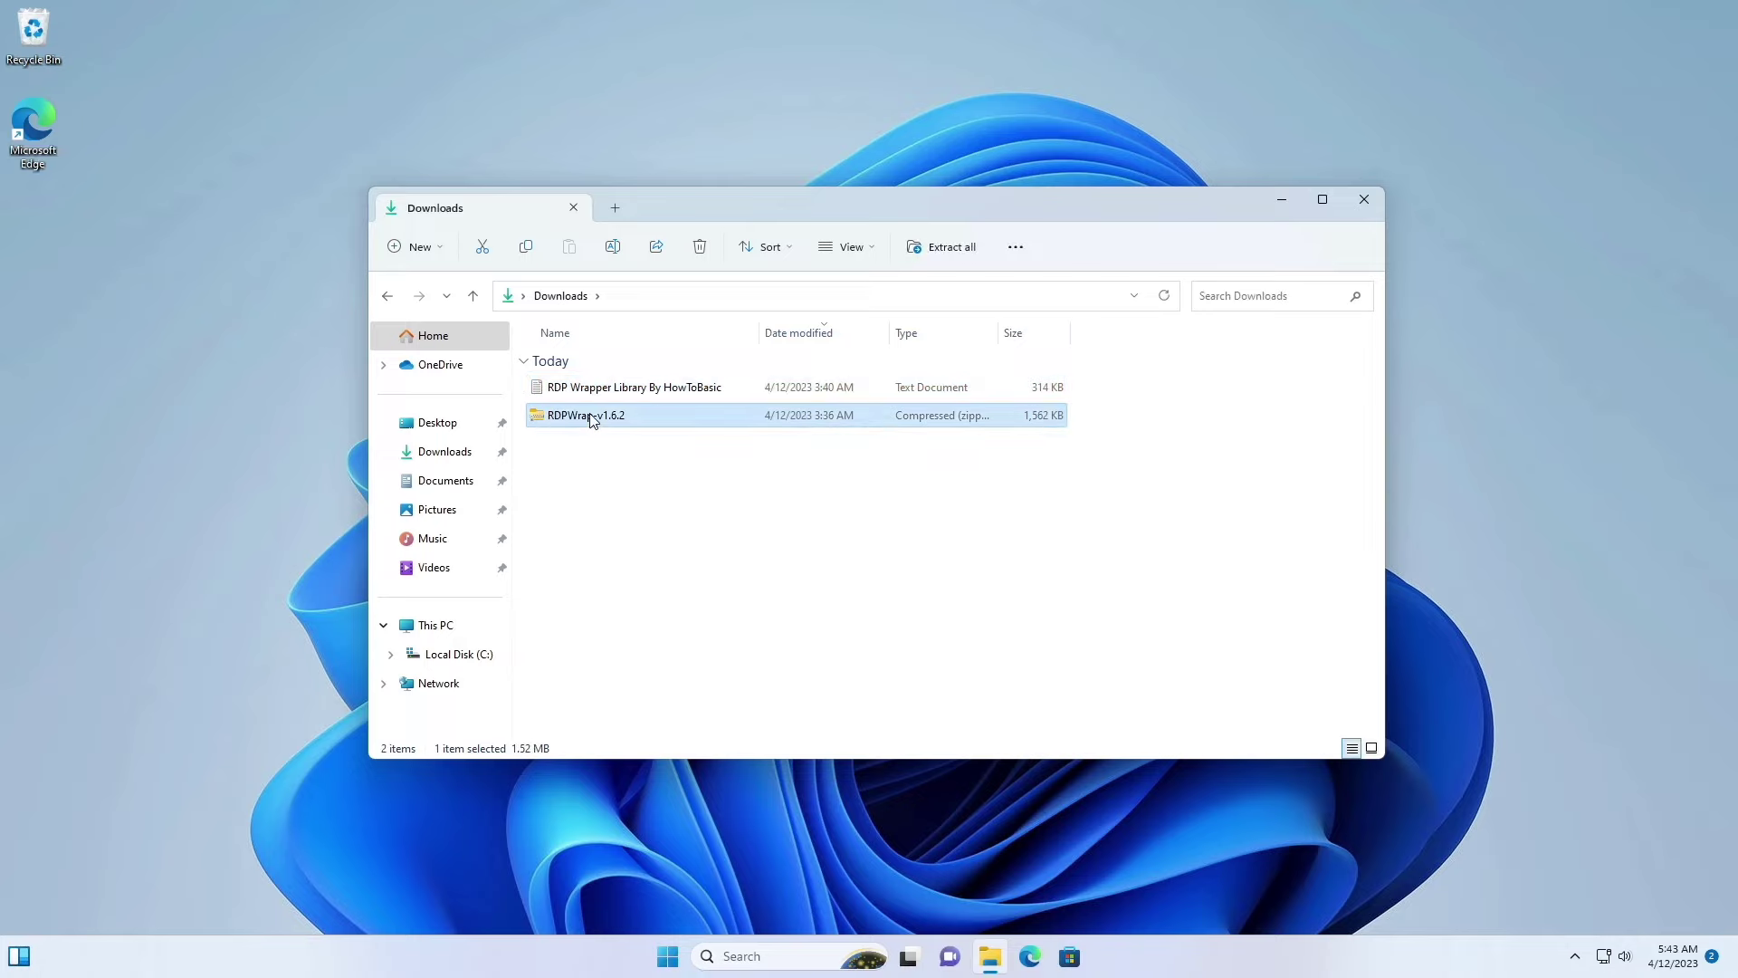
pyautogui.rightClick(592, 420)
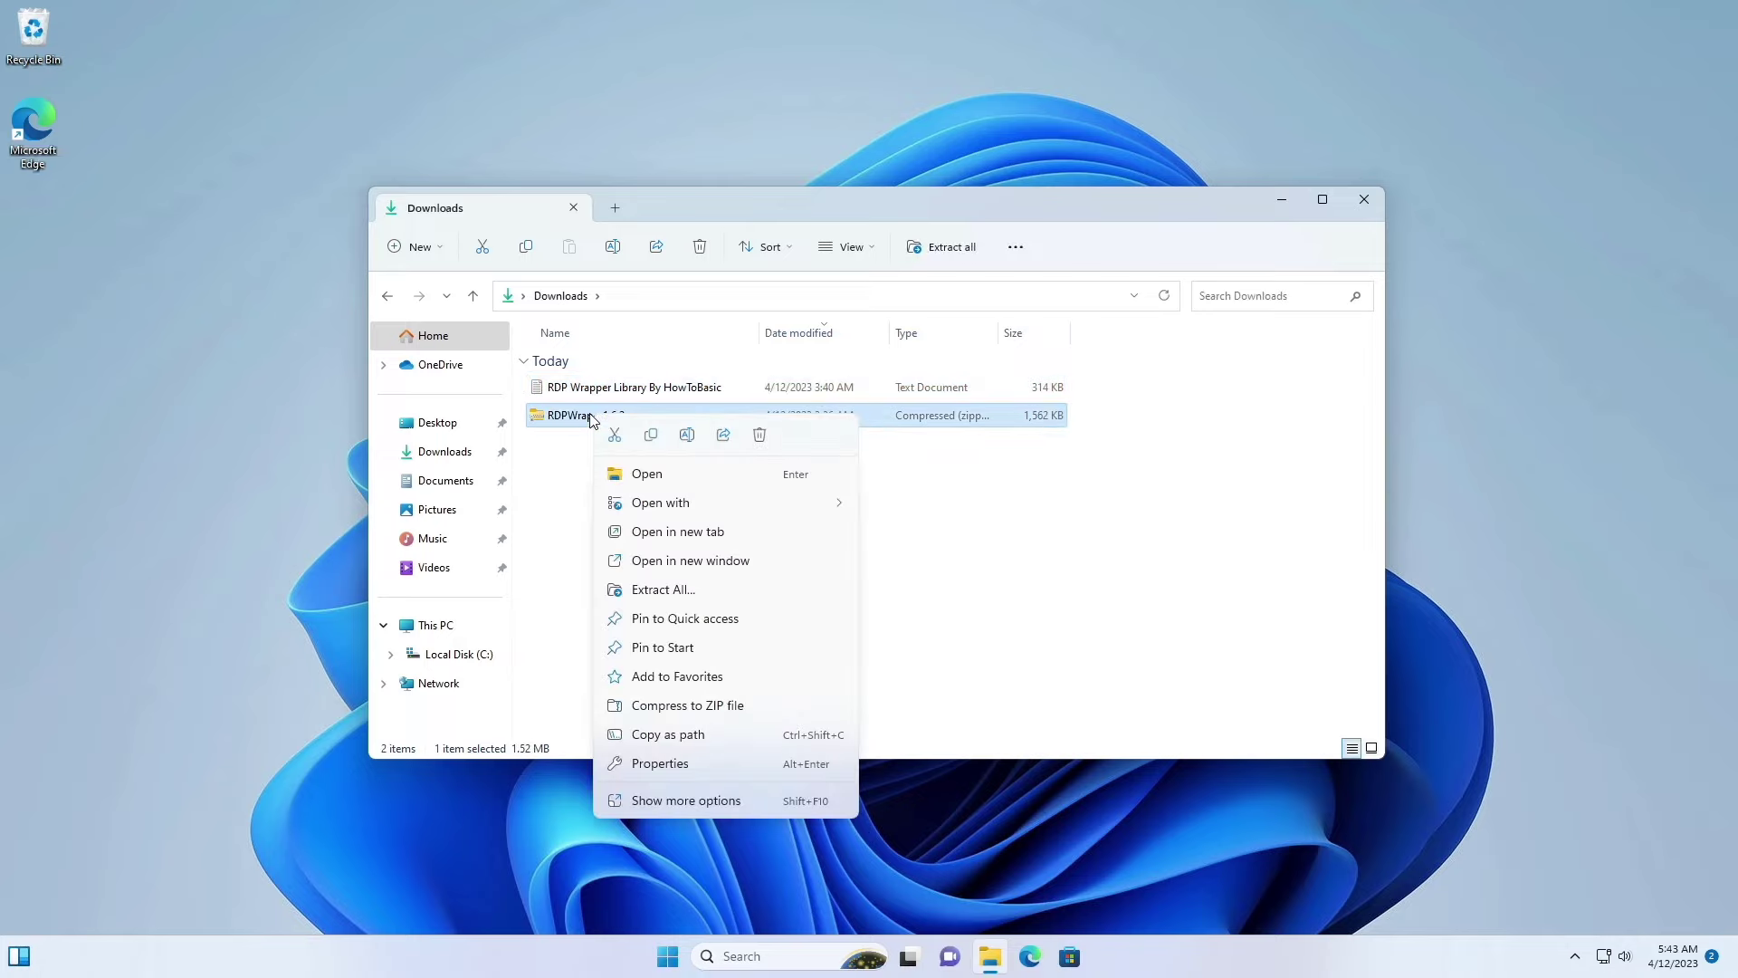
pyautogui.click(665, 590)
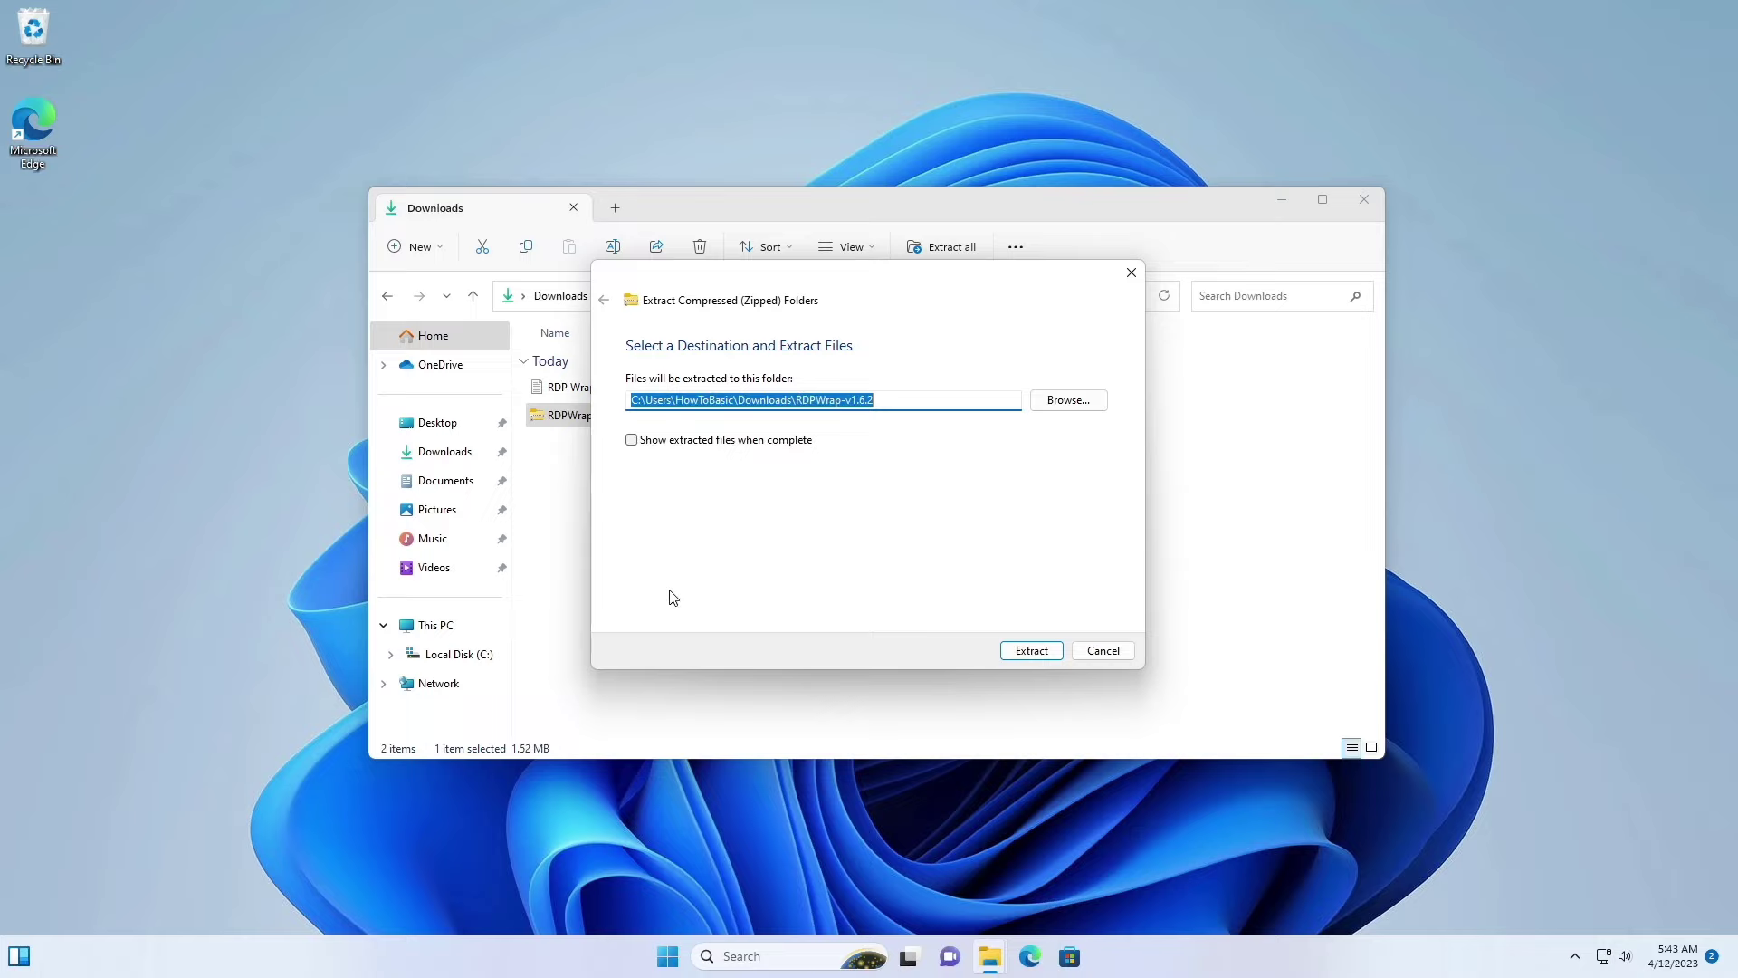
pyautogui.click(1051, 666)
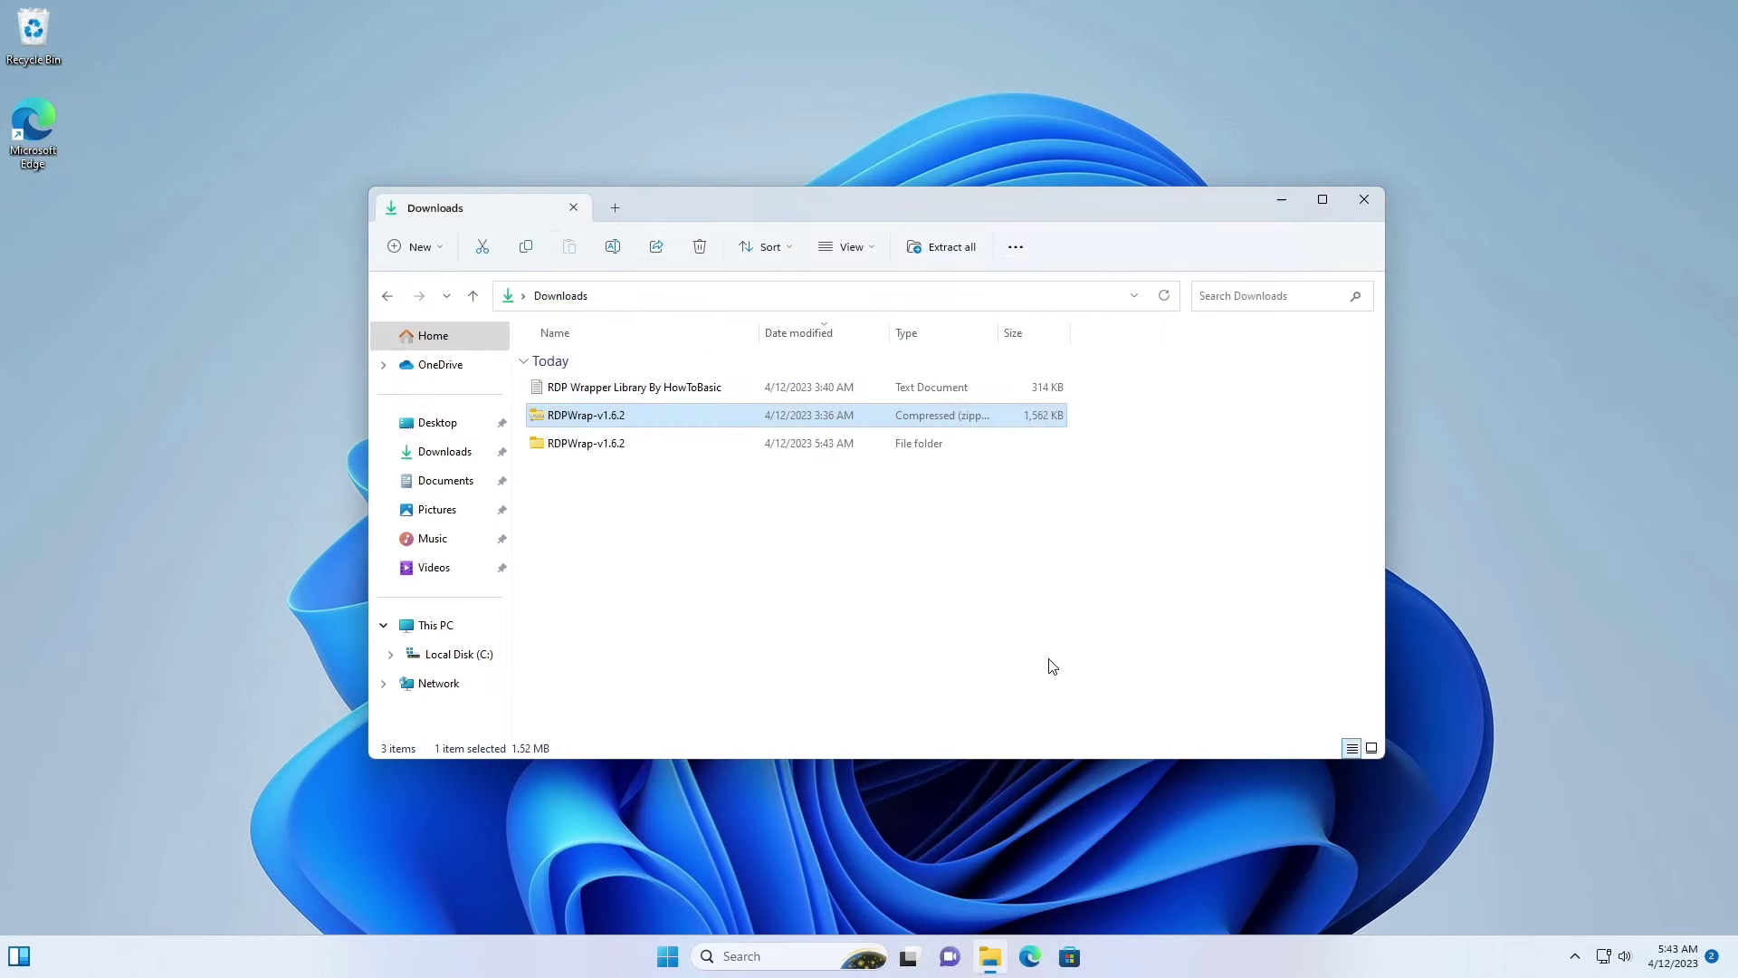
# Step: Delete RDPWrap-v1.6.2.zip, then run install.bat from the extracted RDPWrap-v1.6.2 folder
pyautogui.rightClick(586, 419)
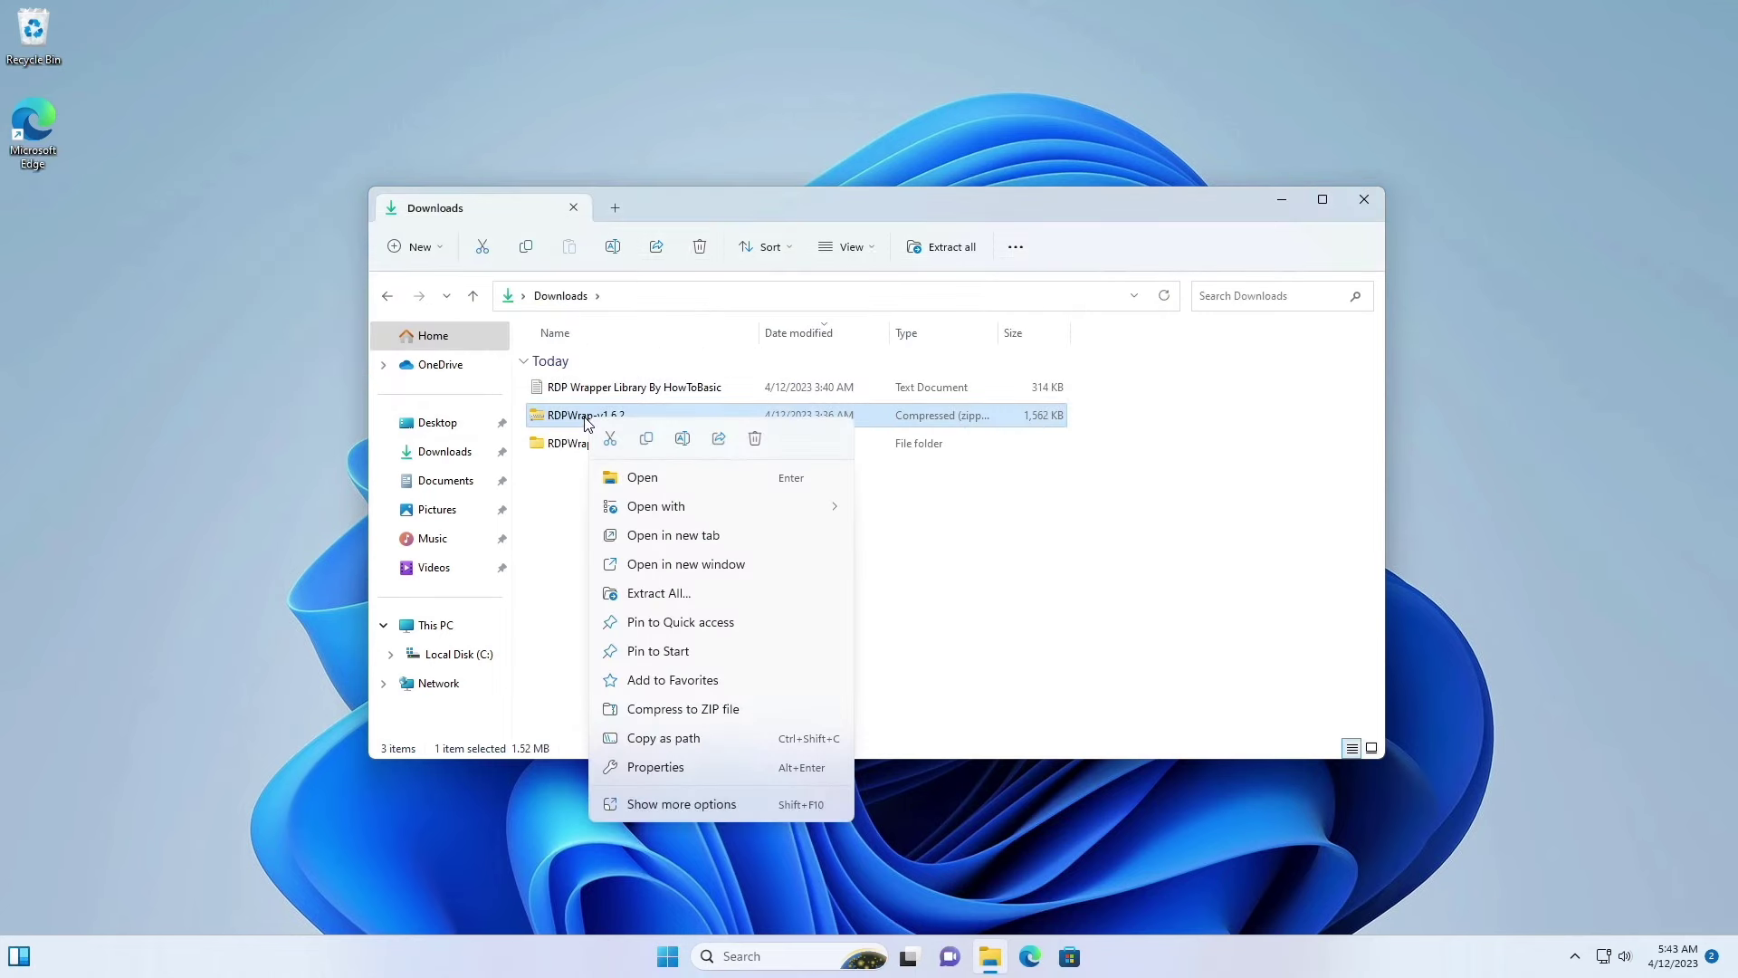
pyautogui.click(757, 440)
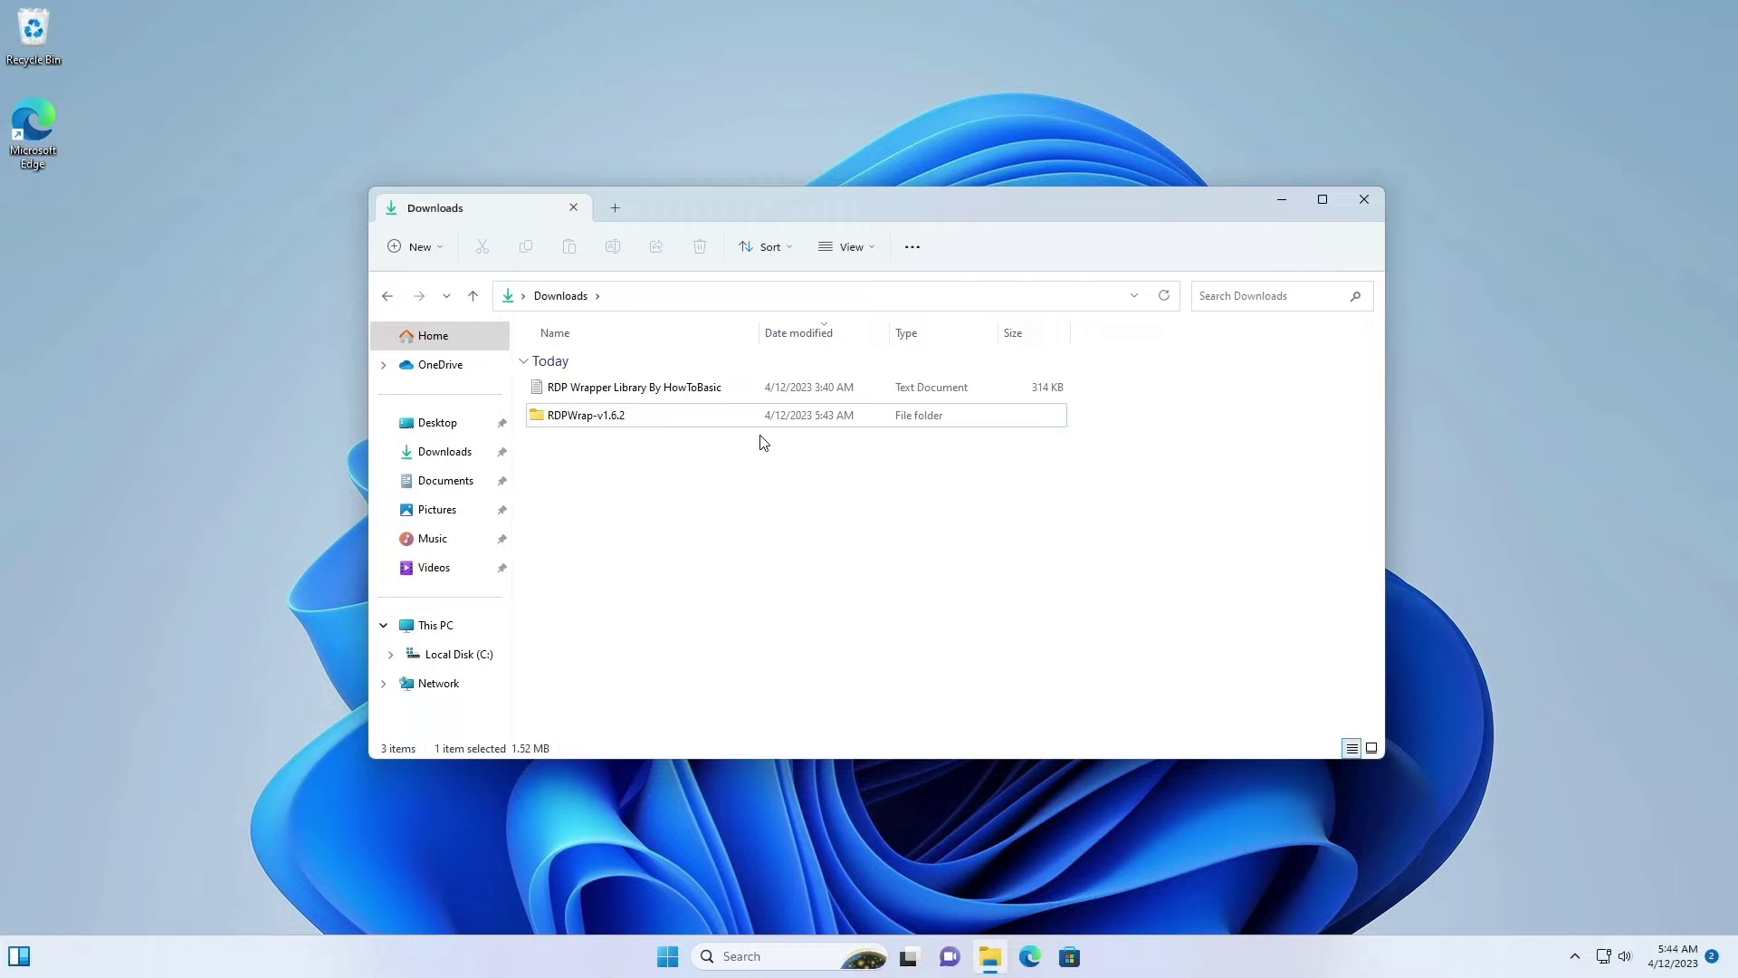
pyautogui.doubleClick(558, 411)
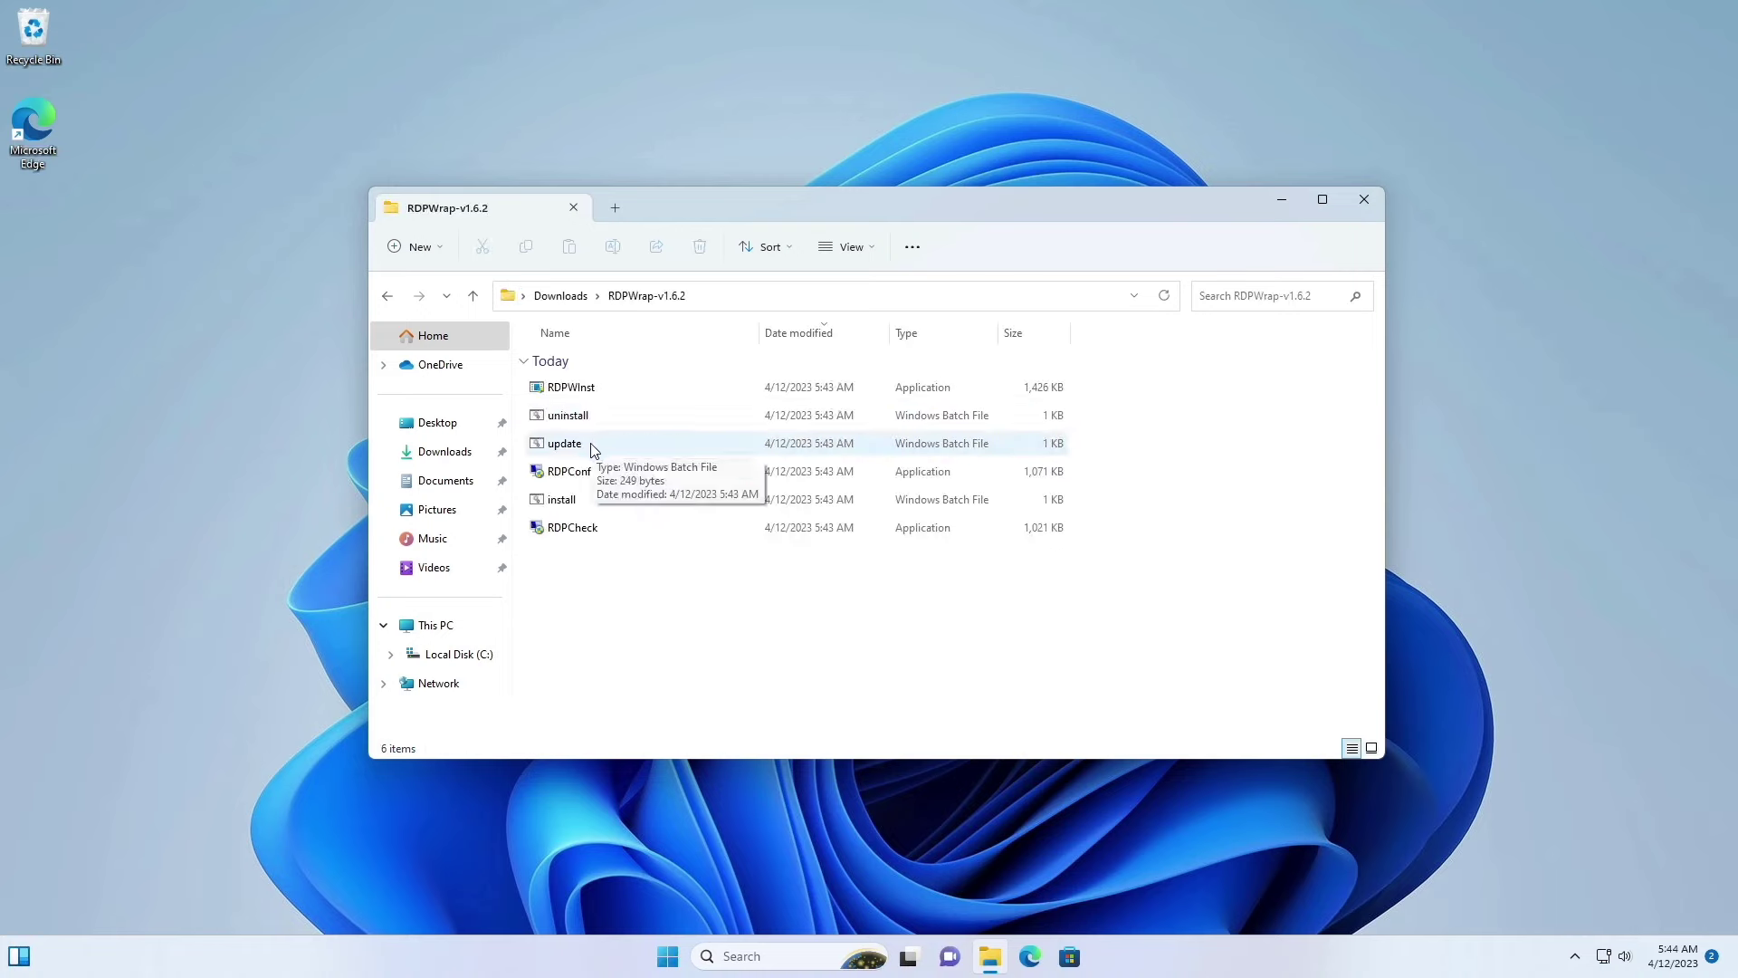
pyautogui.click(569, 509)
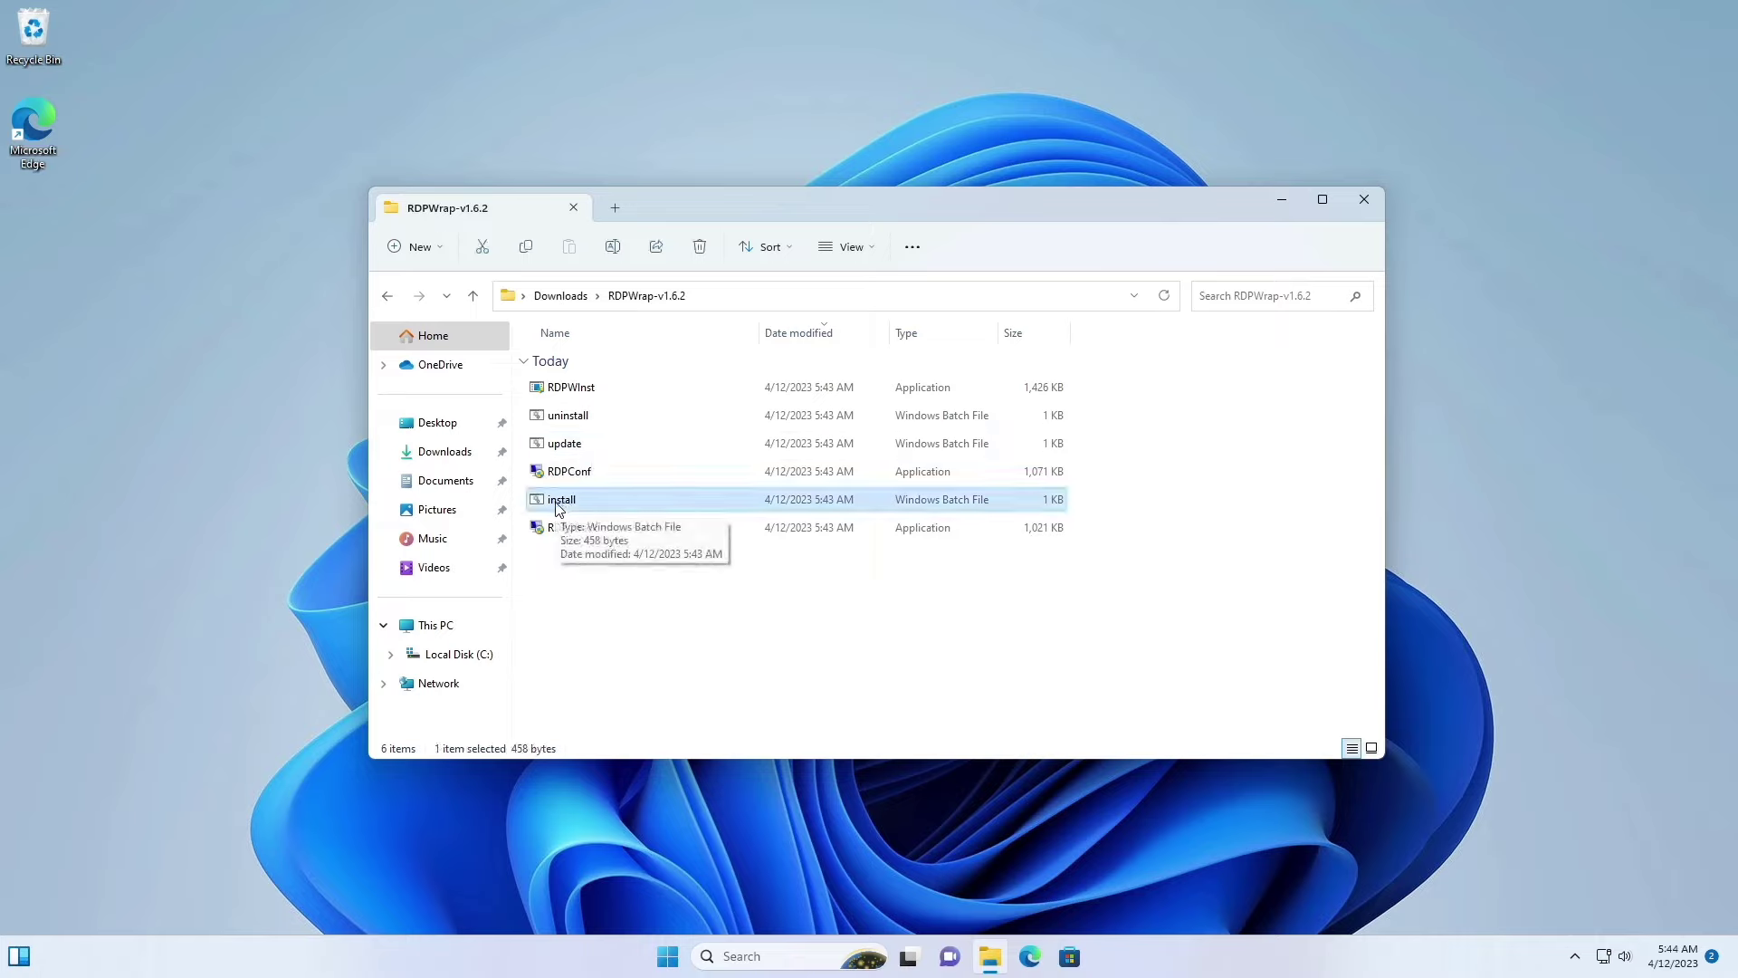
pyautogui.doubleClick(559, 509)
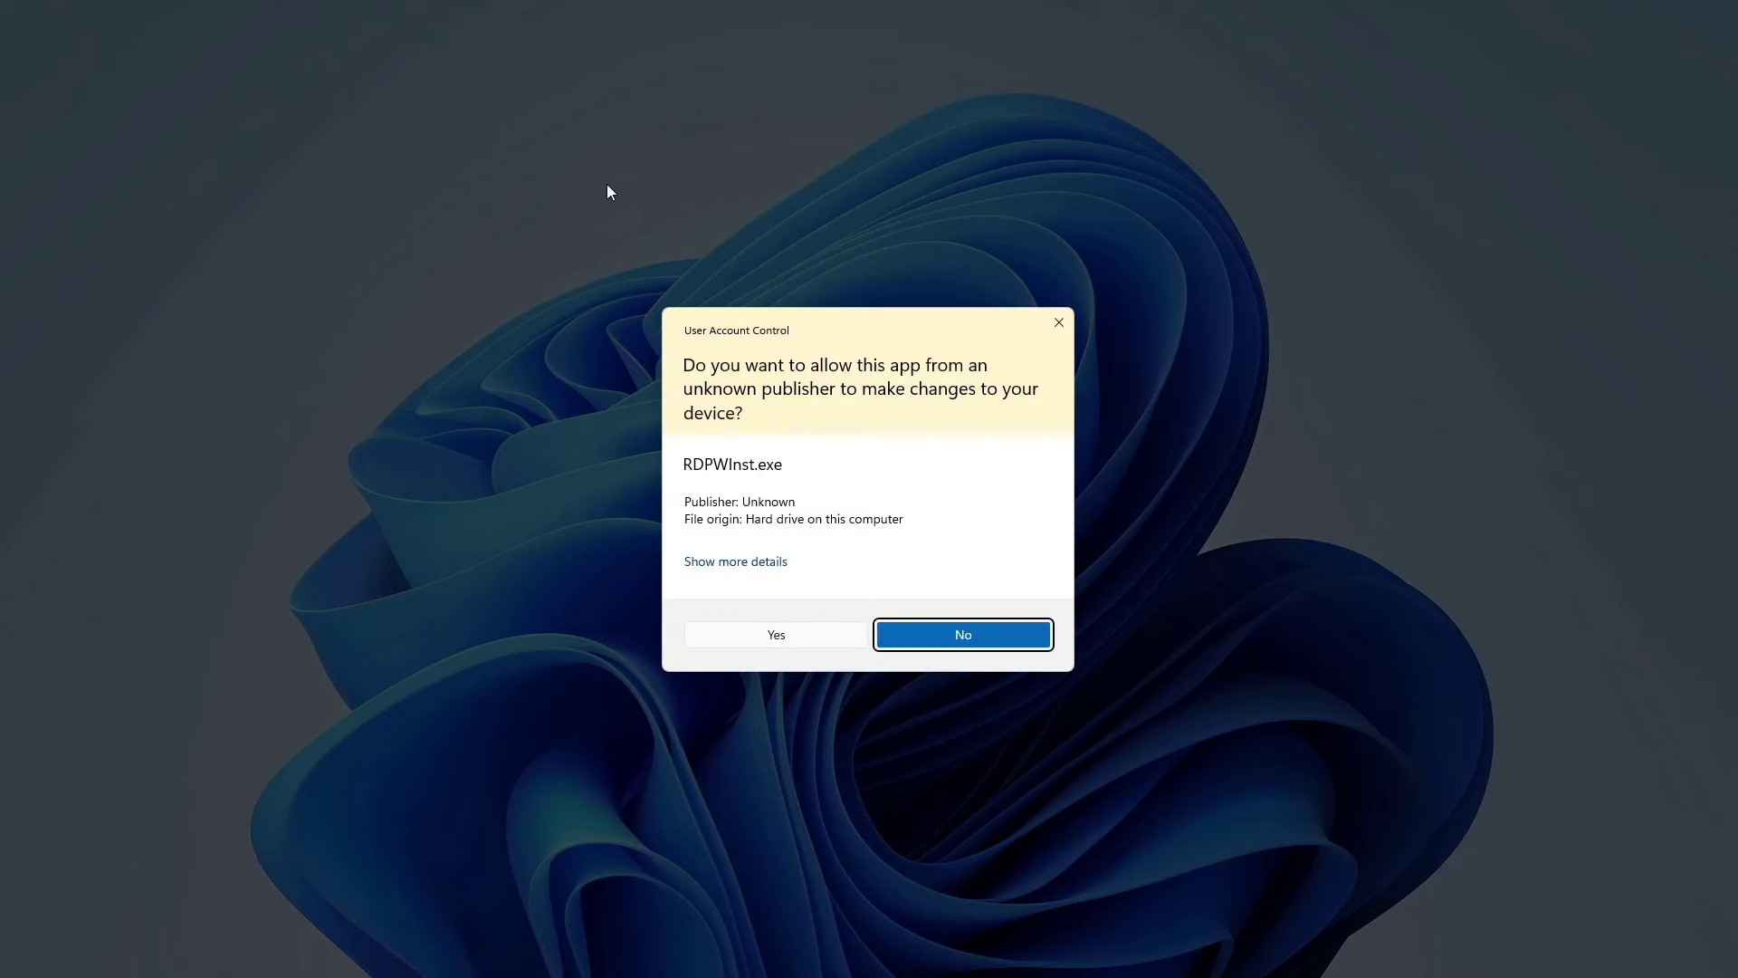
# Step: Approve the UAC prompt for RDPWInst.exe and close the console once installation finishes
pyautogui.click(782, 633)
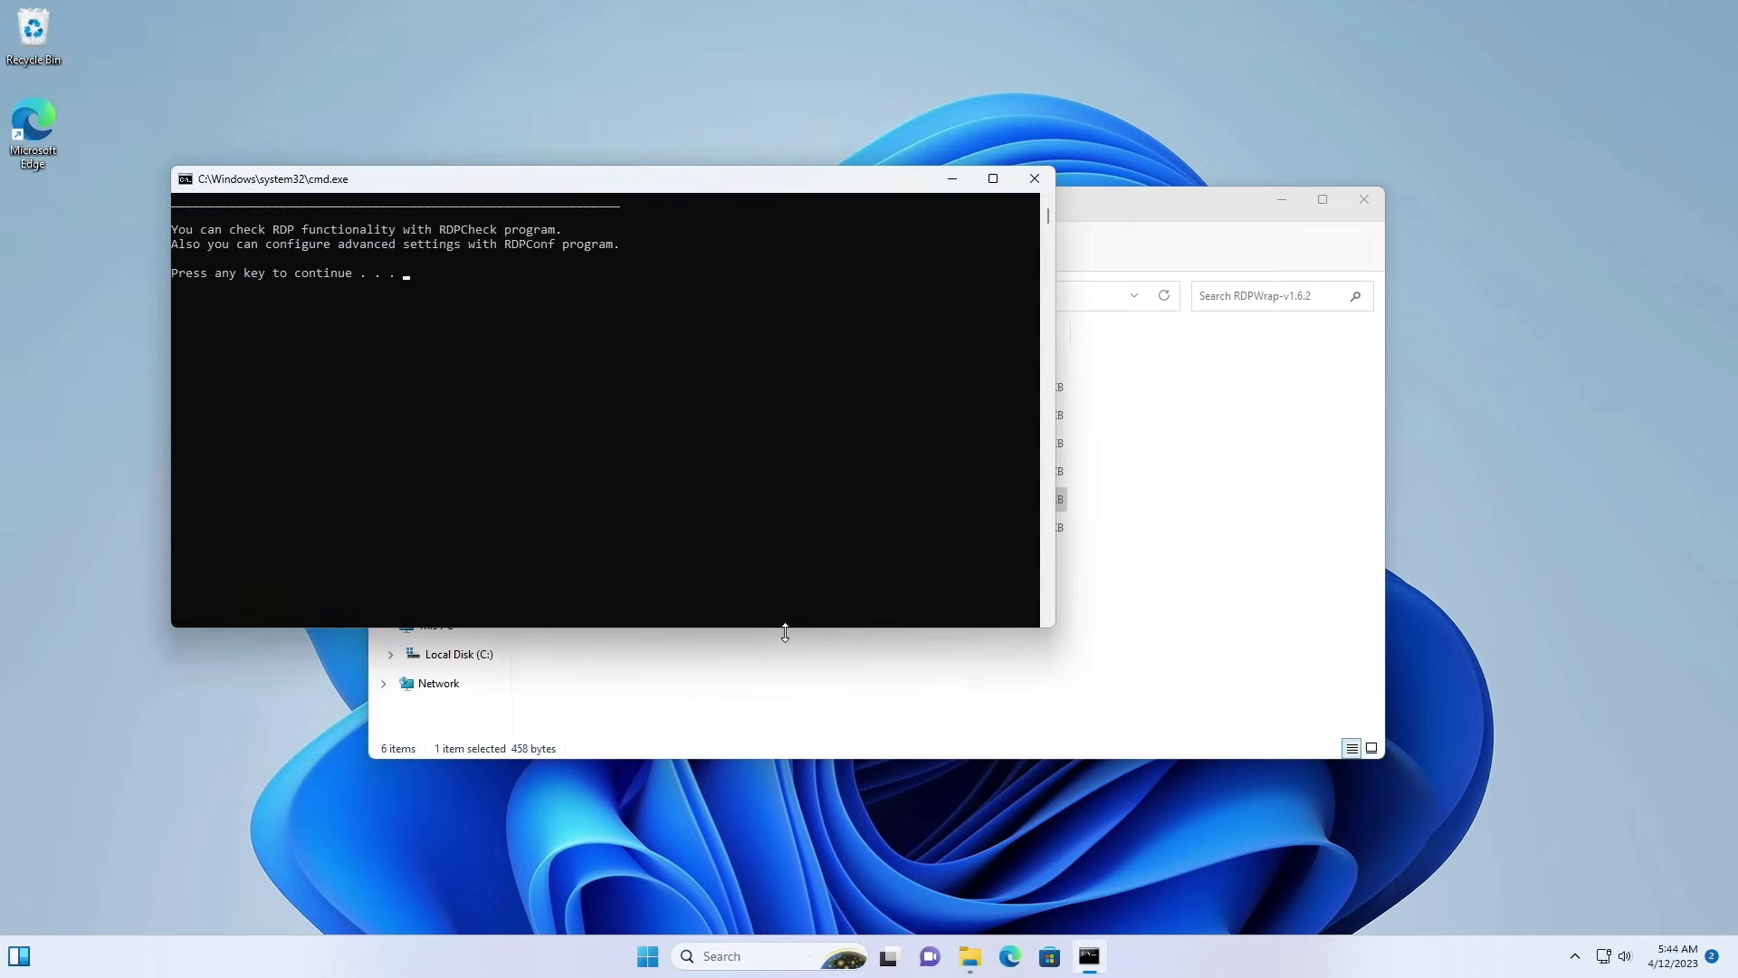
pyautogui.click(627, 377)
pyautogui.press('Return')
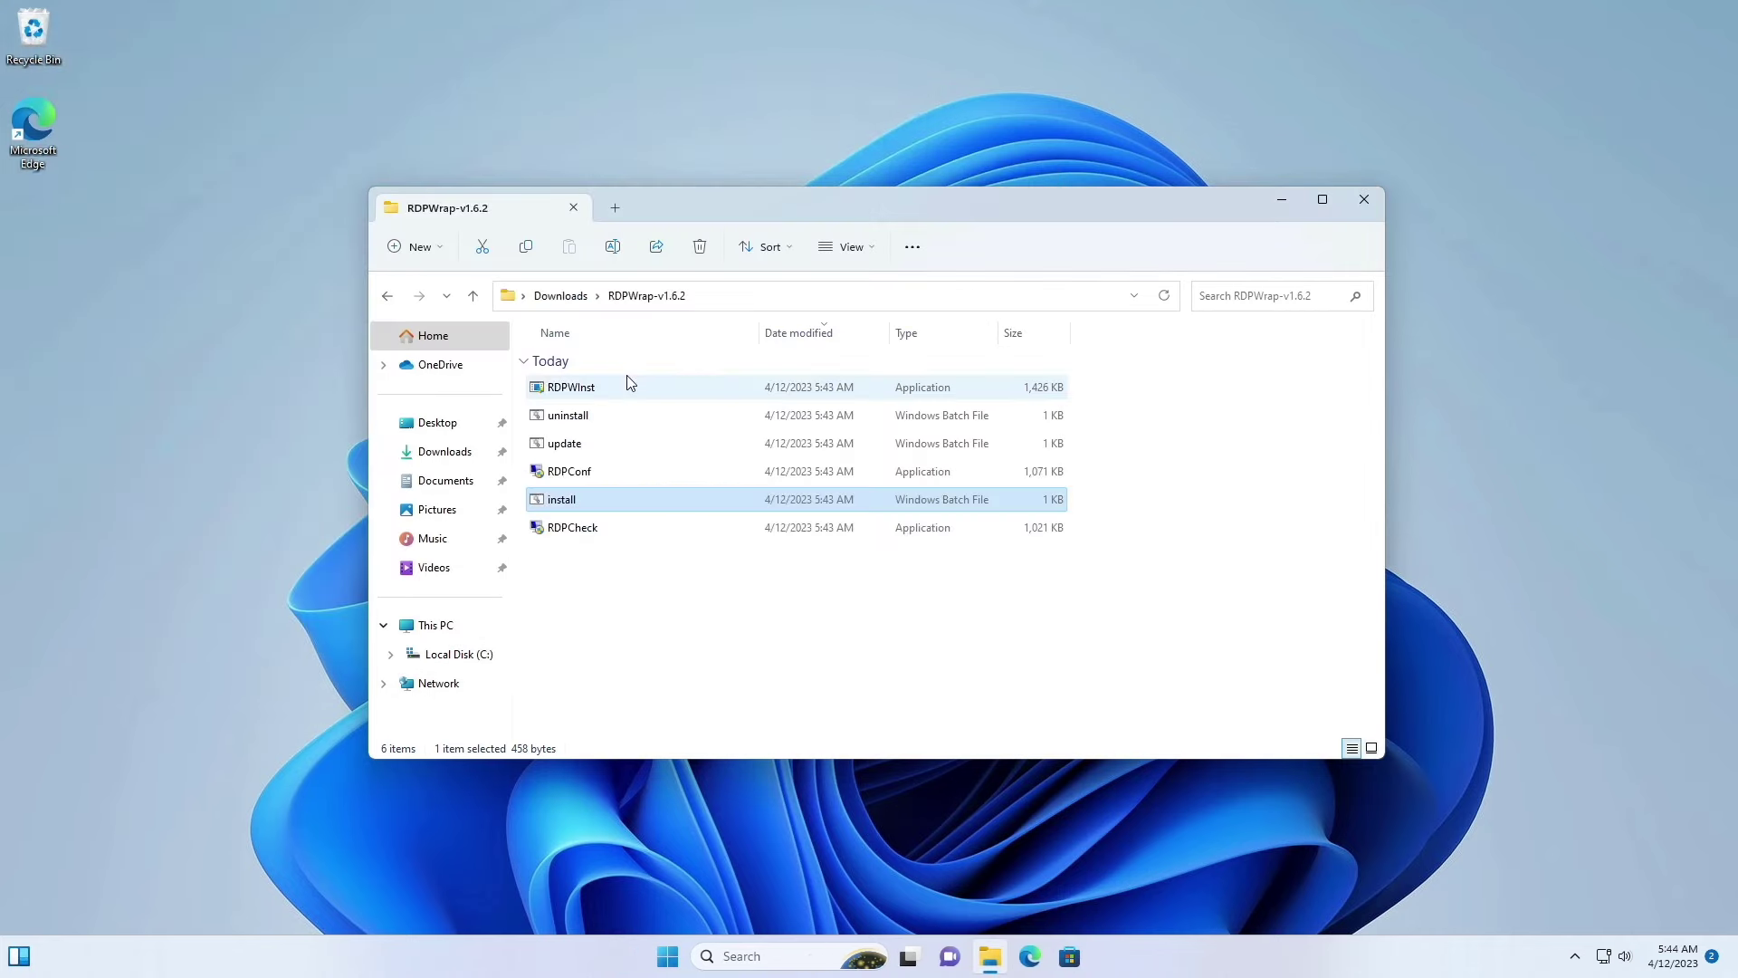
pyautogui.doubleClick(569, 529)
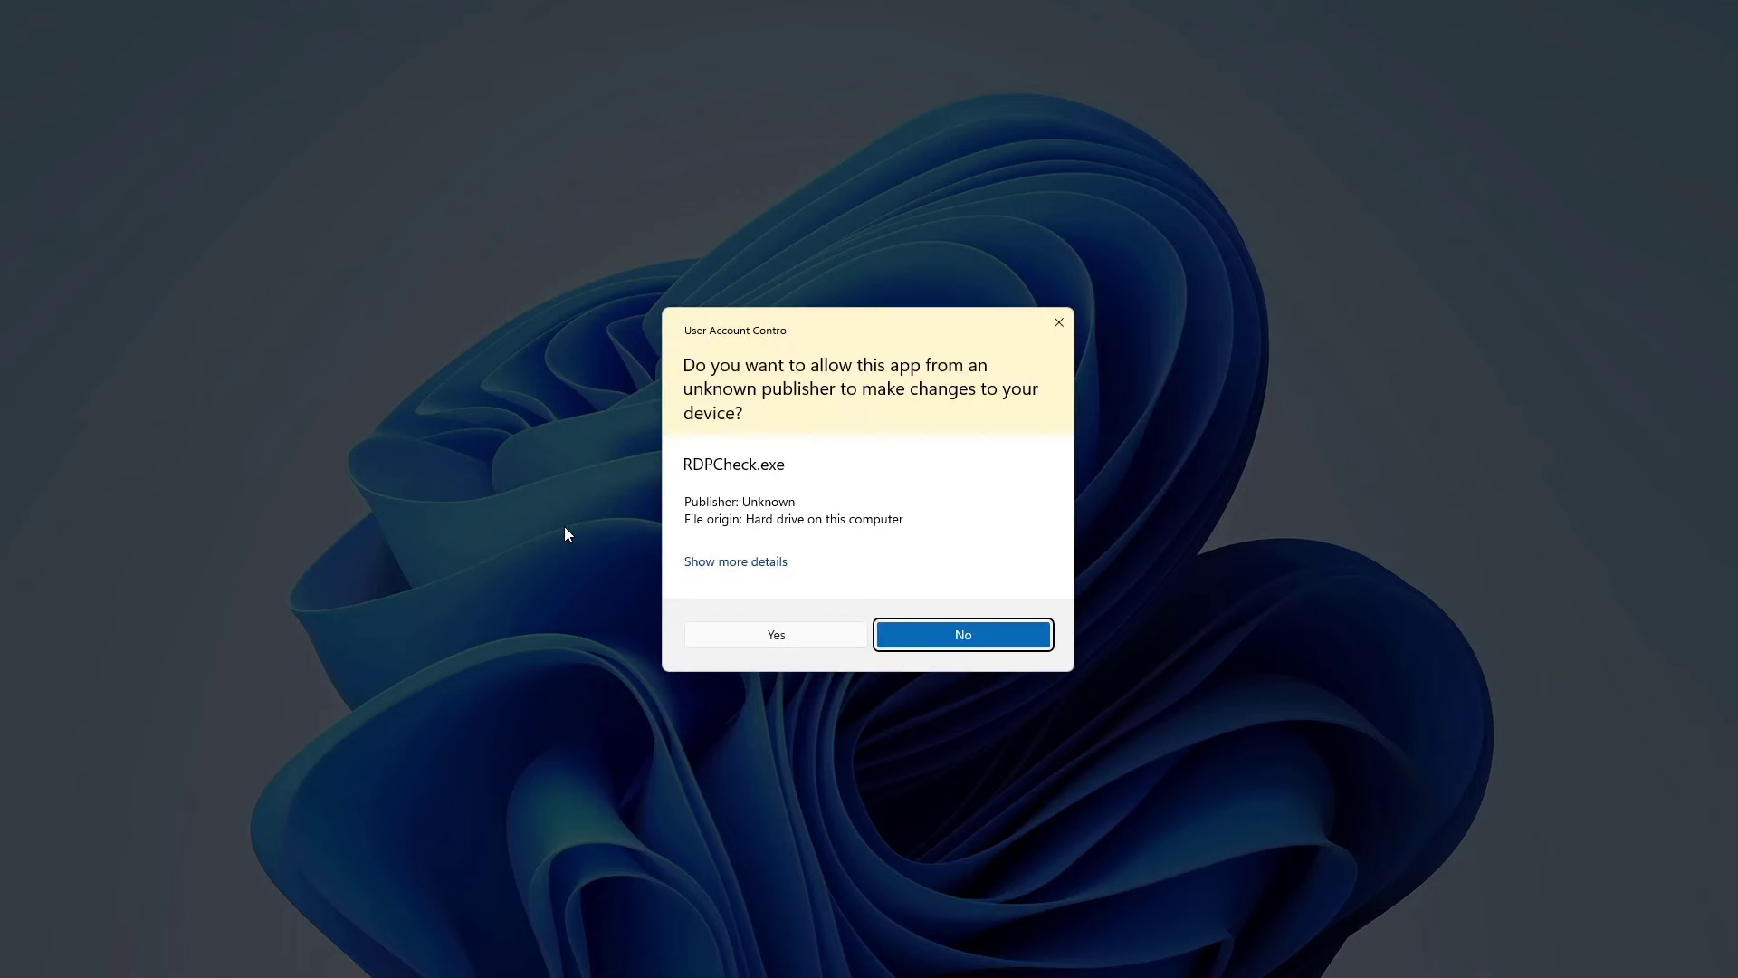
pyautogui.click(775, 637)
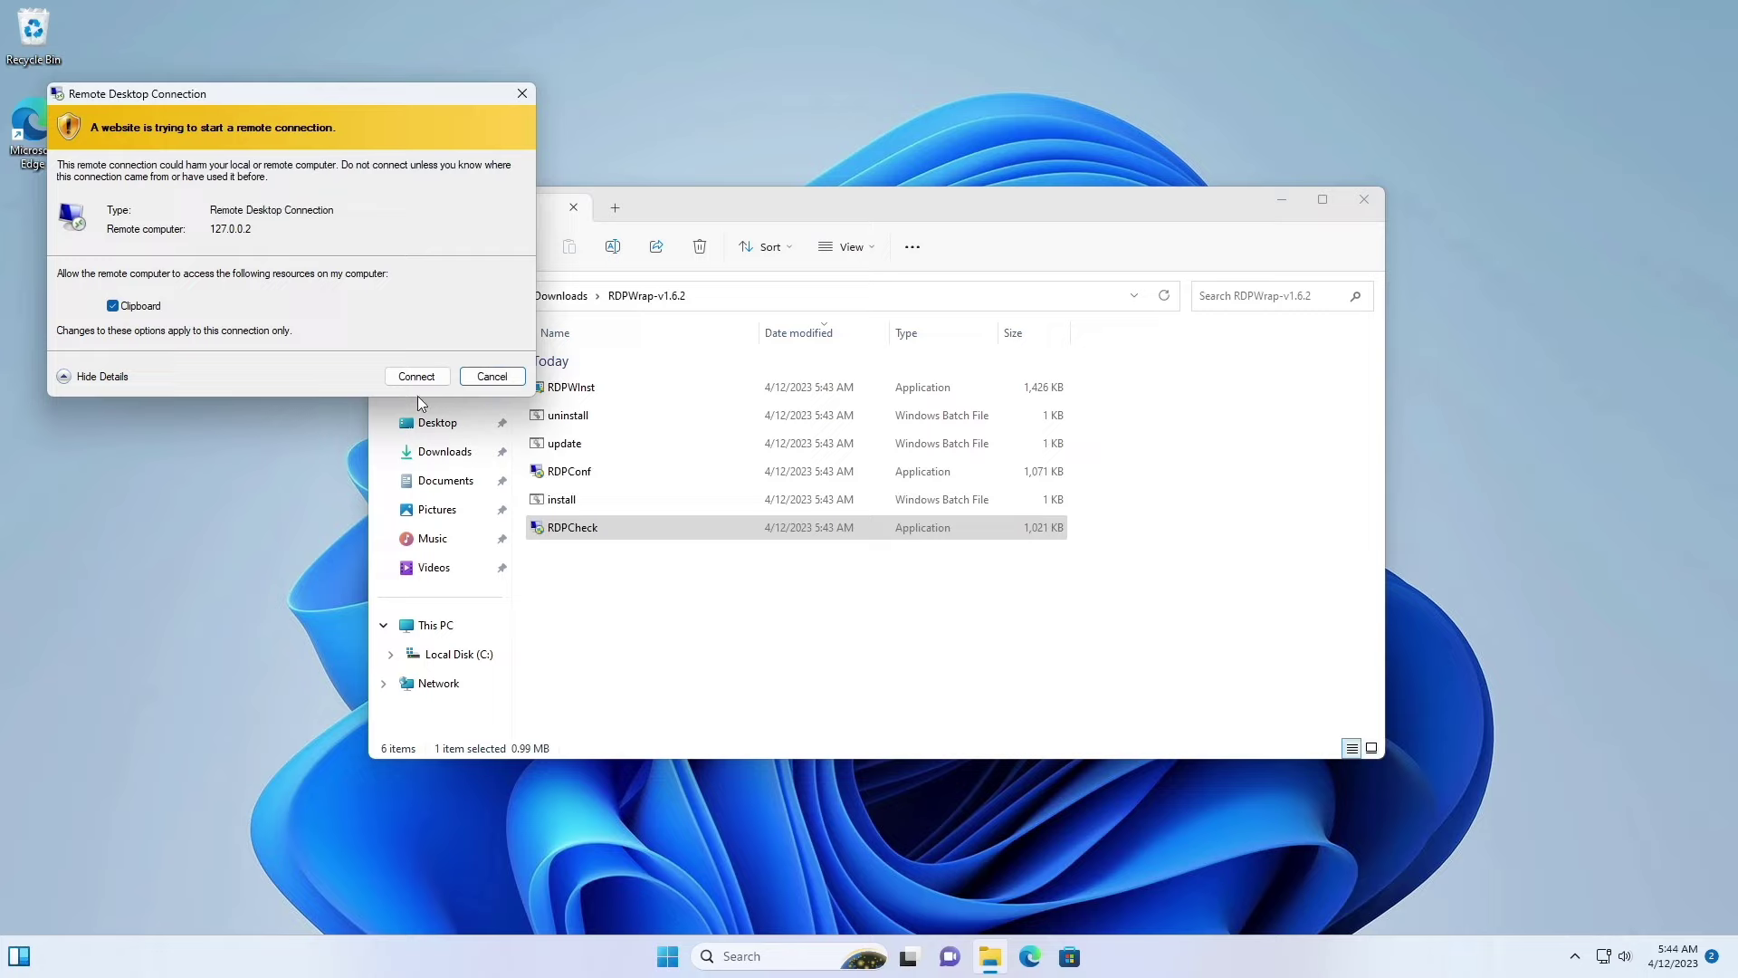
pyautogui.click(416, 377)
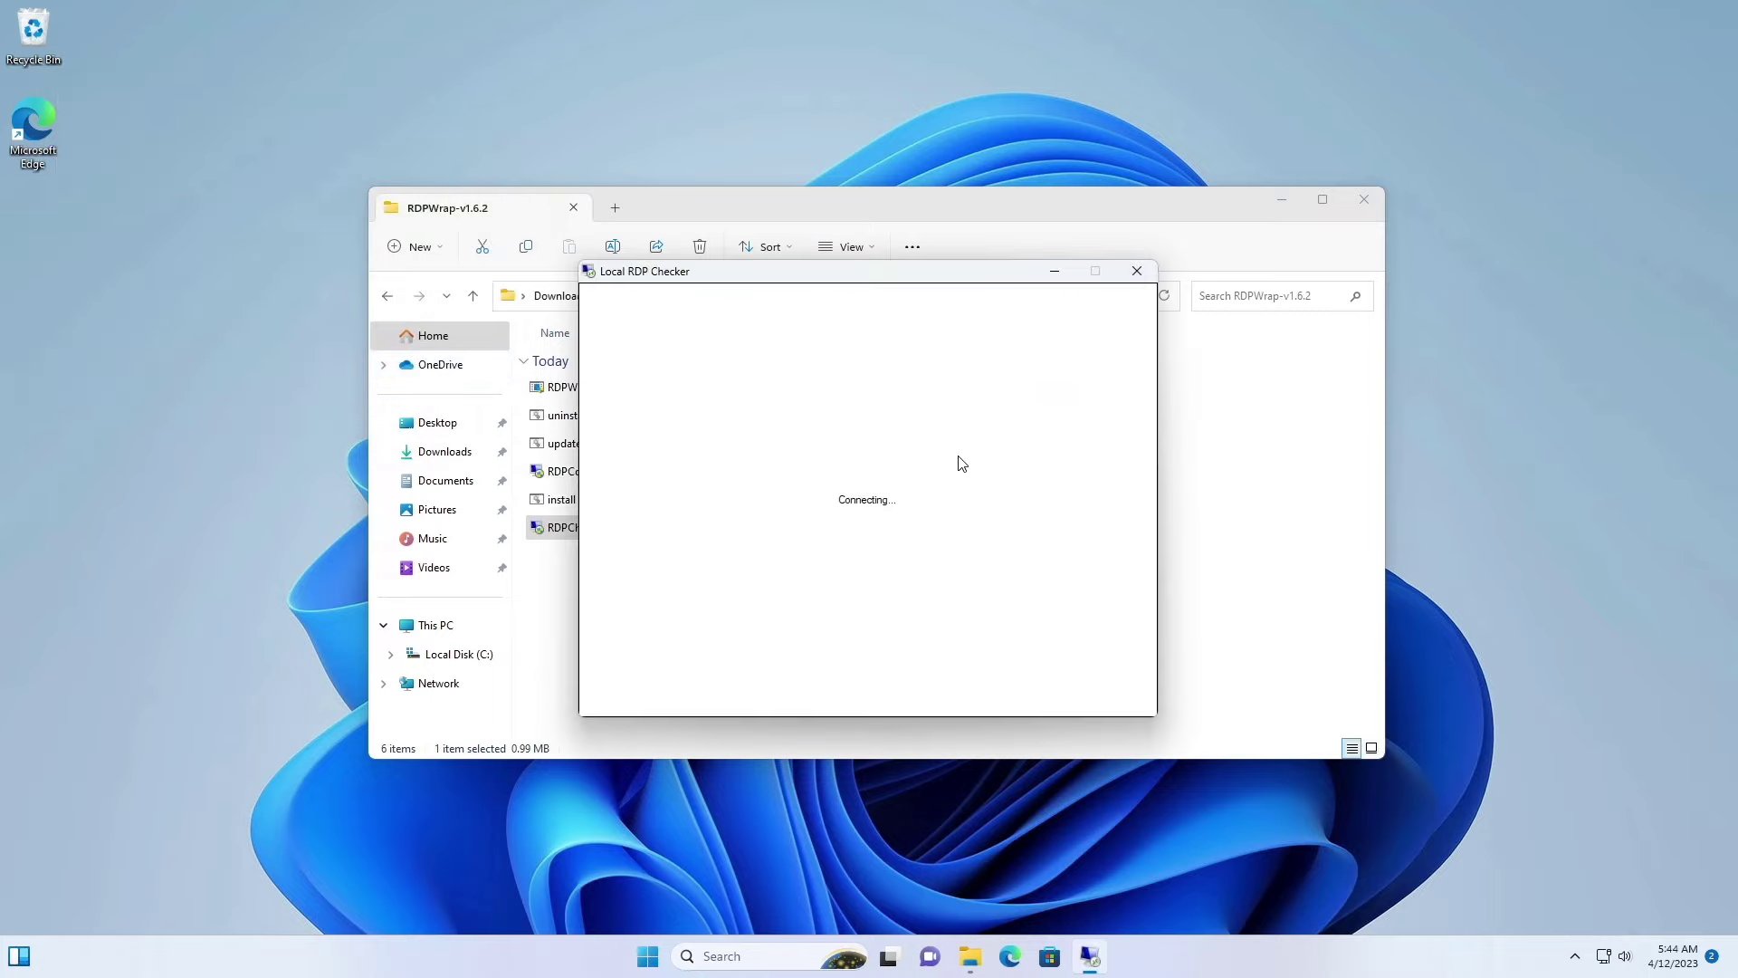
pyautogui.click(1137, 270)
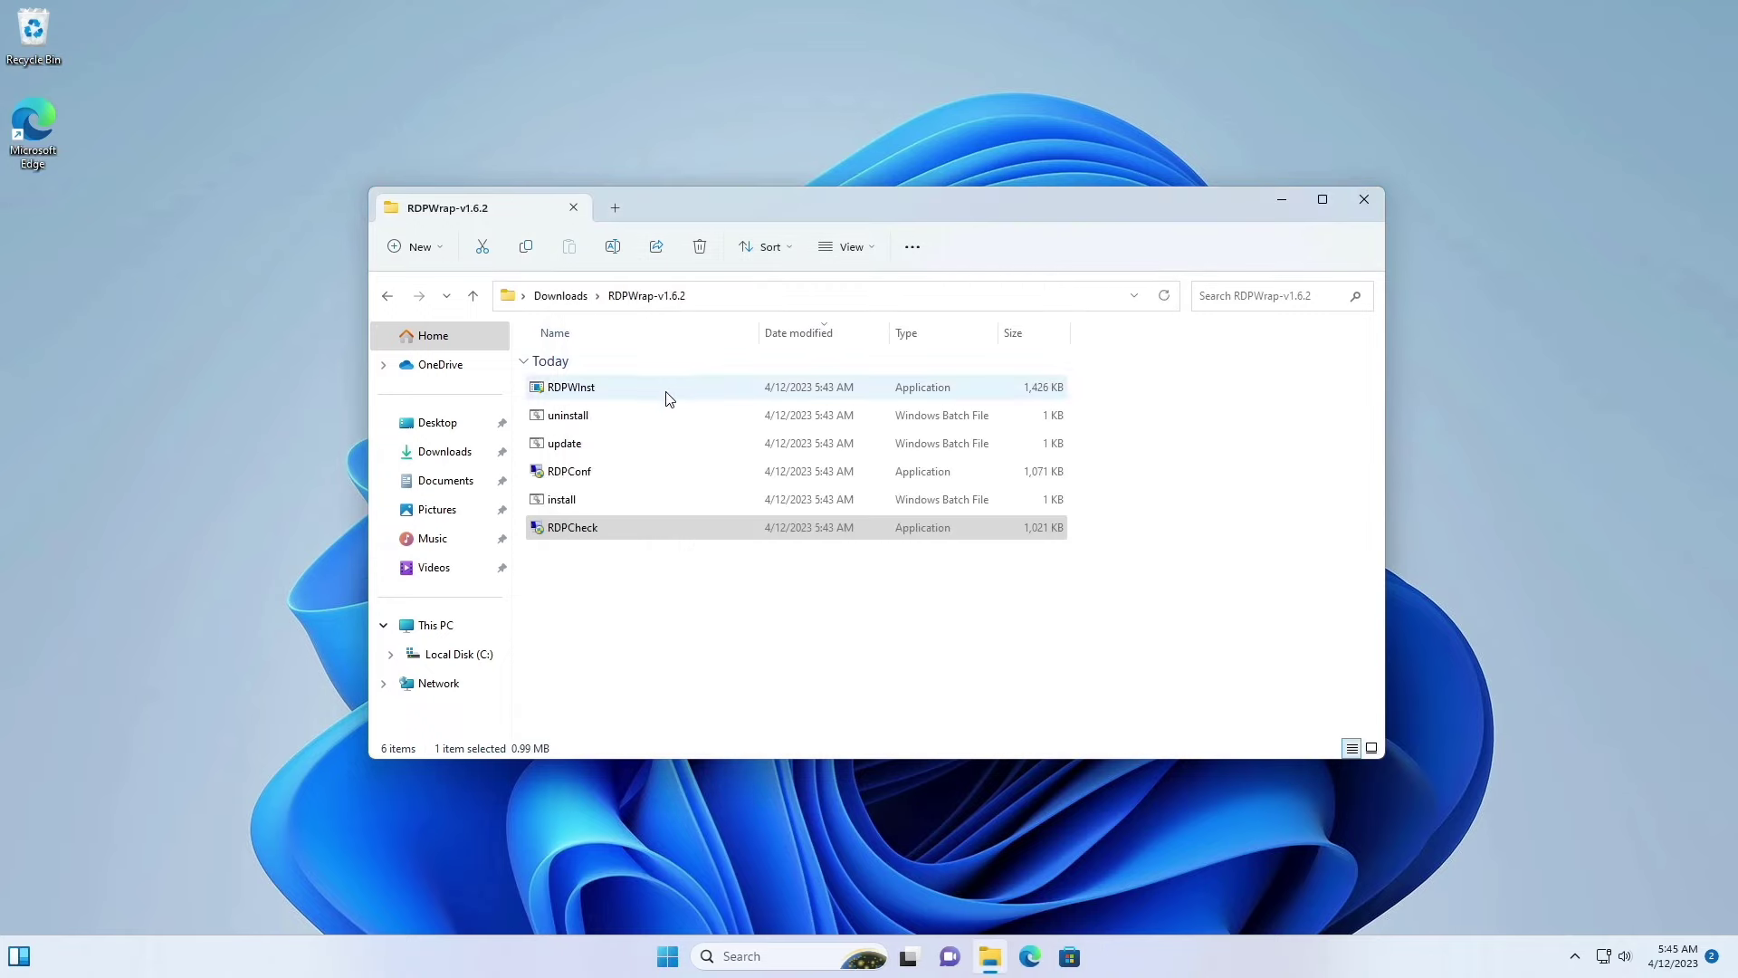
pyautogui.doubleClick(579, 473)
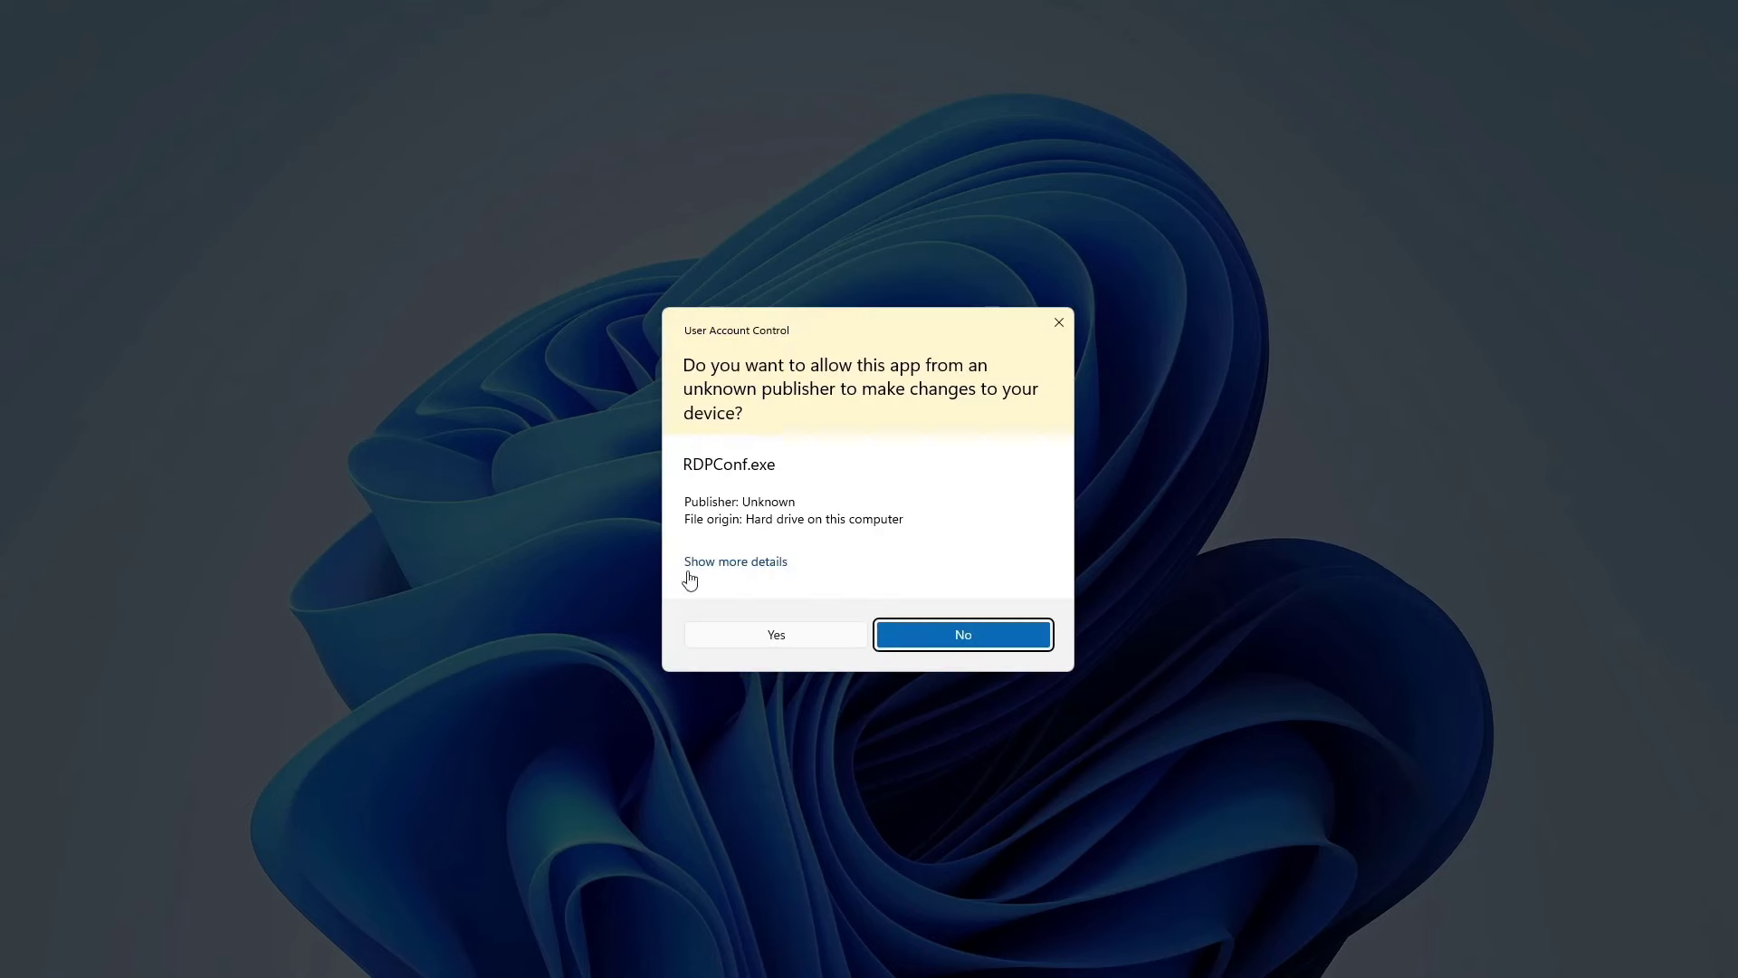
pyautogui.click(779, 633)
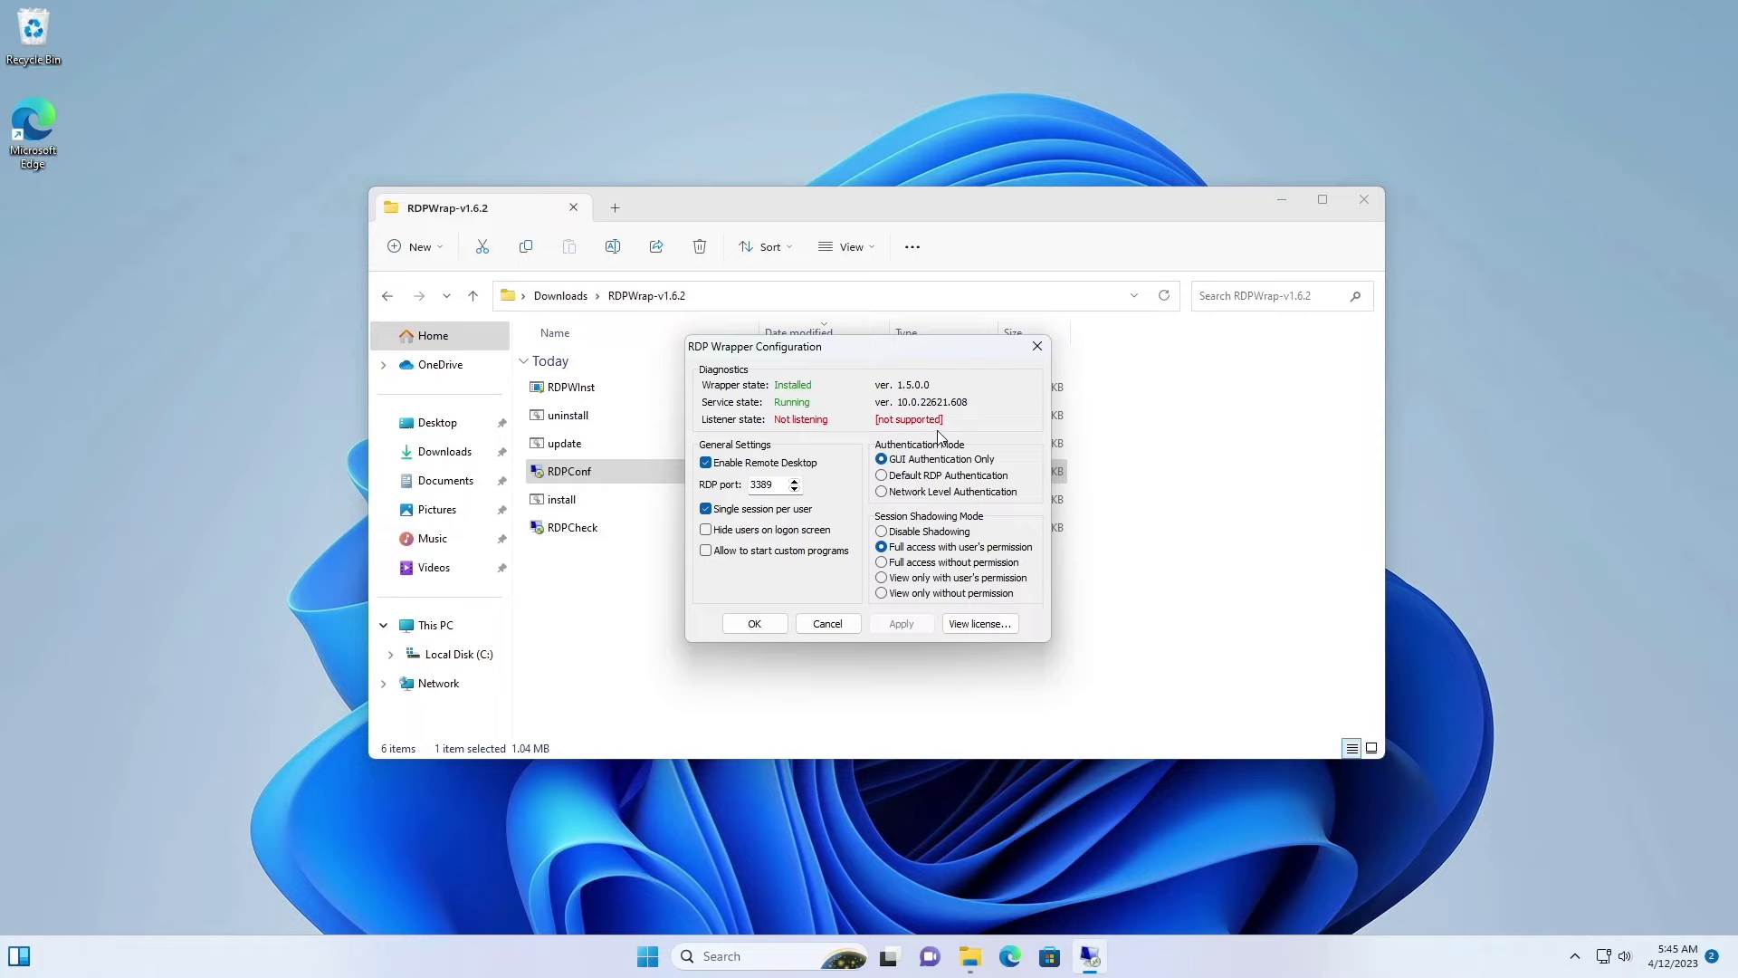
pyautogui.click(1038, 347)
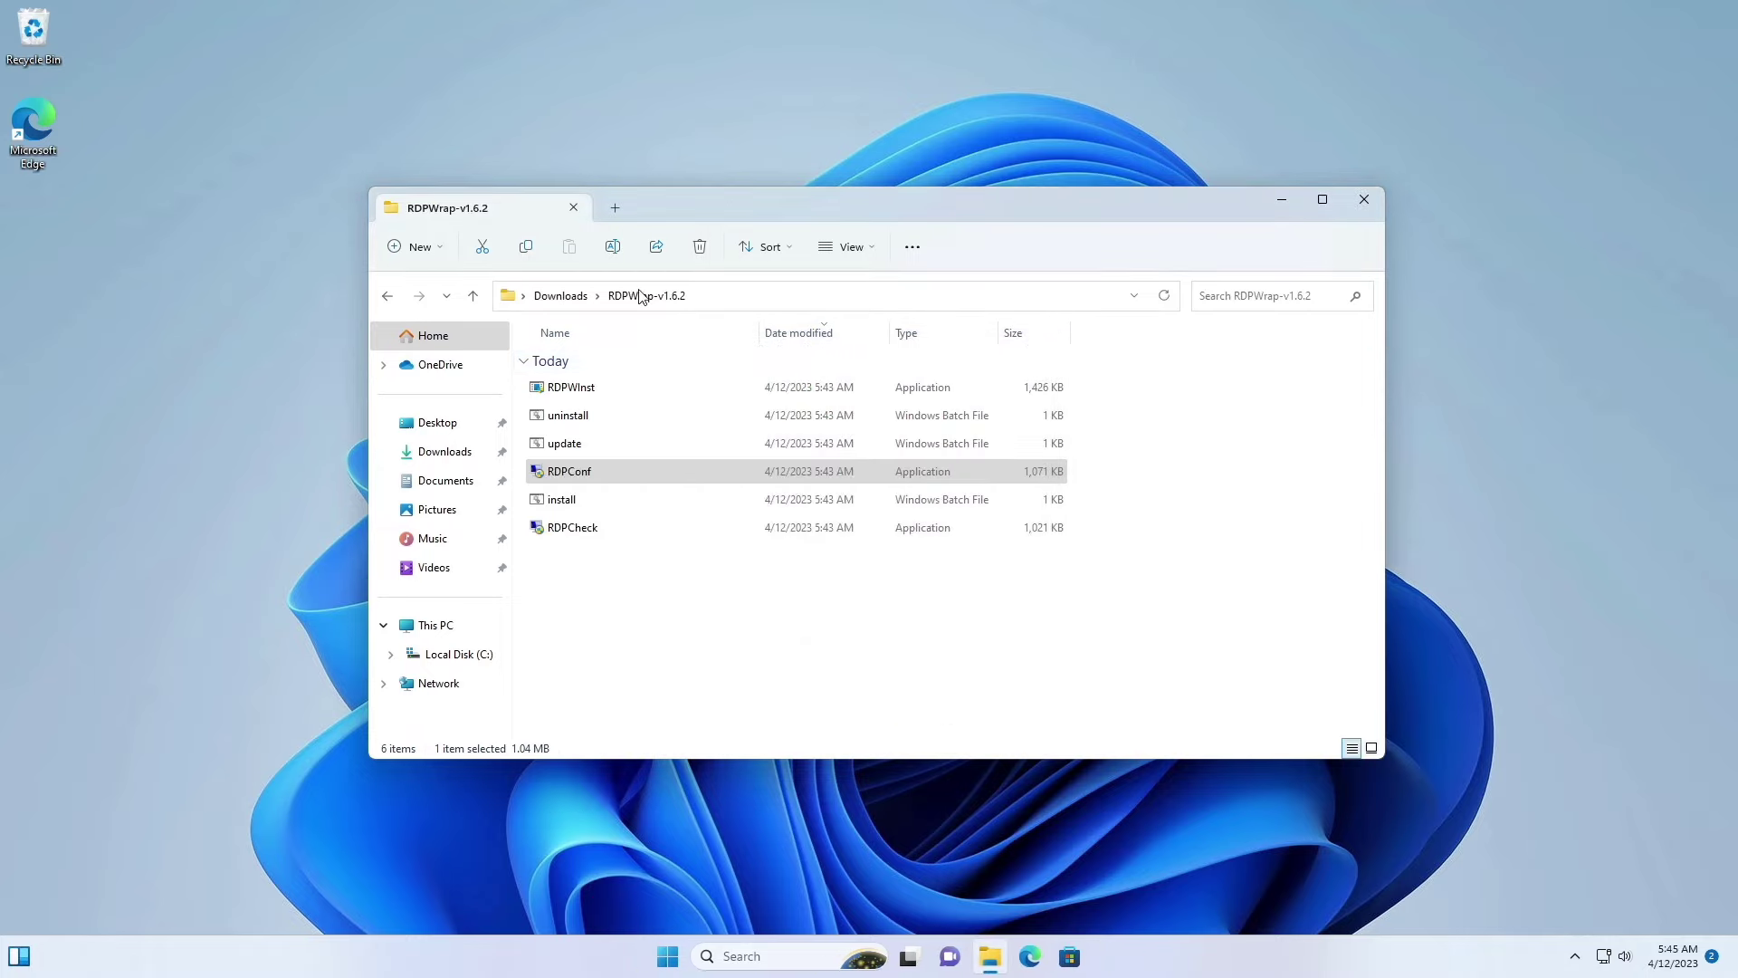
# Step: In a new File Explorer tab, browse to C:\Program Files\RDP Wrapper
pyautogui.click(387, 297)
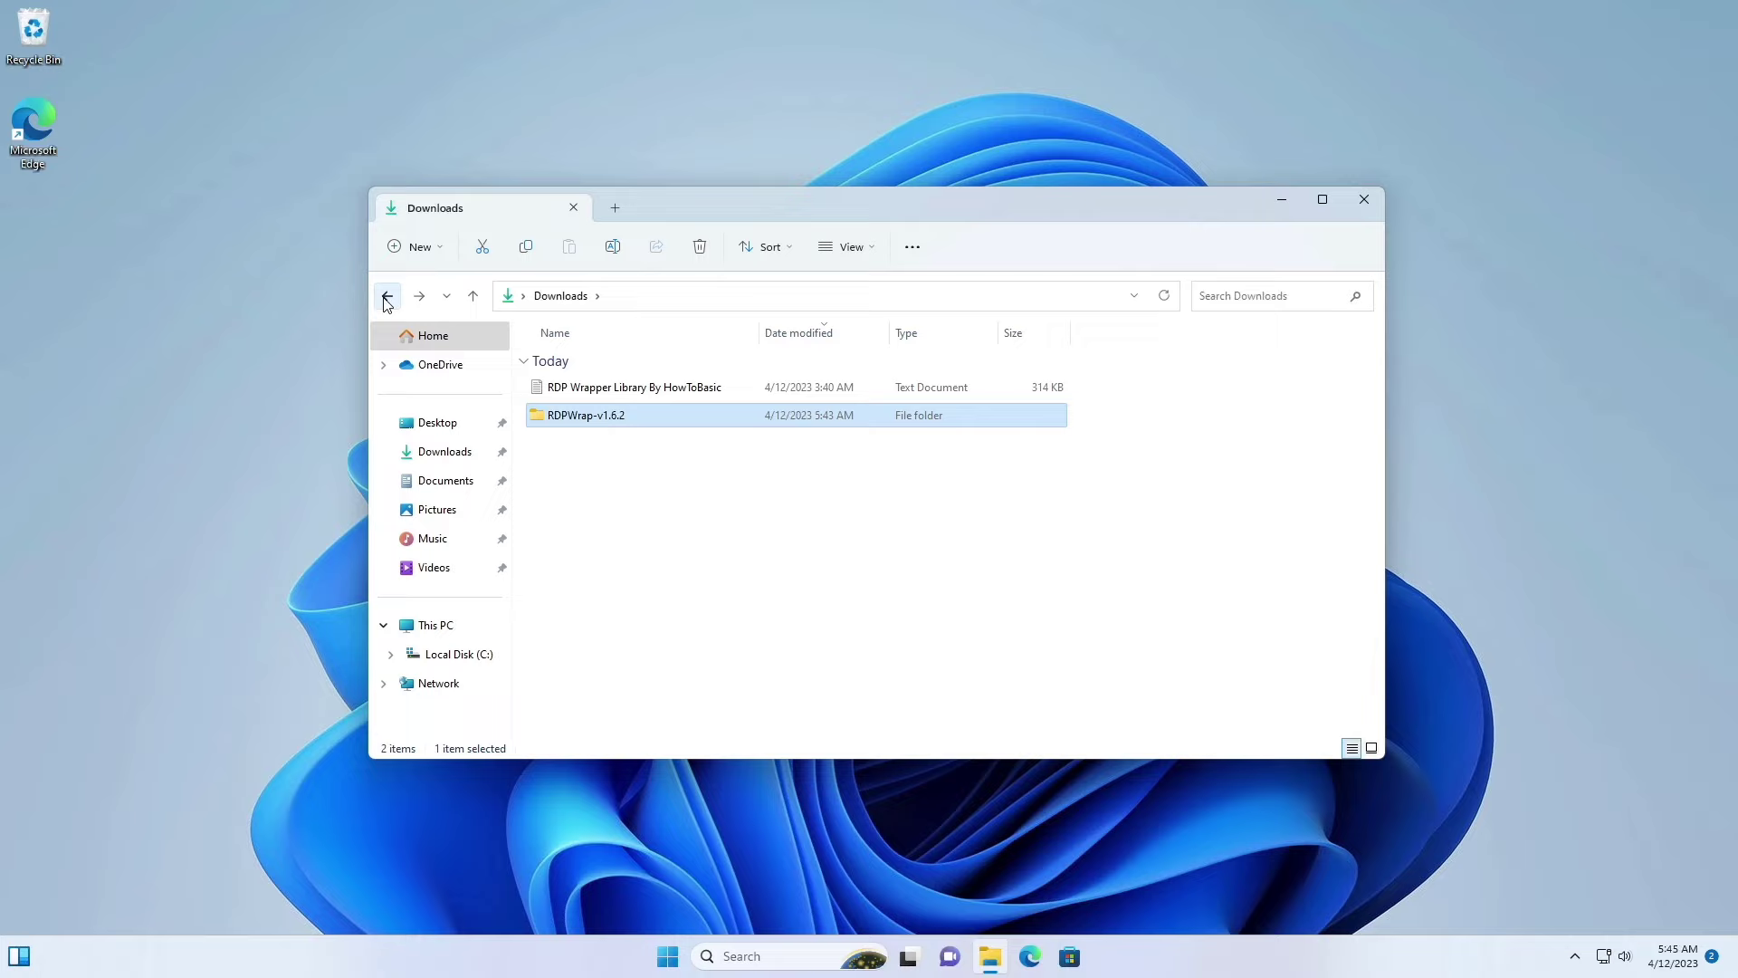
pyautogui.click(615, 209)
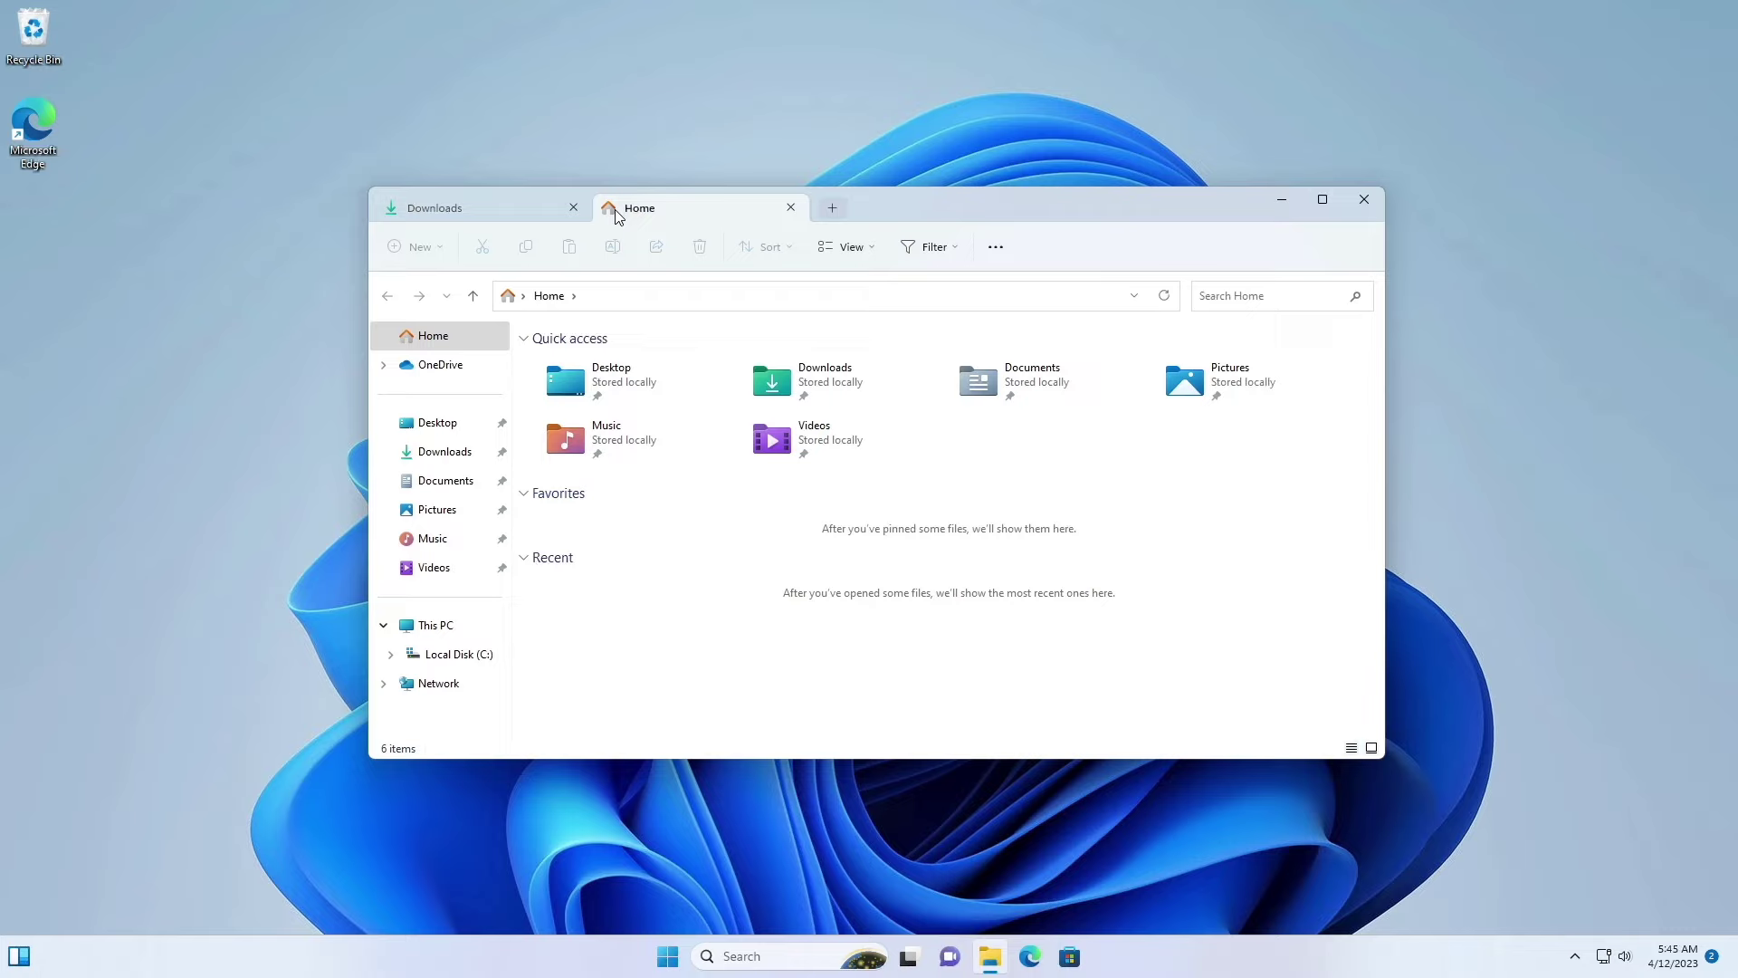
pyautogui.click(448, 626)
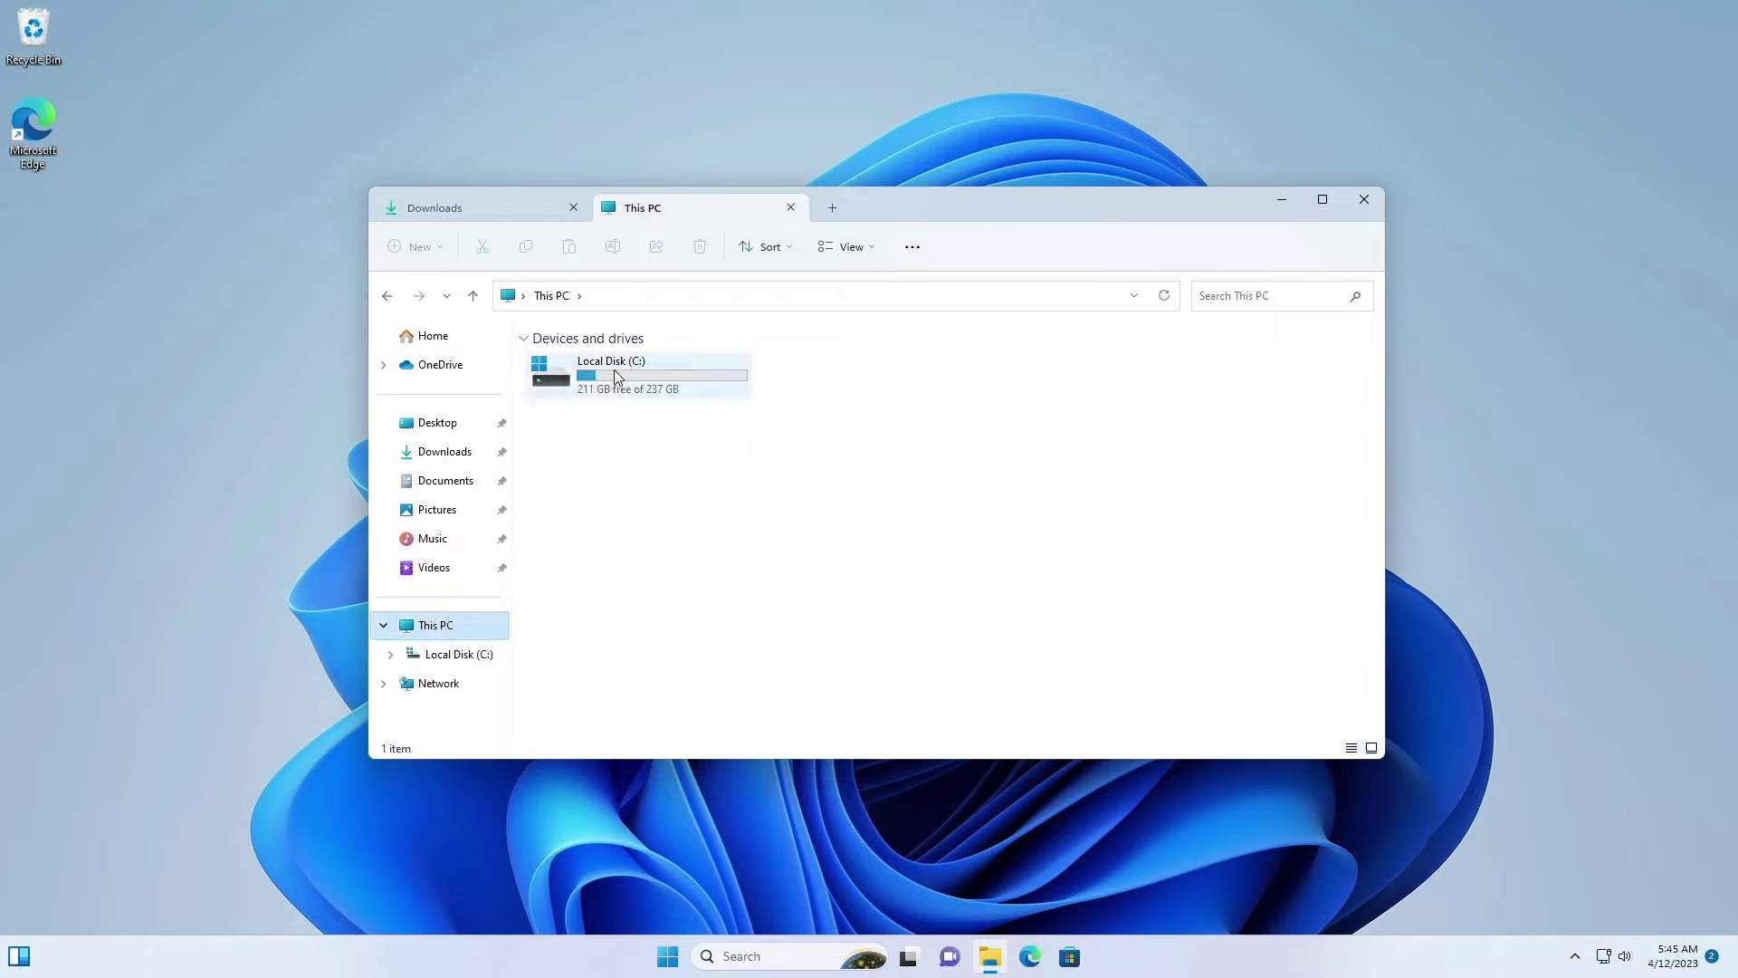
pyautogui.doubleClick(614, 377)
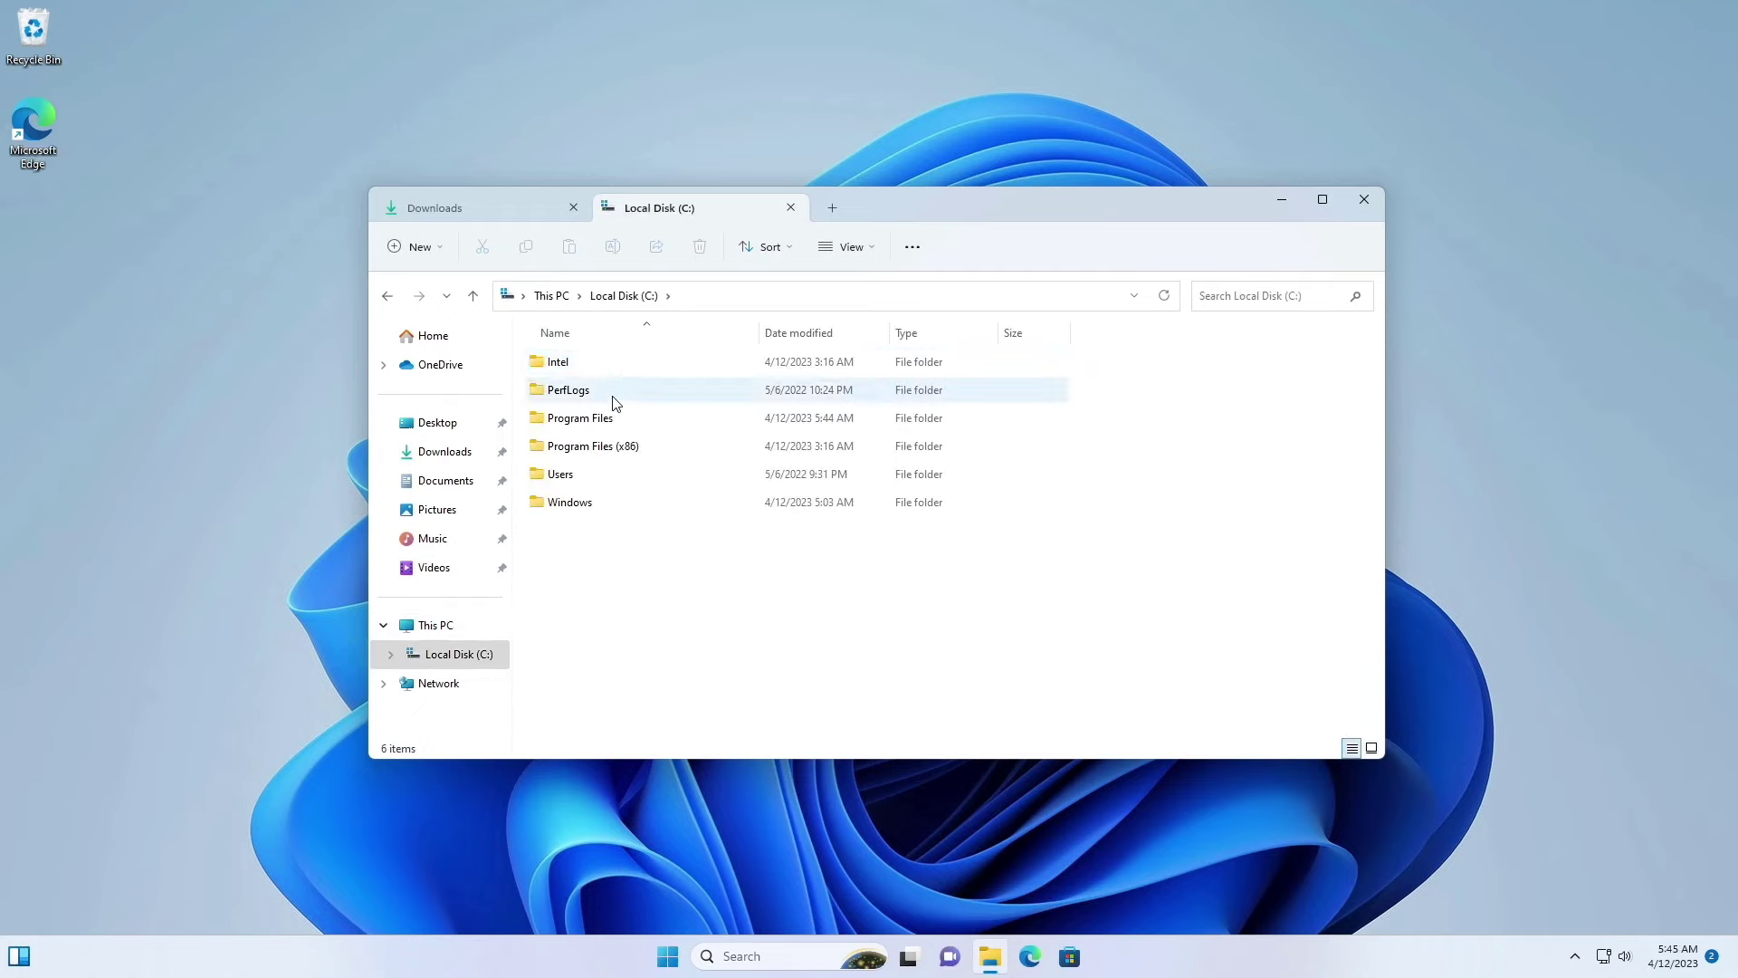
pyautogui.doubleClick(613, 418)
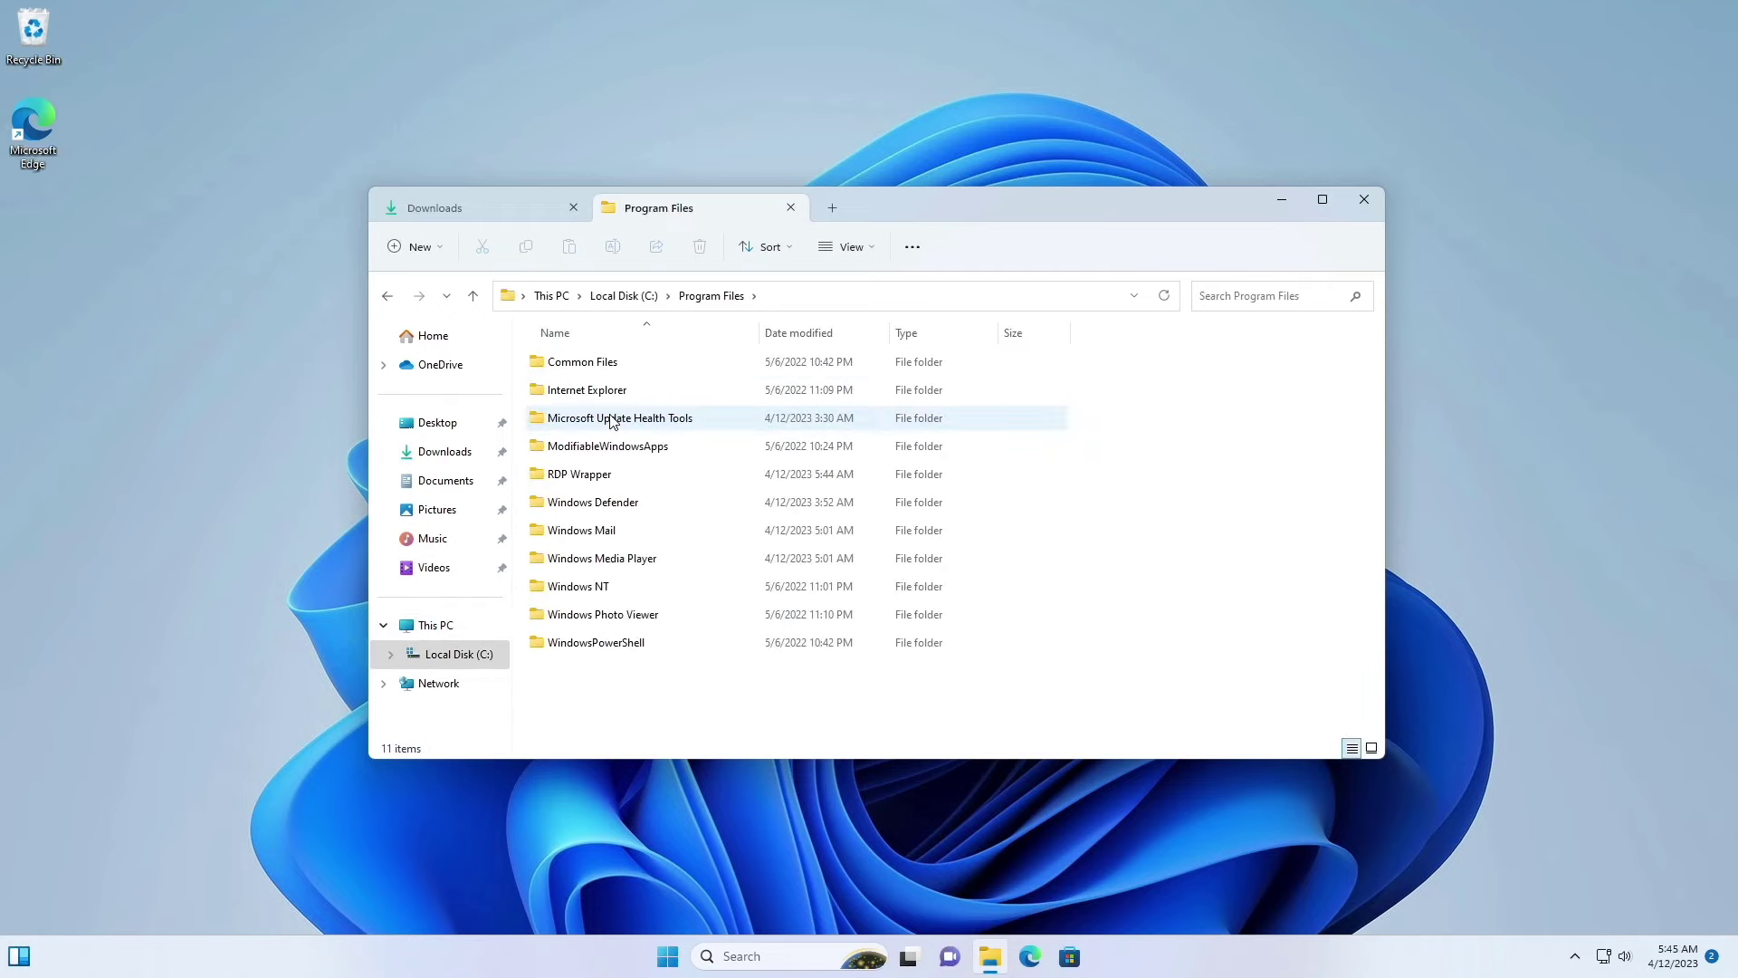
pyautogui.doubleClick(594, 475)
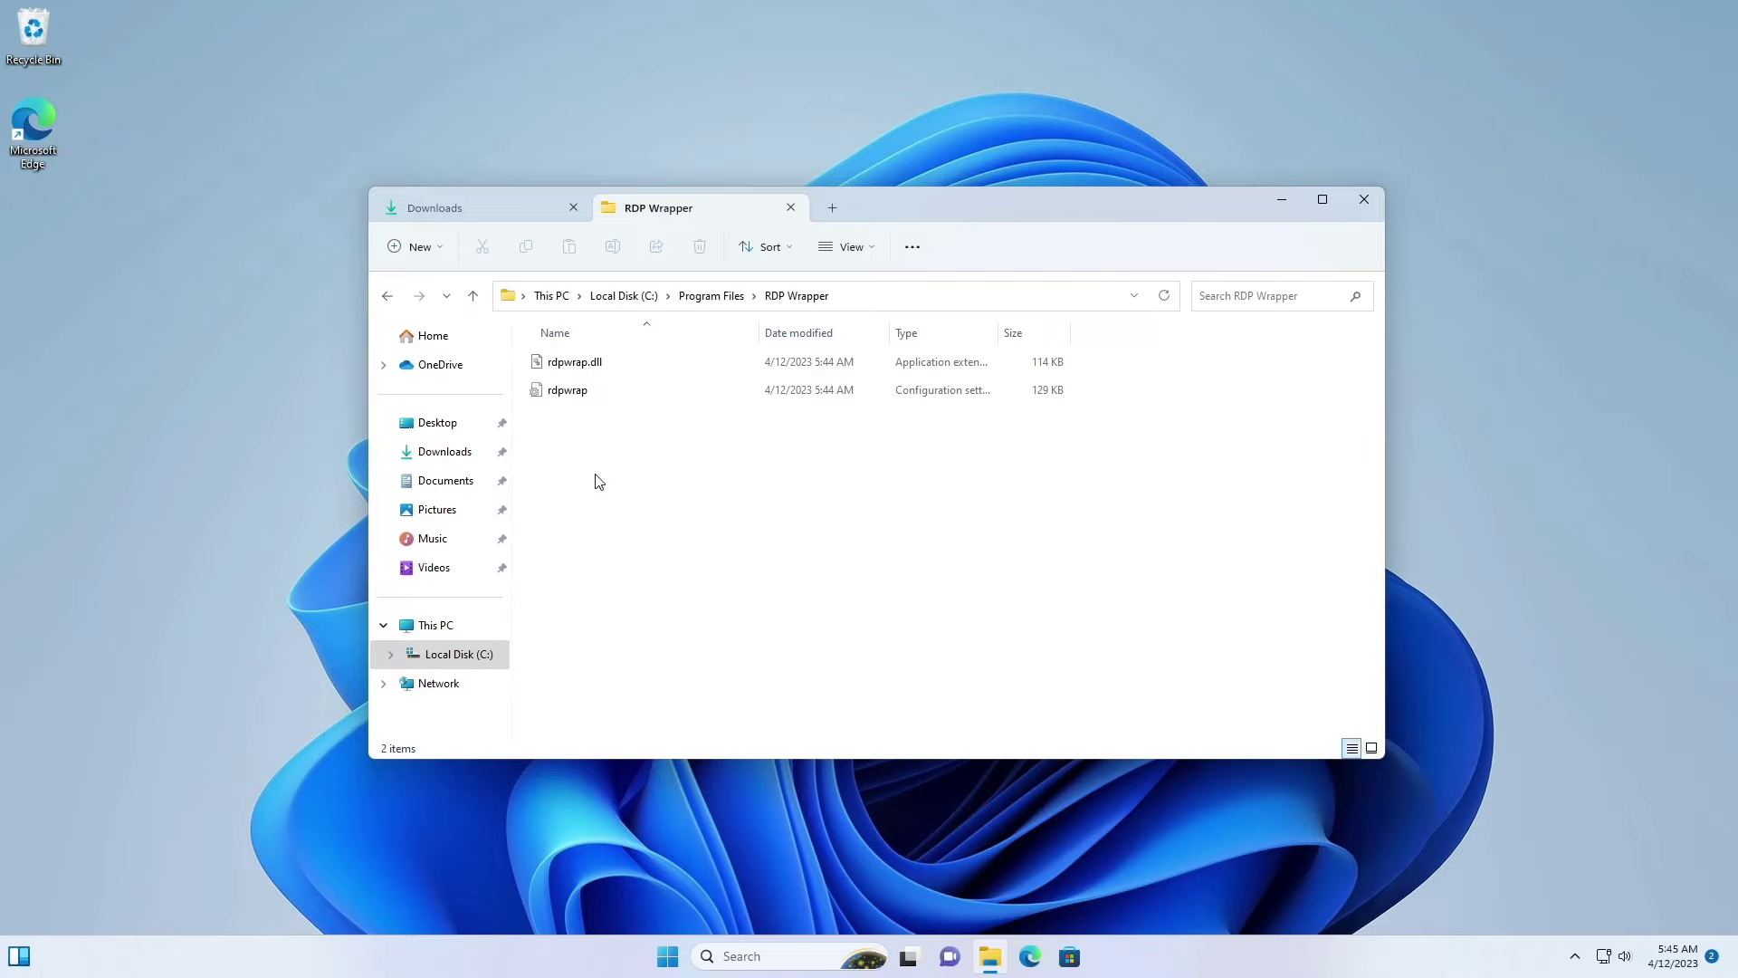
# Step: Launch Terminal (Admin) from the Start context menu, approve UAC, and snap it to the left half
pyautogui.rightClick(664, 958)
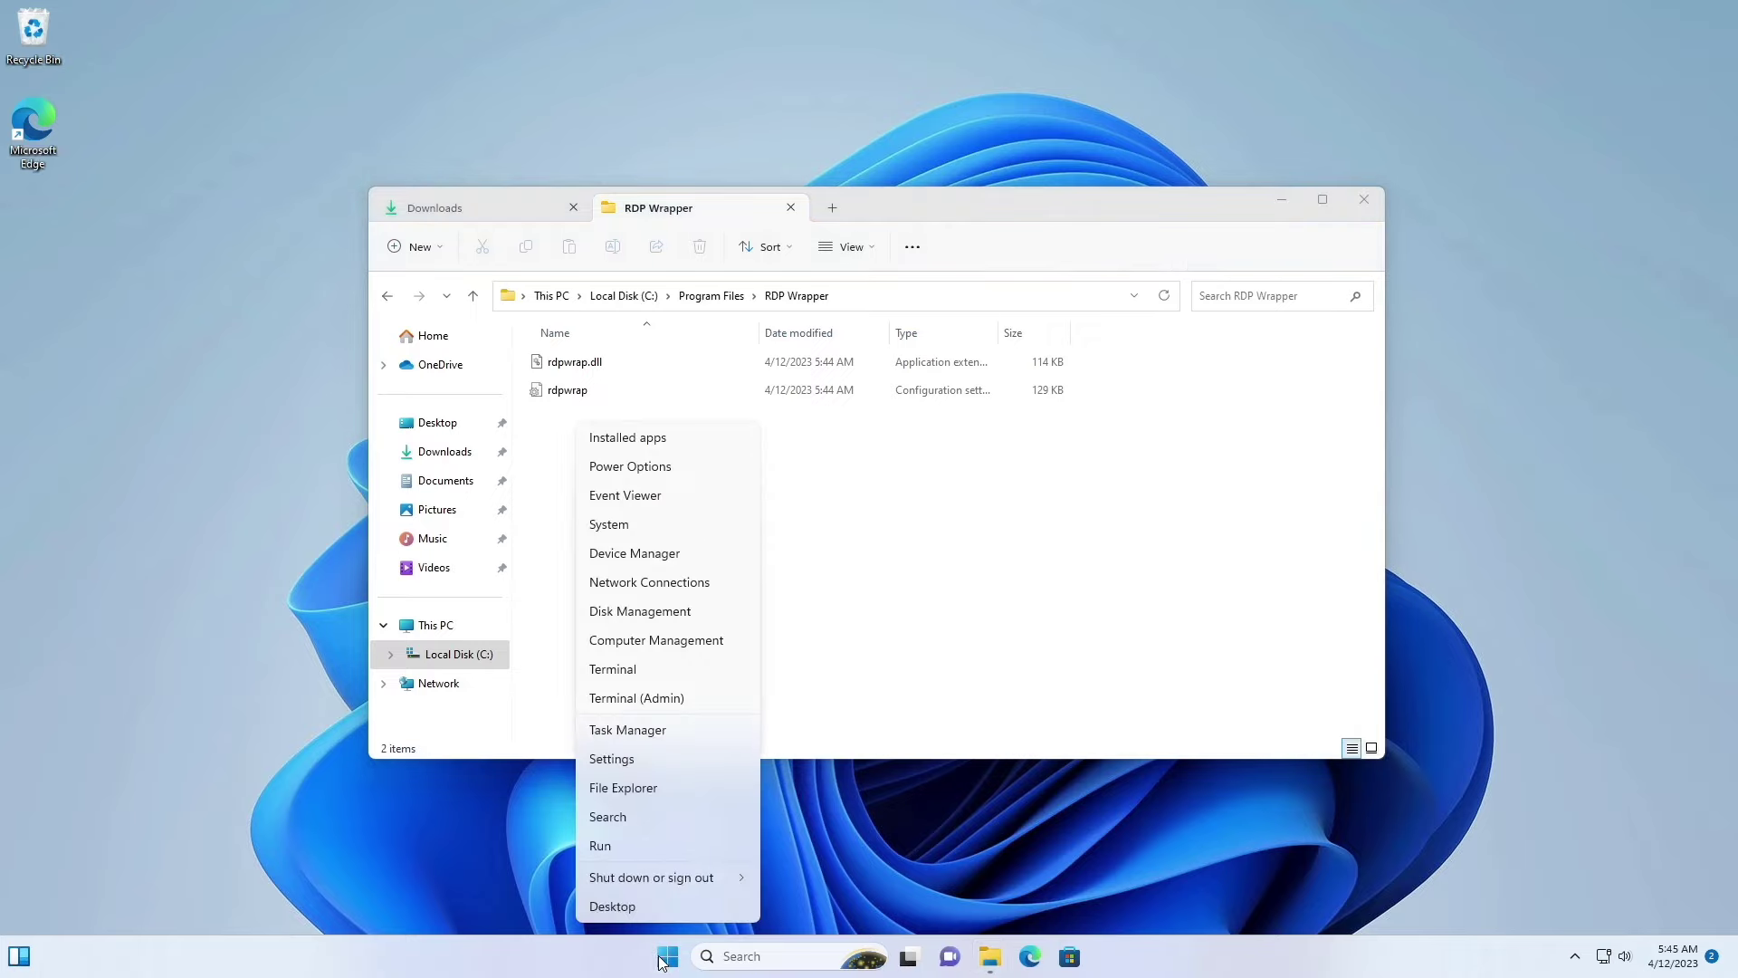
pyautogui.click(647, 696)
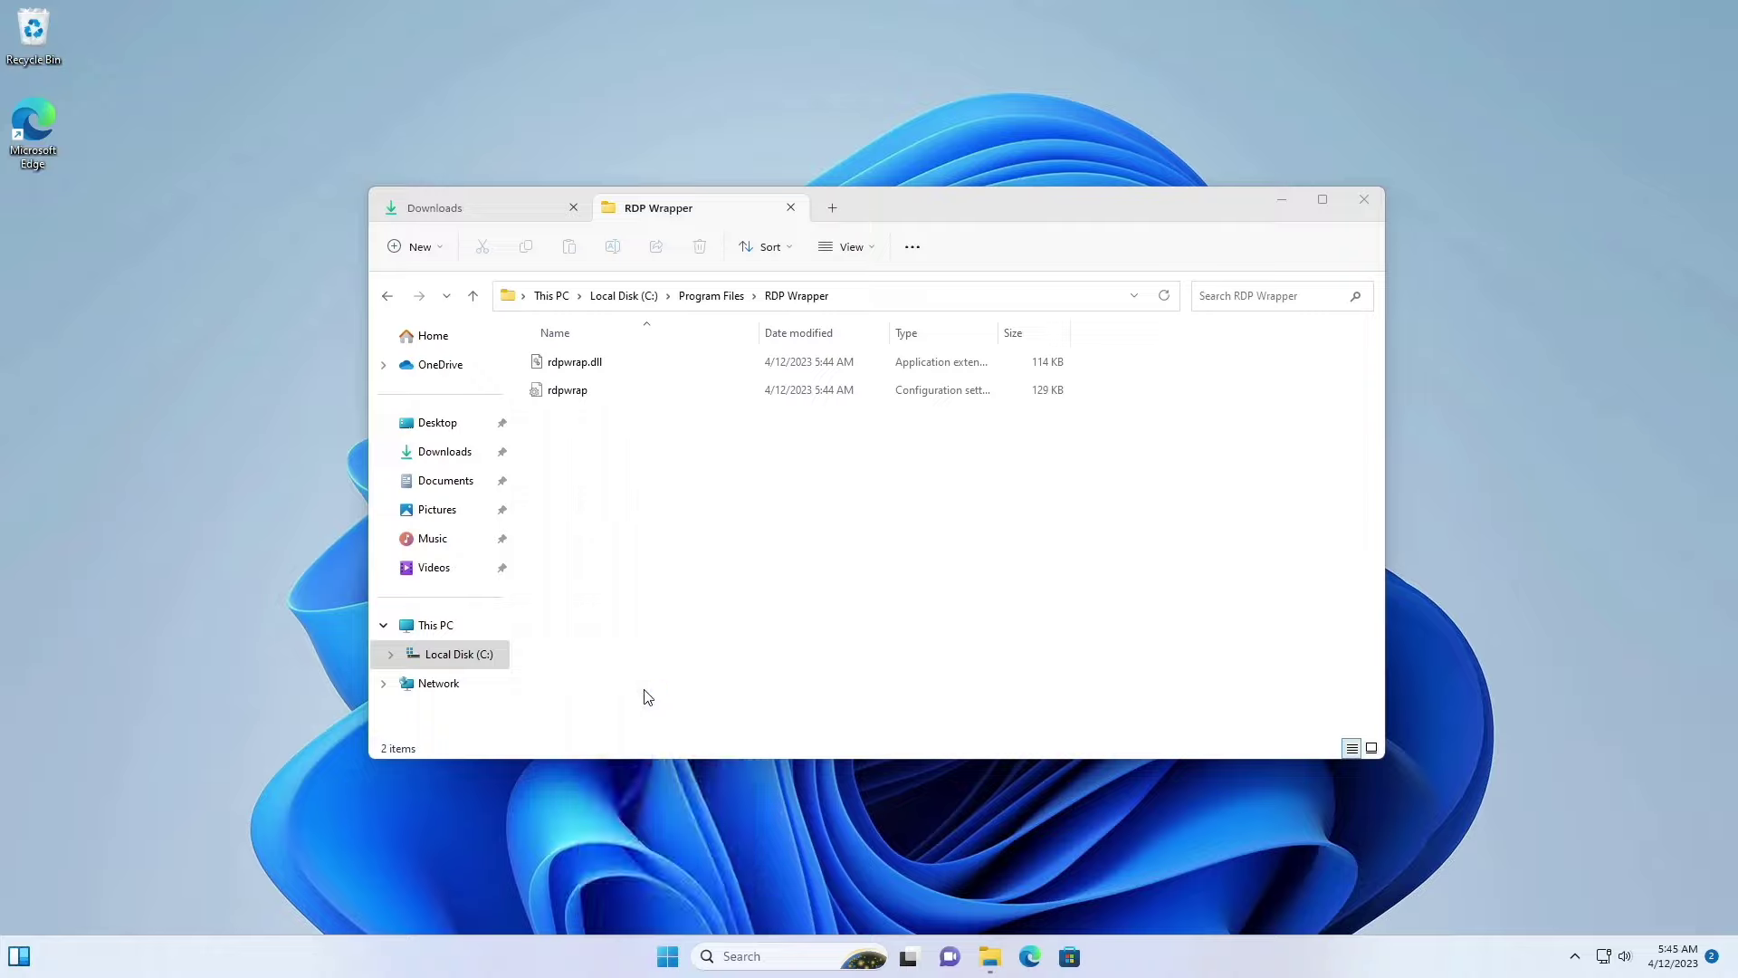
pyautogui.click(772, 634)
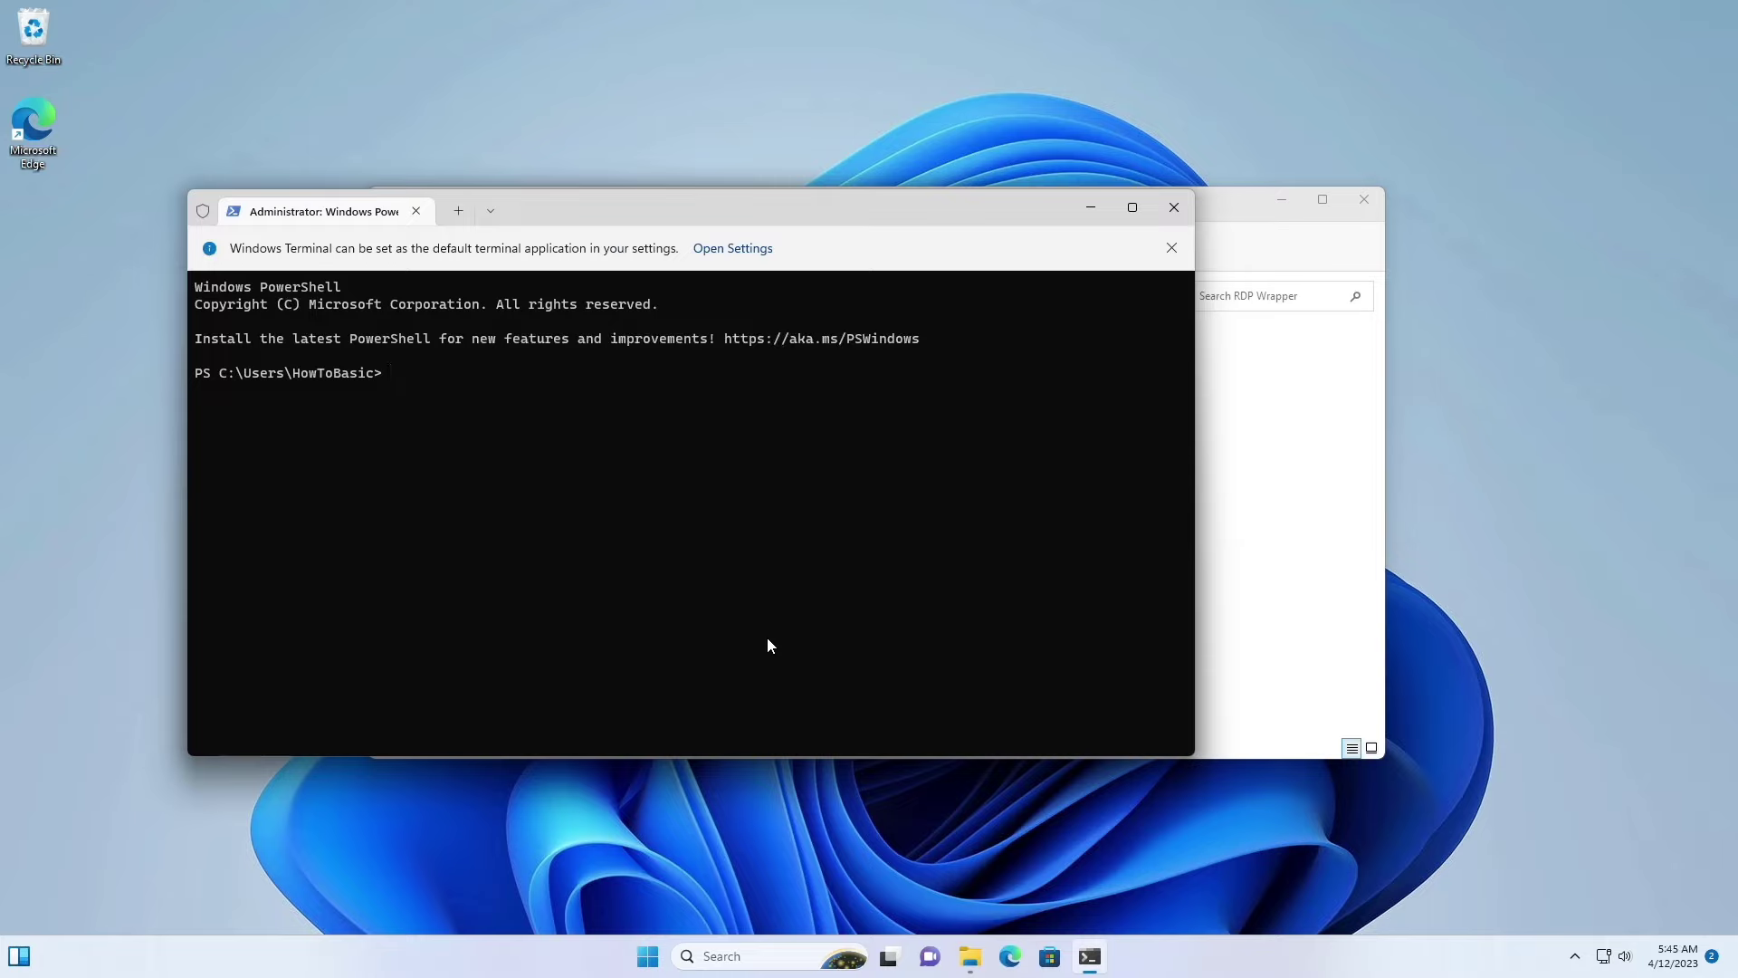
pyautogui.moveTo(715, 201); pyautogui.dragTo(2, 308)
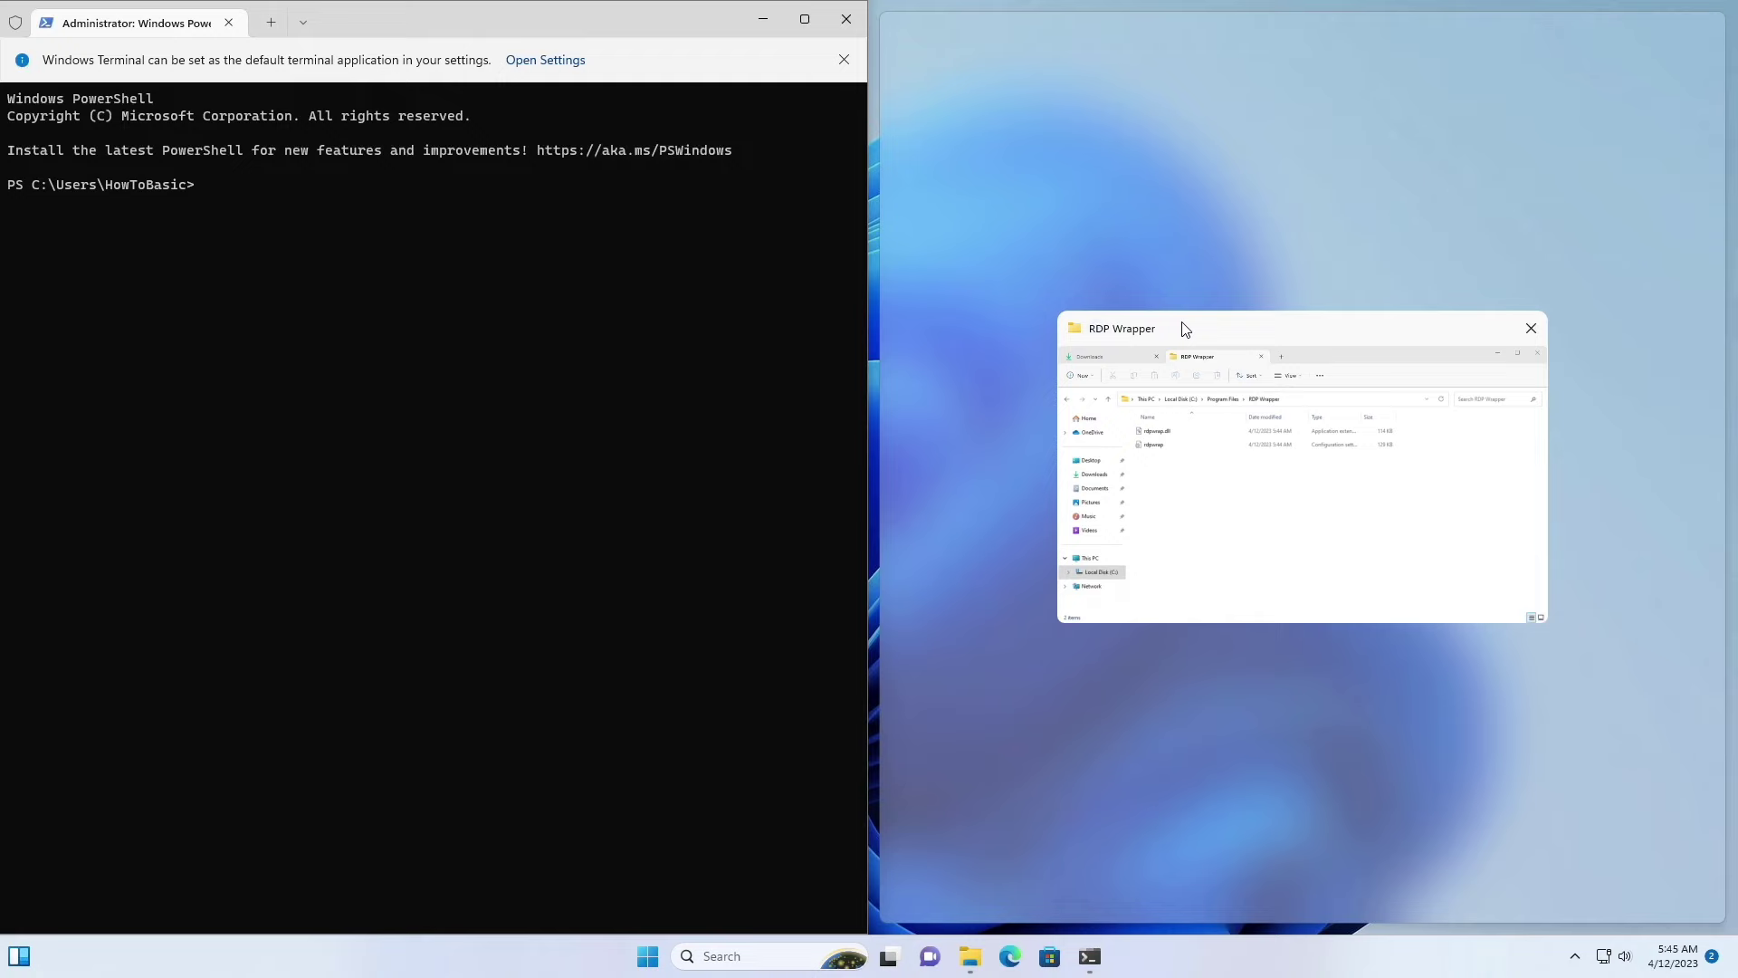
# Step: Snap the RDP Wrapper Explorer window to the right half and copy its folder path
pyautogui.click(1184, 327)
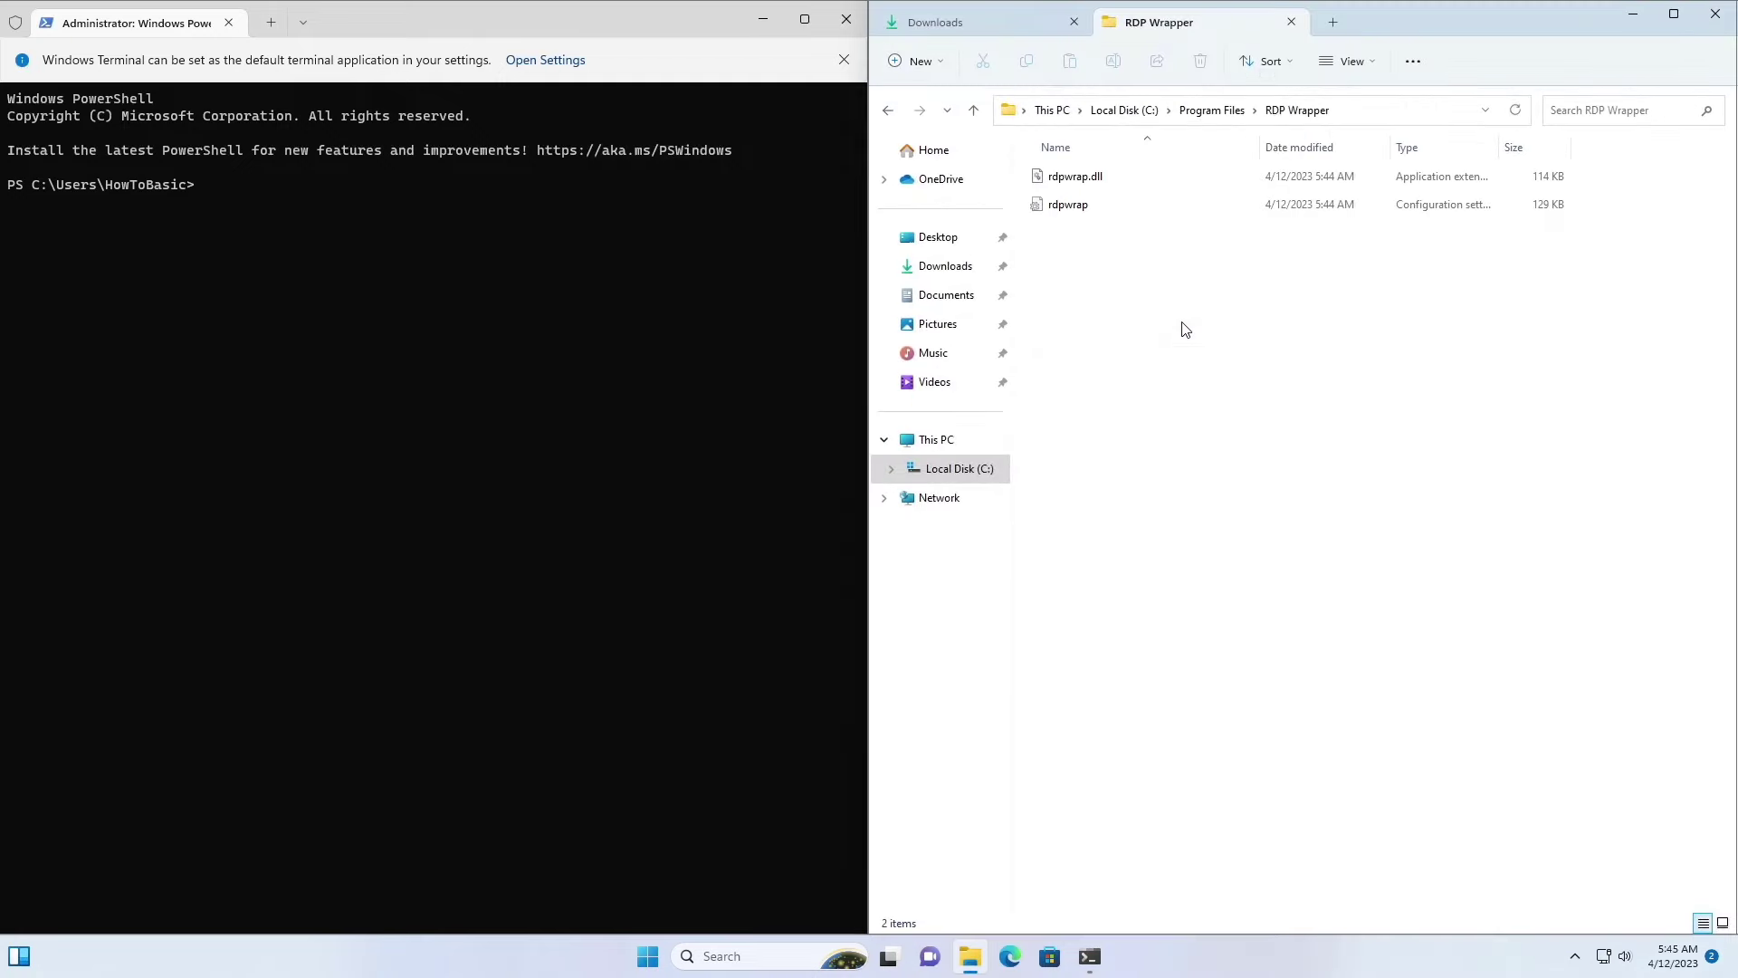
pyautogui.click(1353, 112)
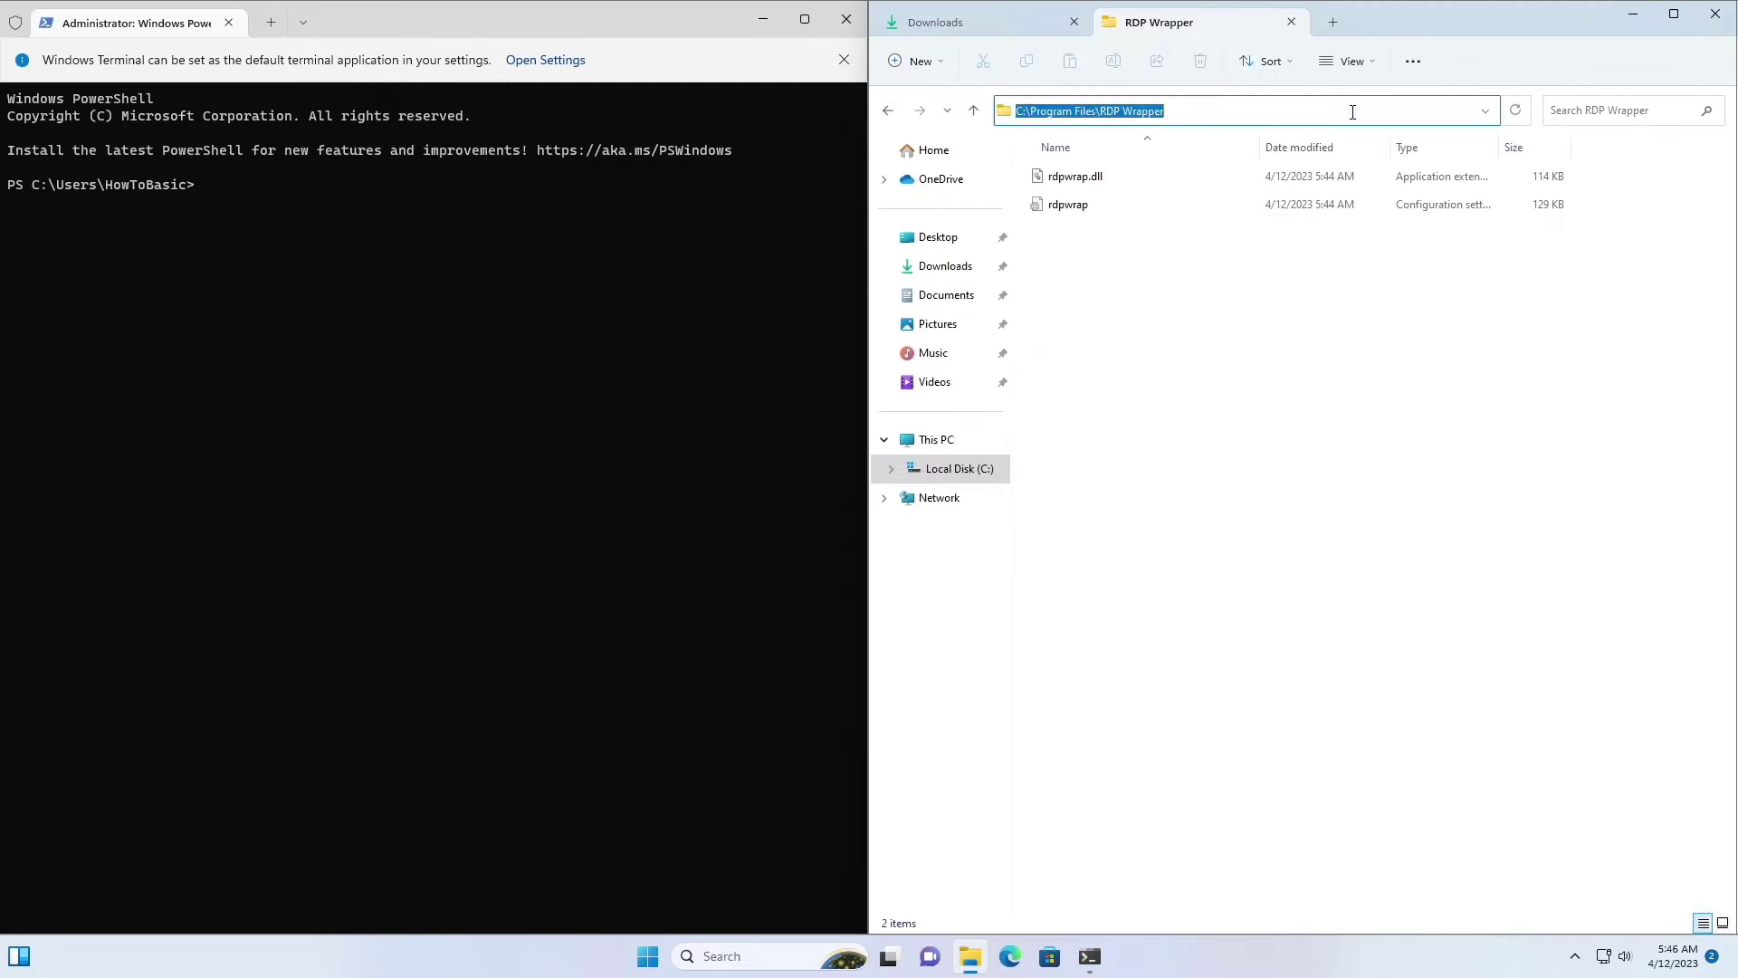
pyautogui.rightClick(1090, 109)
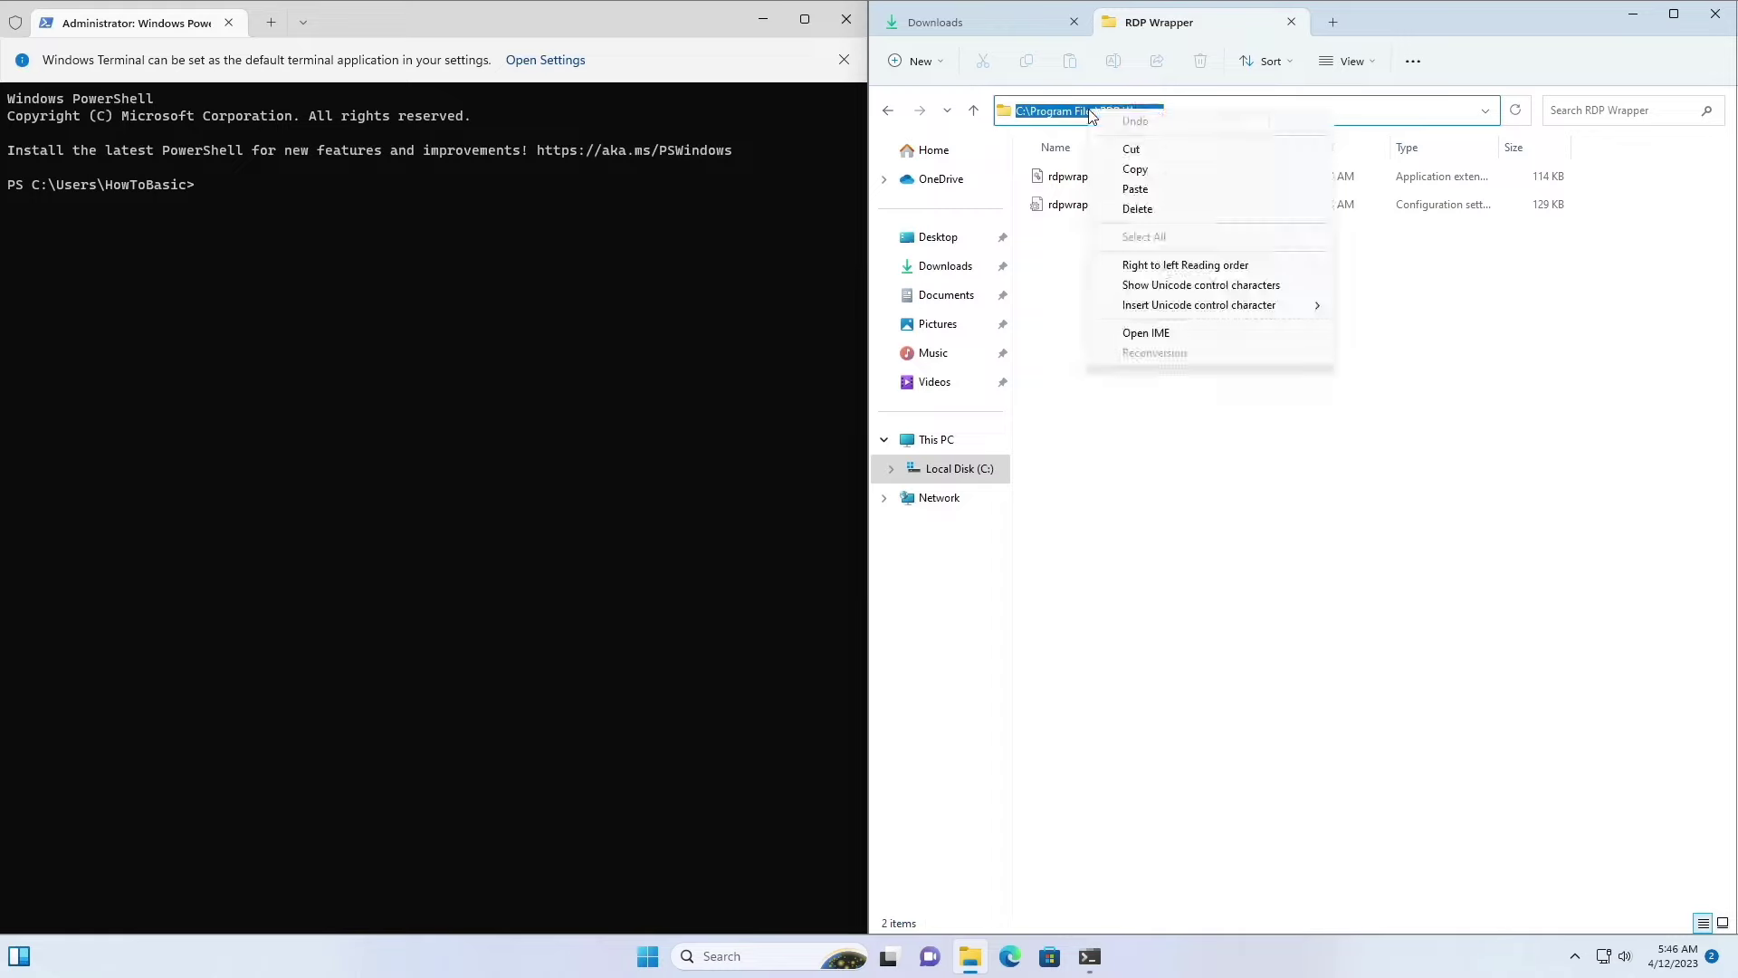
pyautogui.click(1137, 172)
# Step: Enter cd "C:\Program Files\RDP Wrapper" in PowerShell using the pasted path
pyautogui.click(246, 203)
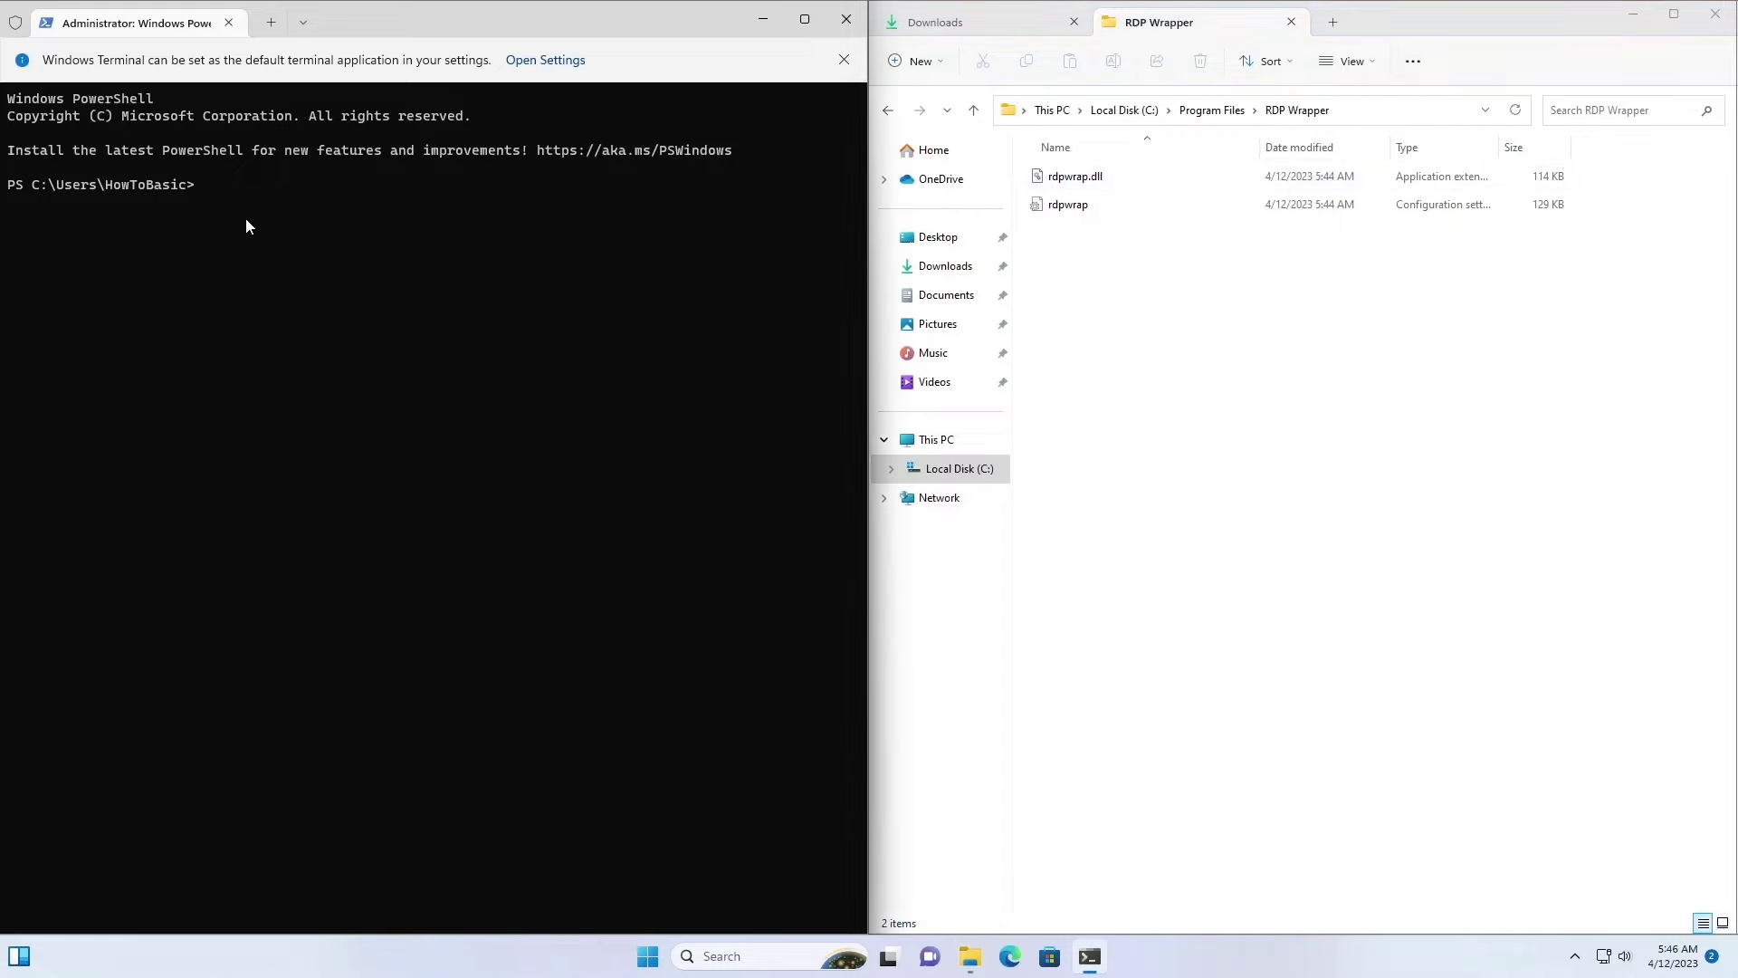
pyautogui.write('cd "')
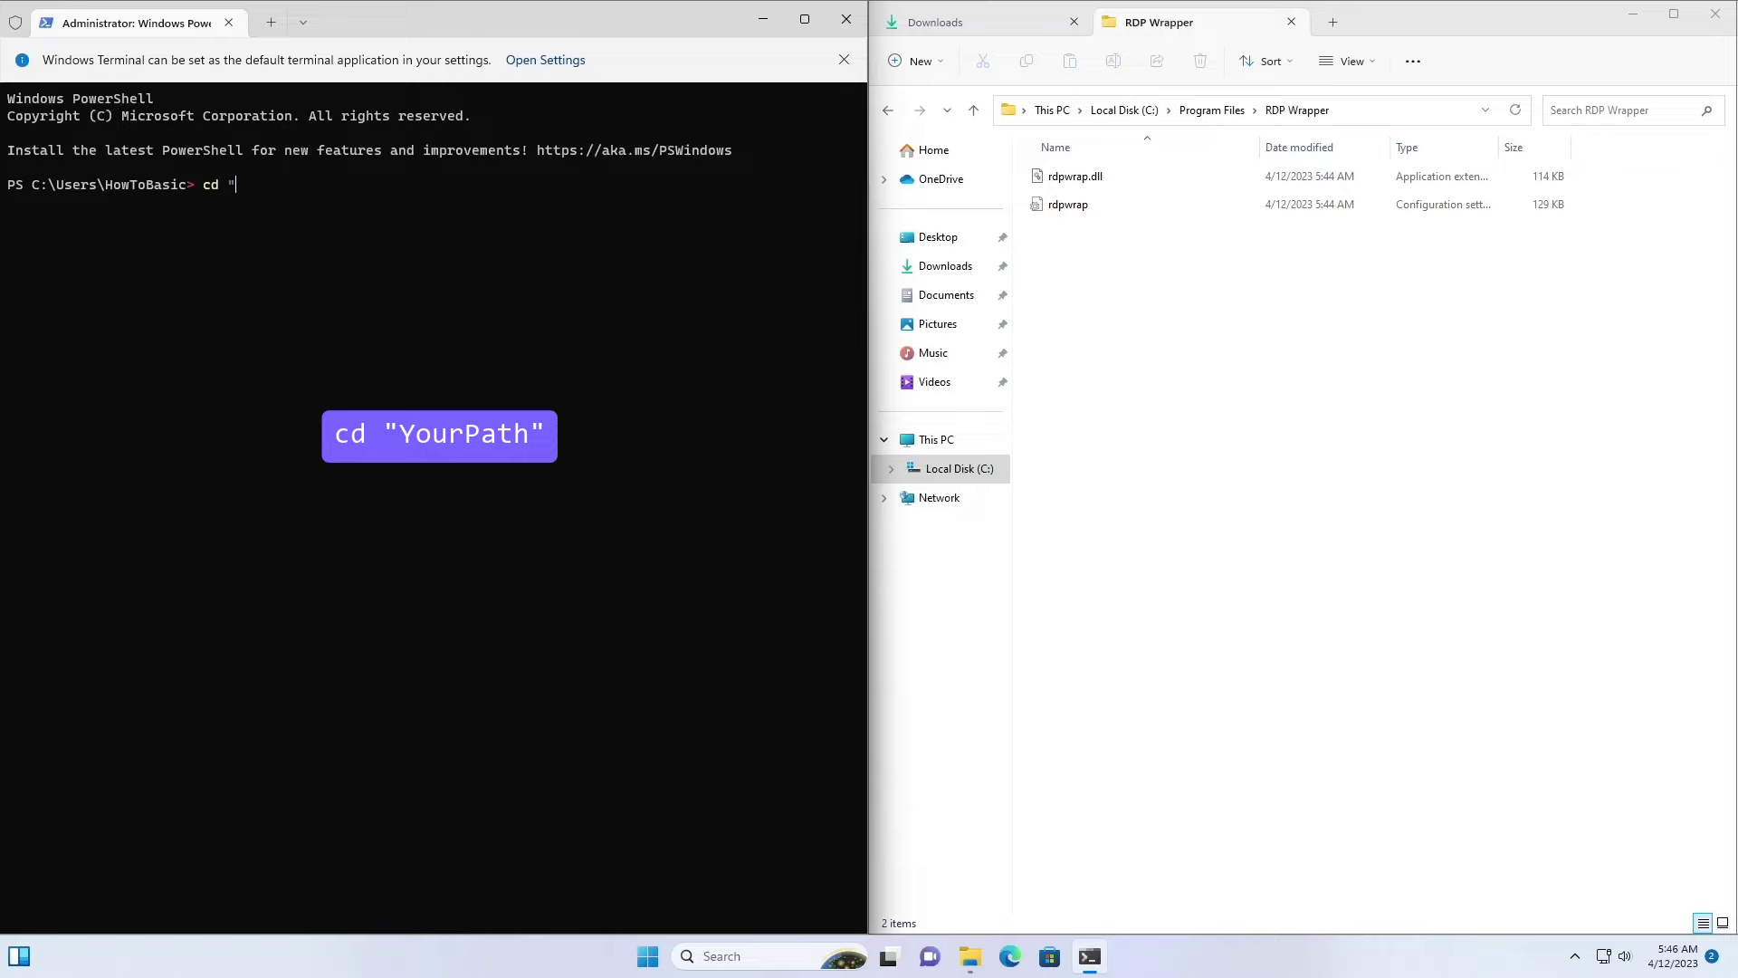
pyautogui.hotkey('ctrl', 'v')
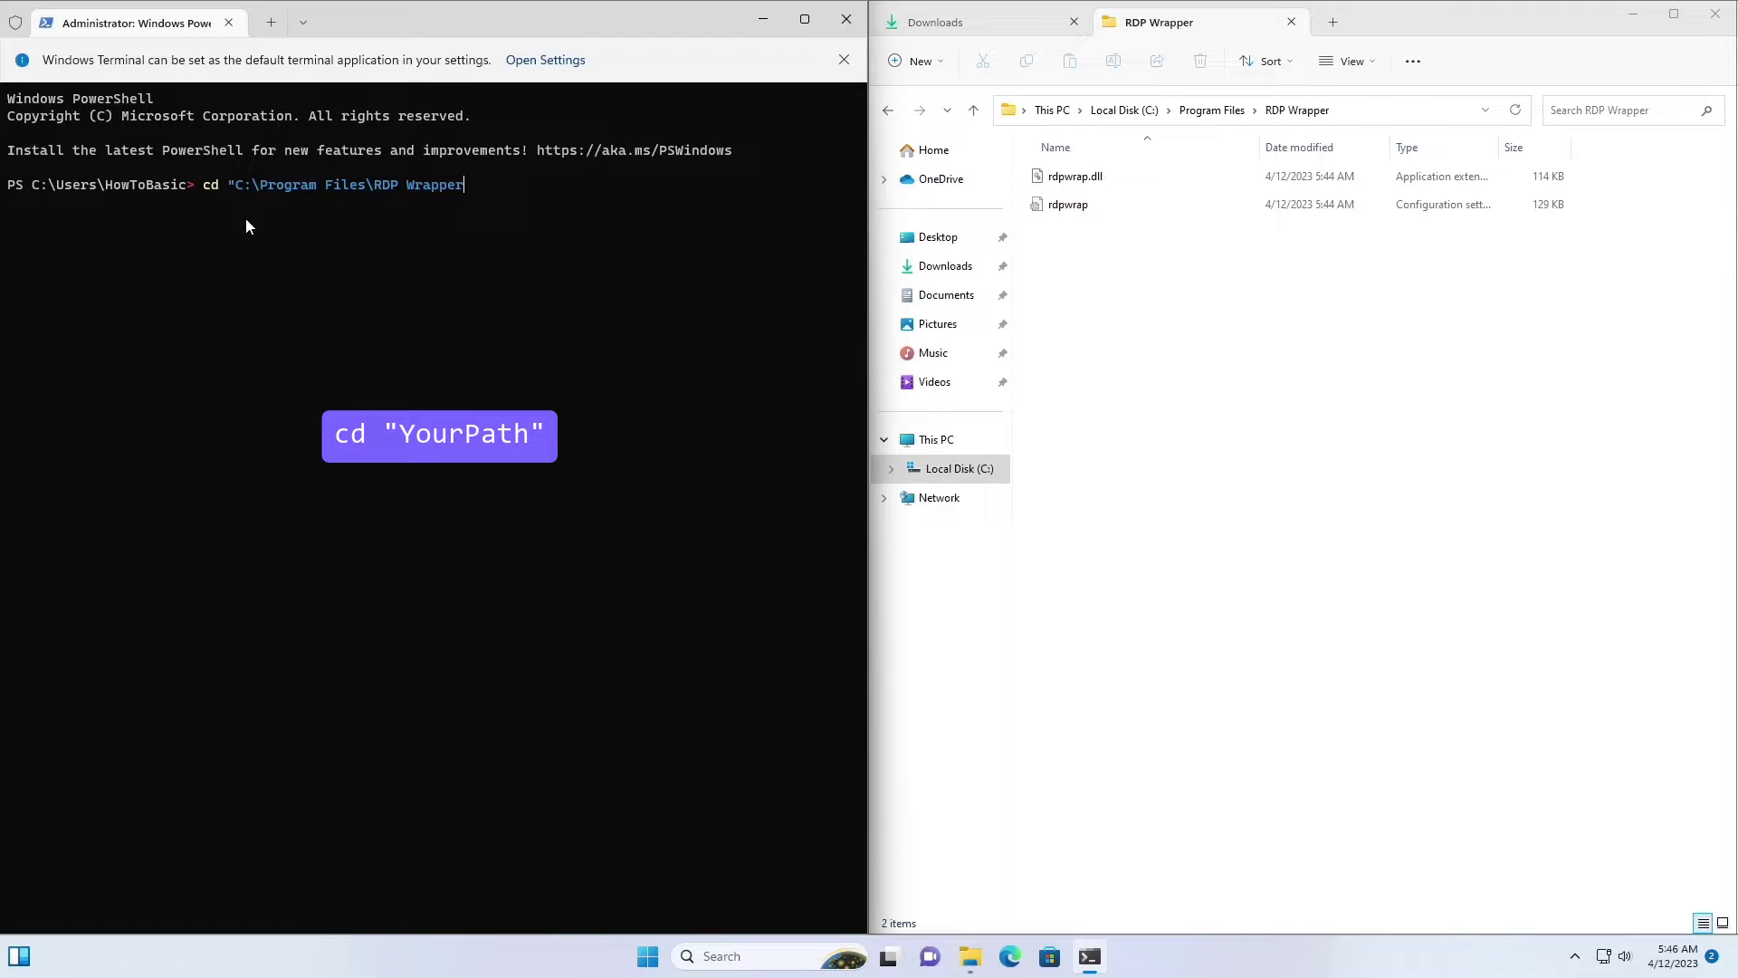
pyautogui.write('"')
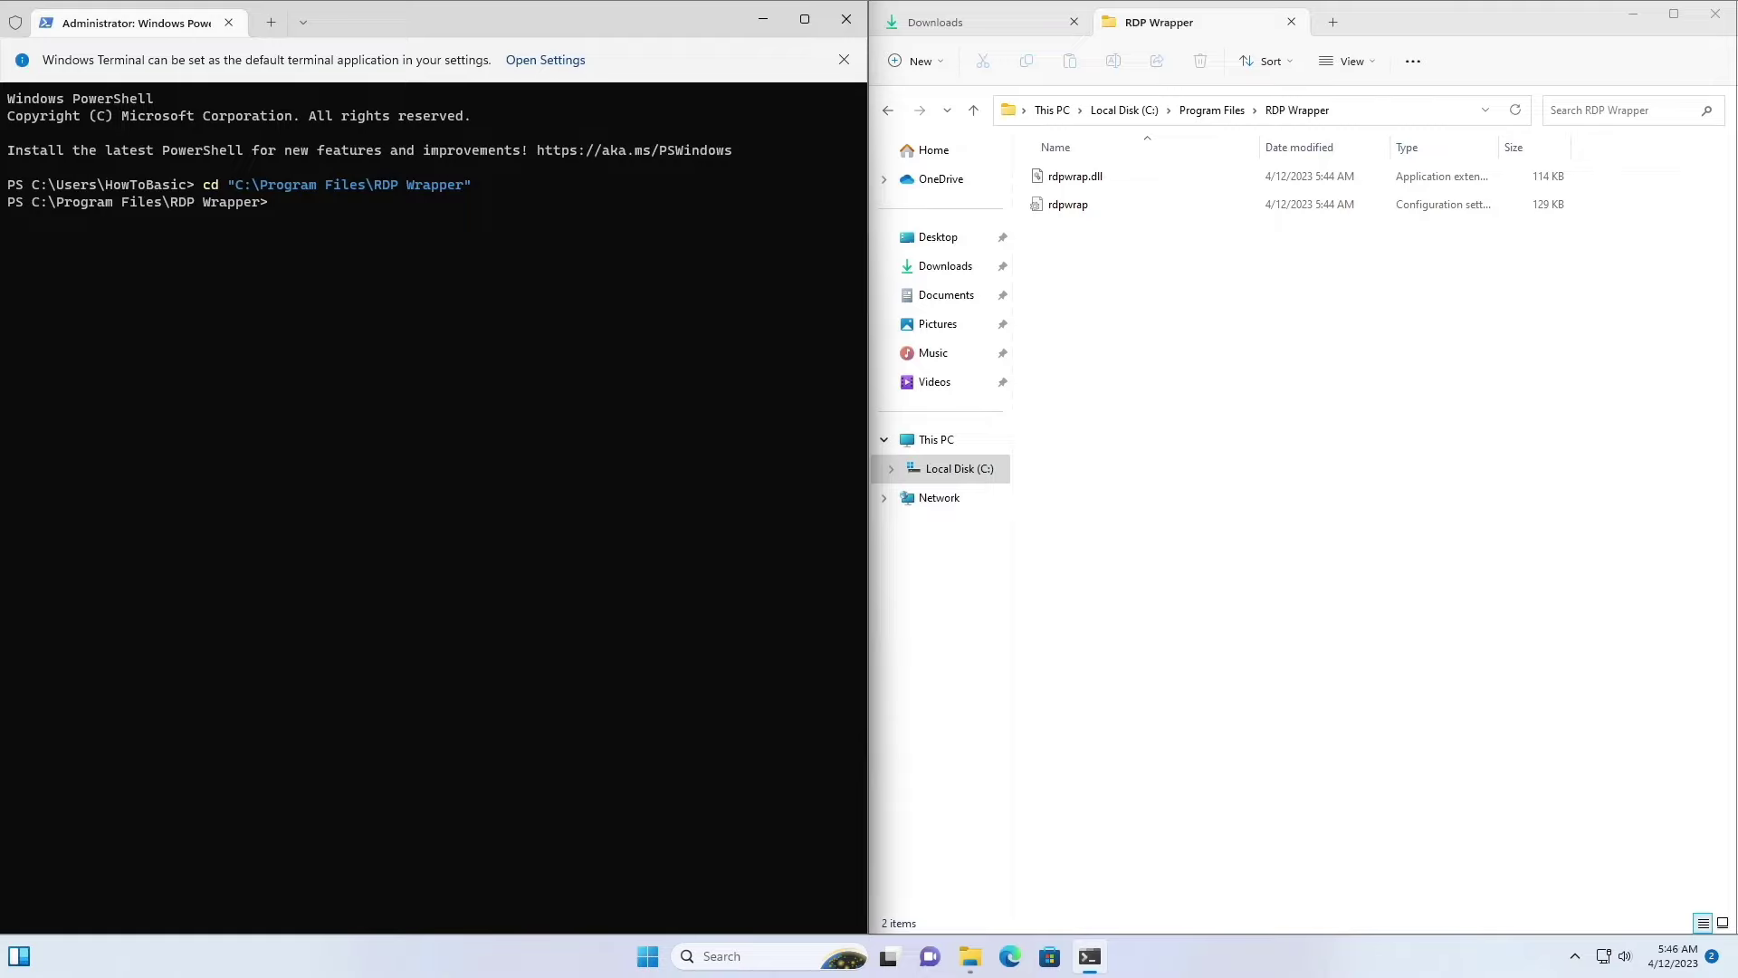
# Step: Copy the rdpwrap file name and run notepad .\rdpwrap.ini in PowerShell
pyautogui.write('not')
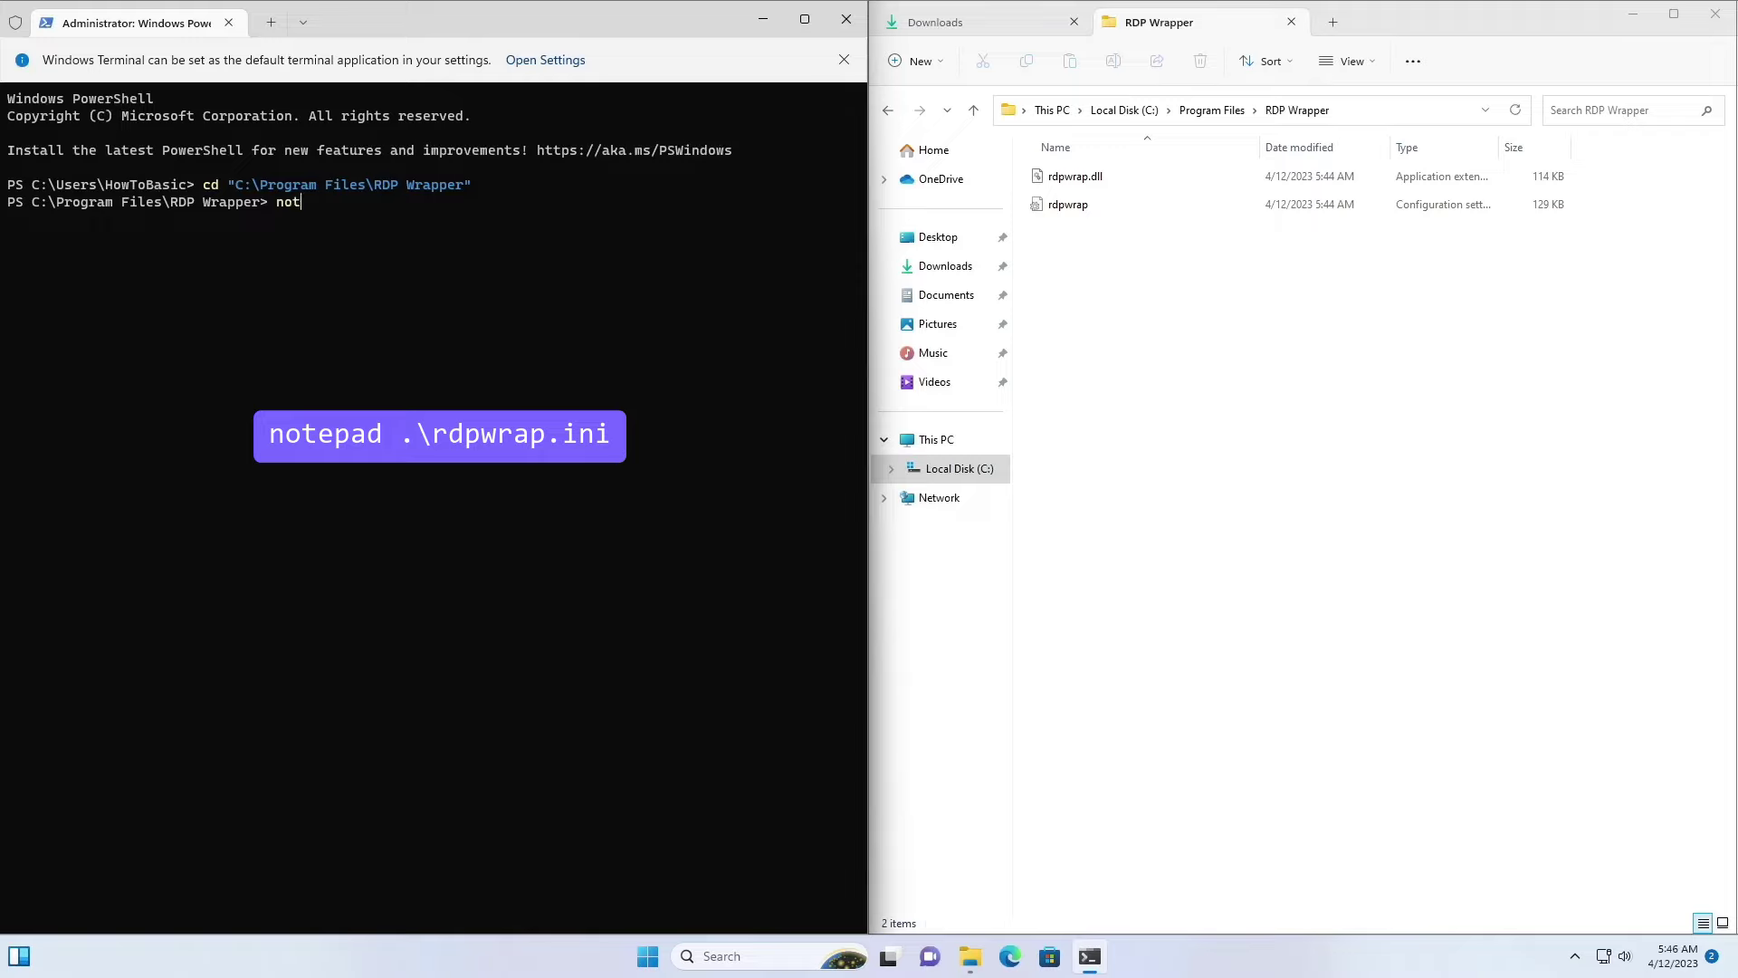
pyautogui.write('epad .\\')
pyautogui.click(1085, 207)
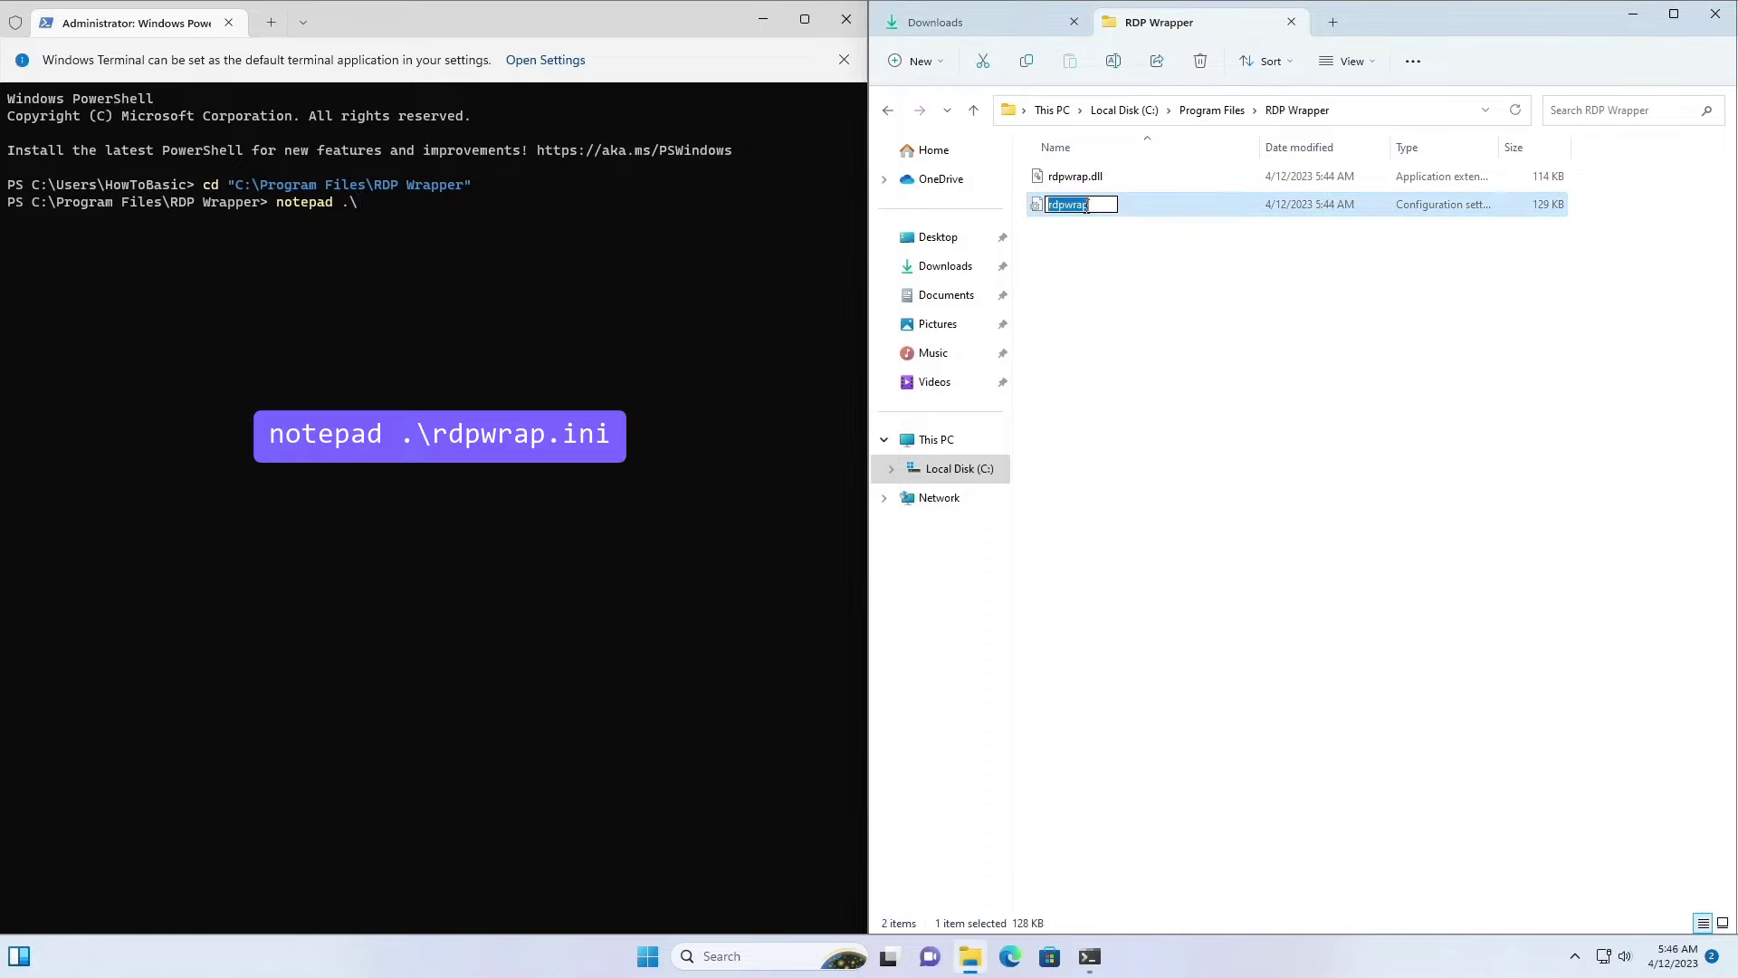
pyautogui.rightClick(1086, 206)
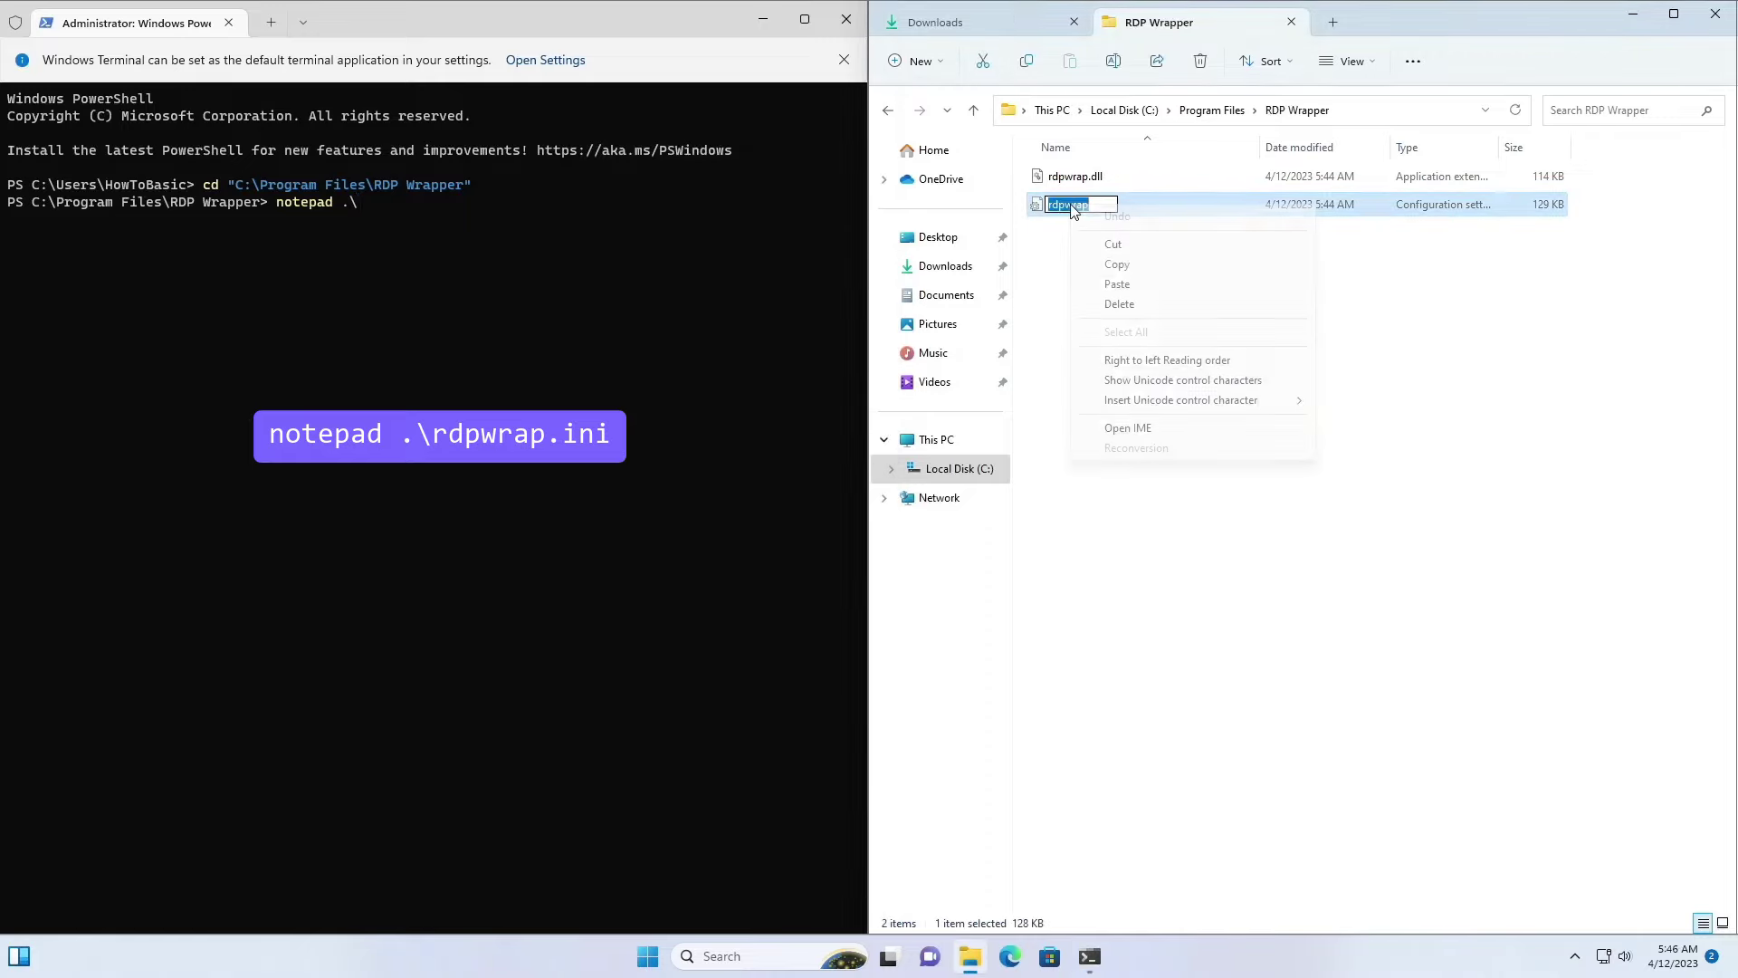
pyautogui.click(1115, 265)
pyautogui.click(394, 211)
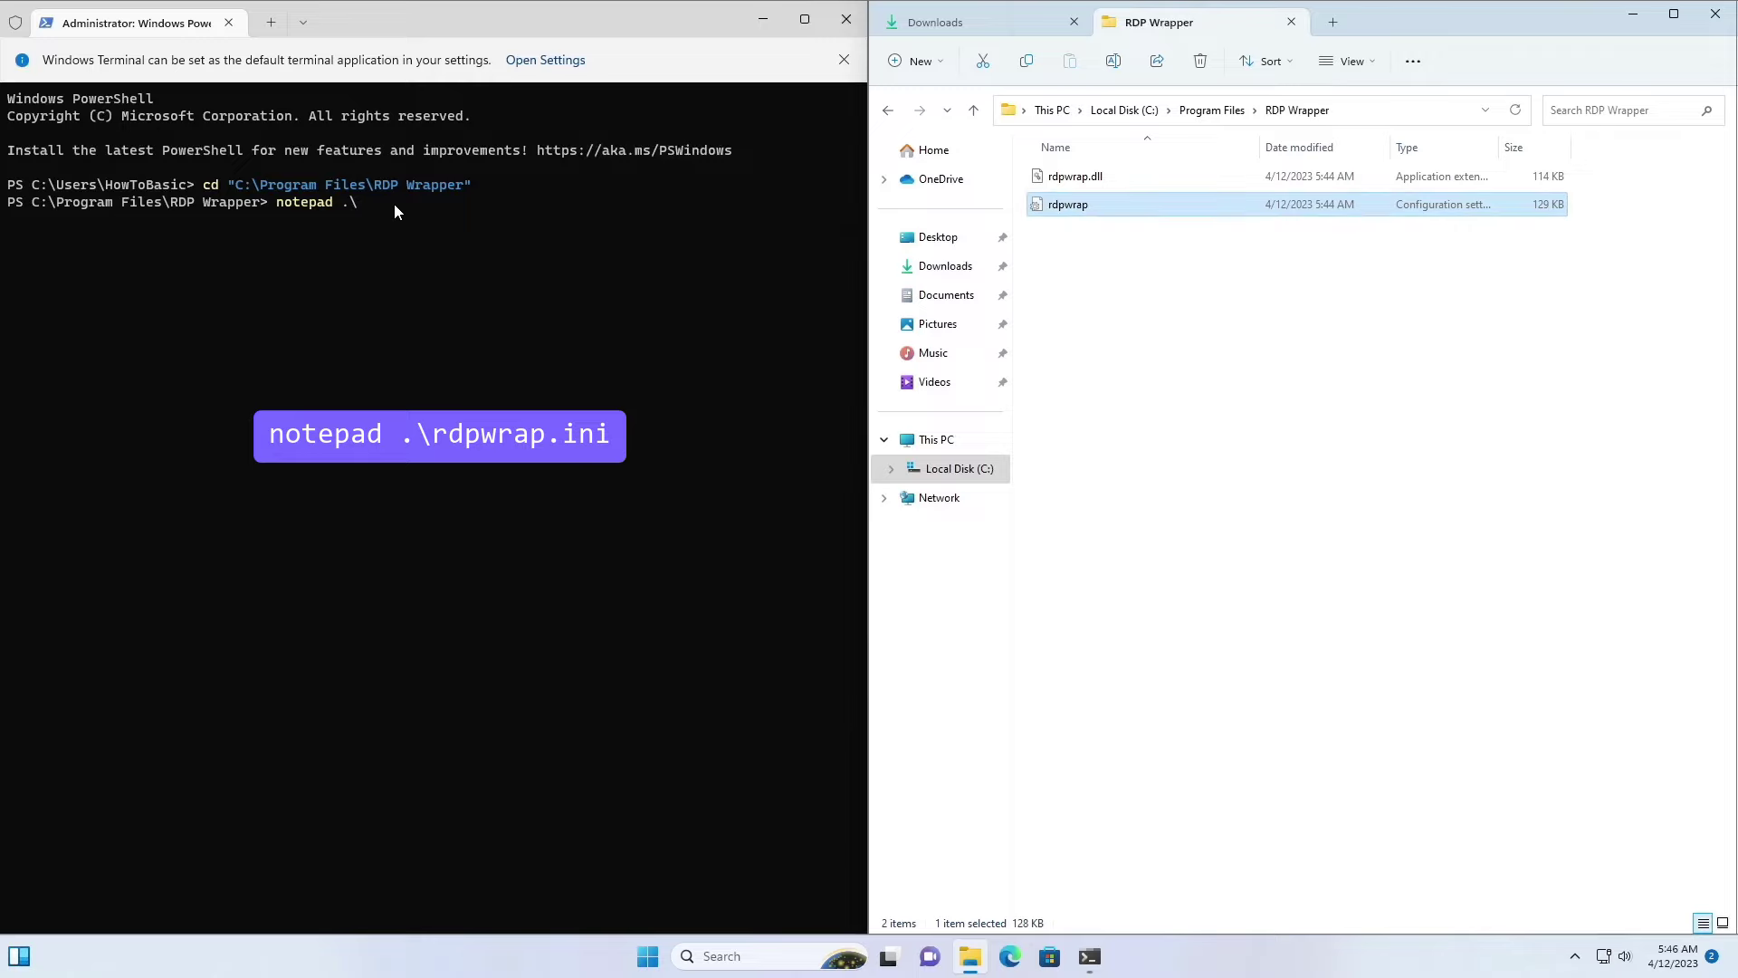
pyautogui.write('notepad .\\')
pyautogui.hotkey('ctrl', 'v')
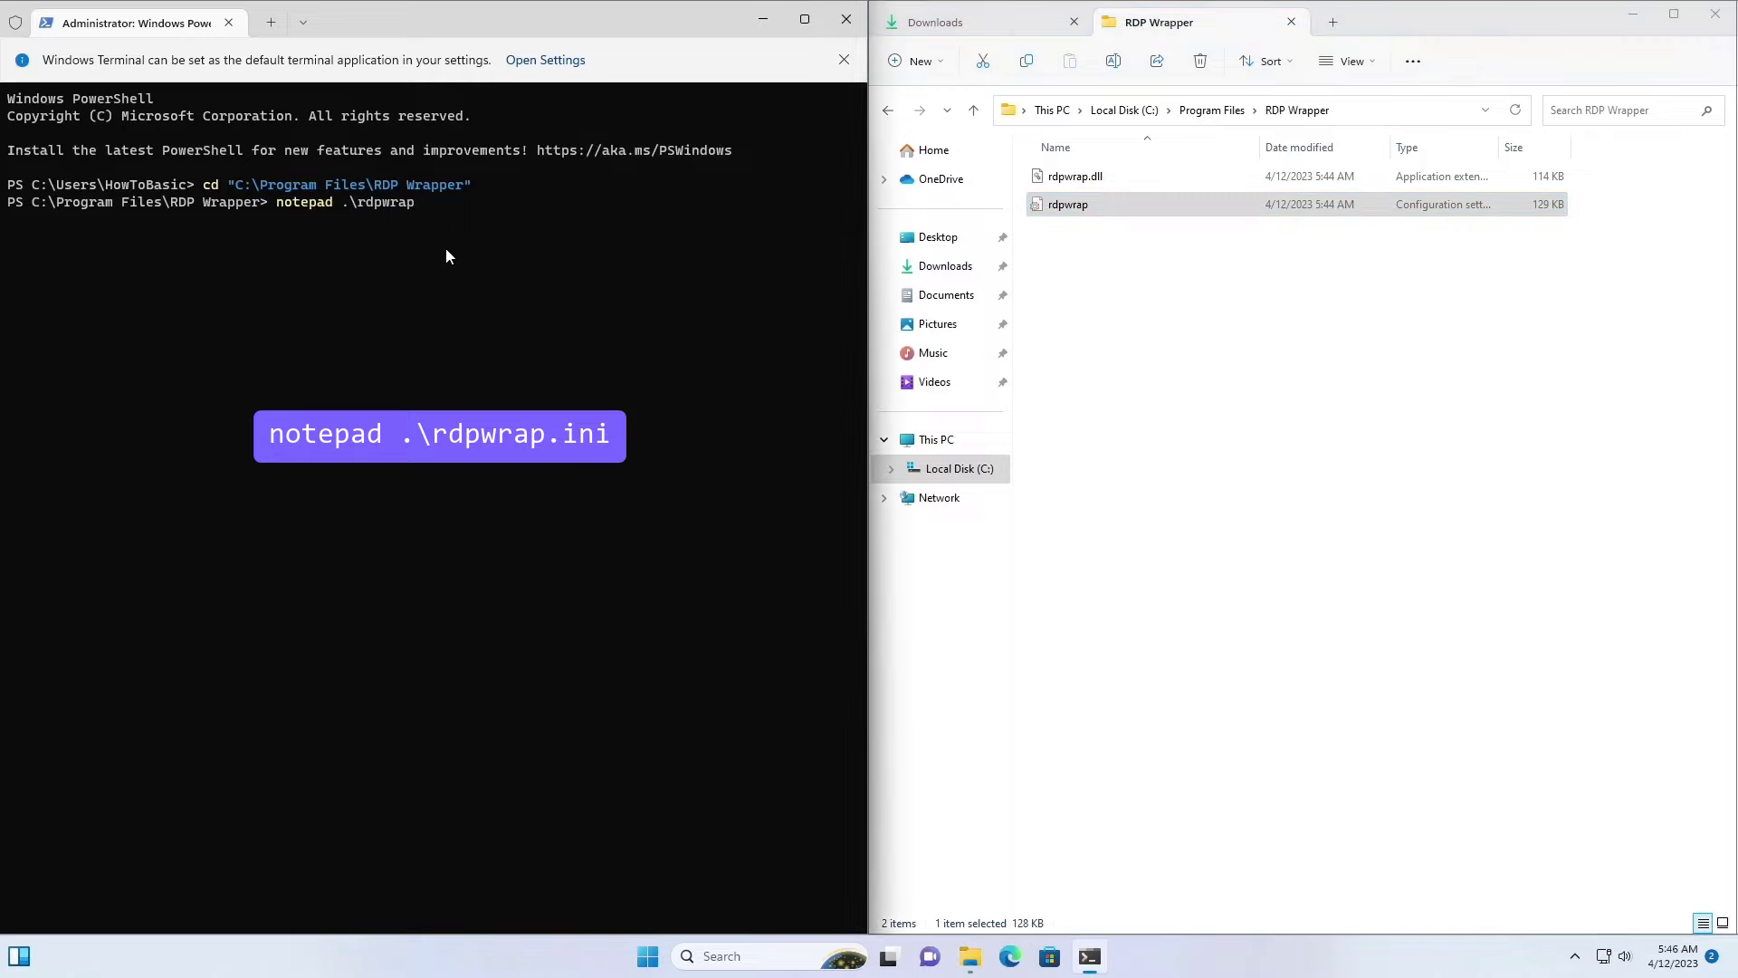
pyautogui.write('.ini')
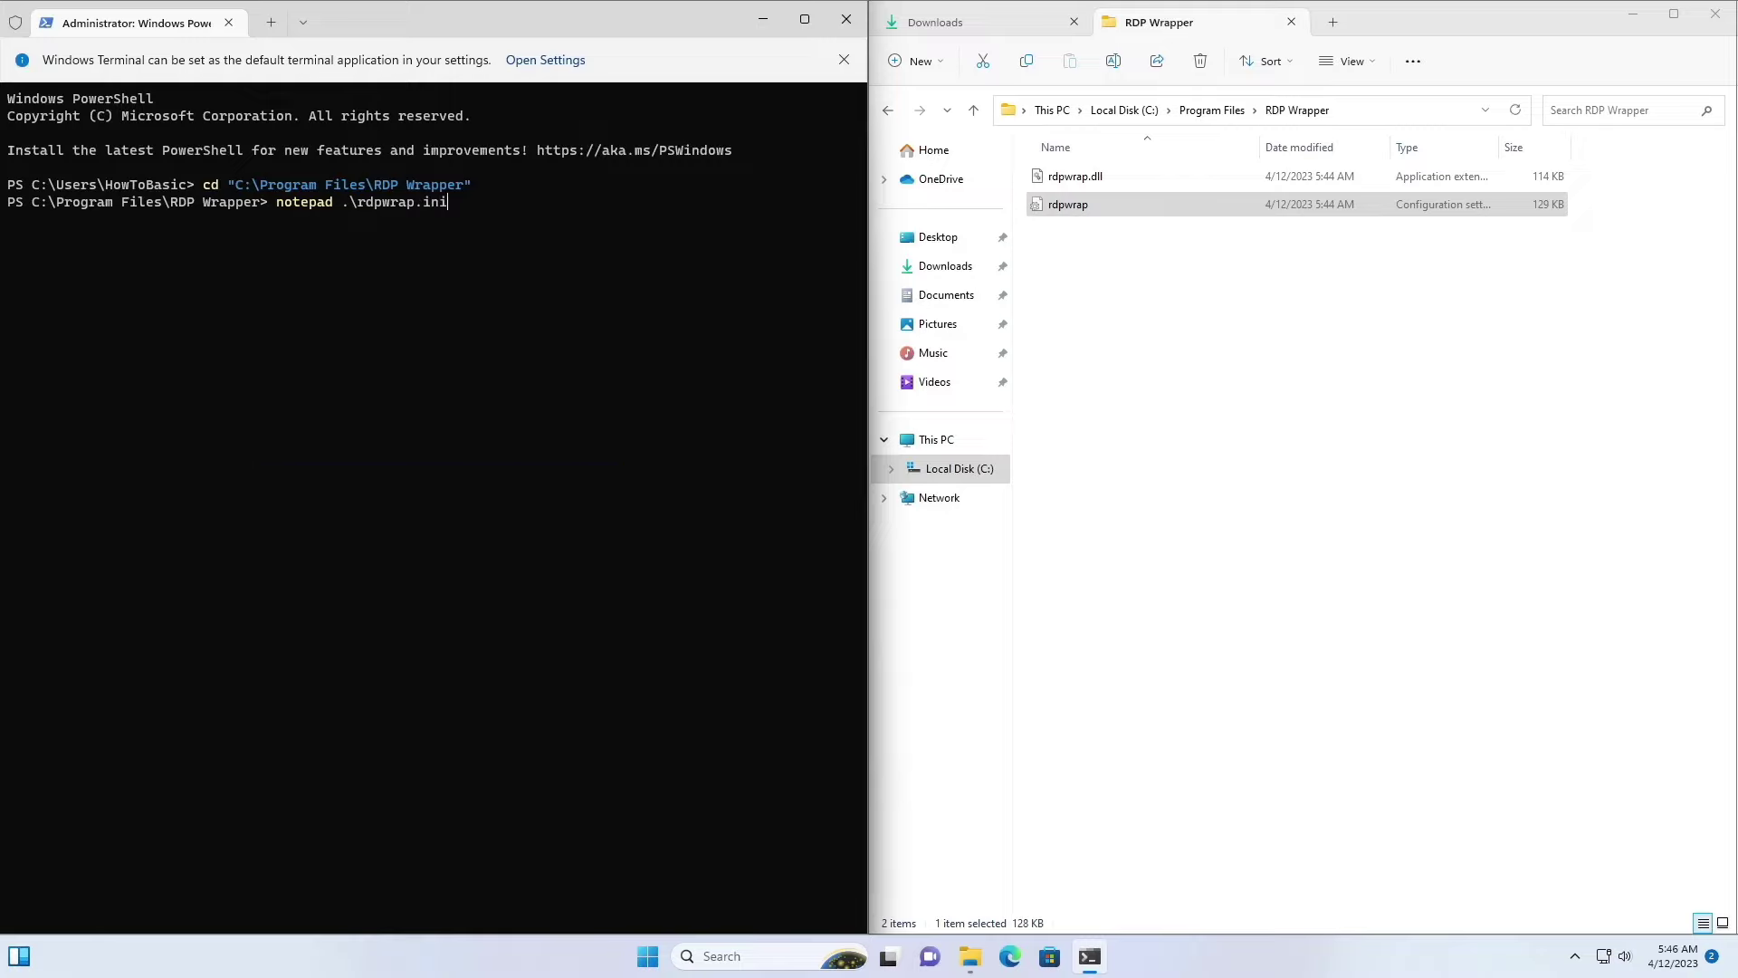
pyautogui.press('Return')
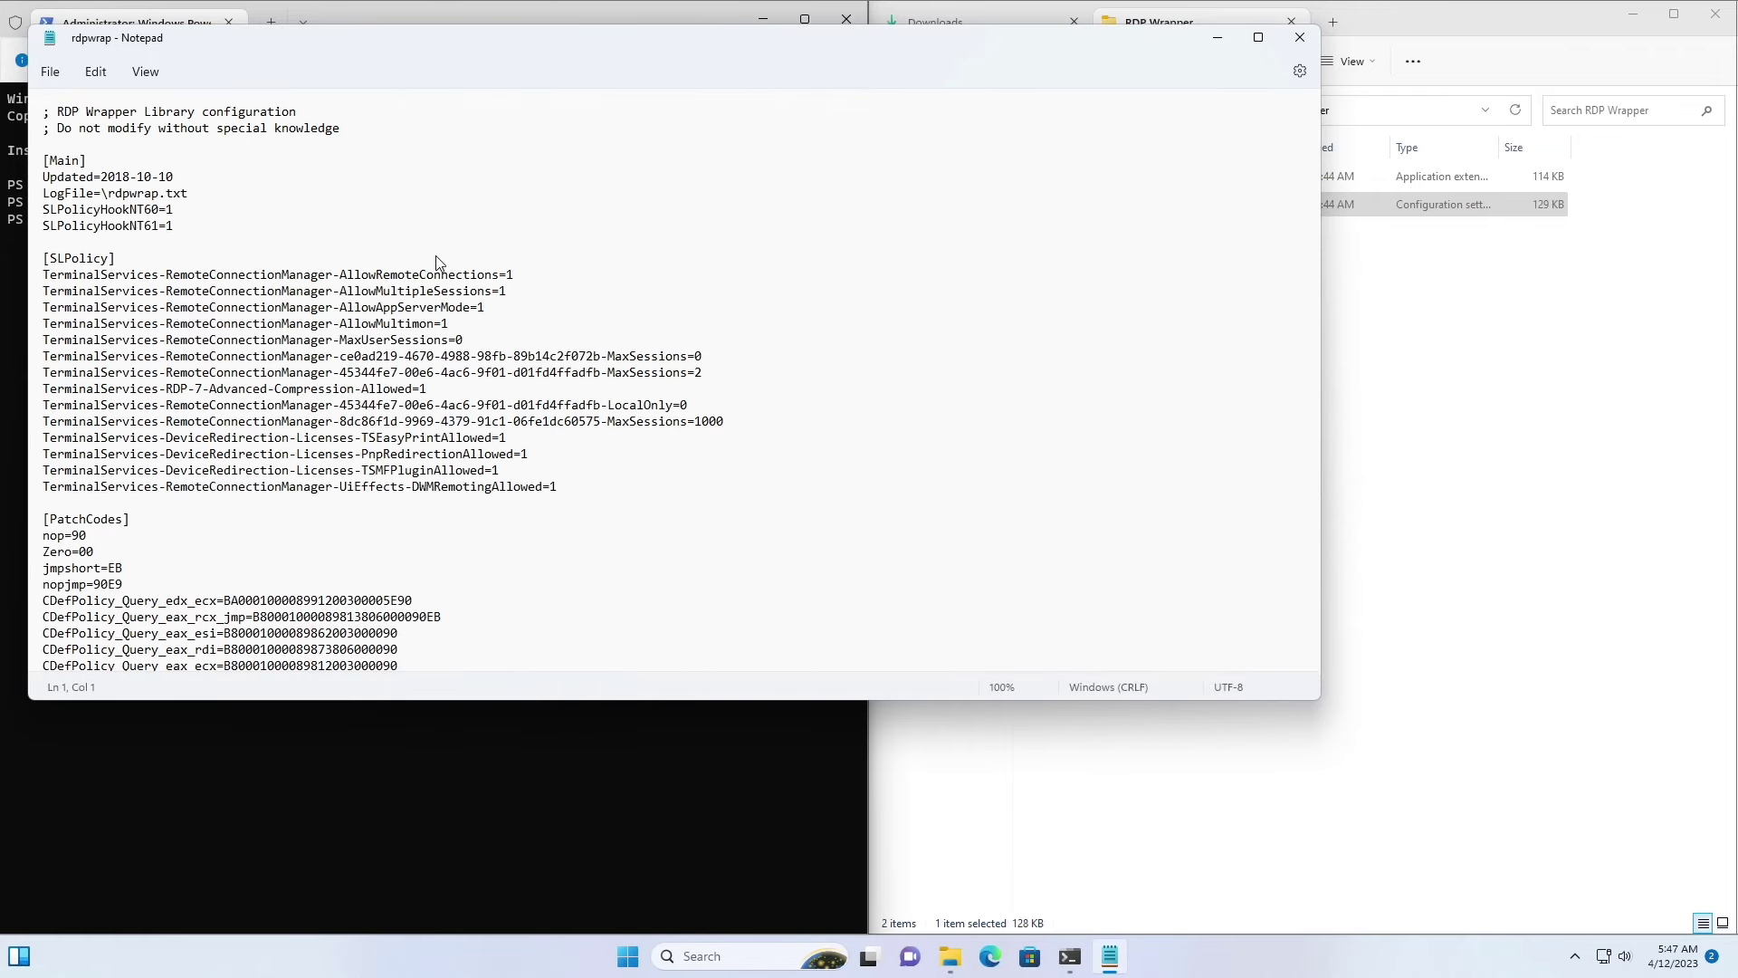
# Step: Close the PowerShell terminal and move the rdpwrap.ini Notepad window to the left side
pyautogui.click(416, 11)
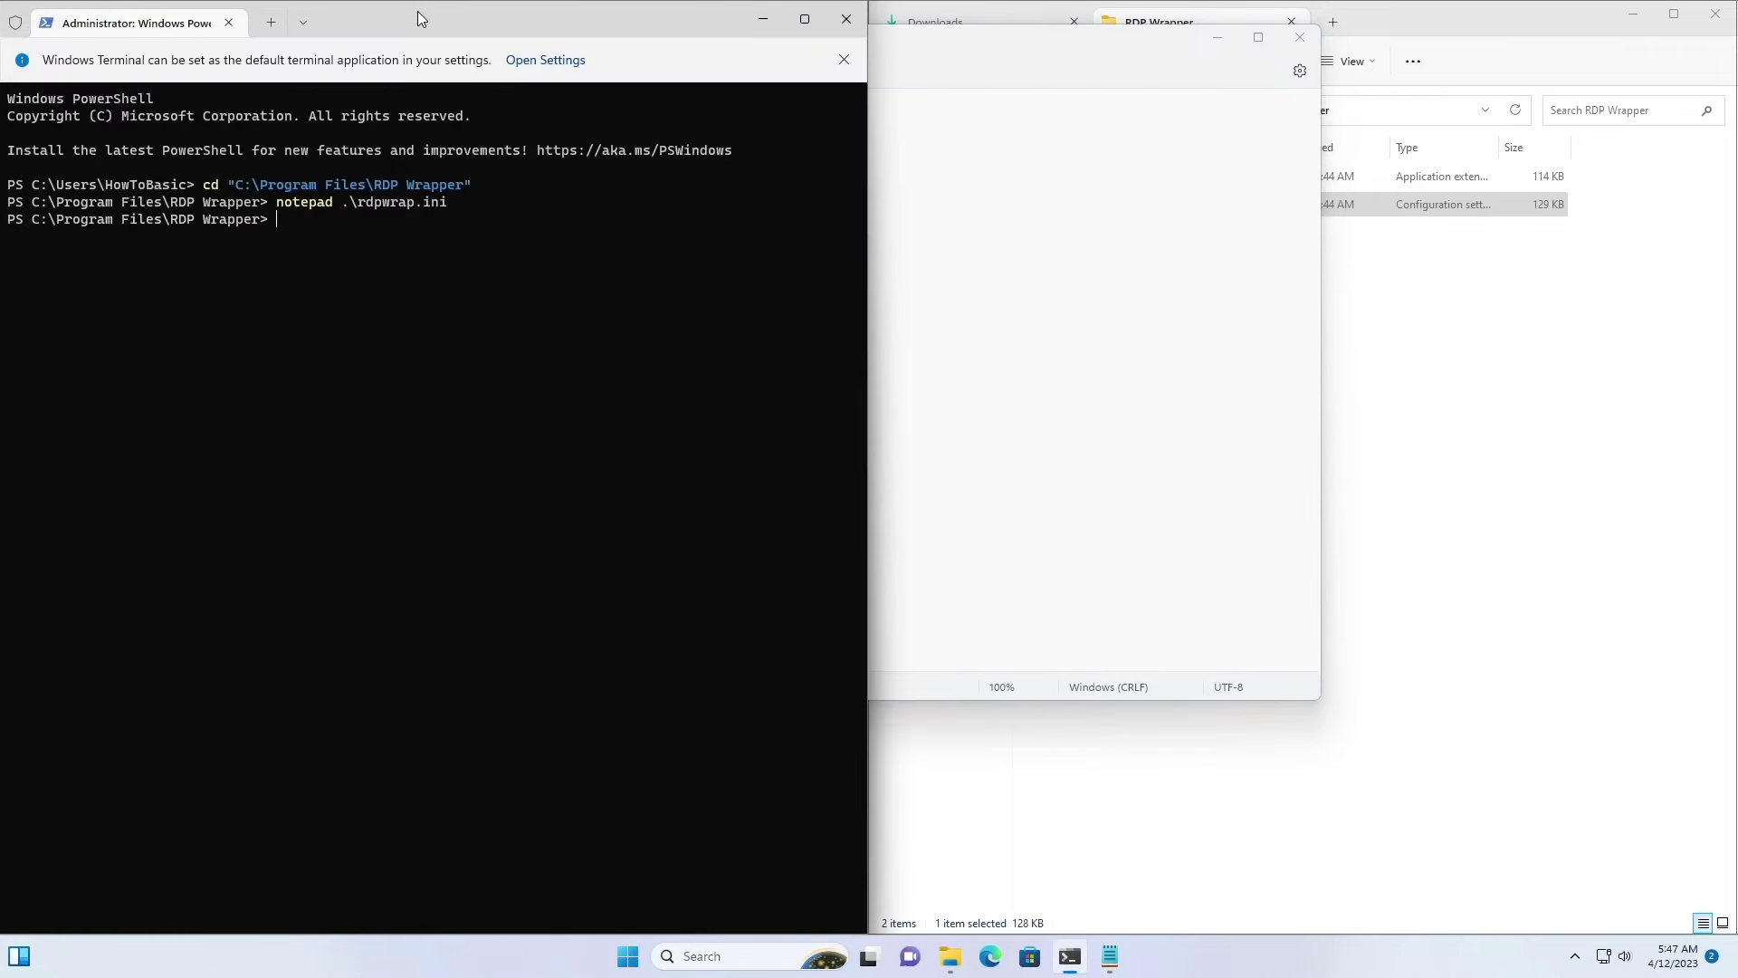
pyautogui.click(848, 20)
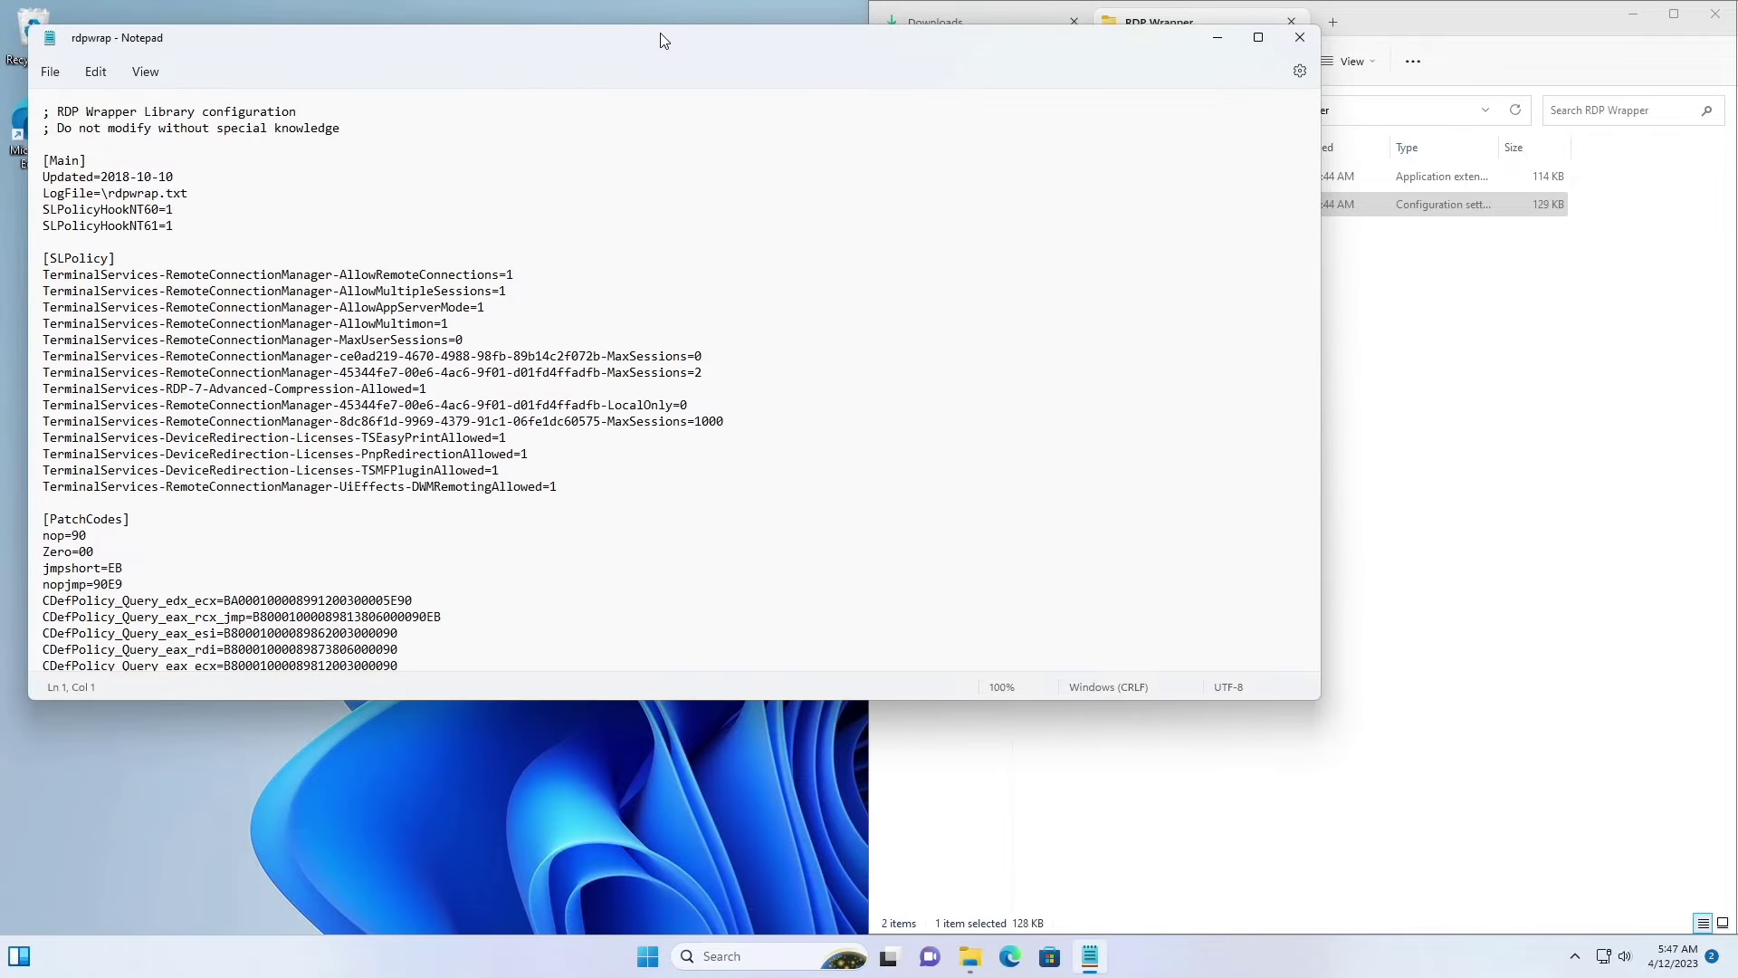
pyautogui.moveTo(659, 34); pyautogui.dragTo(1, 239)
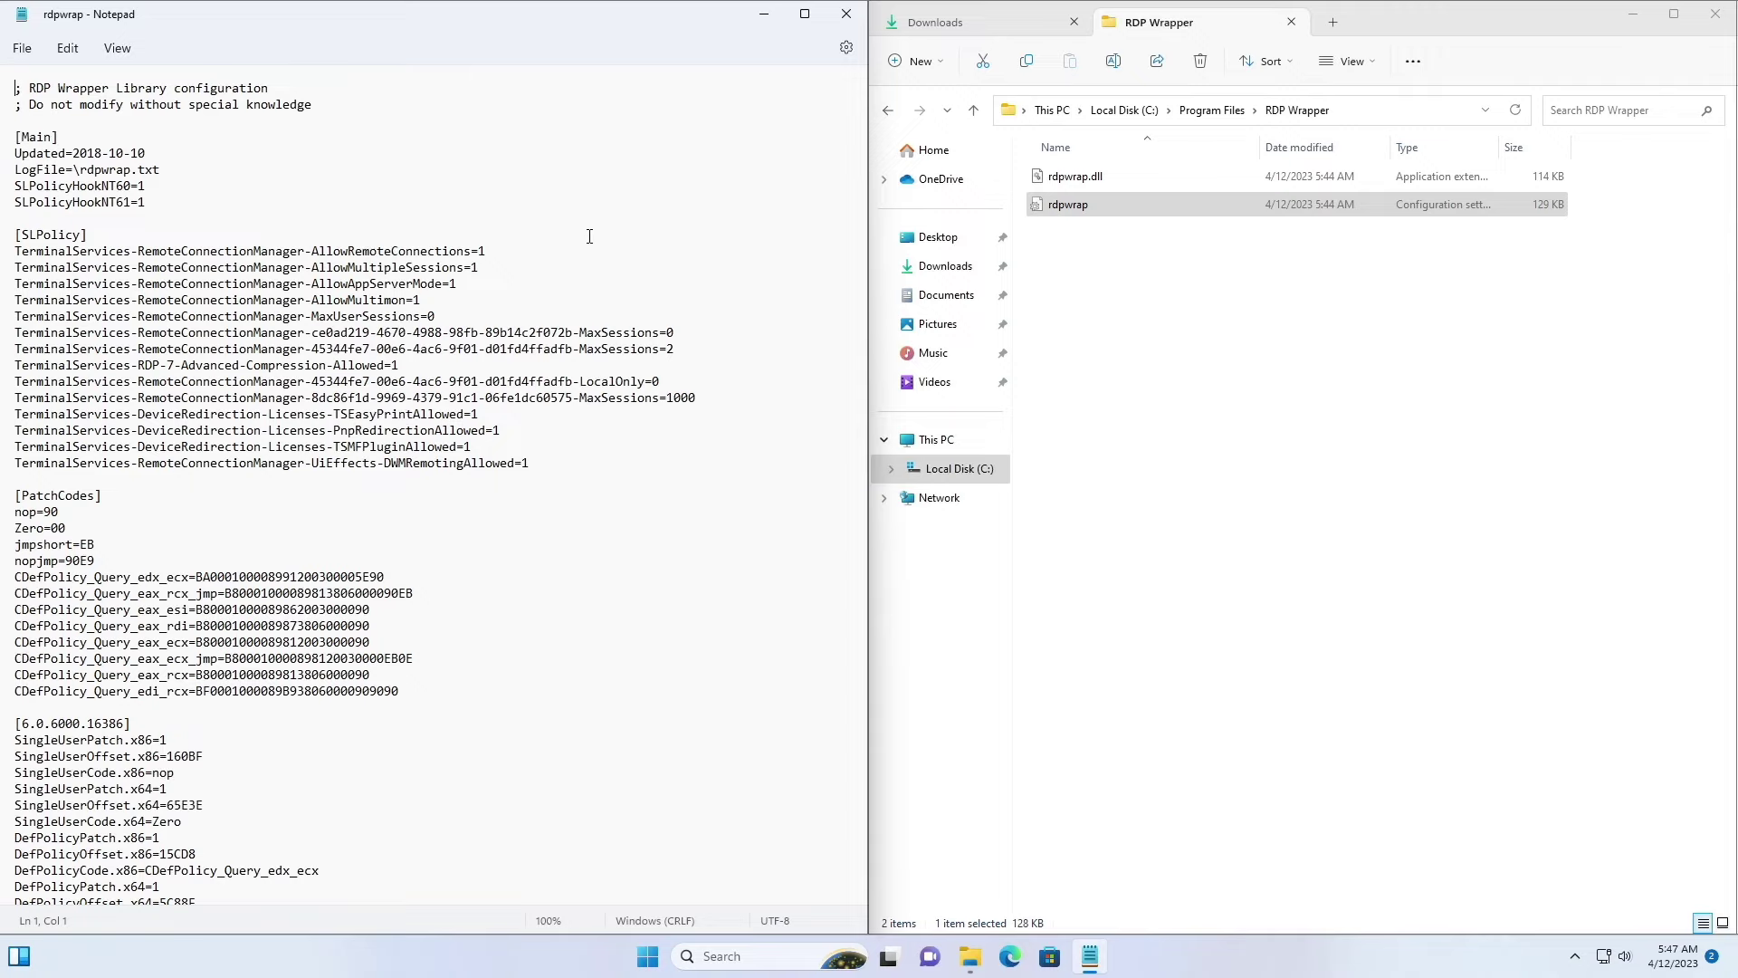
# Step: Select all text in rdpwrap.ini and delete it through the Edit menu
pyautogui.click(68, 48)
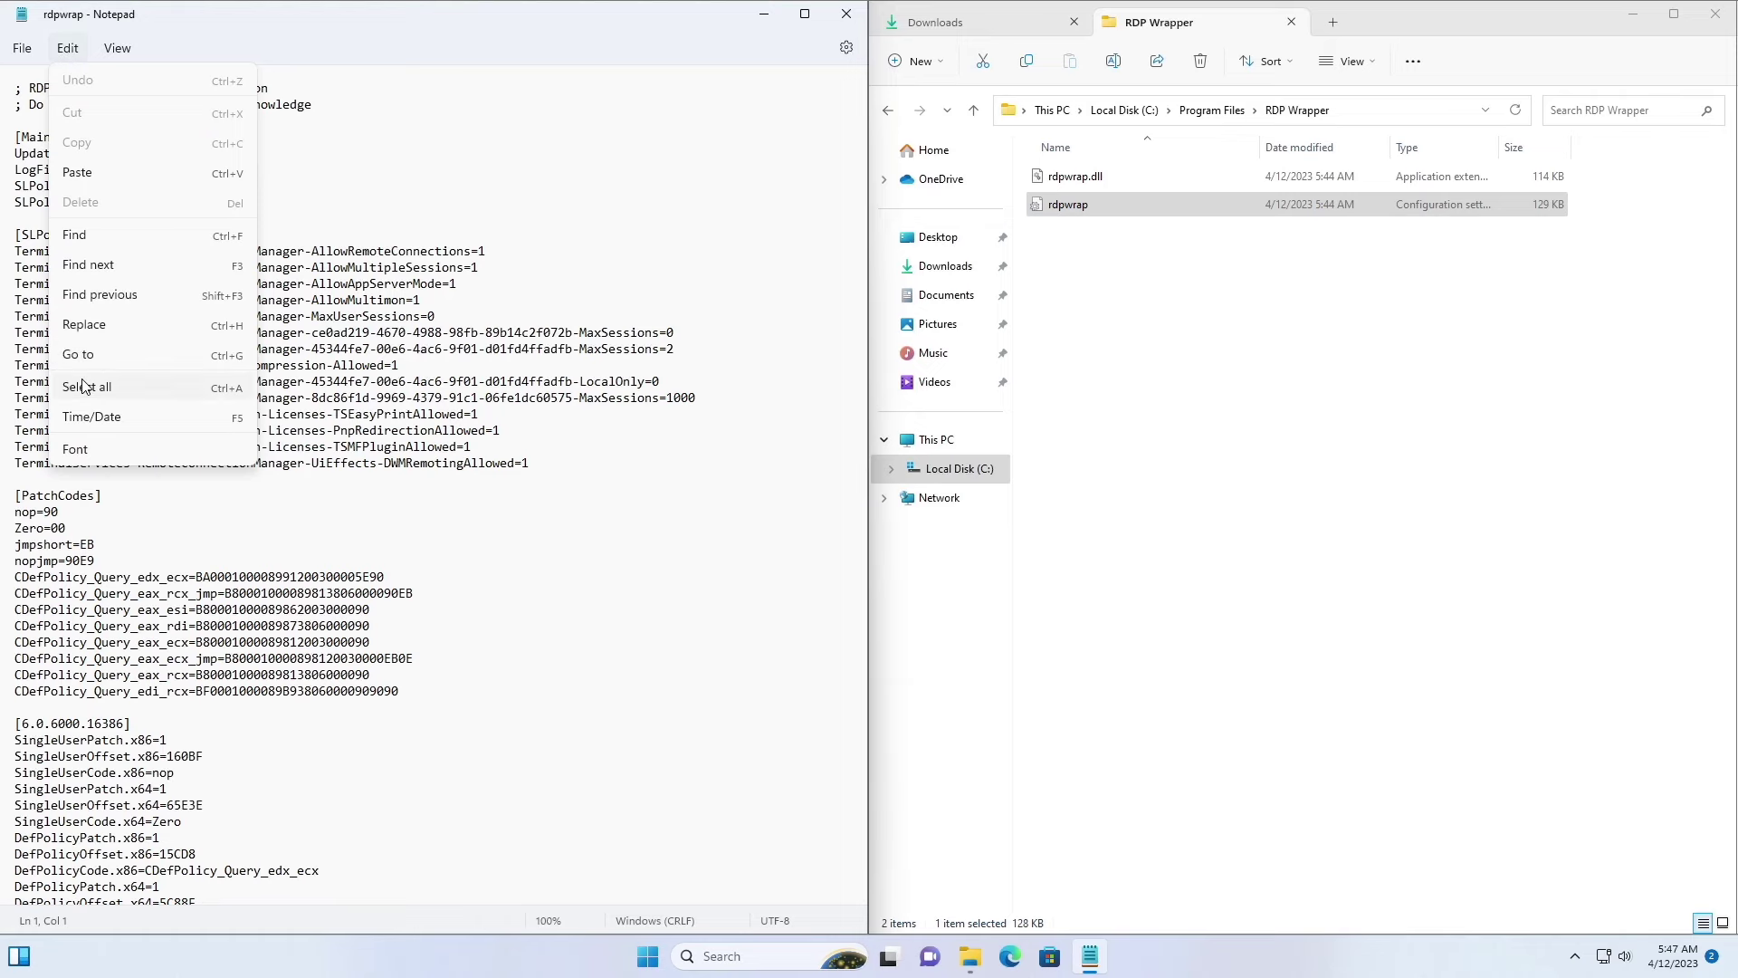
pyautogui.click(82, 386)
pyautogui.click(76, 49)
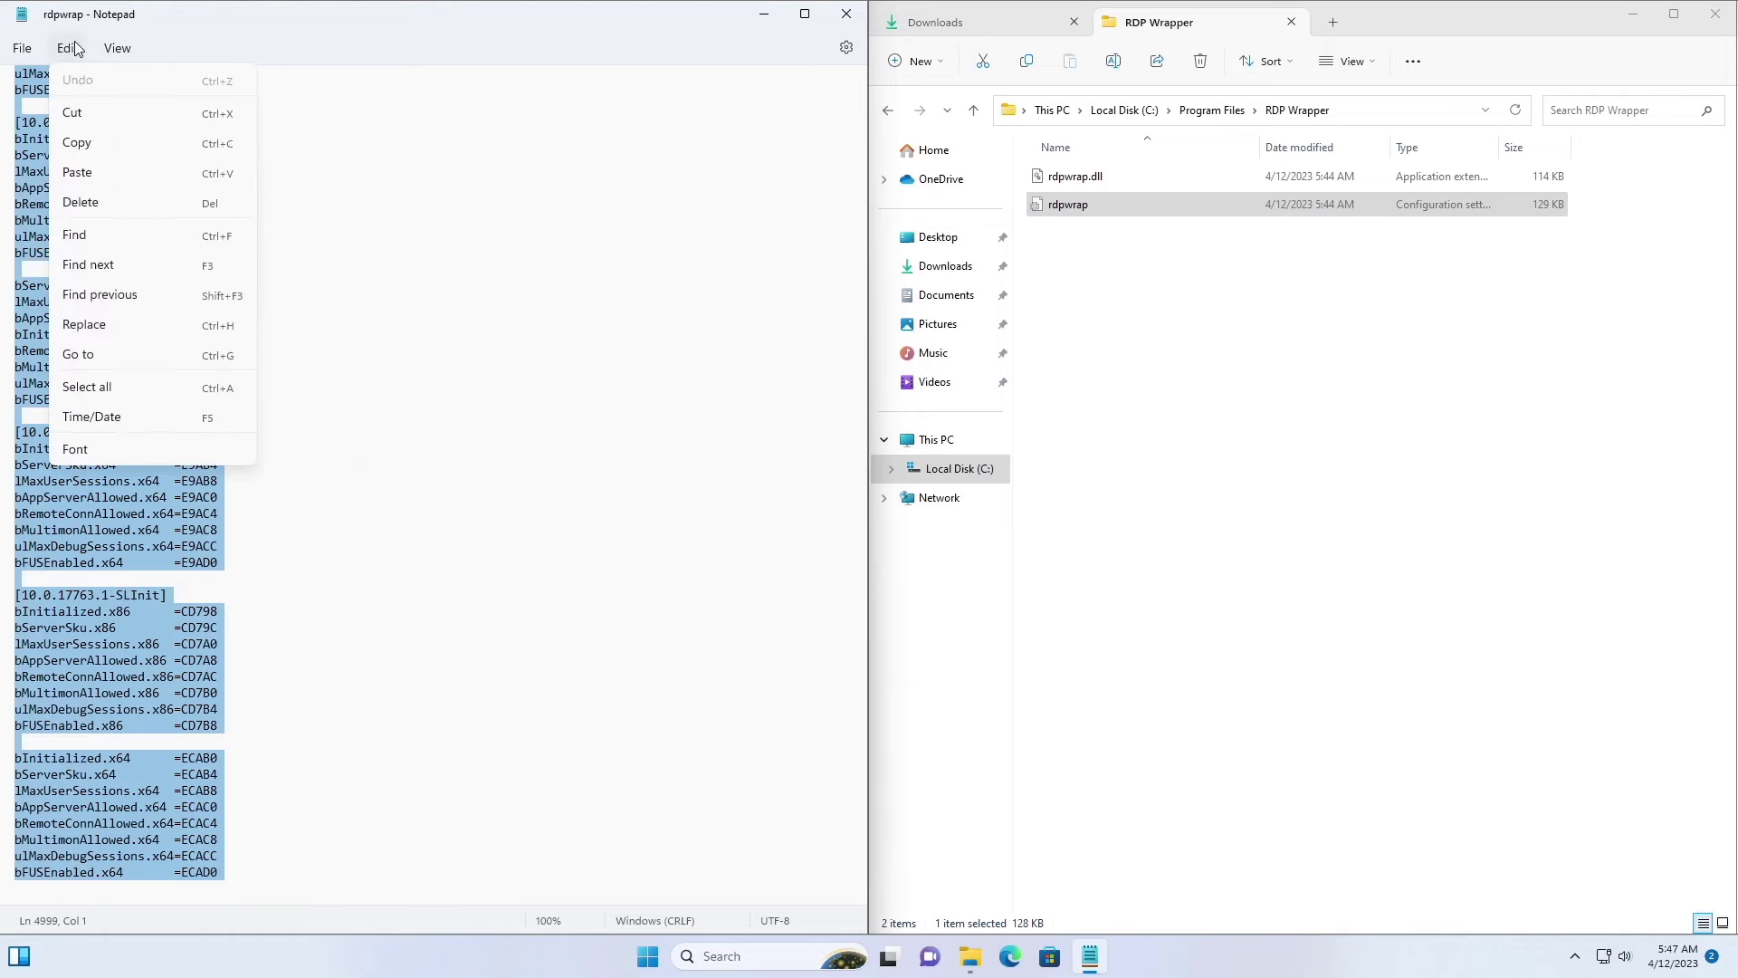
pyautogui.click(110, 204)
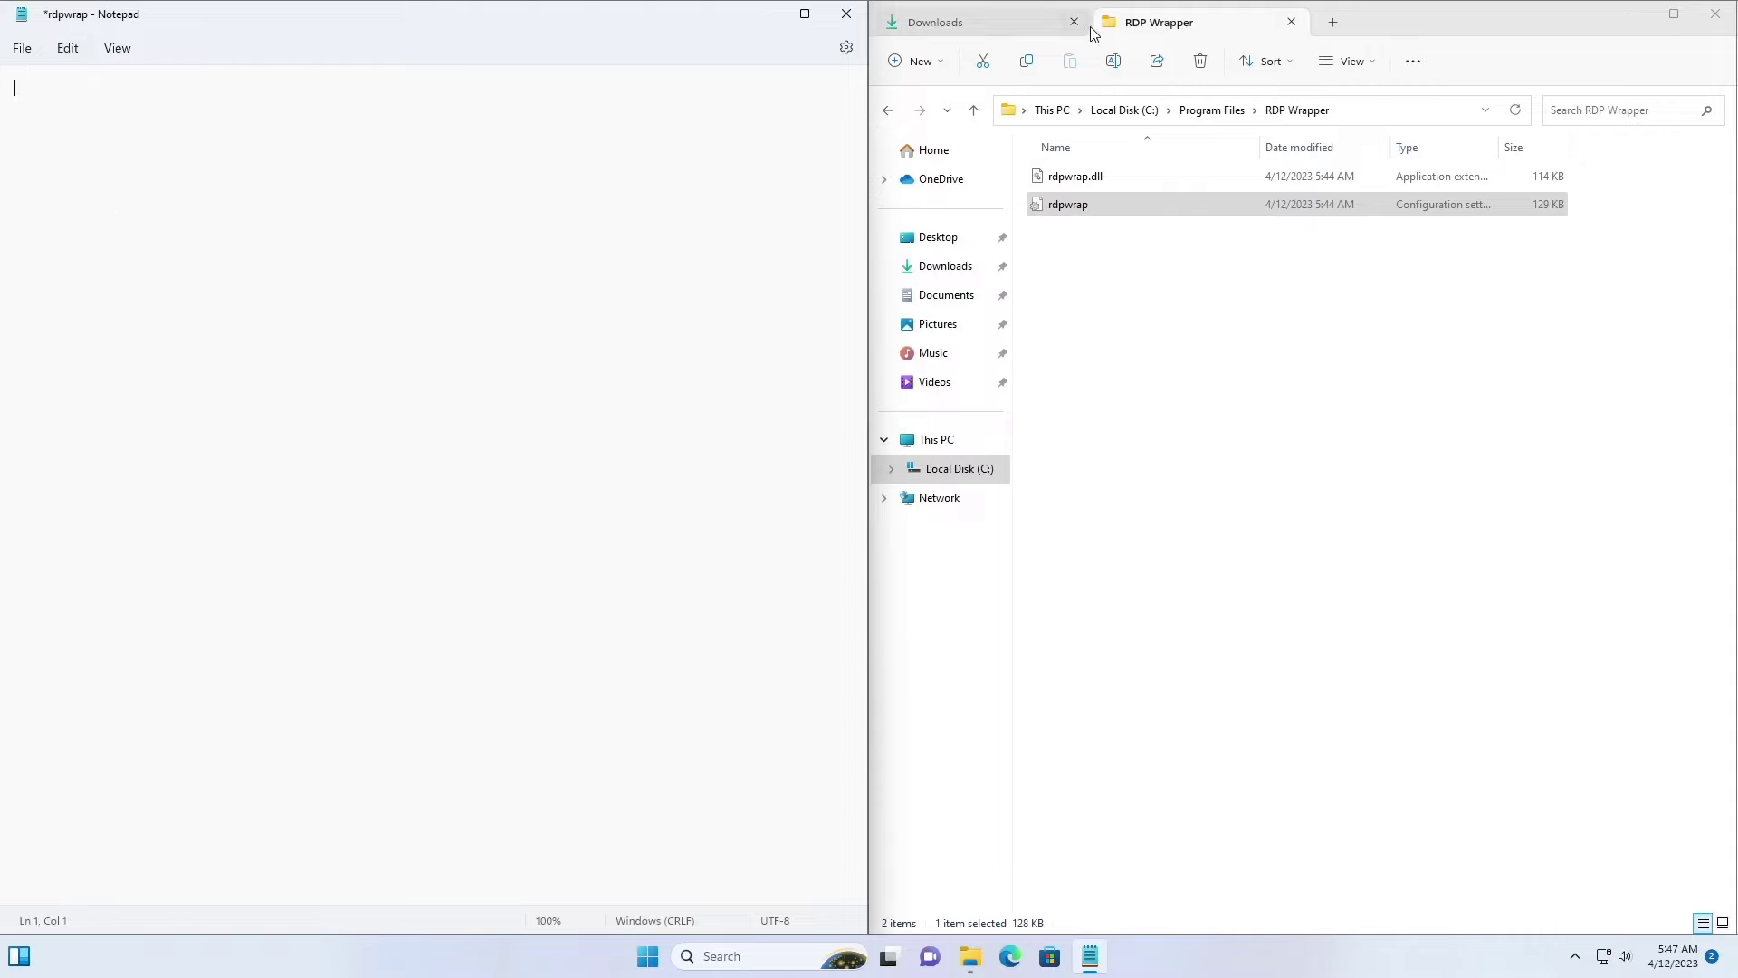
# Step: Close the RDP Wrapper folder window and open the downloaded RDP Wrapper Library By HowToBasic text file
pyautogui.click(1290, 22)
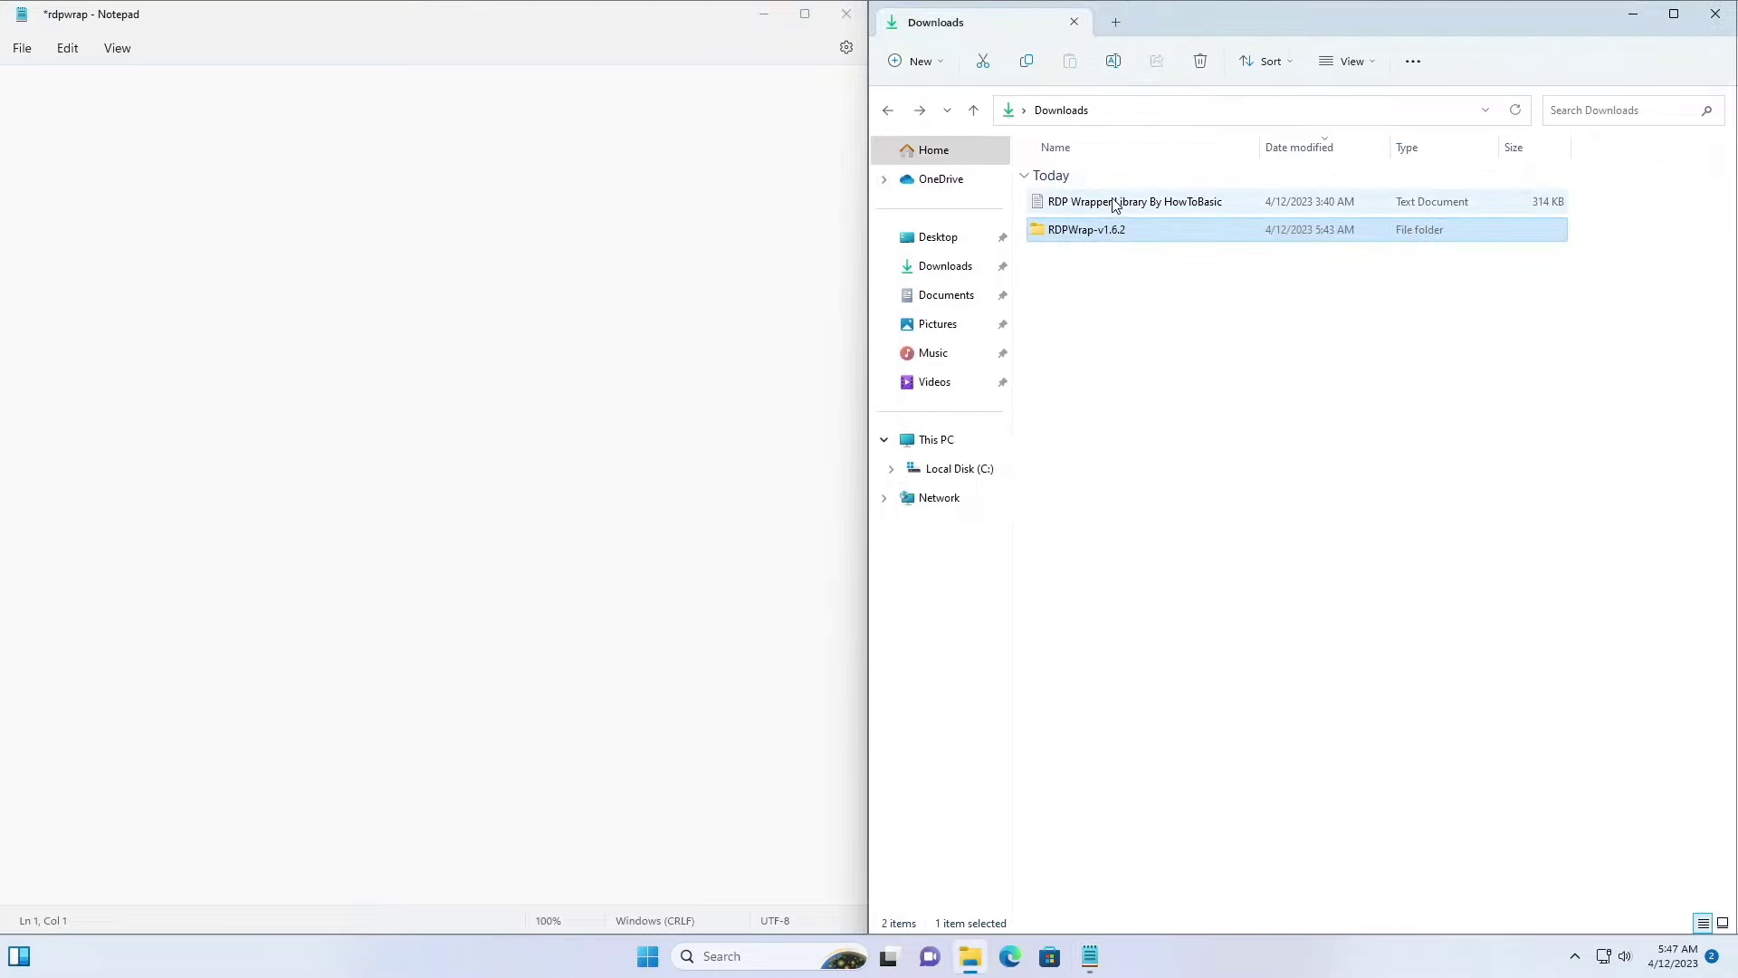
pyautogui.click(1148, 209)
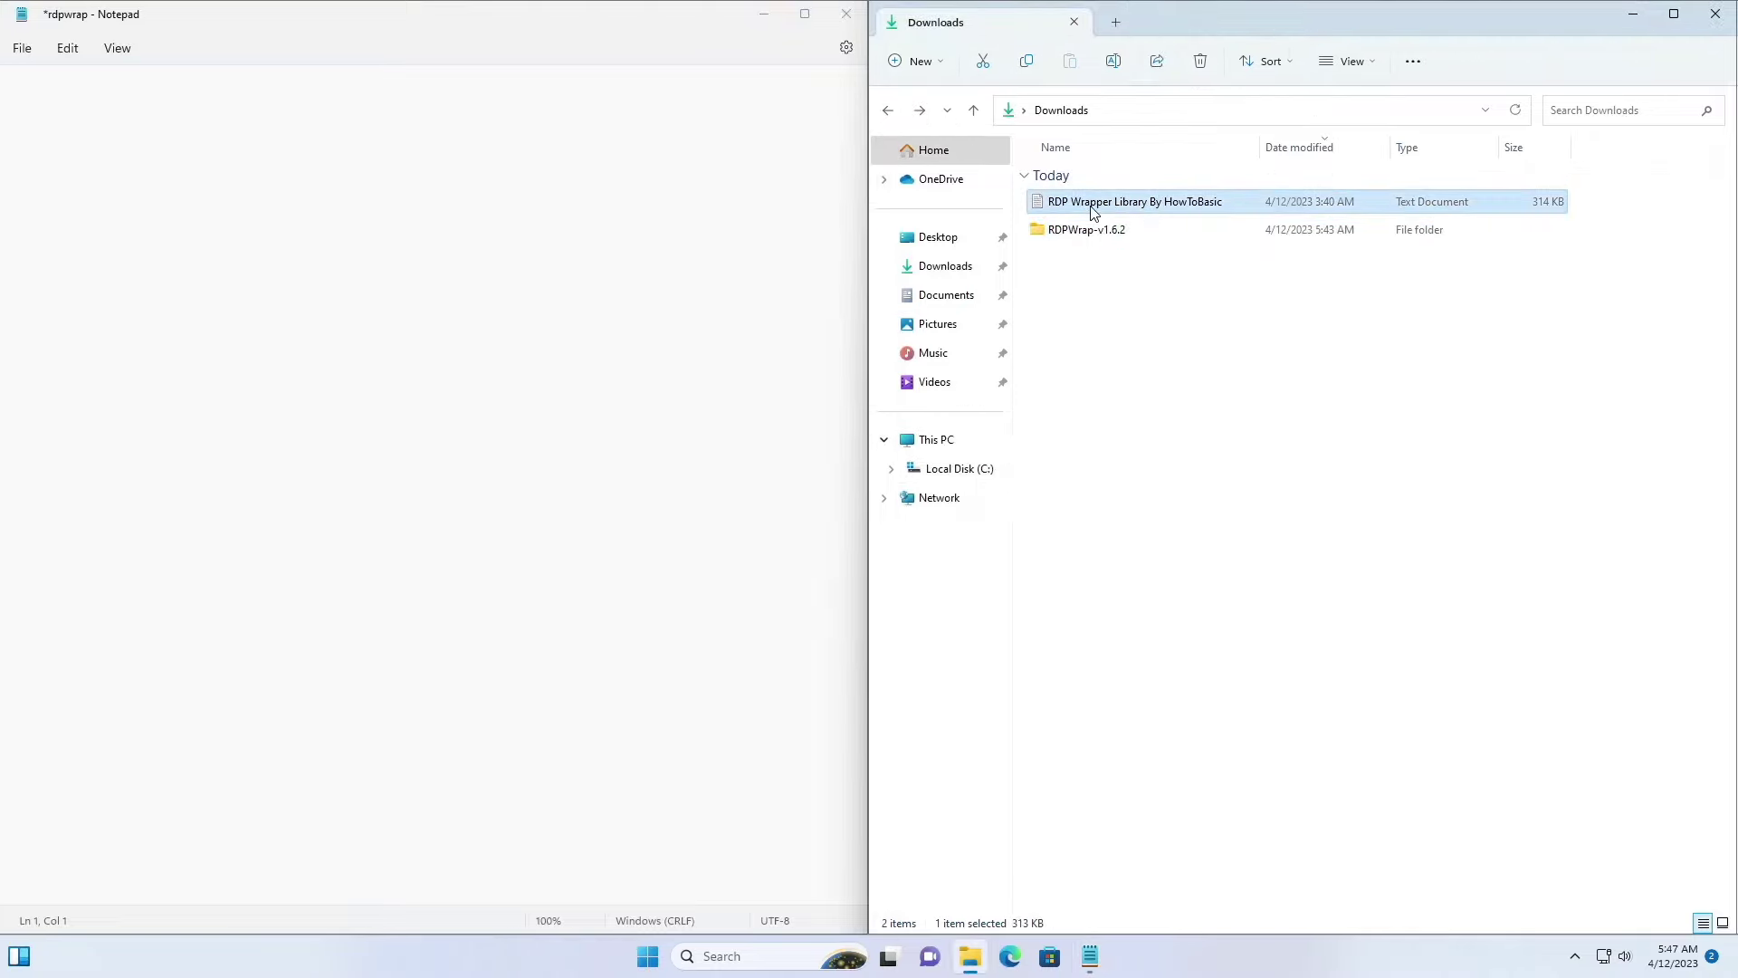
pyautogui.doubleClick(1094, 210)
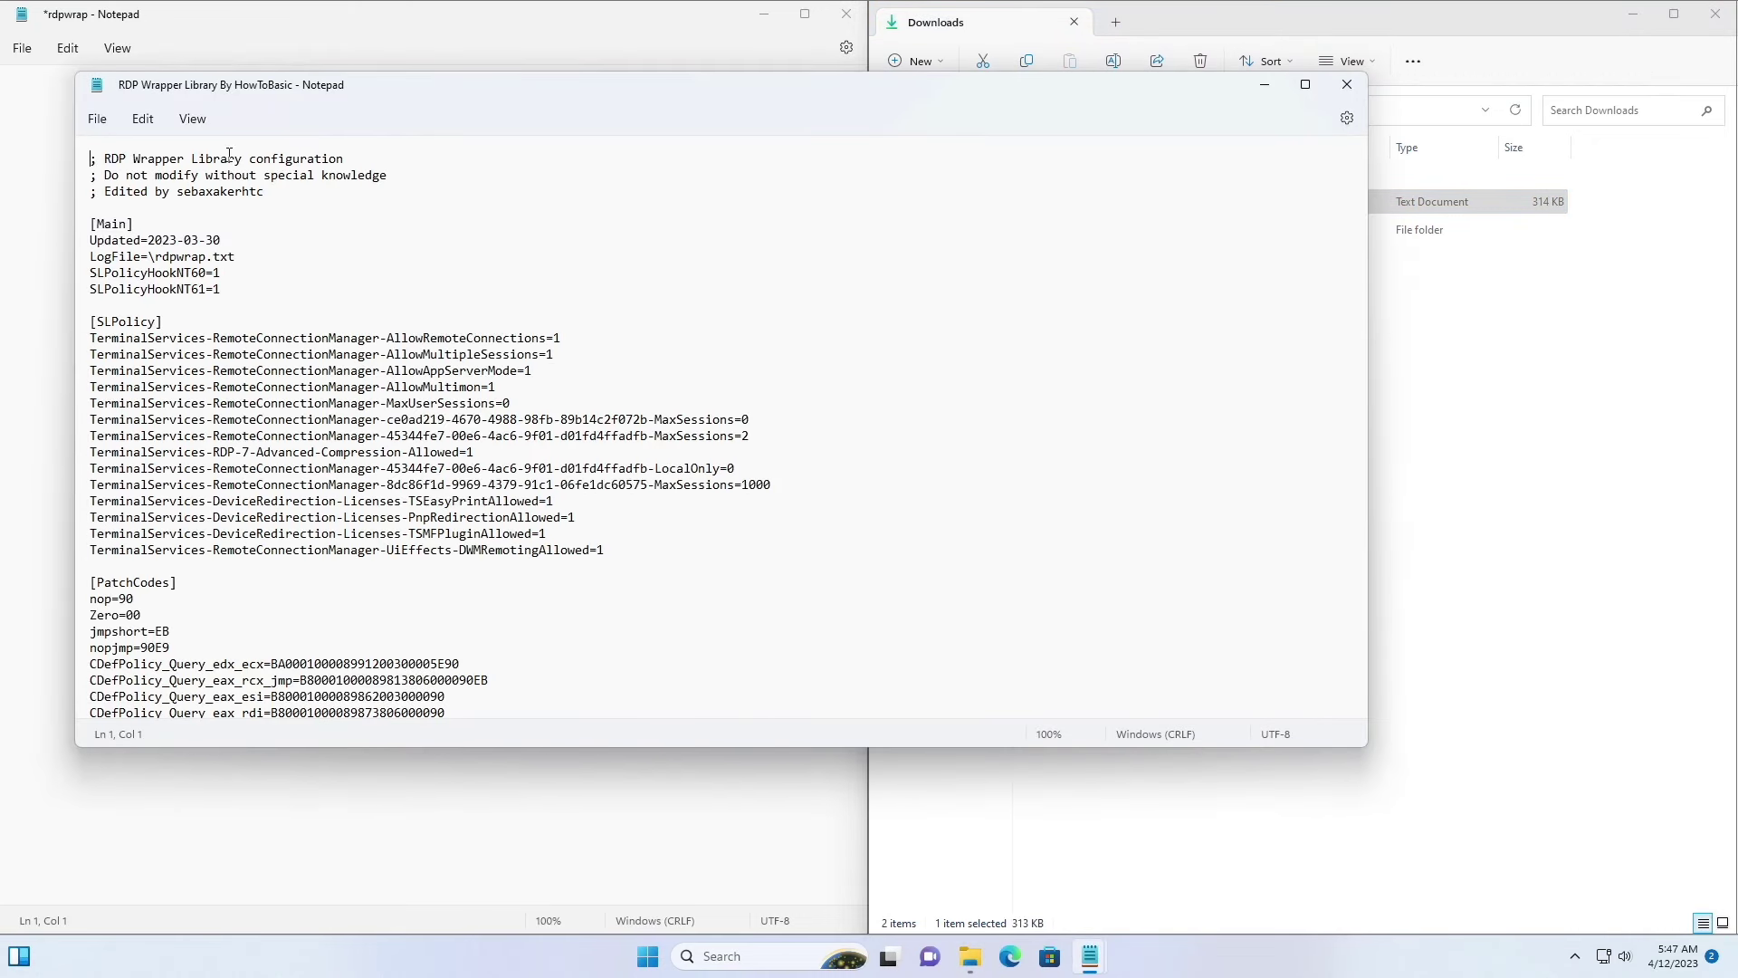
# Step: Select all of the RDP Wrapper Library text and copy it through the Edit menu
pyautogui.click(145, 125)
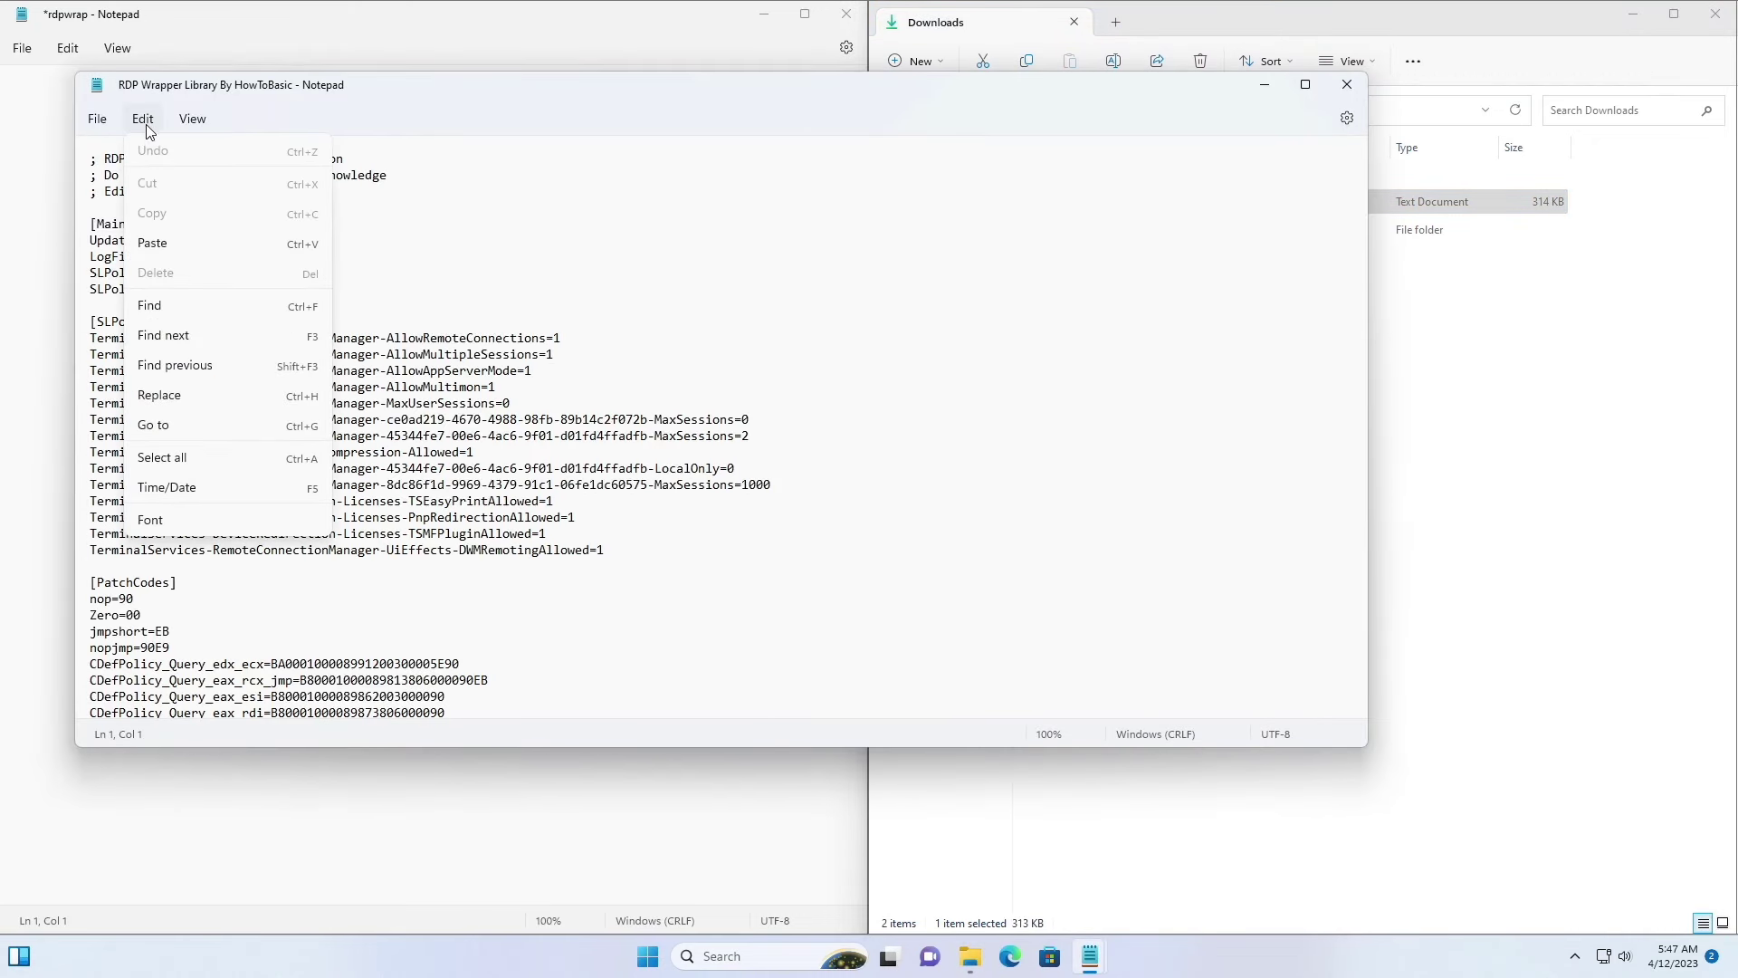
pyautogui.click(167, 458)
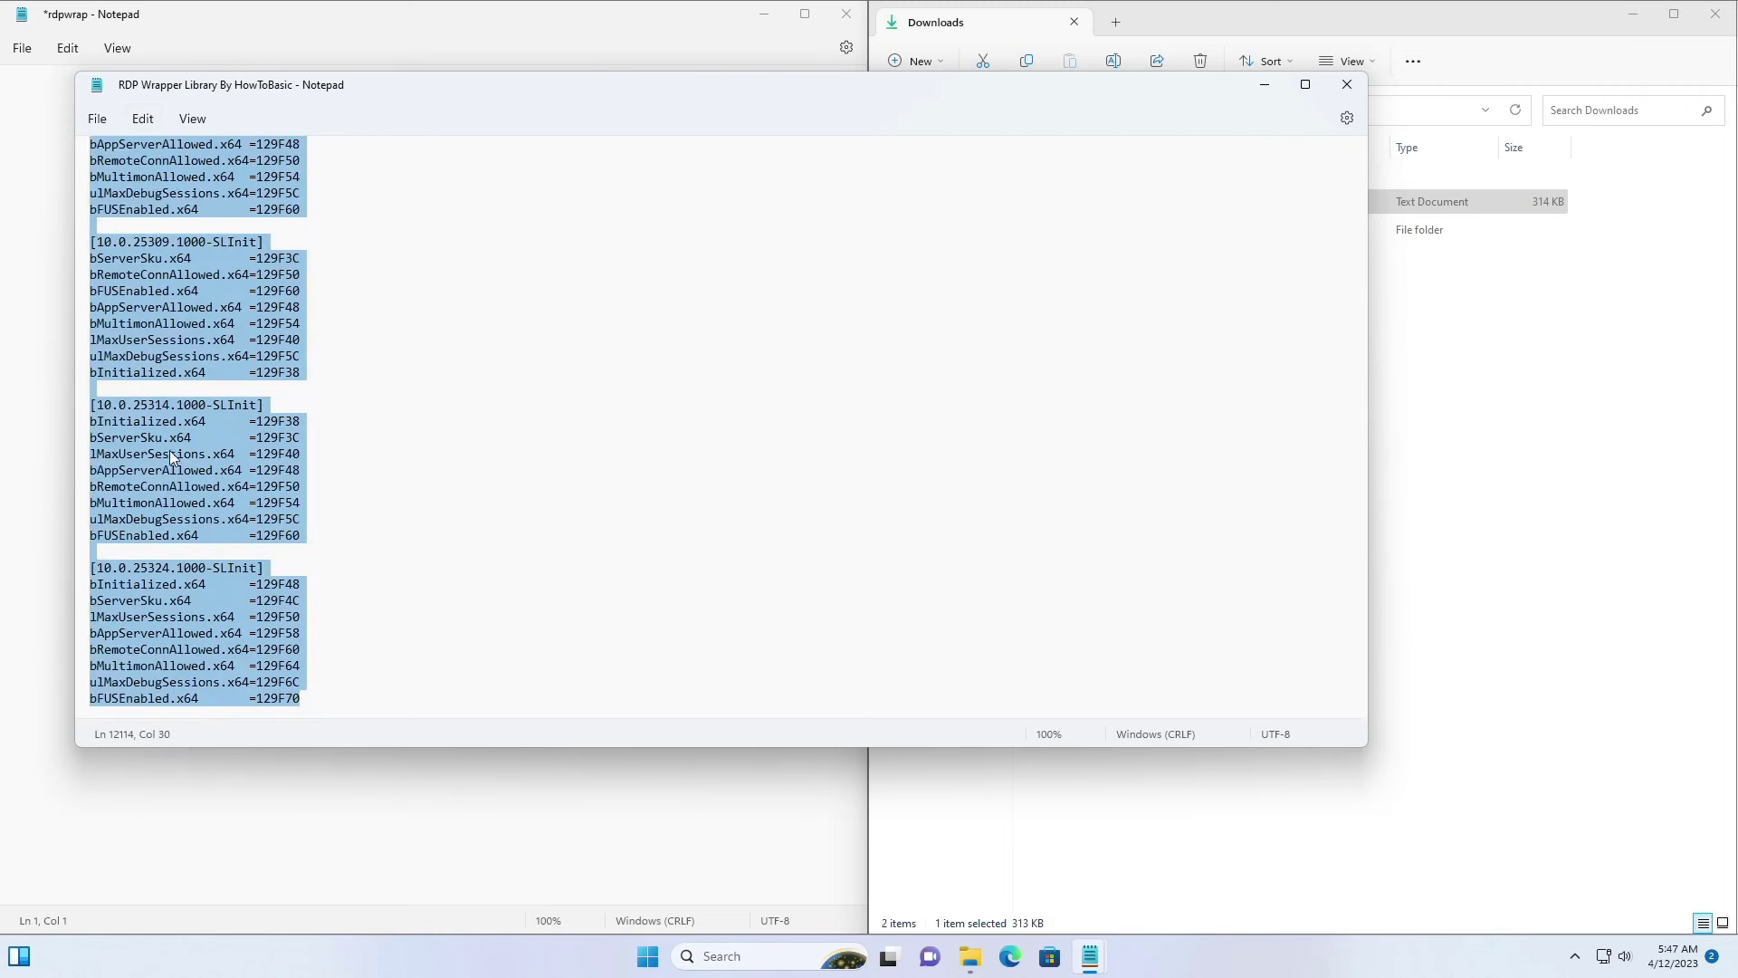
pyautogui.click(145, 123)
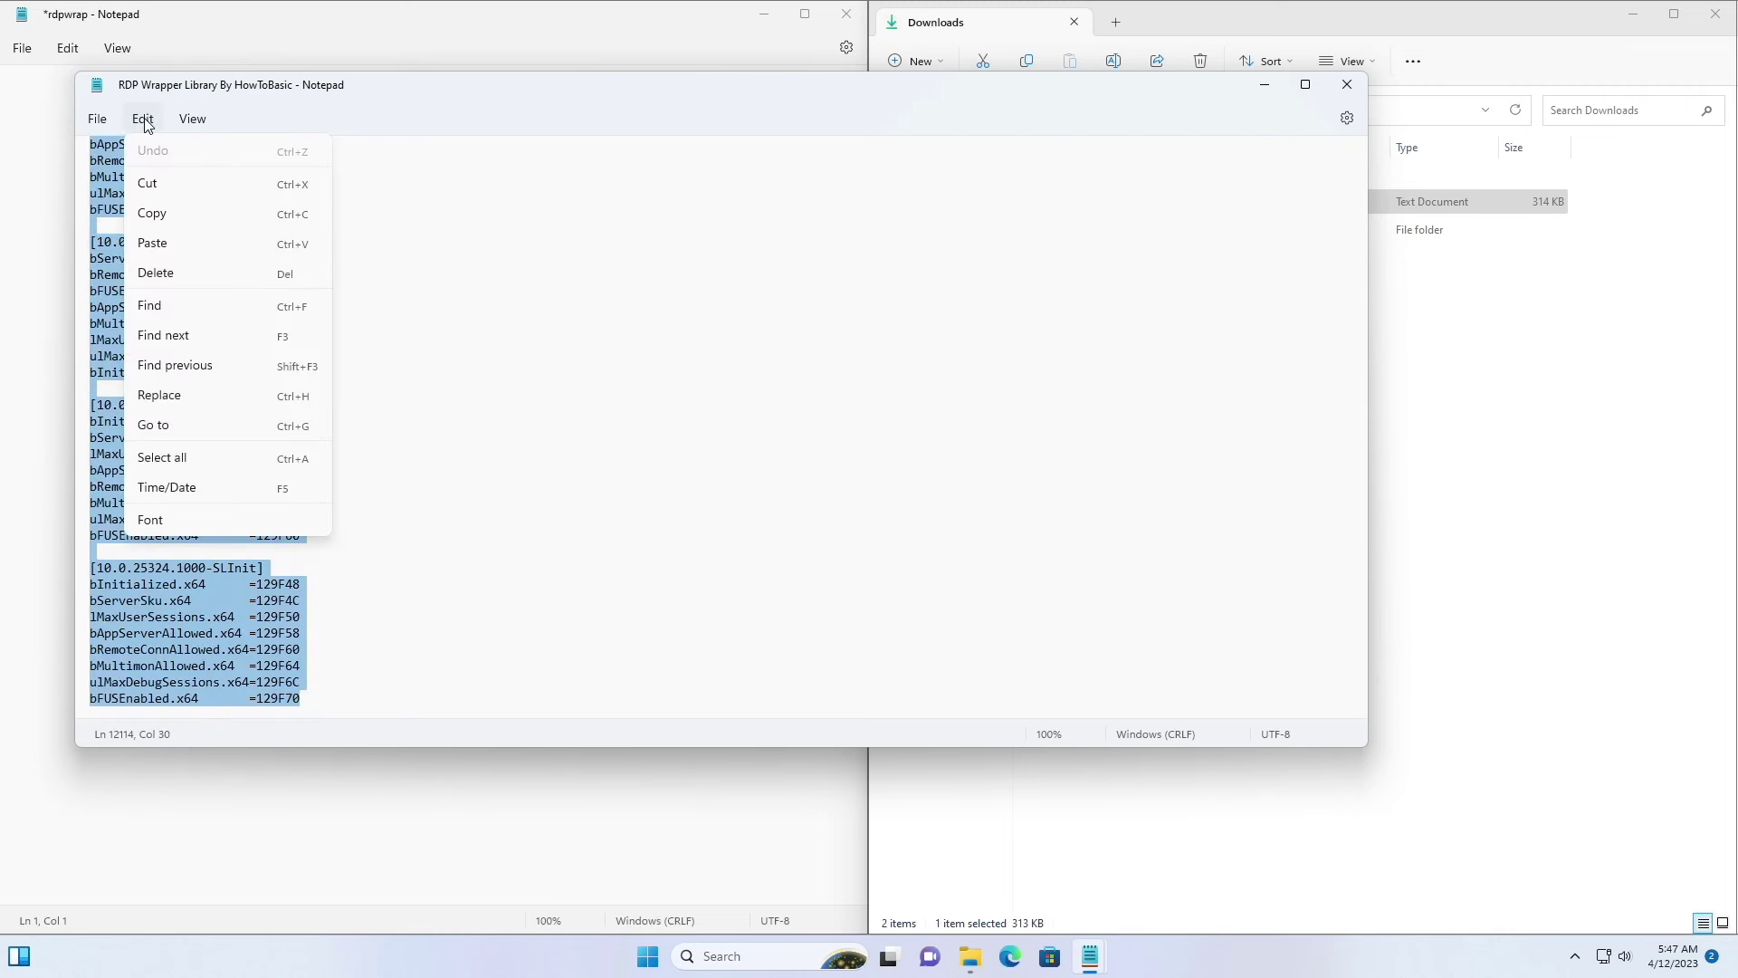
pyautogui.click(169, 221)
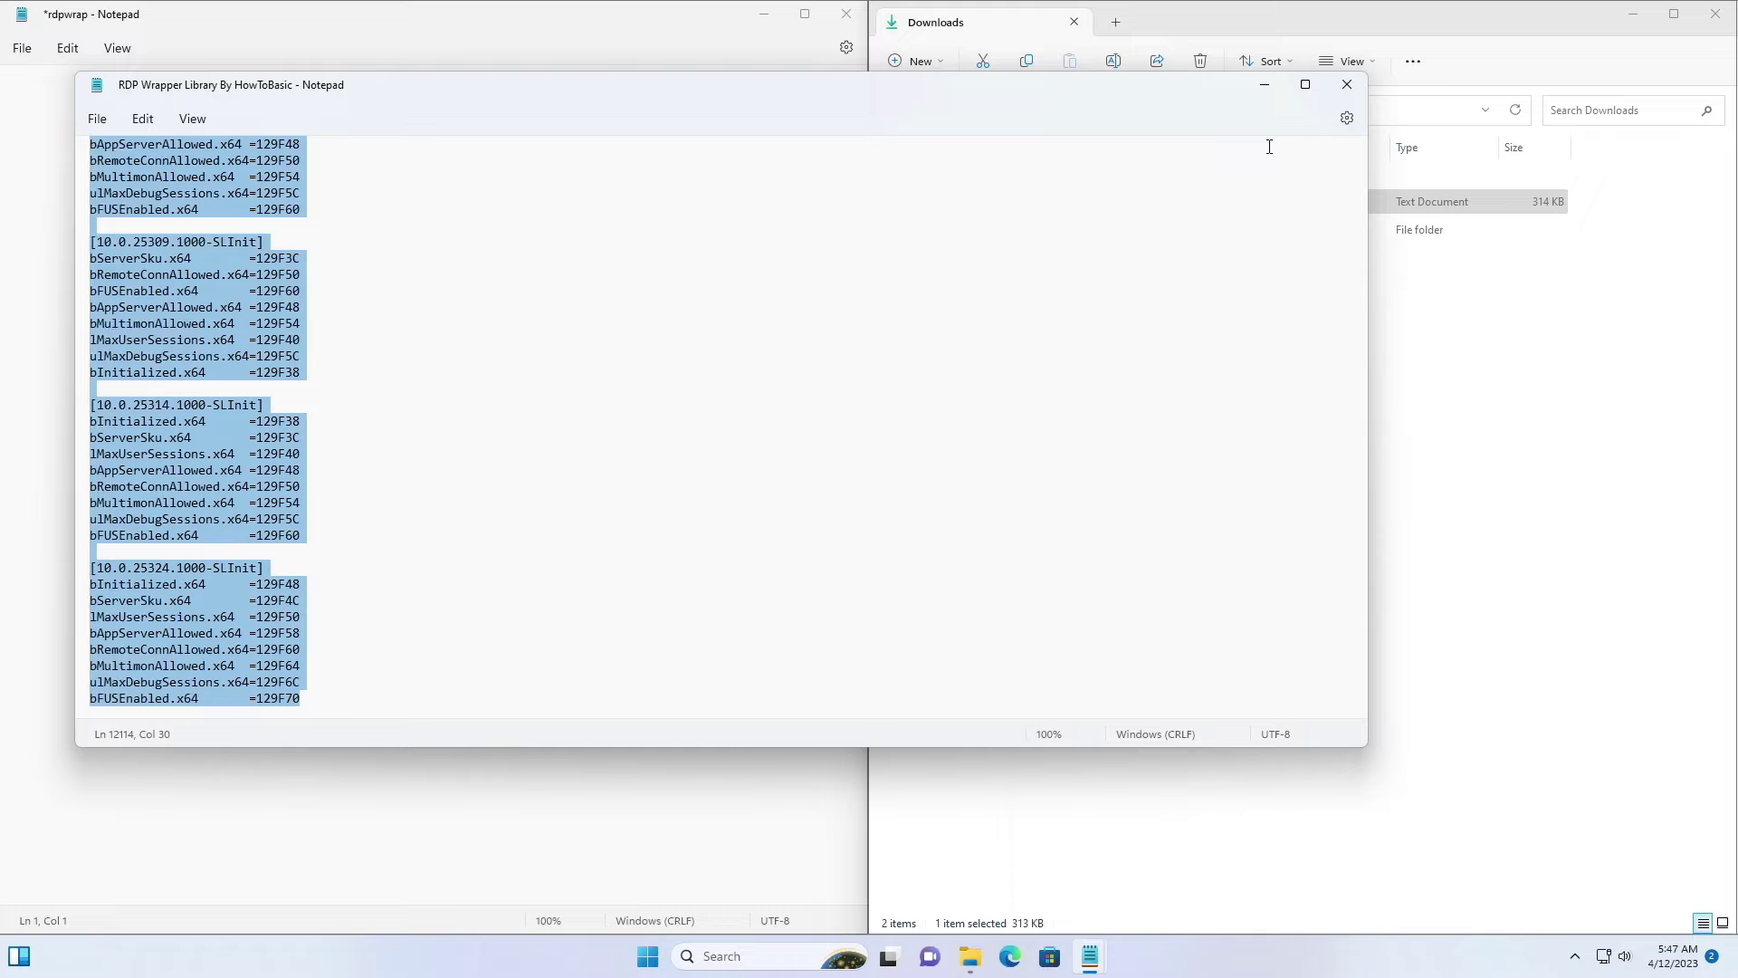
# Step: Paste the copied wrapper configuration into rdpwrap, save the file, and close Notepad
pyautogui.click(1347, 85)
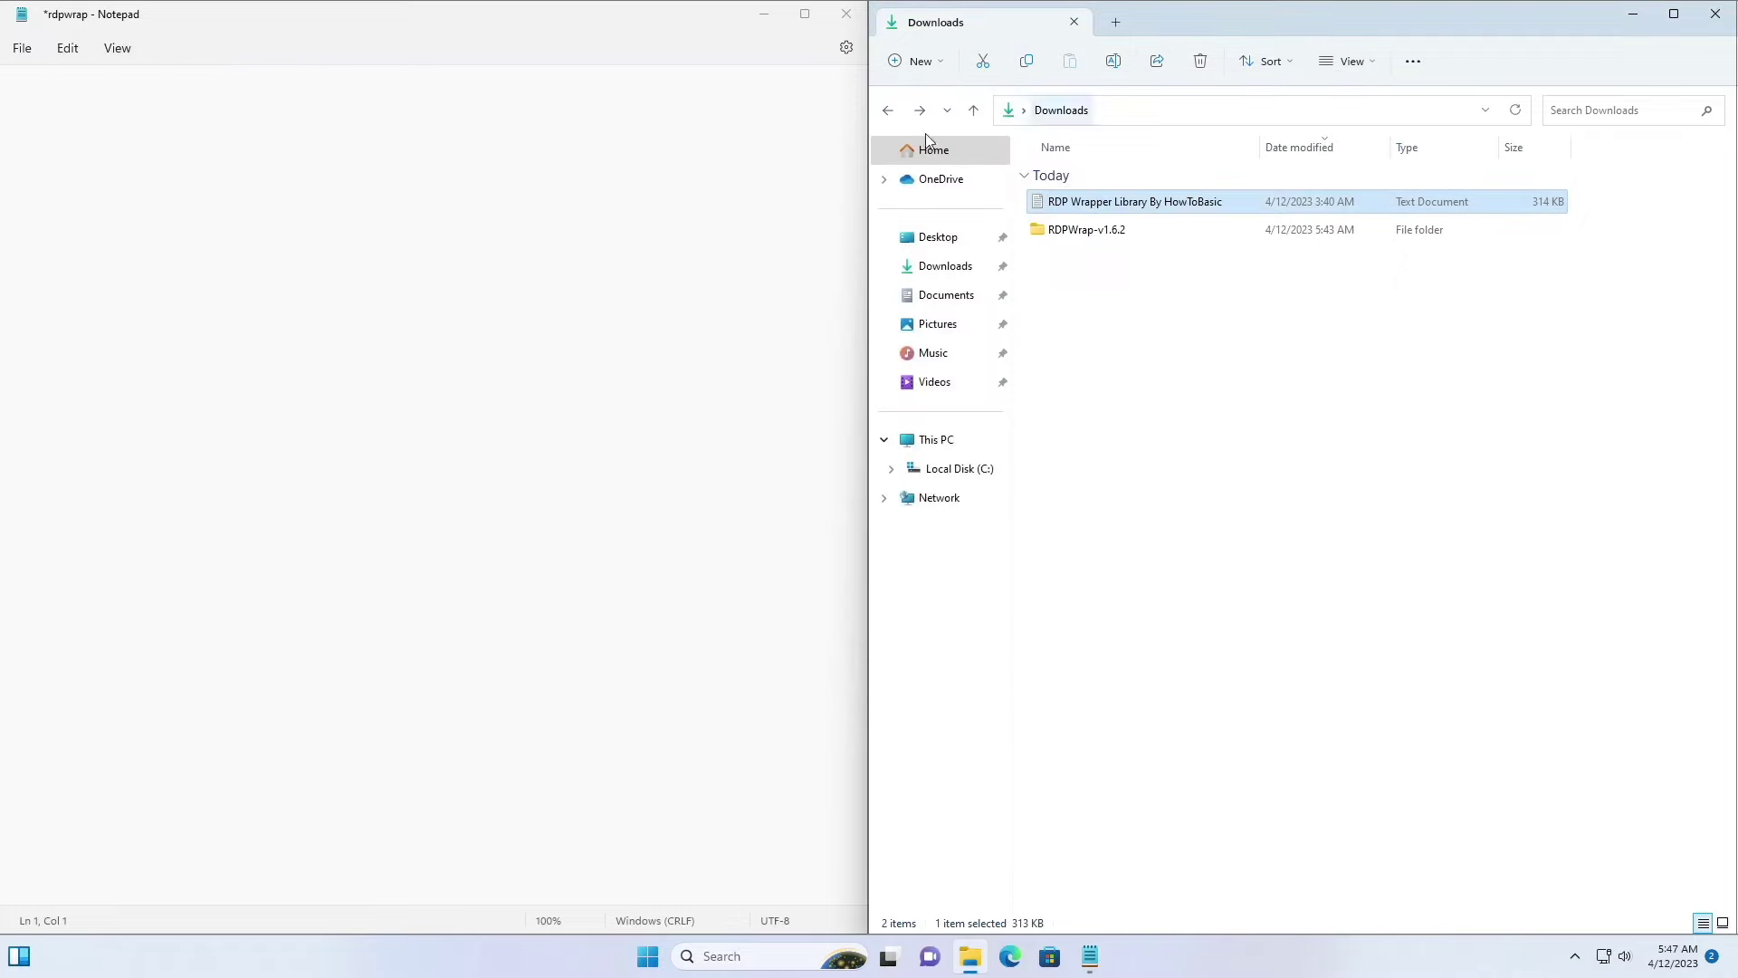
pyautogui.click(67, 50)
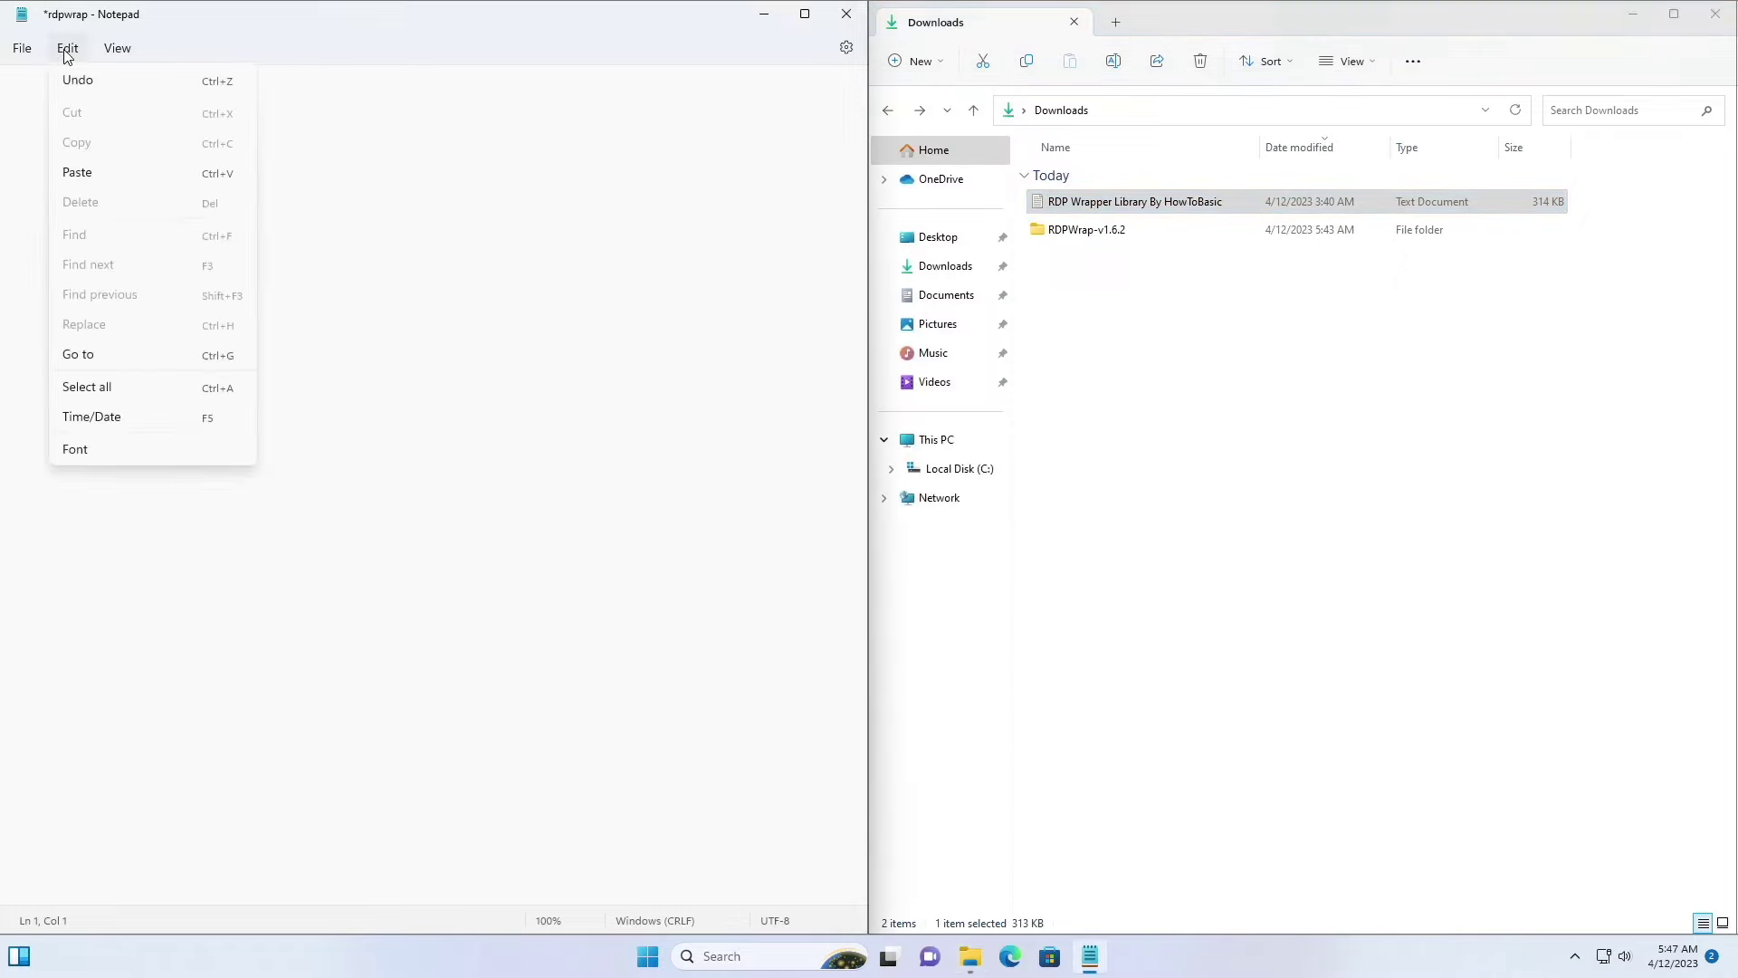
pyautogui.click(77, 172)
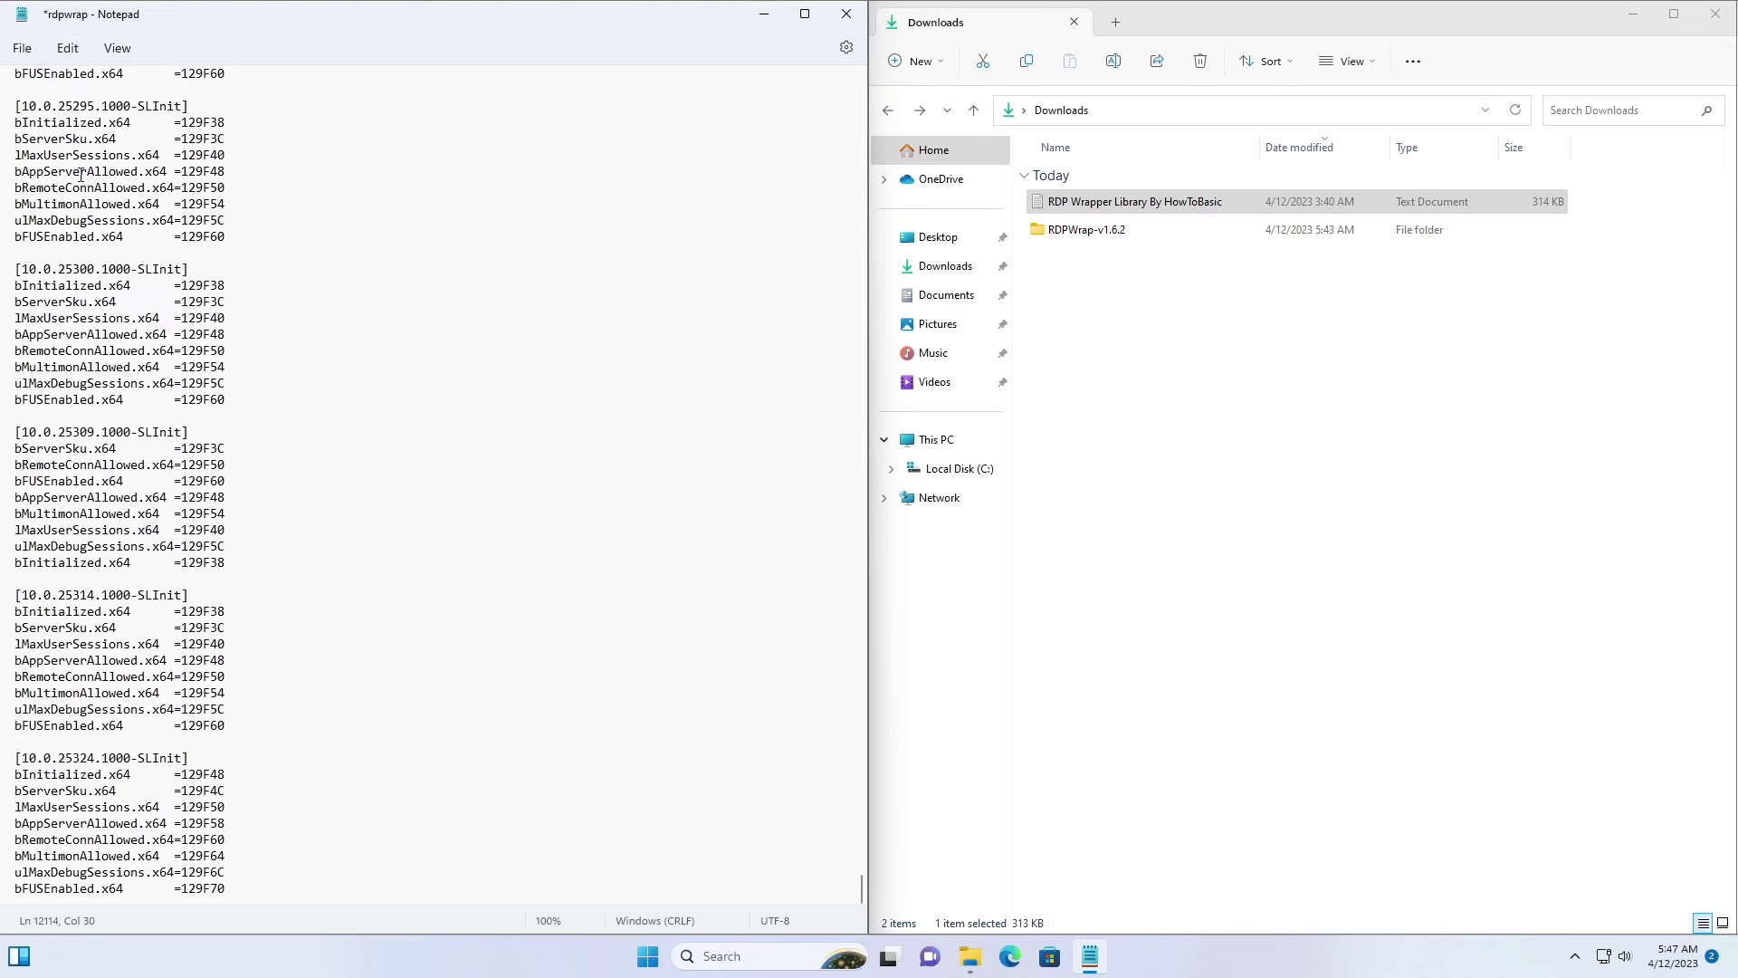
pyautogui.click(24, 49)
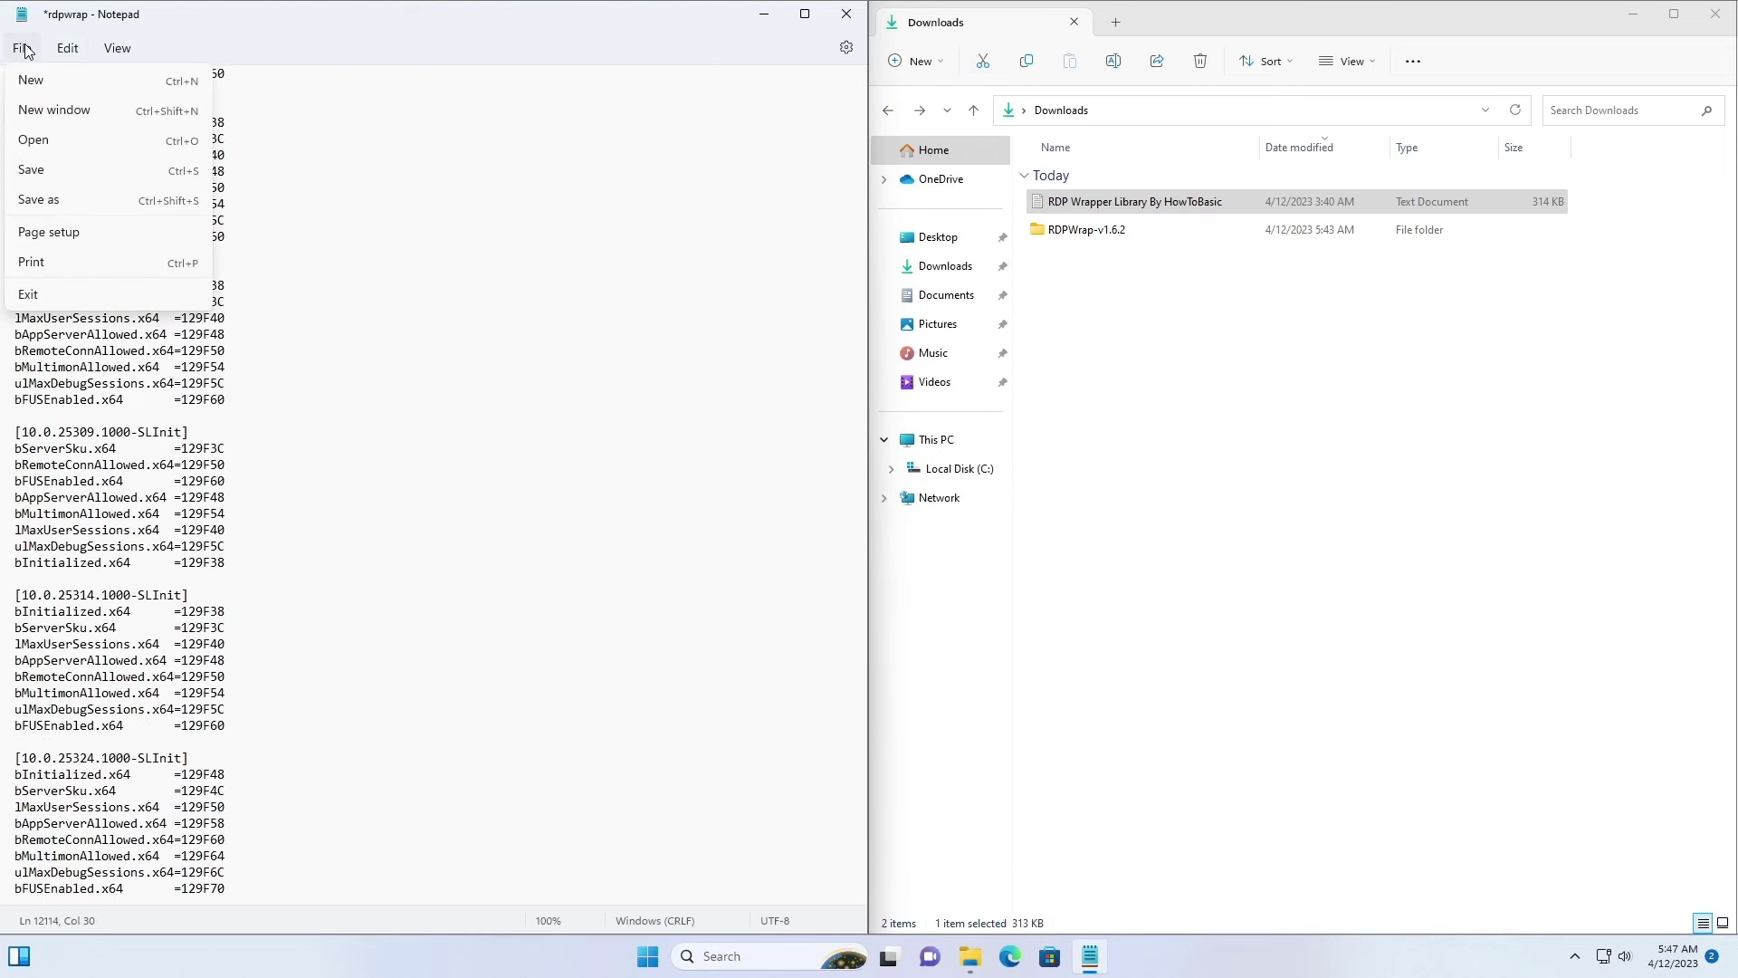
pyautogui.click(36, 170)
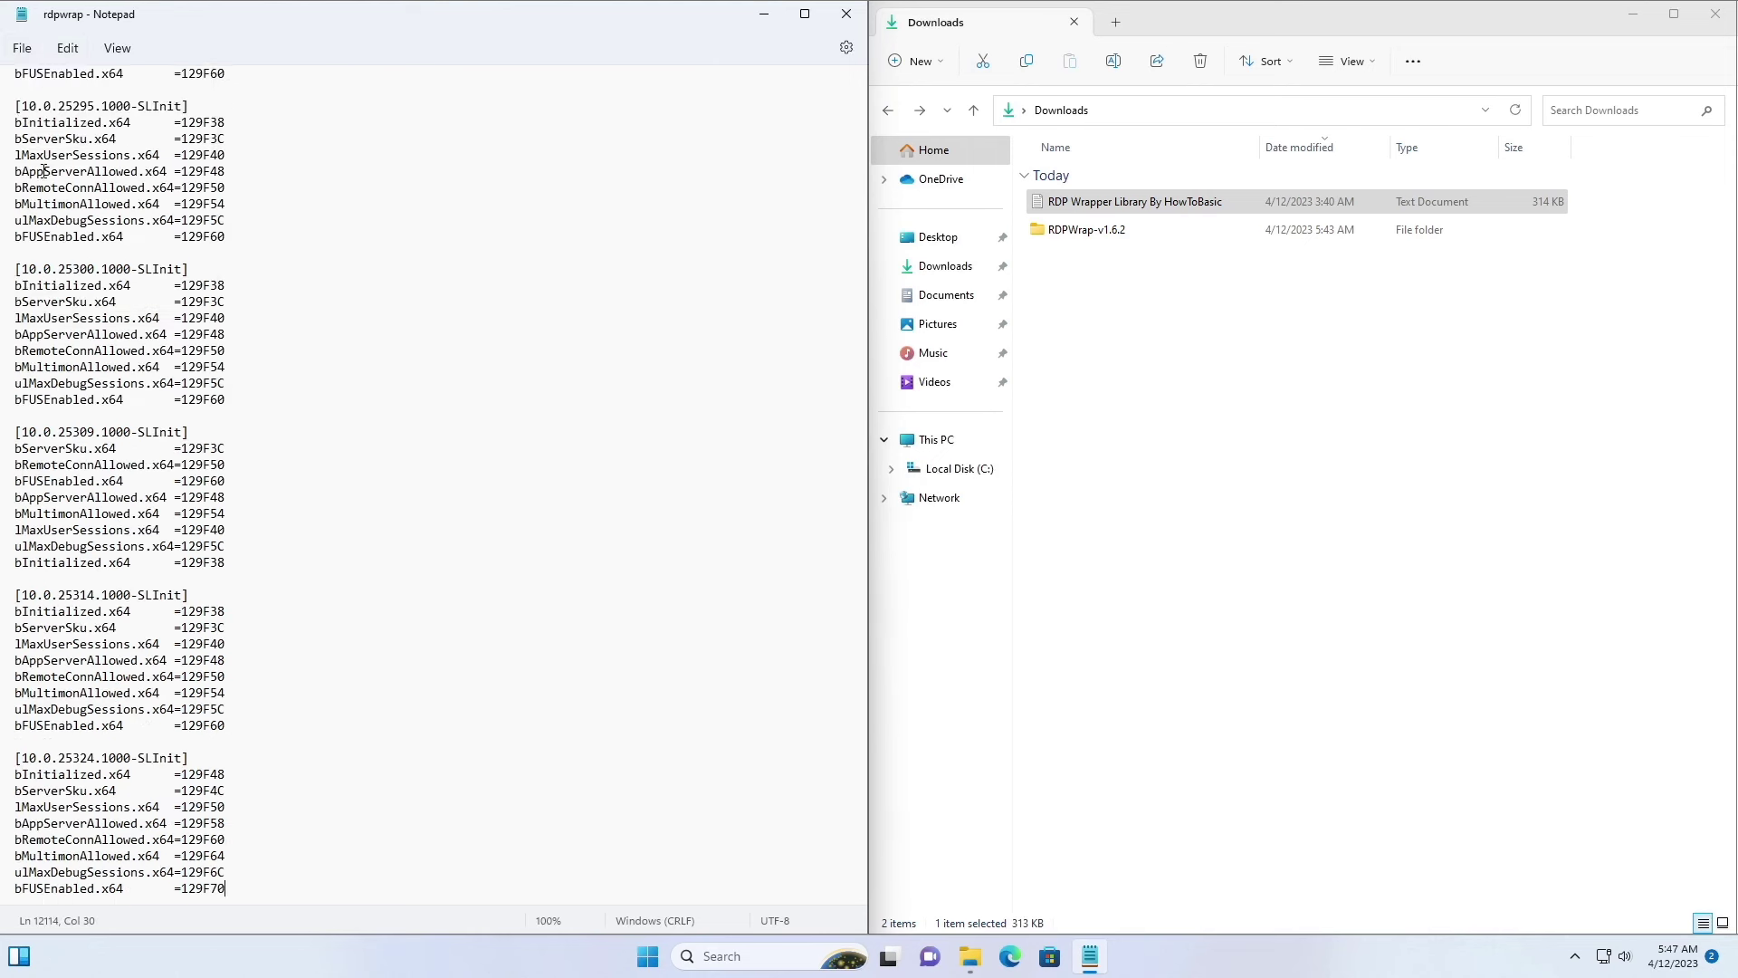
pyautogui.click(842, 30)
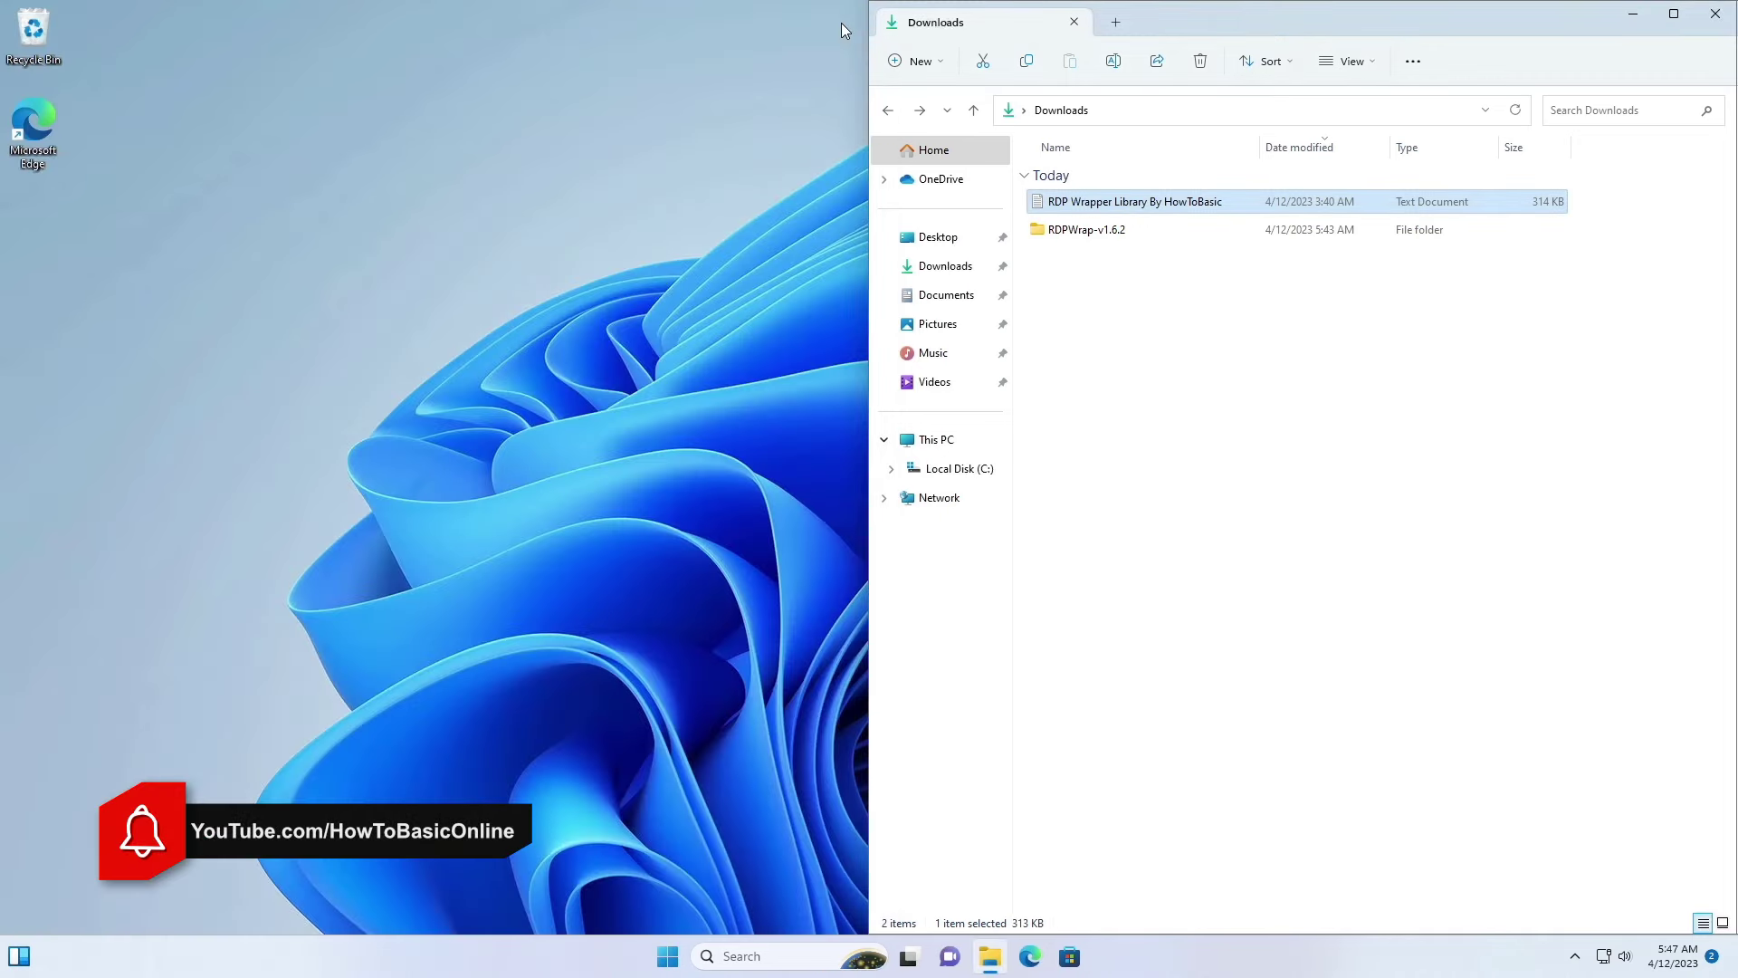
# Step: Run RDPConf as administrator from RDPWrap-v1.6.2: fully supported but Not listening
pyautogui.doubleClick(1086, 230)
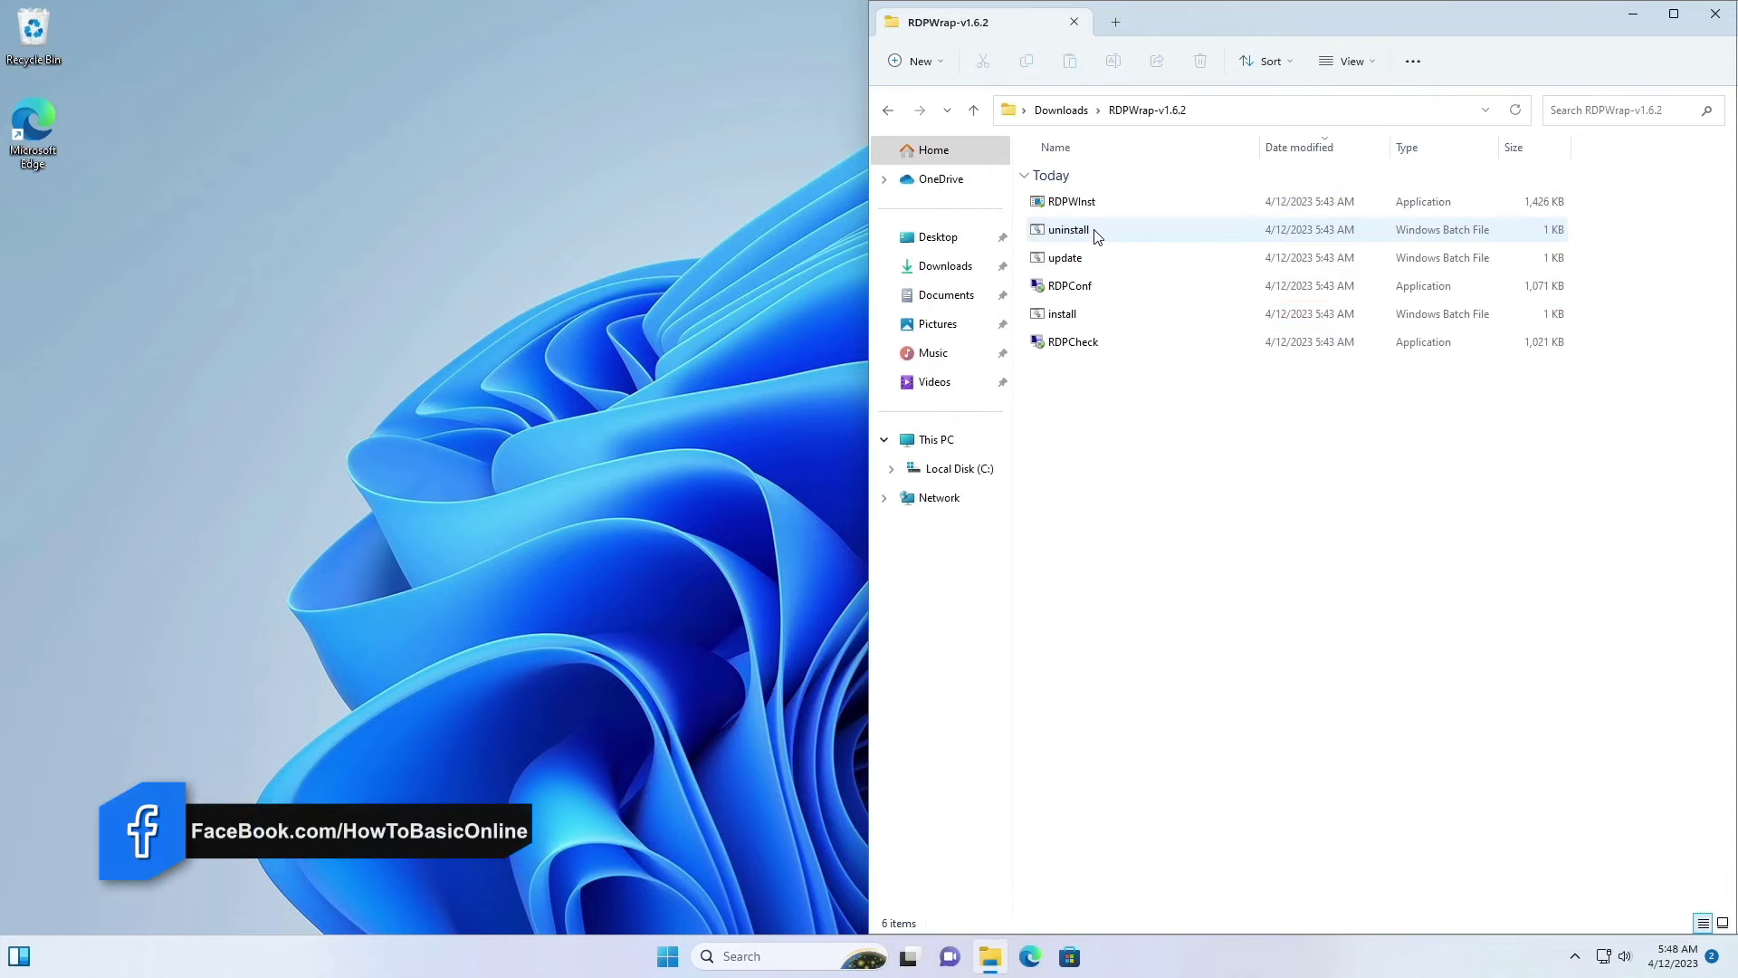
pyautogui.doubleClick(1068, 292)
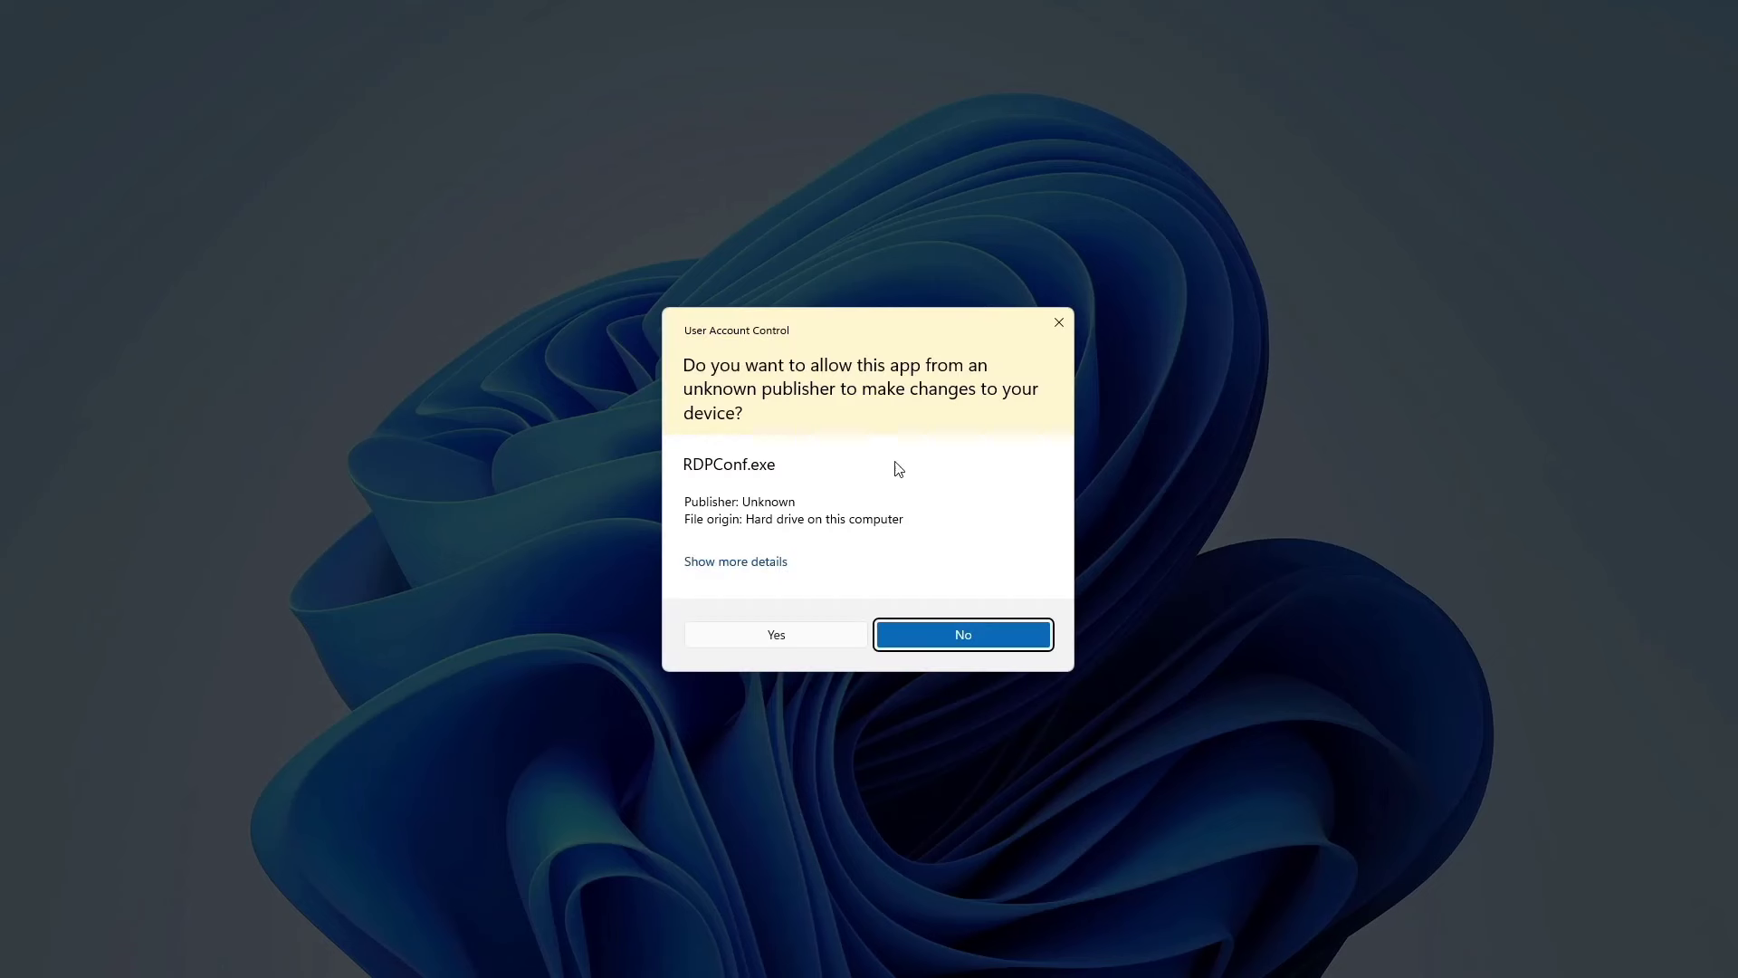
pyautogui.click(773, 636)
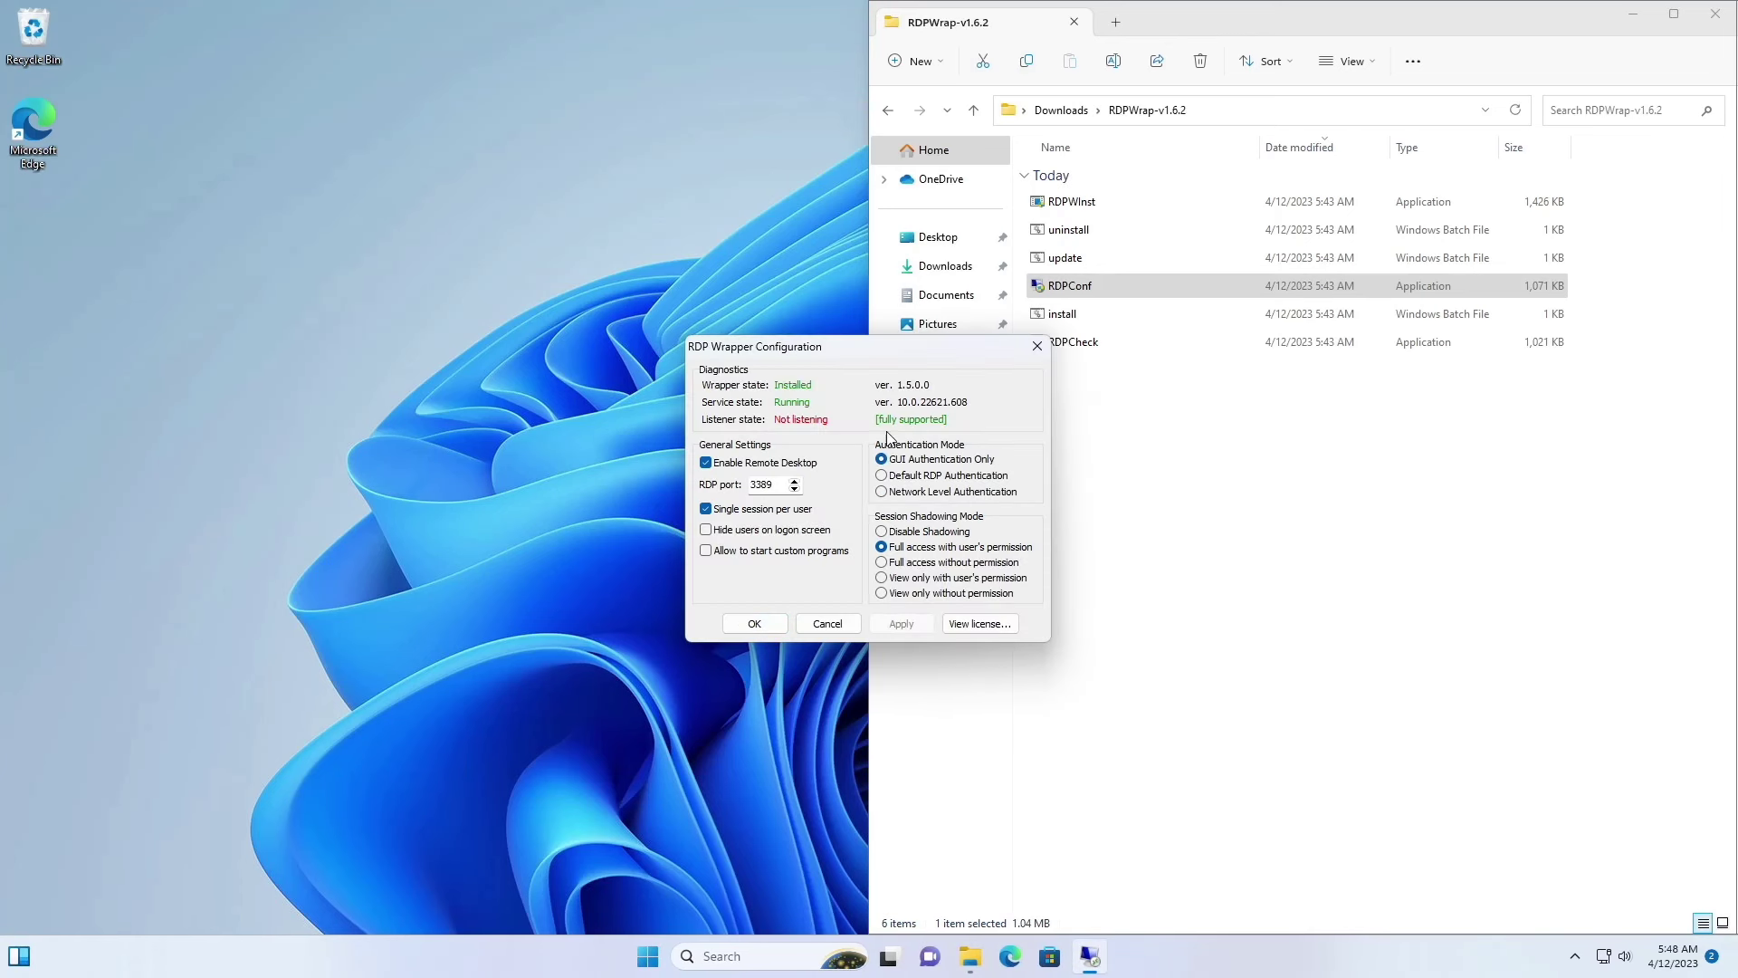
pyautogui.click(1036, 348)
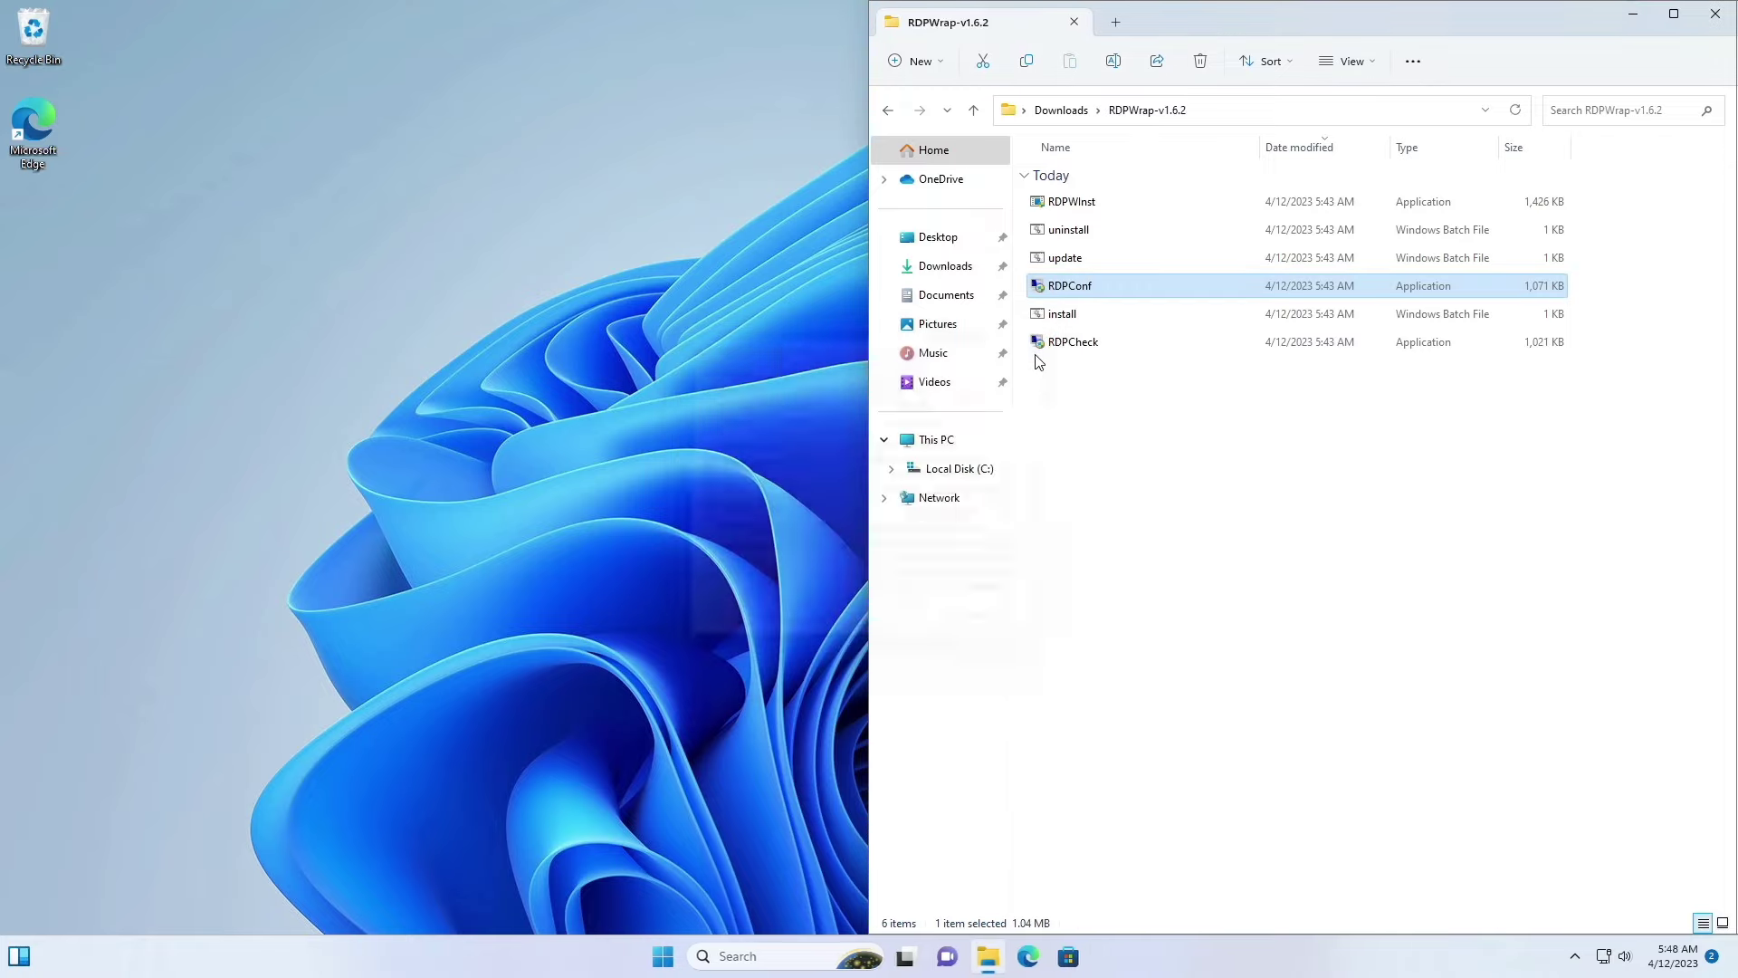
# Step: Close File Explorer and restart Windows from the Start button's quick-links menu
pyautogui.click(1716, 14)
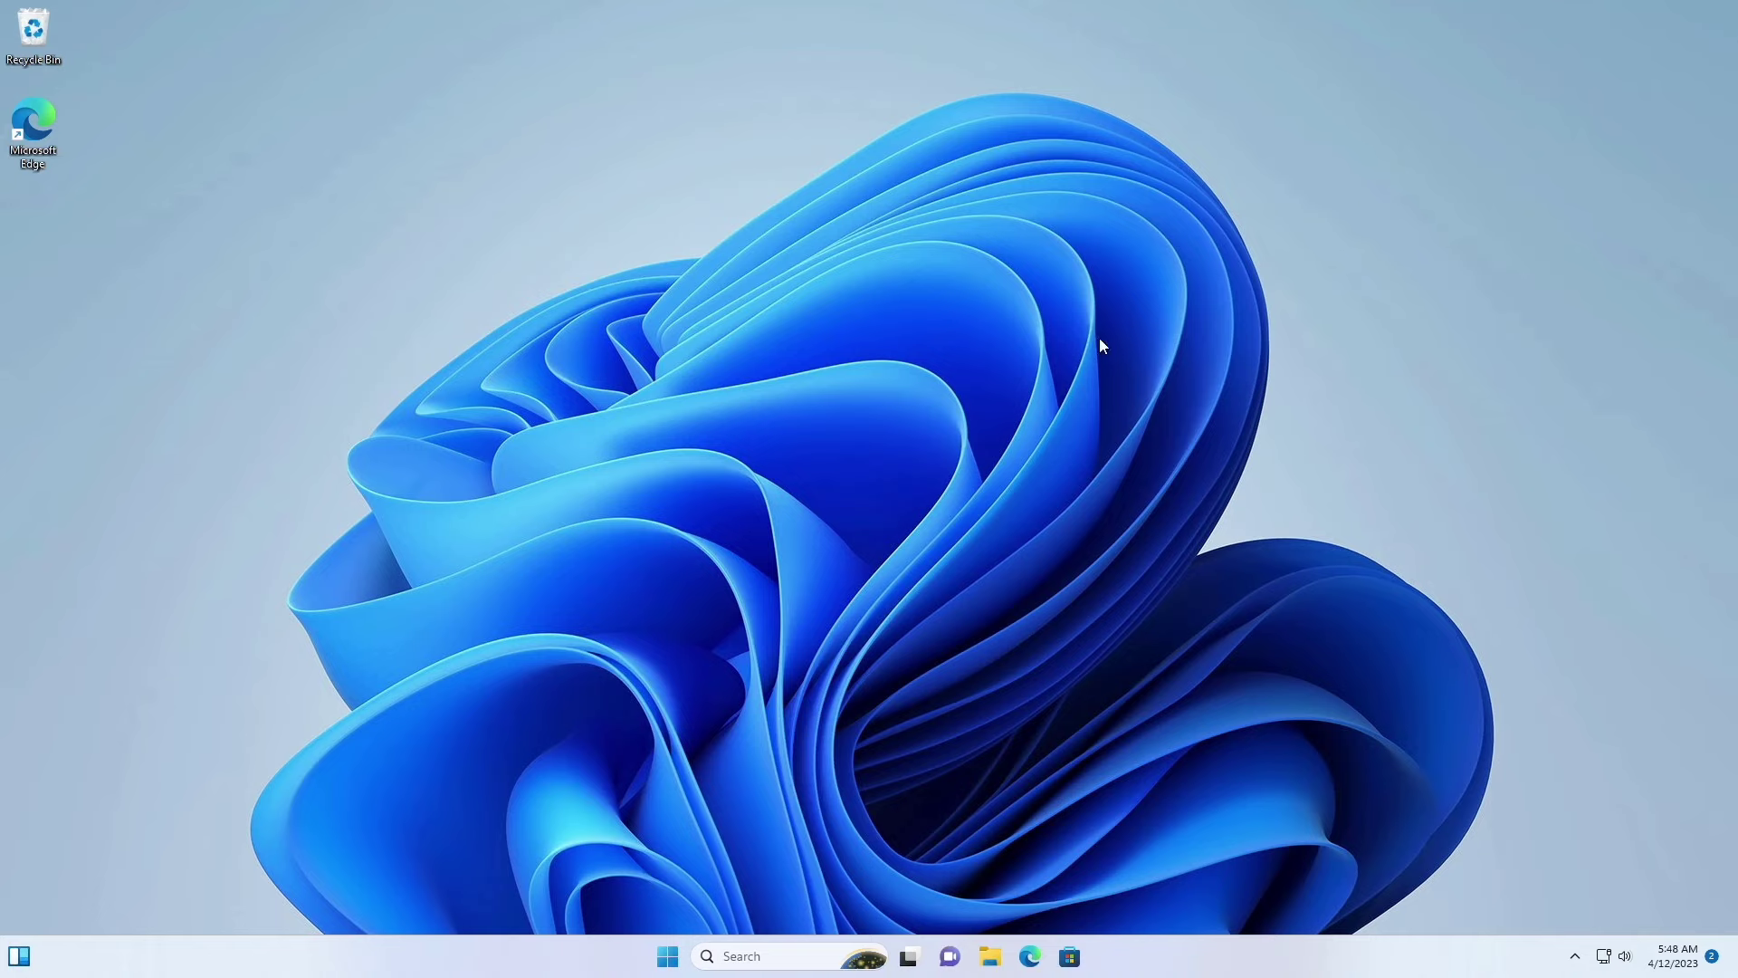
pyautogui.rightClick(668, 956)
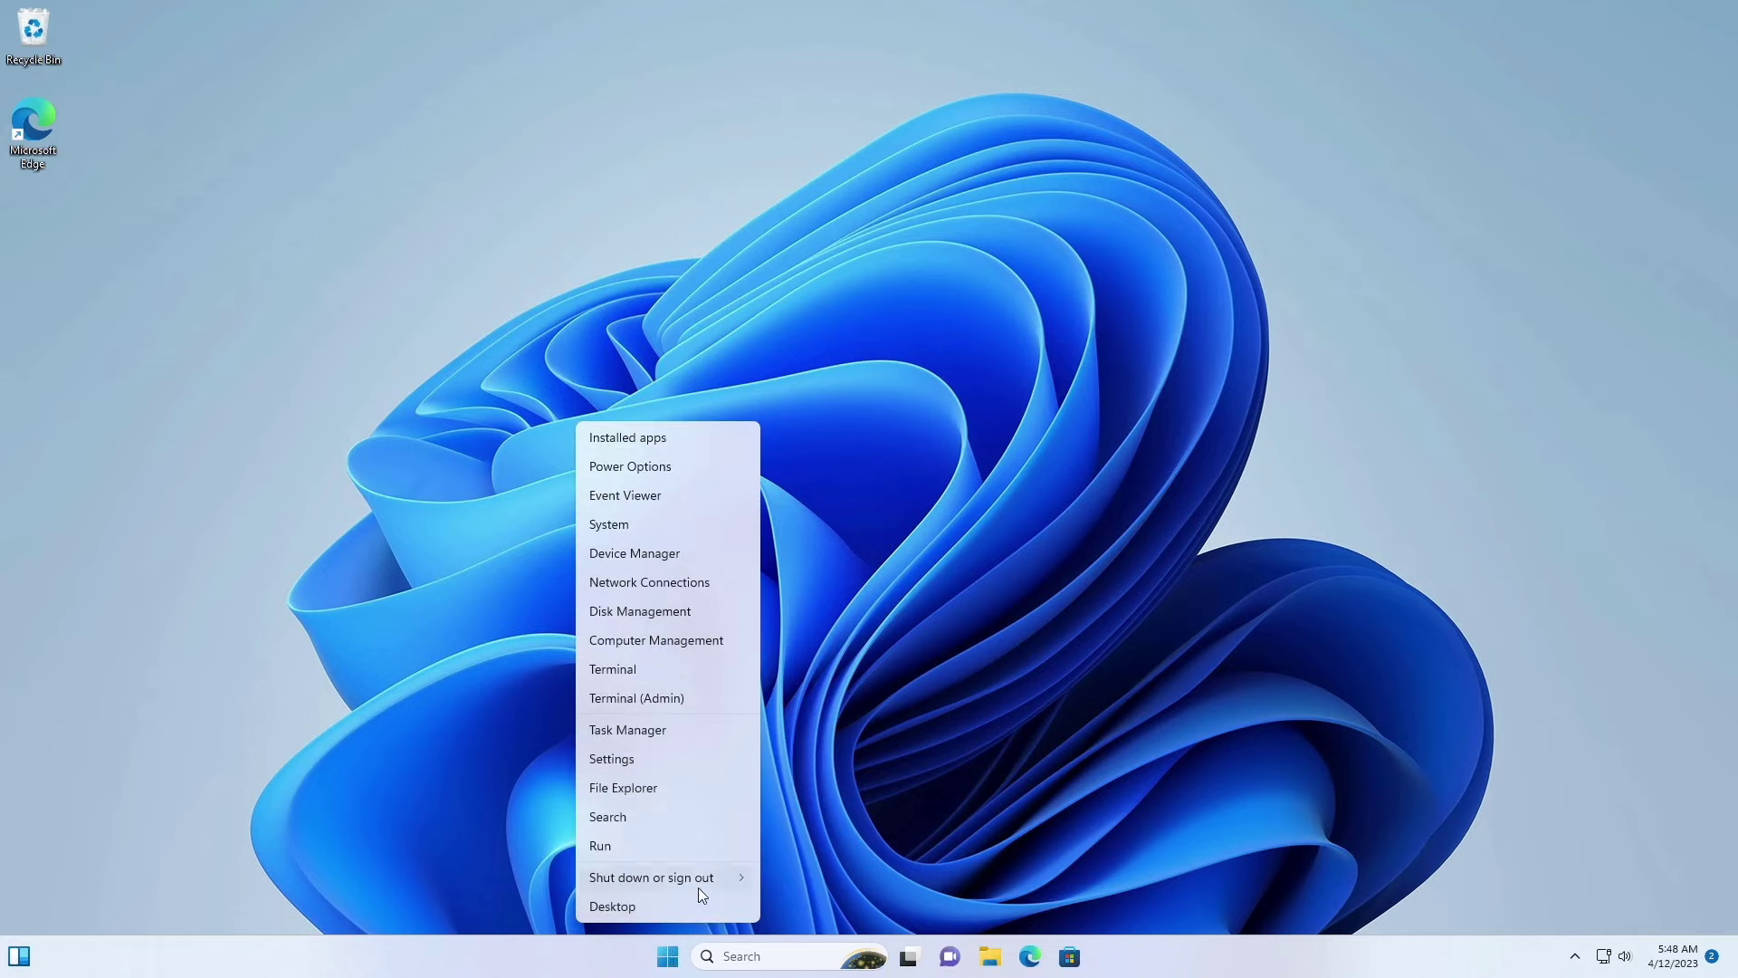
pyautogui.moveTo(708, 884)
pyautogui.click(793, 880)
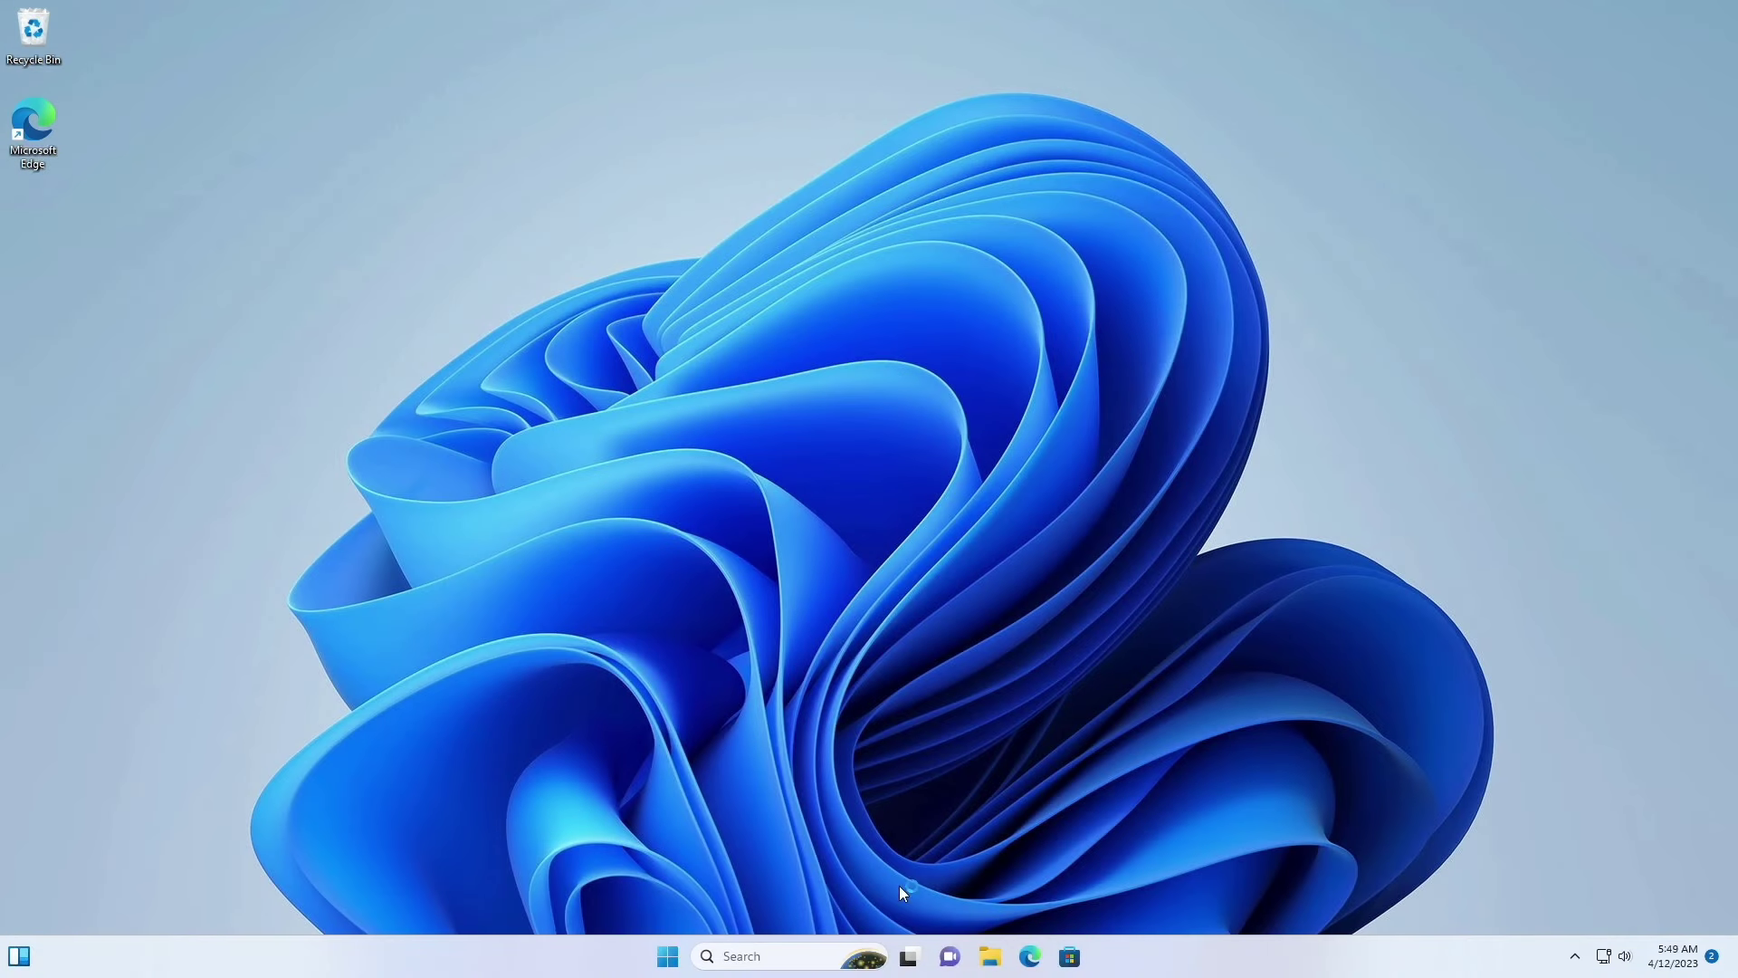
# Step: Relaunch RDPConf from Downloads > RDPWrap-v1.6.2, now showing Listening and fully supported
pyautogui.click(988, 958)
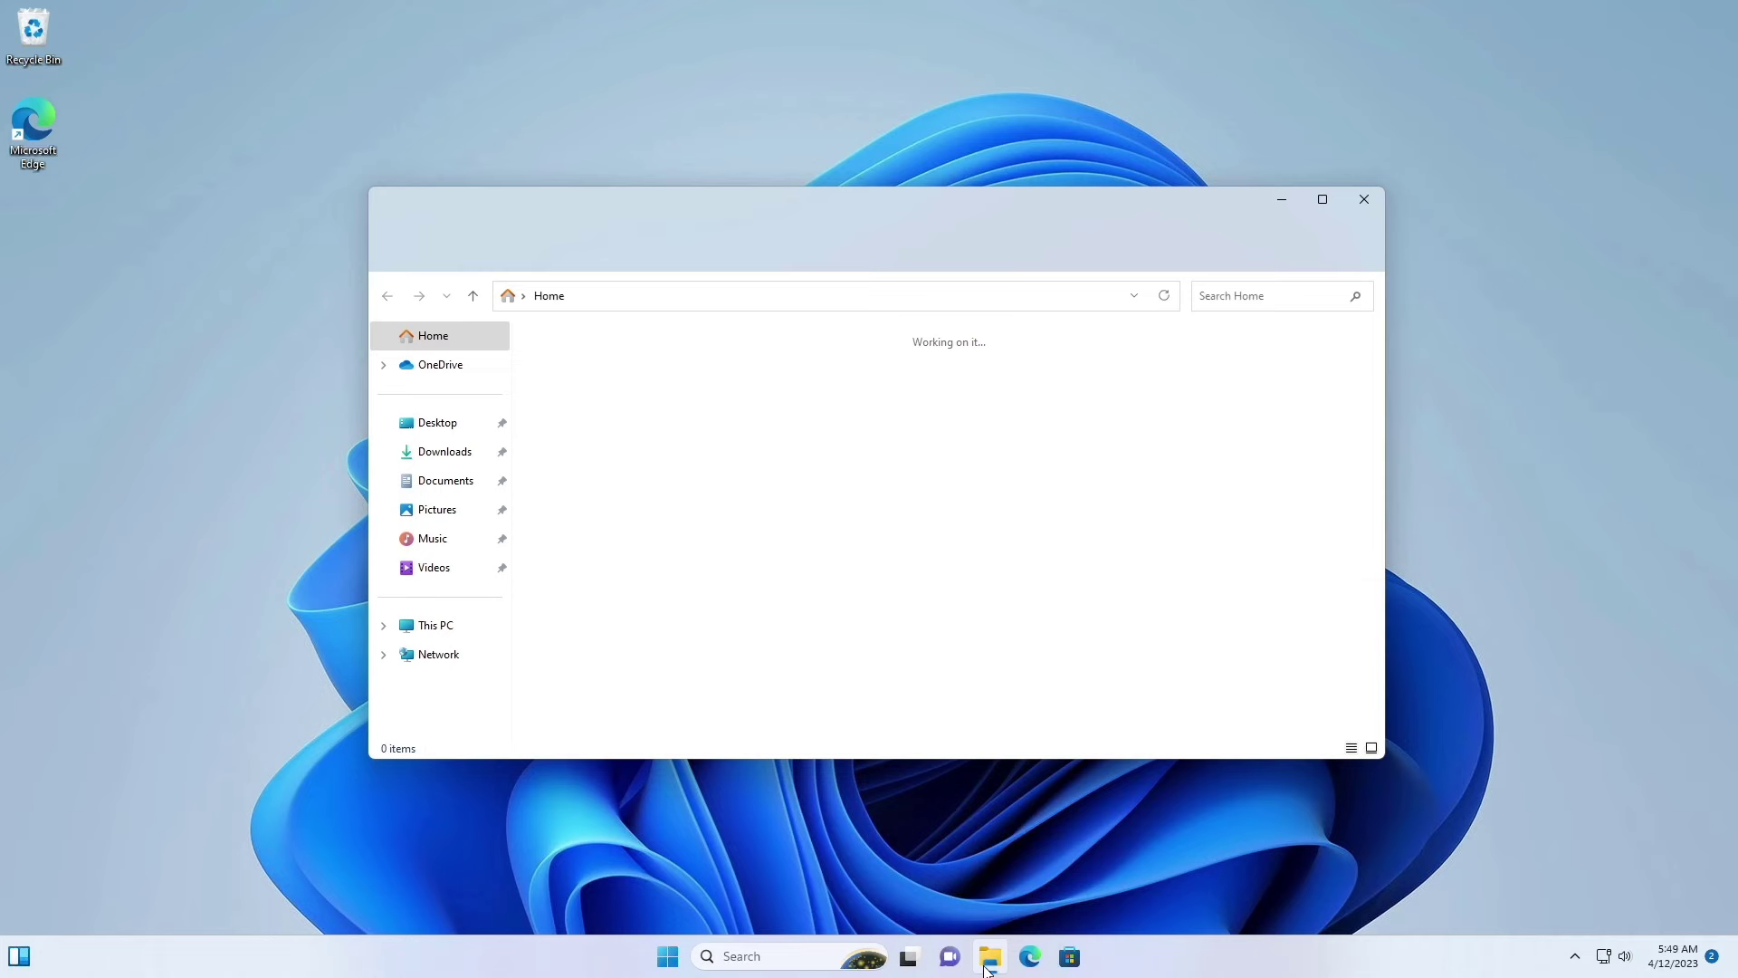
pyautogui.click(455, 462)
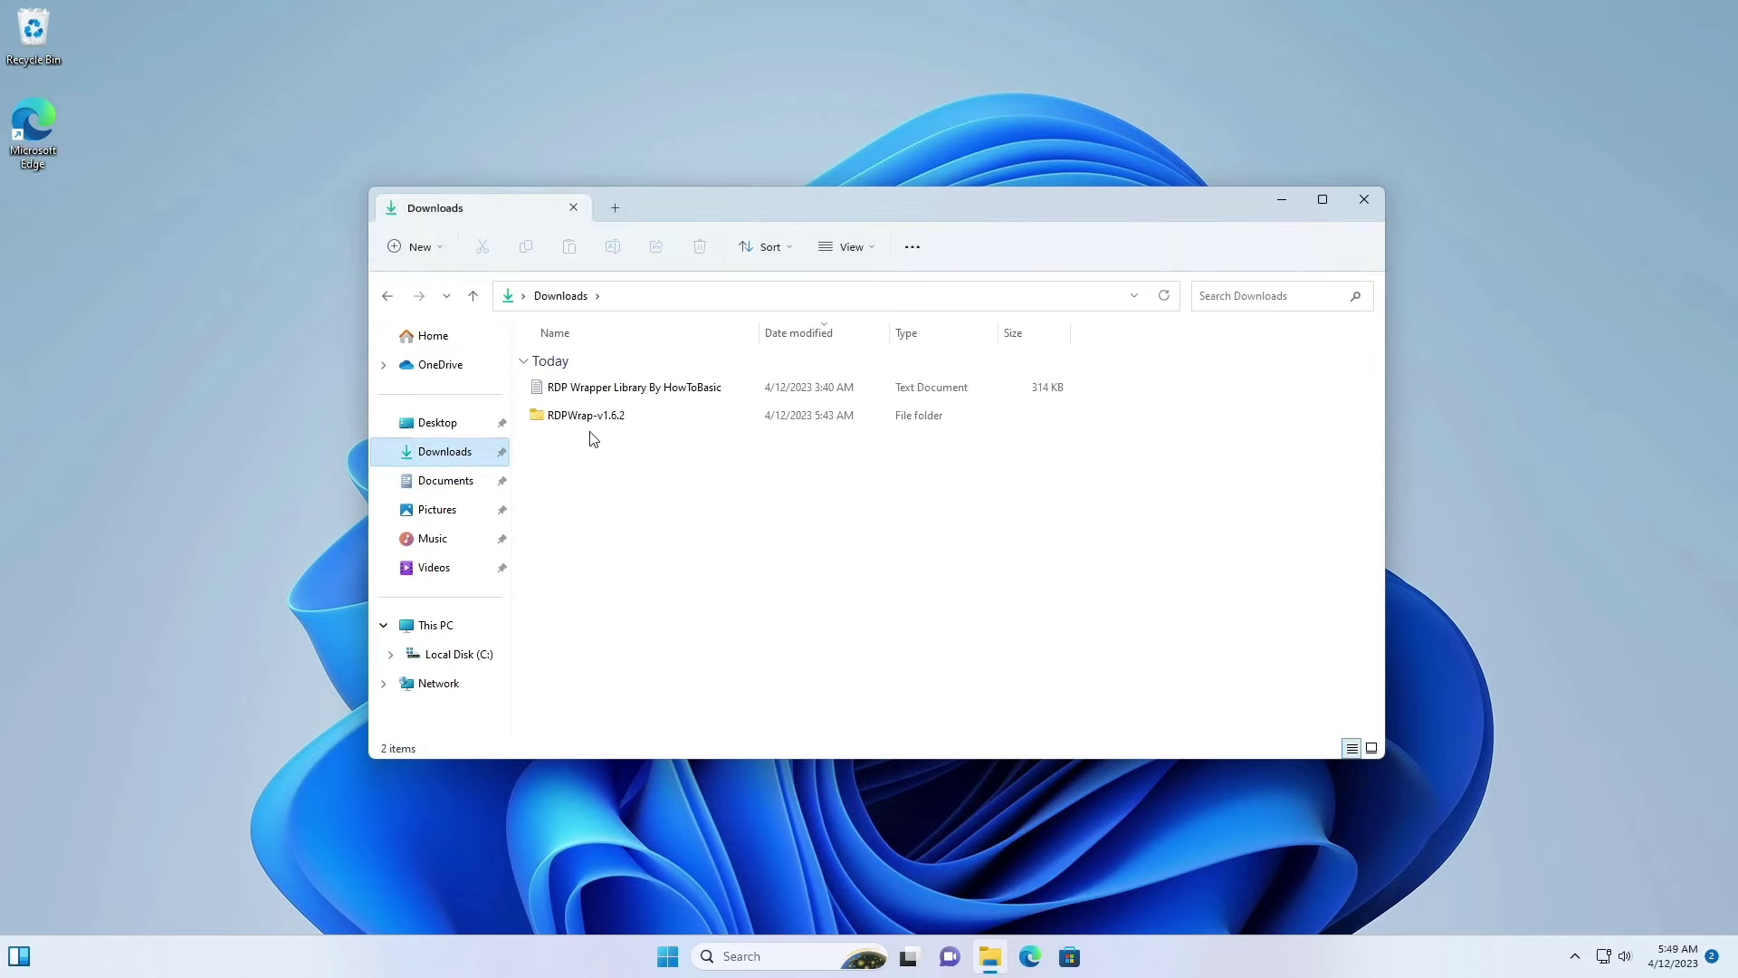
pyautogui.click(608, 417)
pyautogui.doubleClick(607, 418)
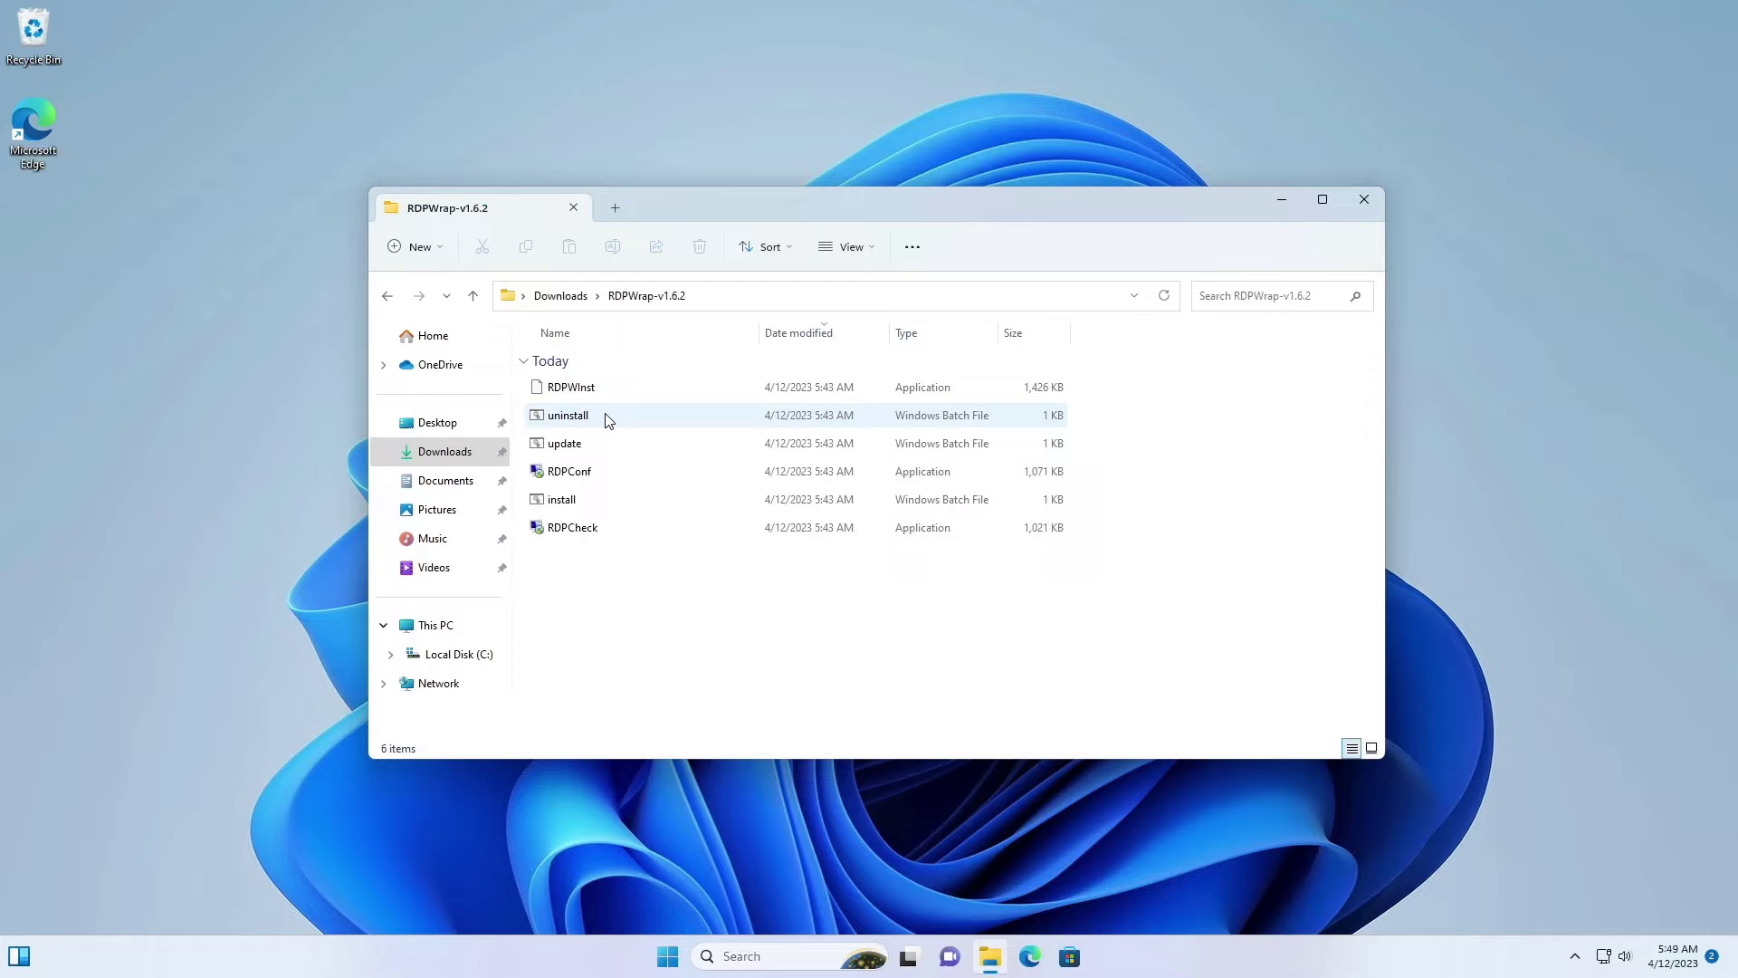
pyautogui.doubleClick(580, 472)
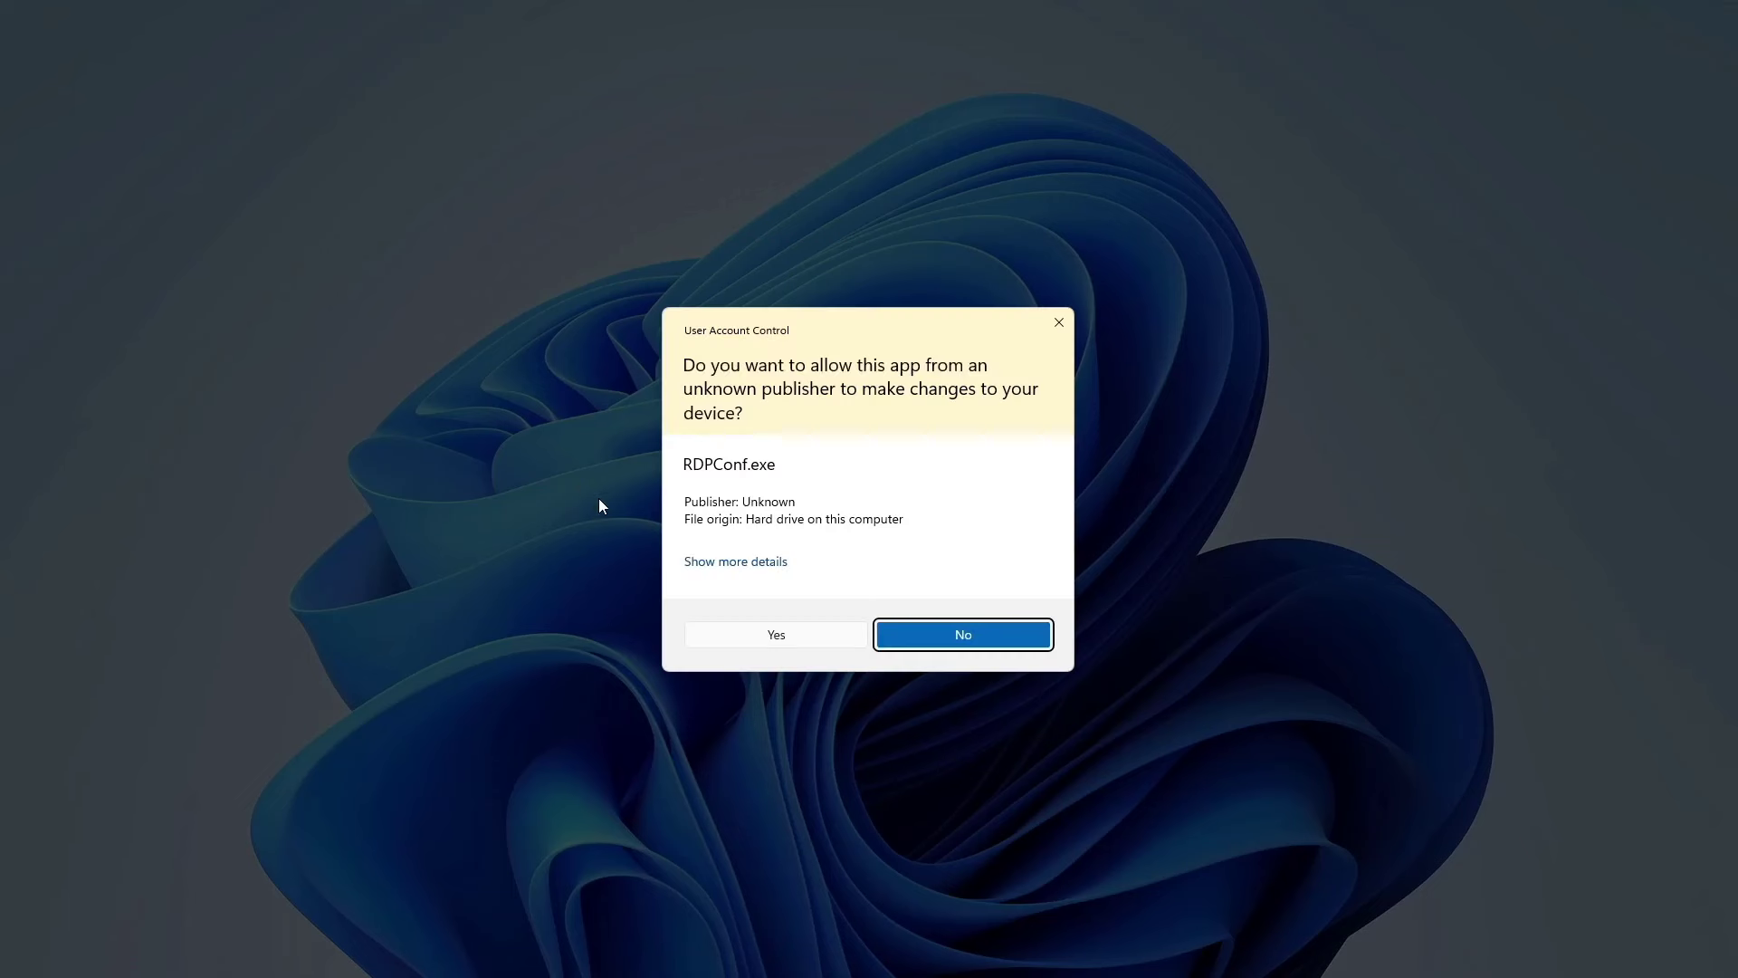
pyautogui.click(761, 643)
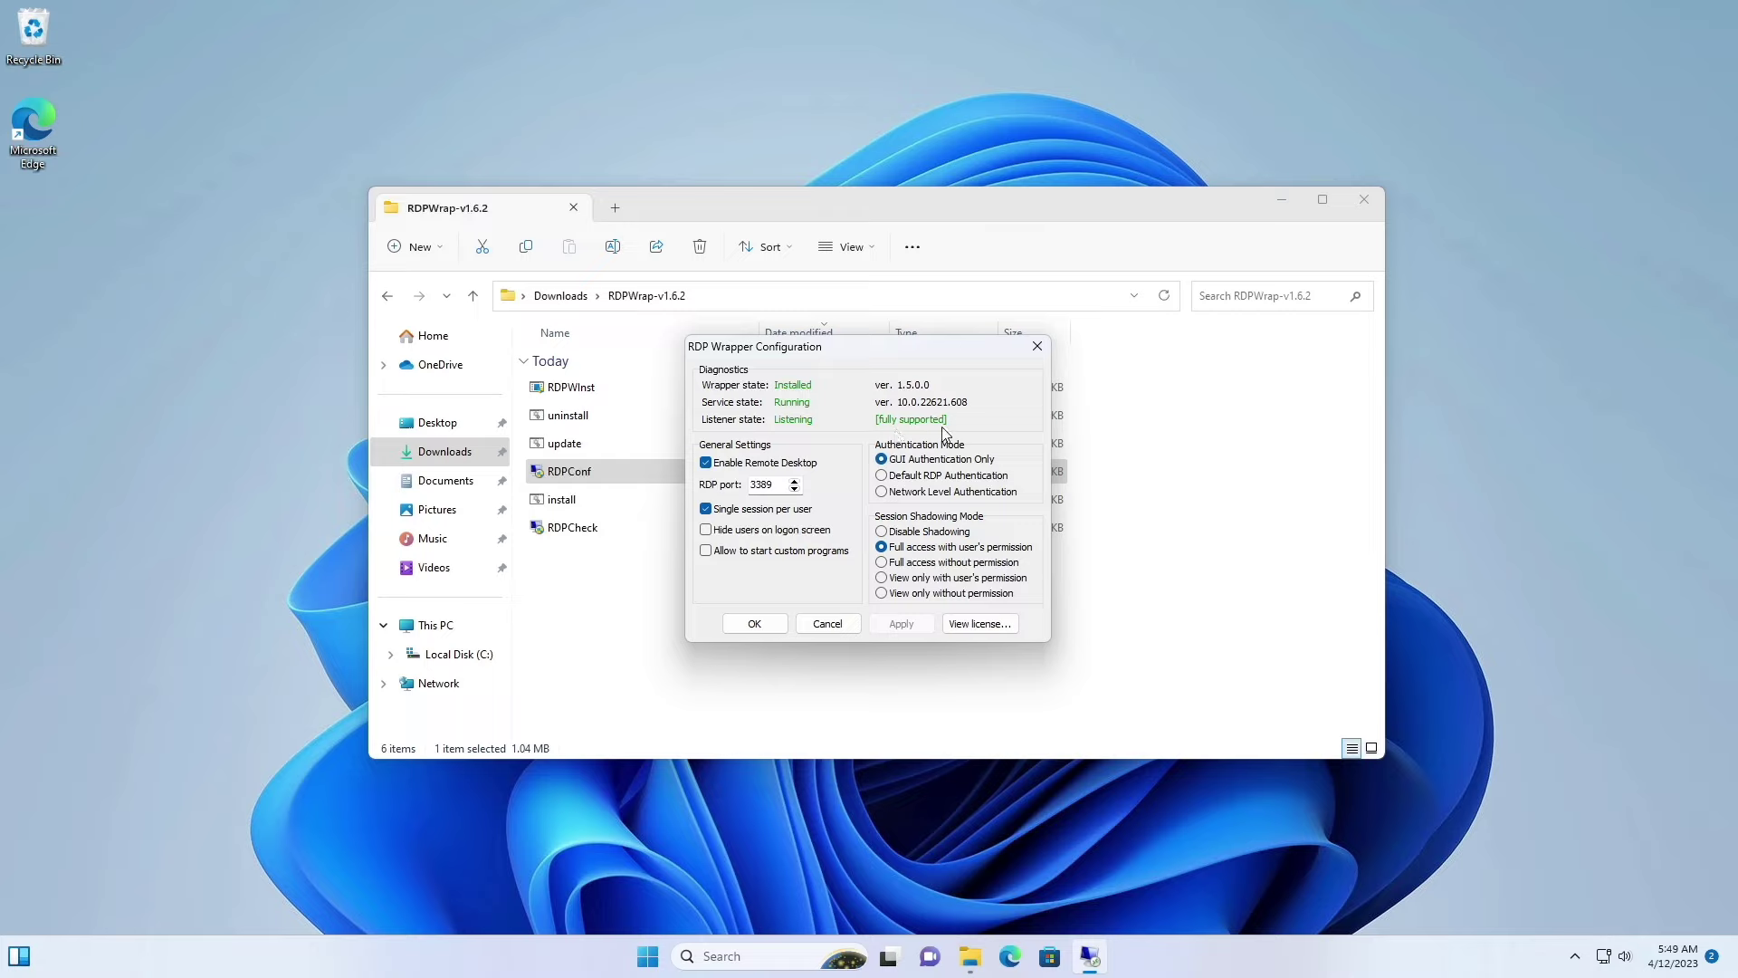
# Step: Run RDPCheck as administrator and connect a local test session that reaches the sign-in screen
pyautogui.click(1038, 347)
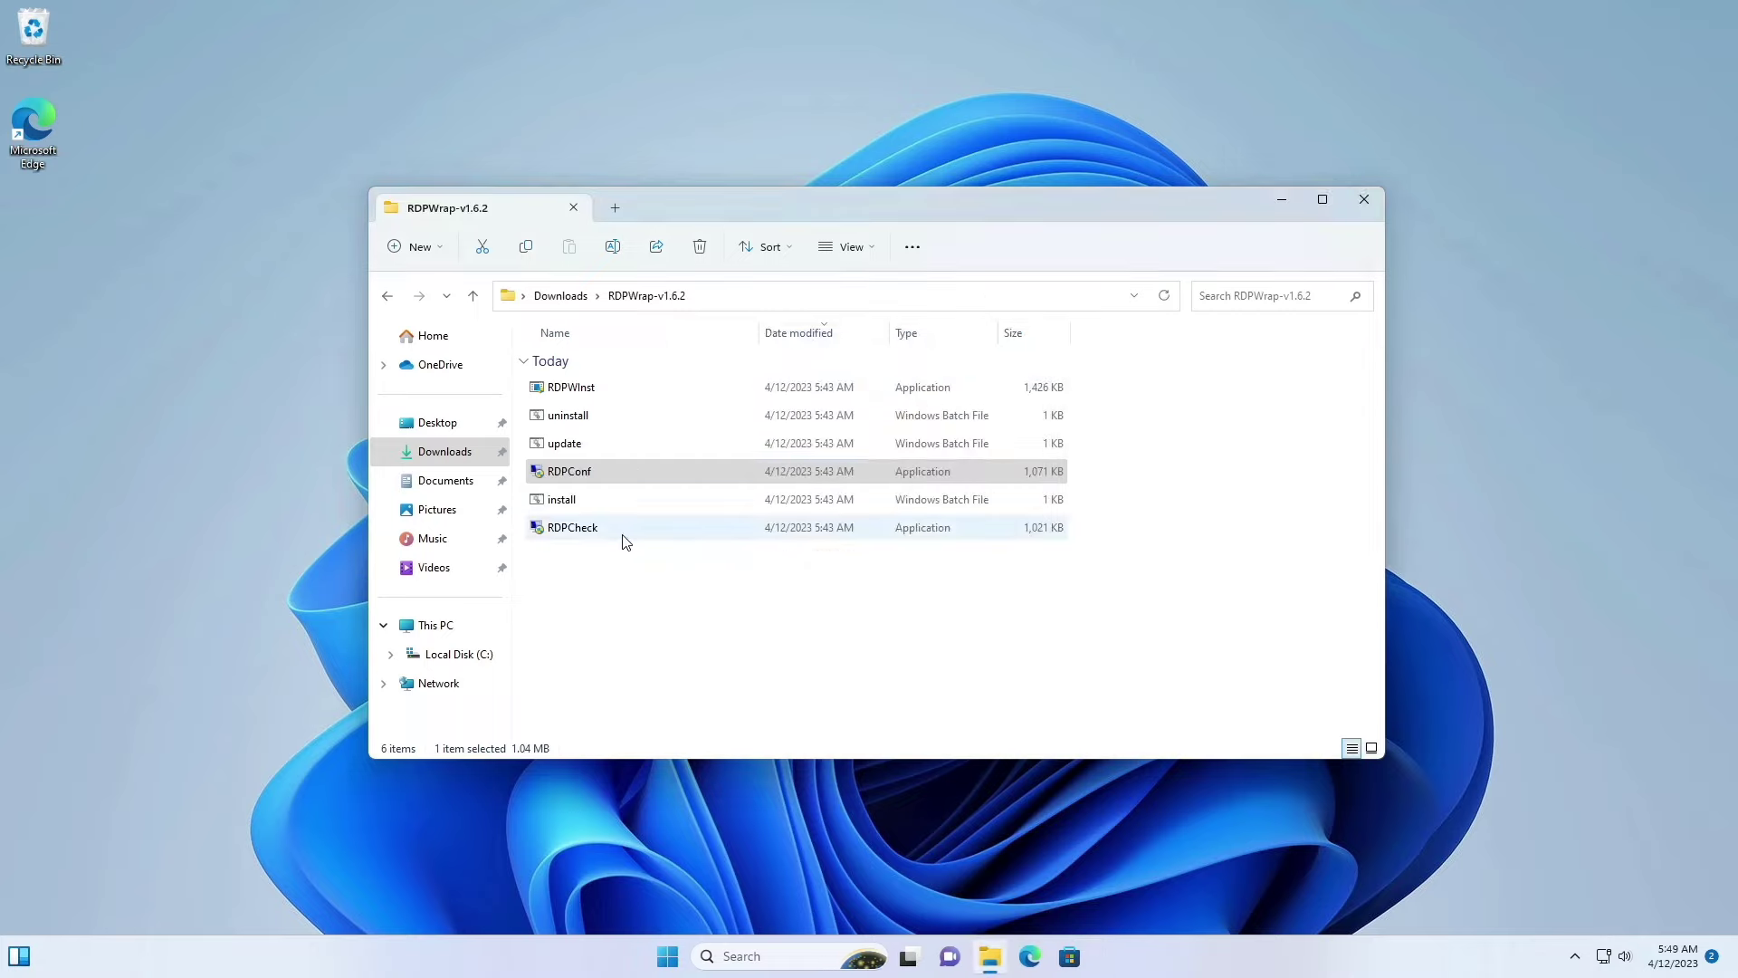
pyautogui.doubleClick(573, 534)
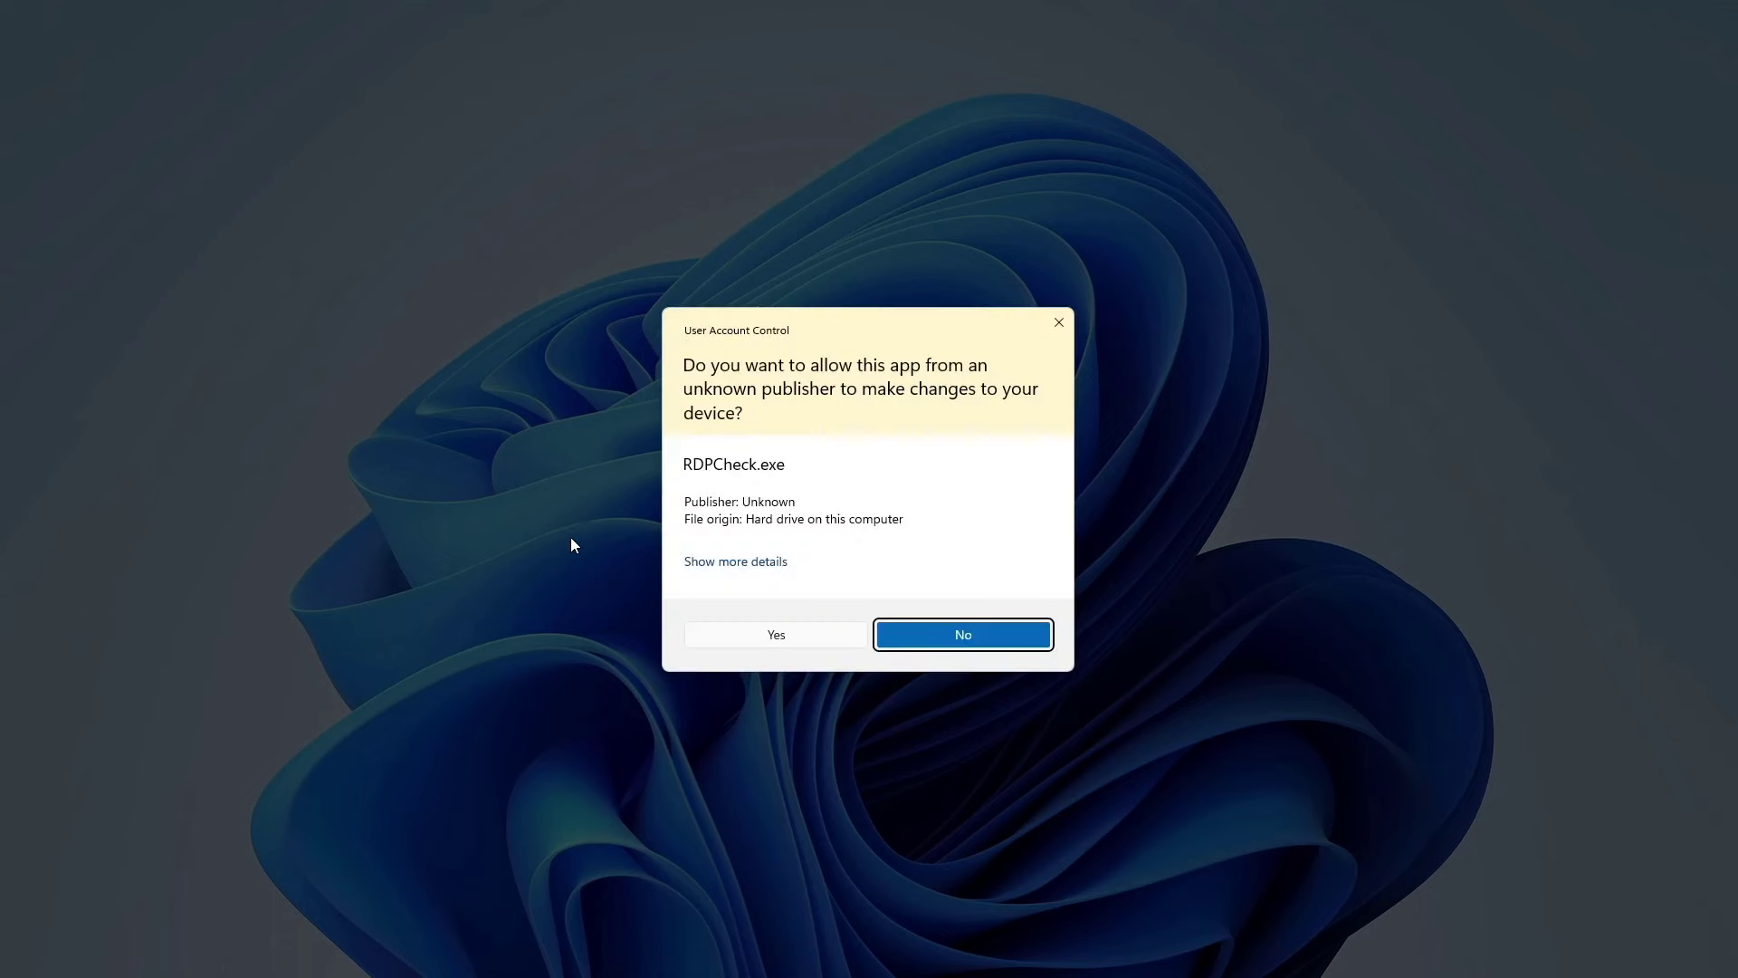
pyautogui.click(784, 638)
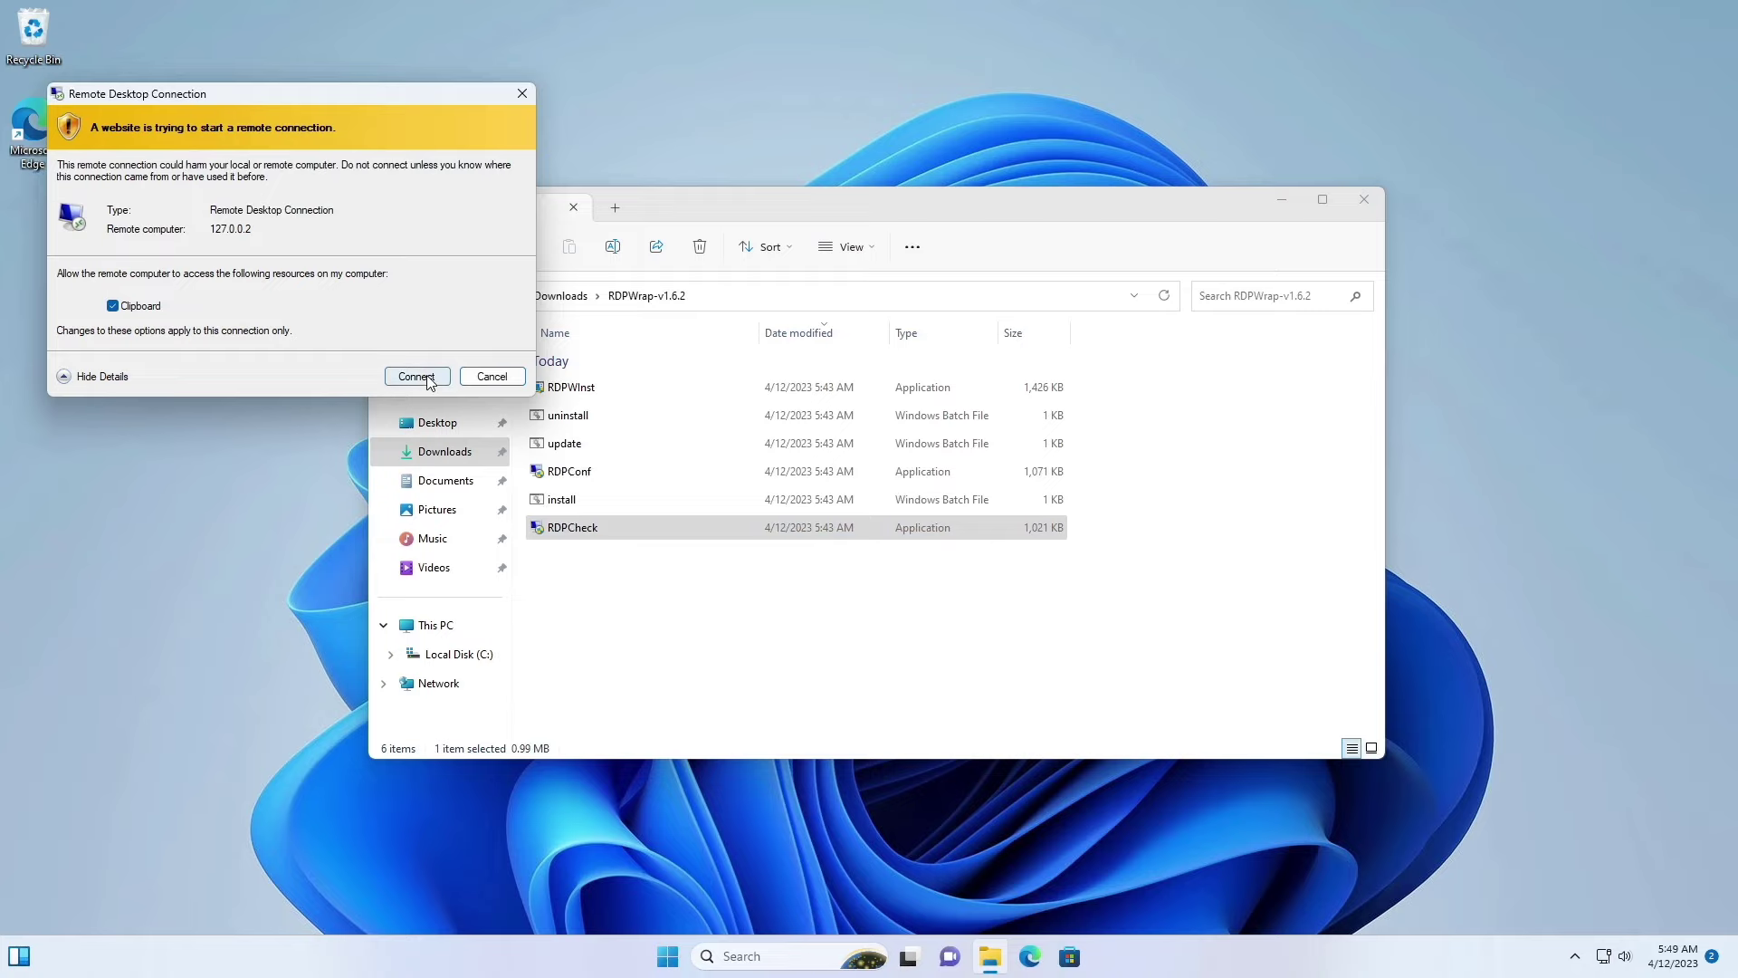
pyautogui.click(428, 376)
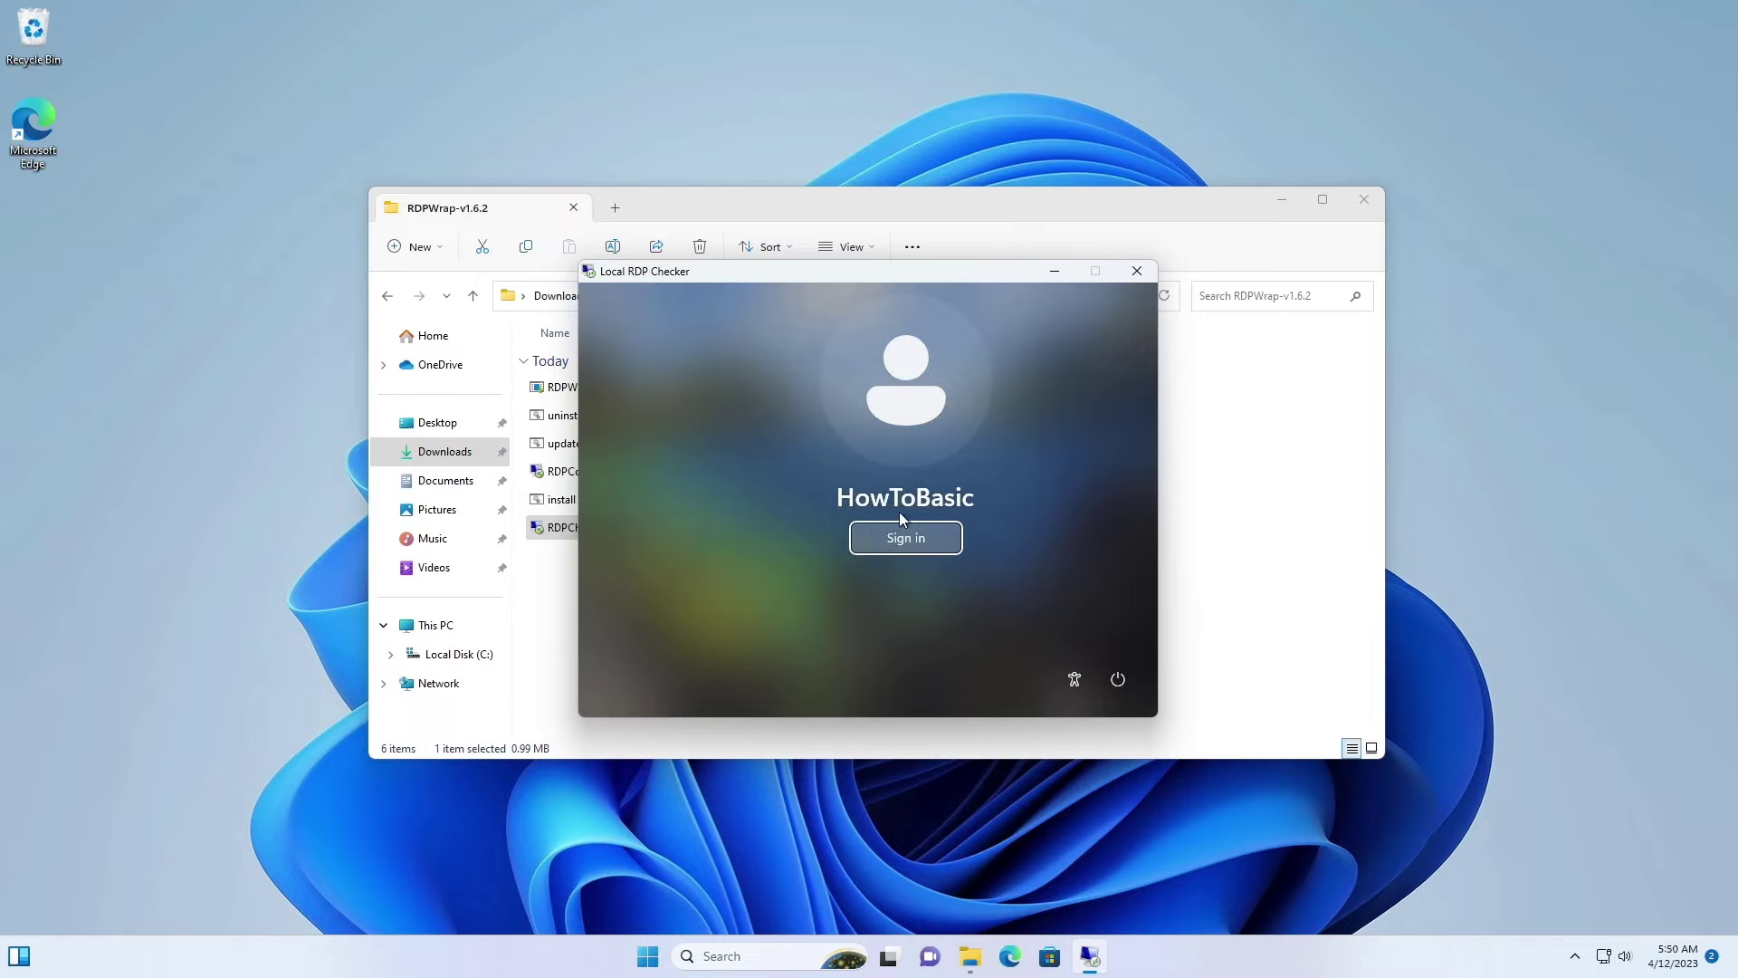
pyautogui.click(1132, 271)
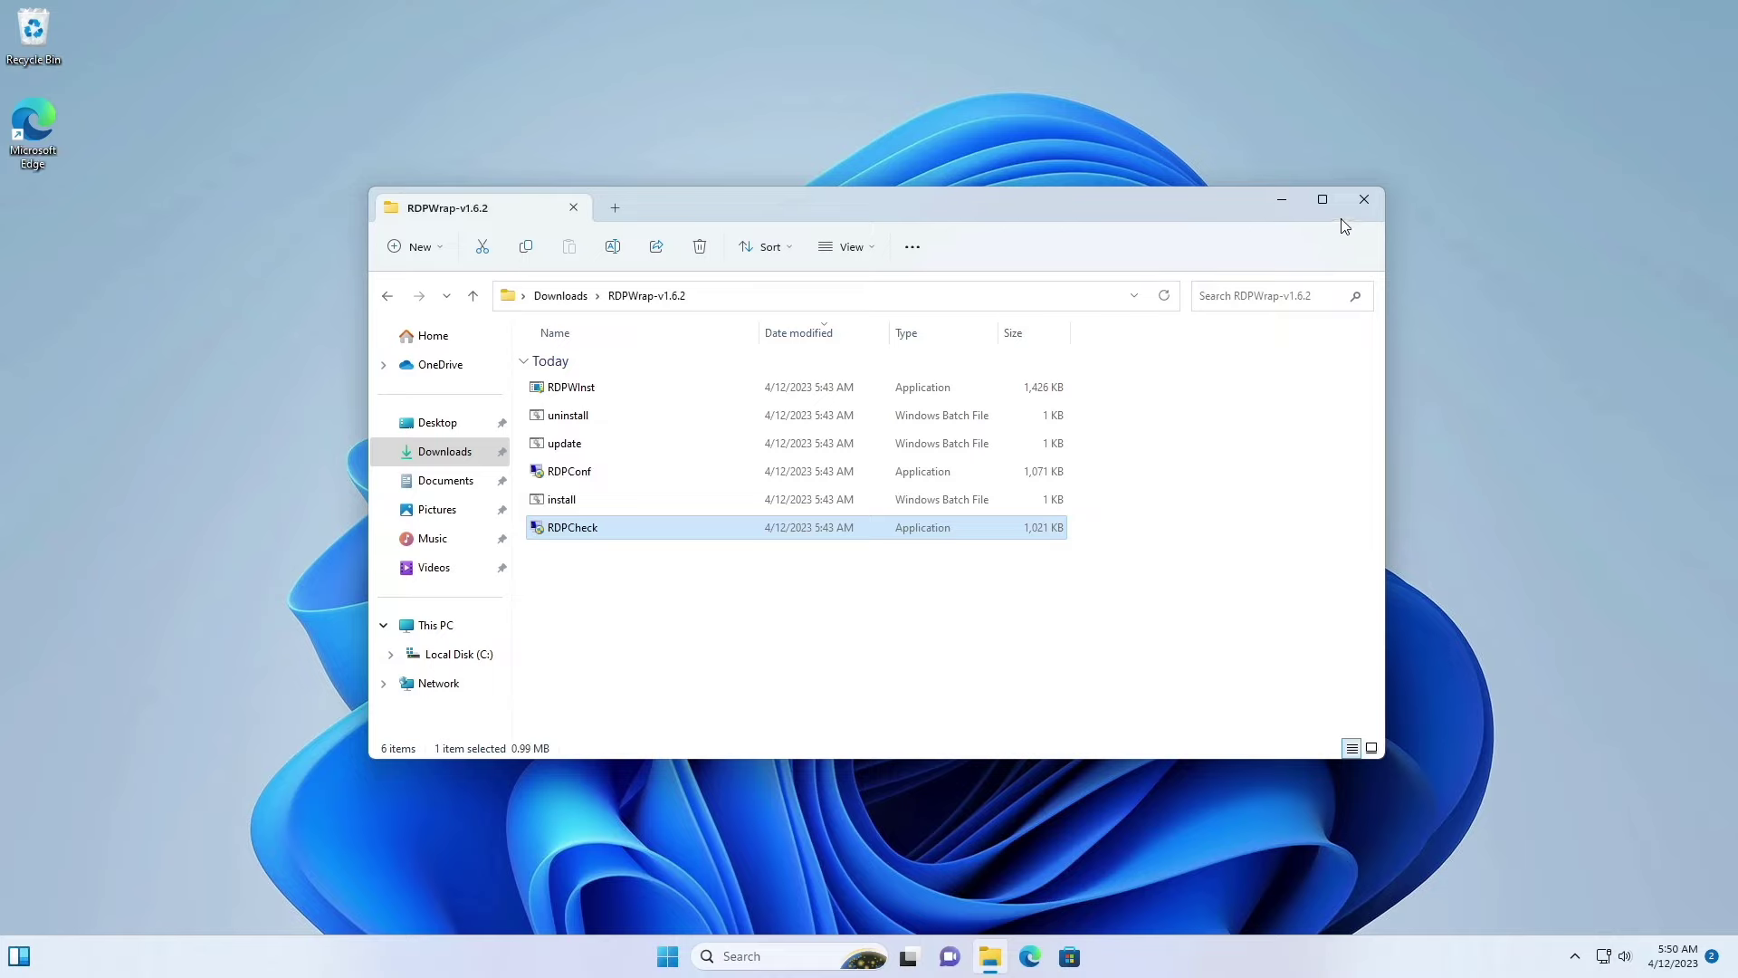
# Step: Open Settings > Accounts > Sign-in options and expand the Password option
pyautogui.click(1363, 200)
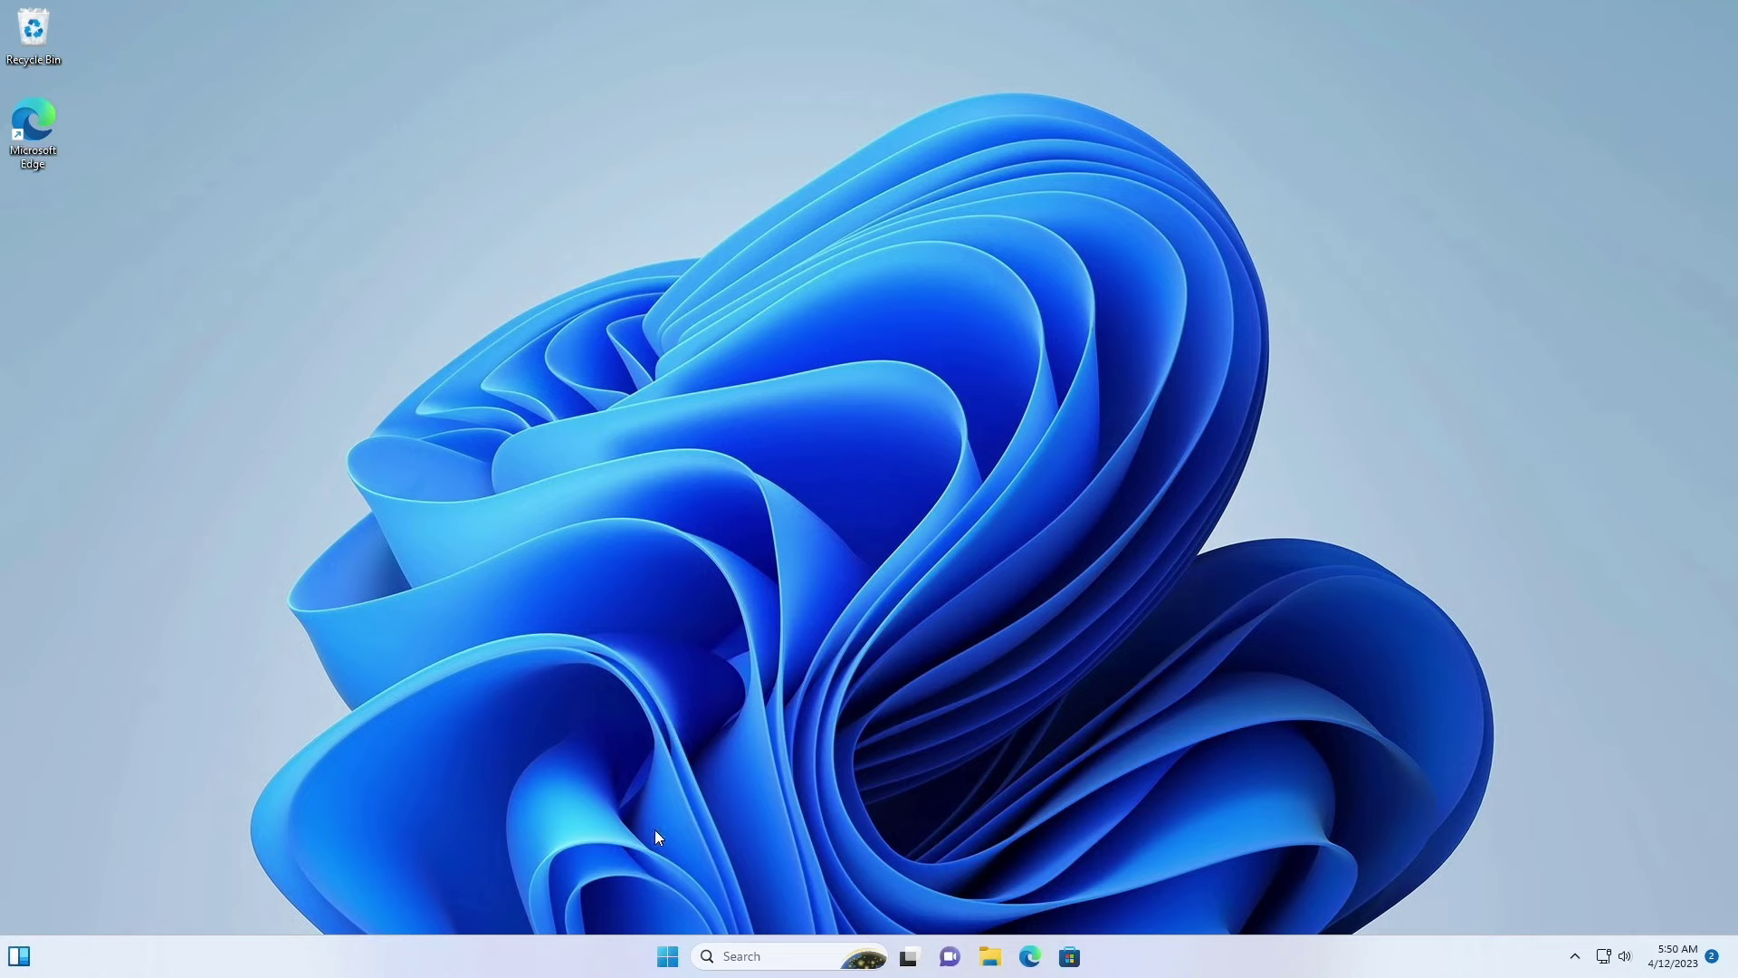
pyautogui.rightClick(667, 956)
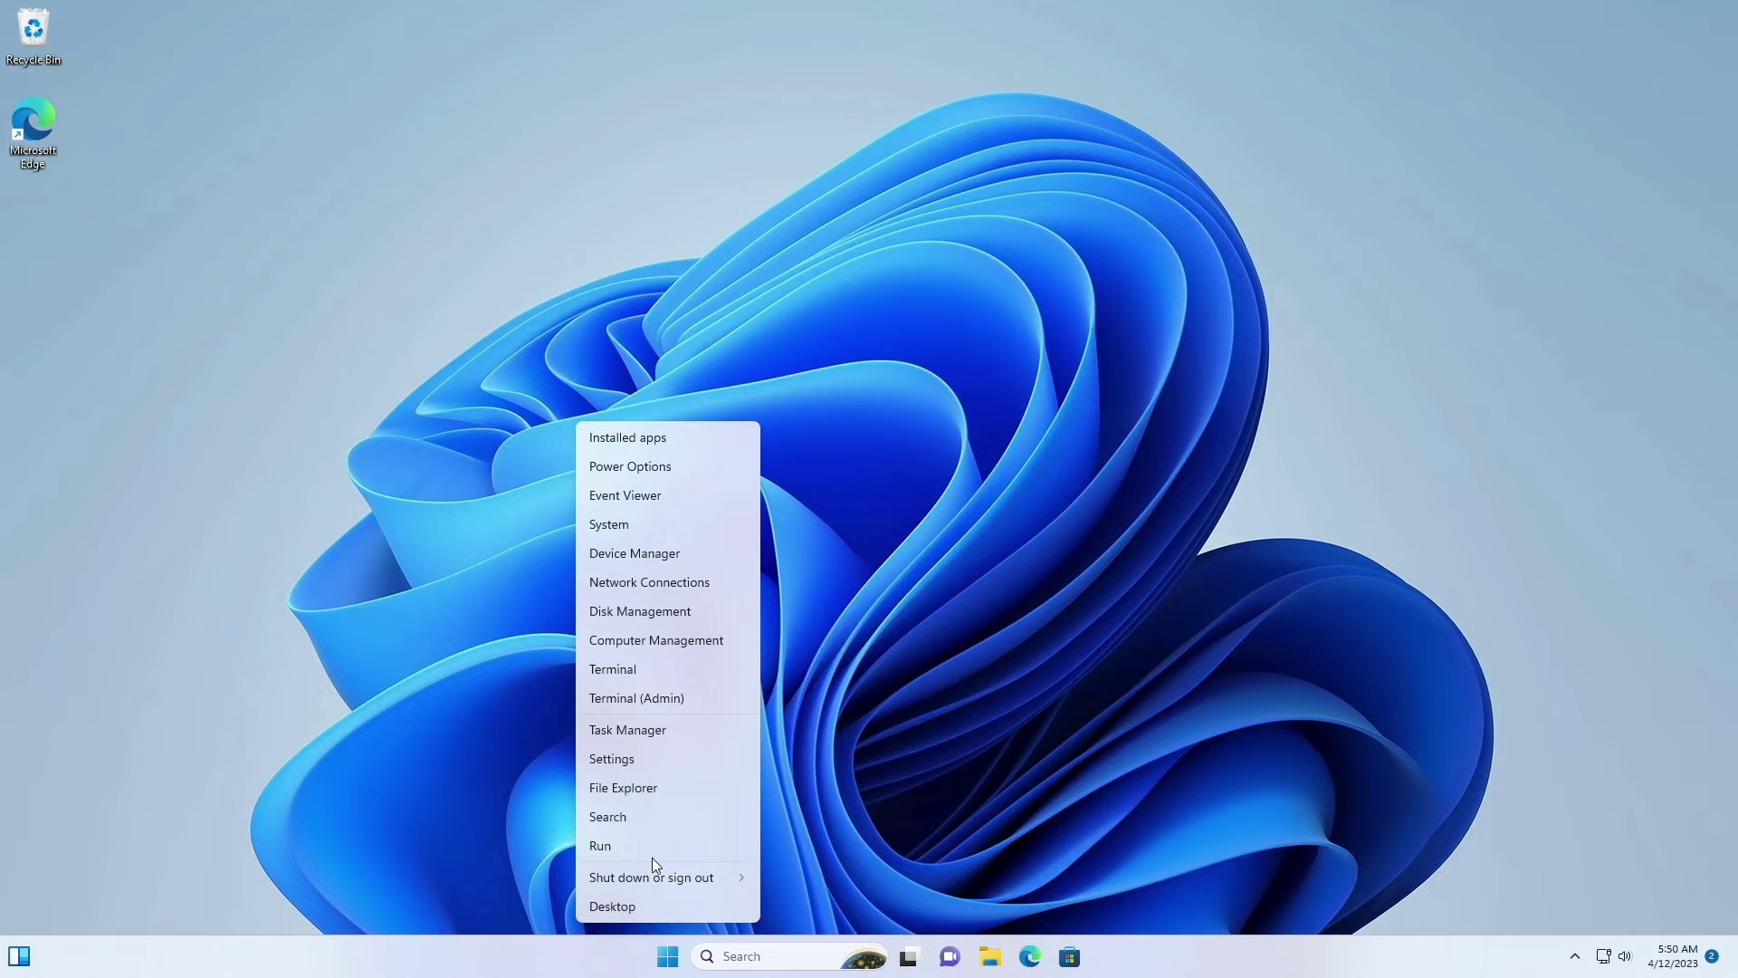
pyautogui.click(618, 762)
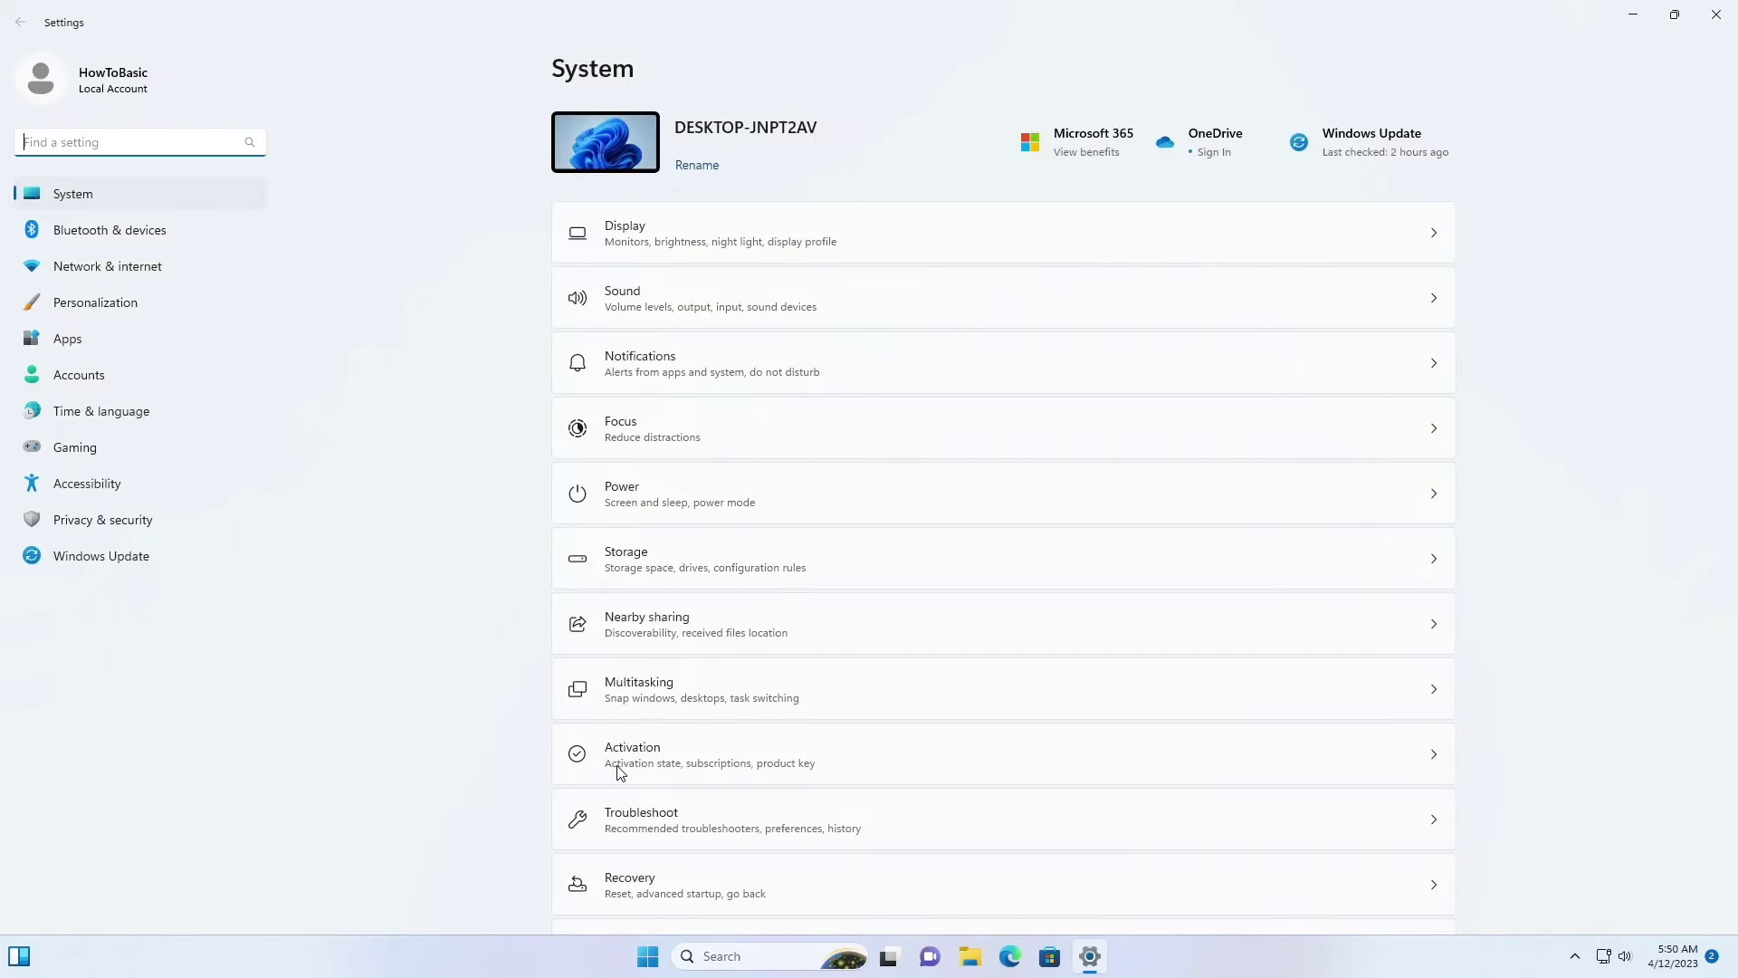
pyautogui.click(83, 382)
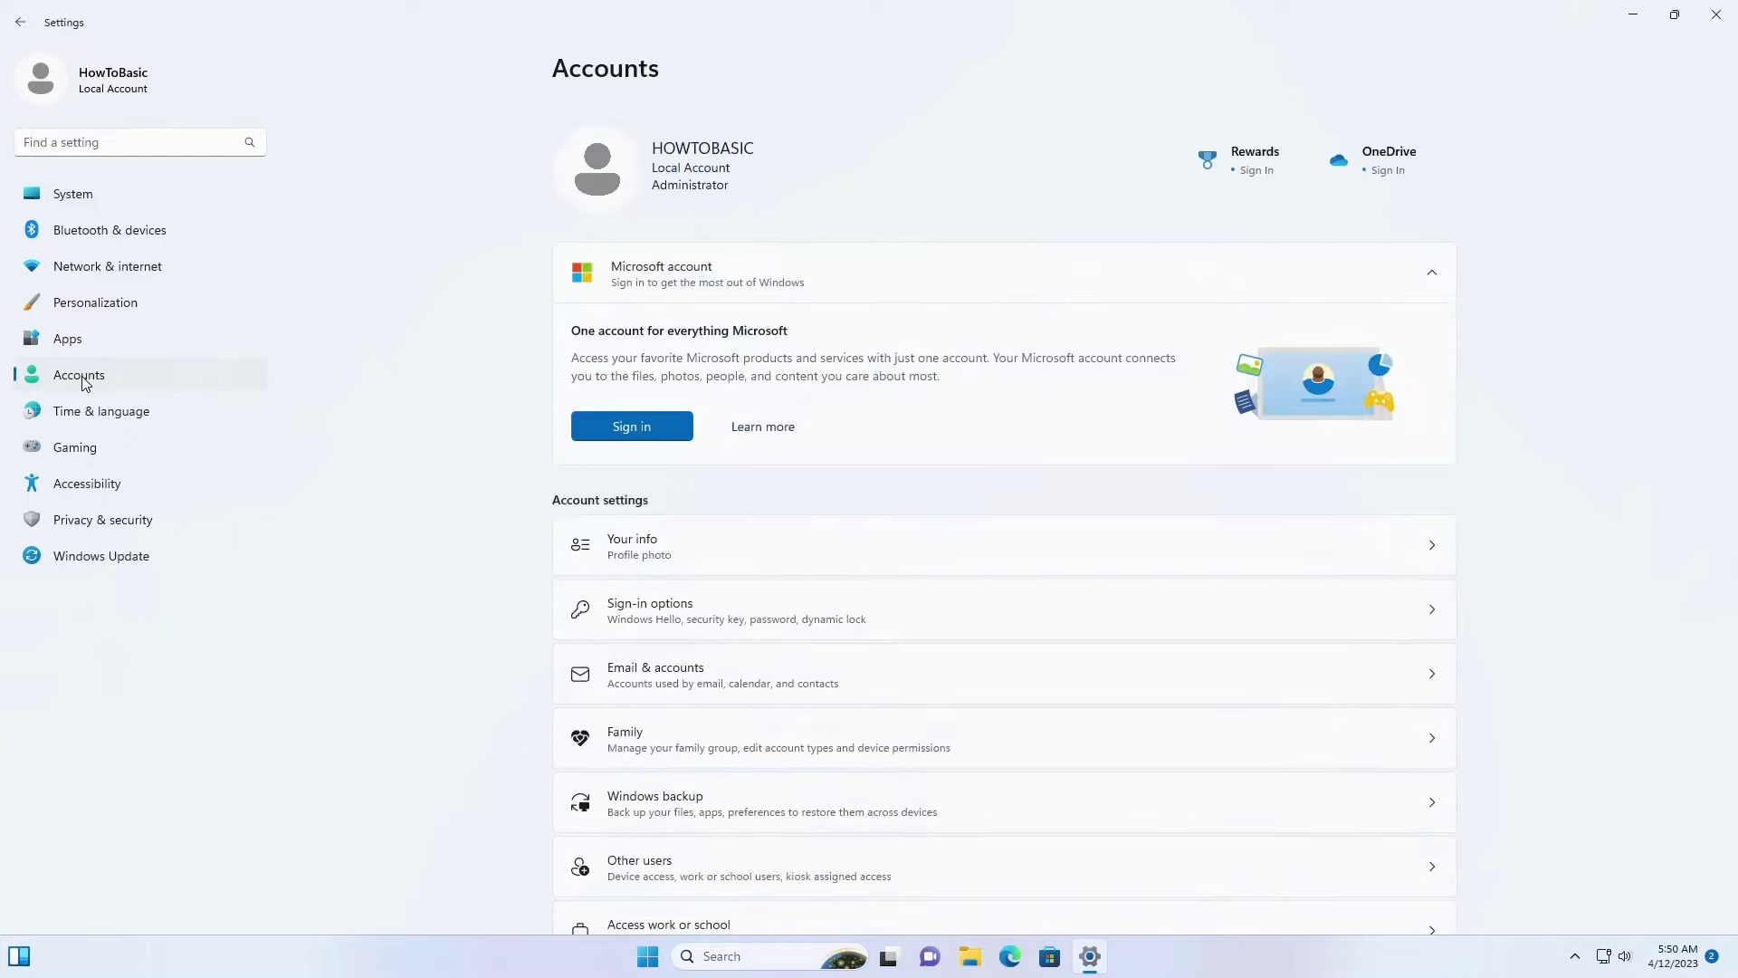
pyautogui.click(645, 614)
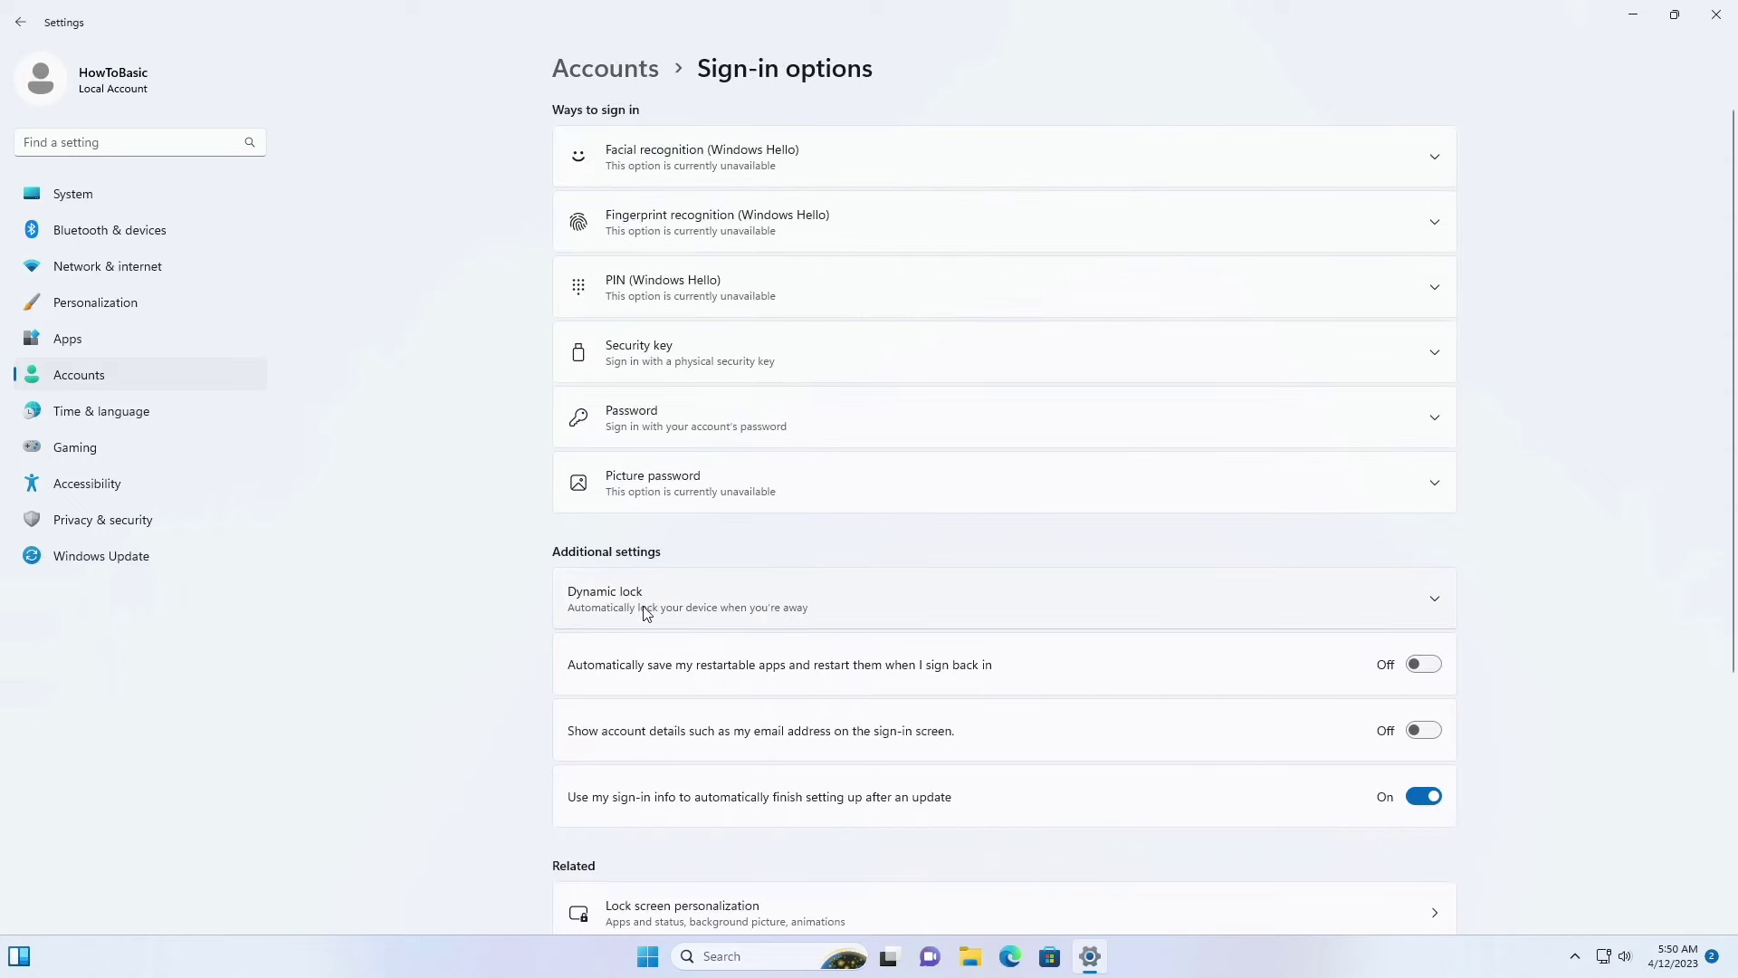
pyautogui.click(622, 426)
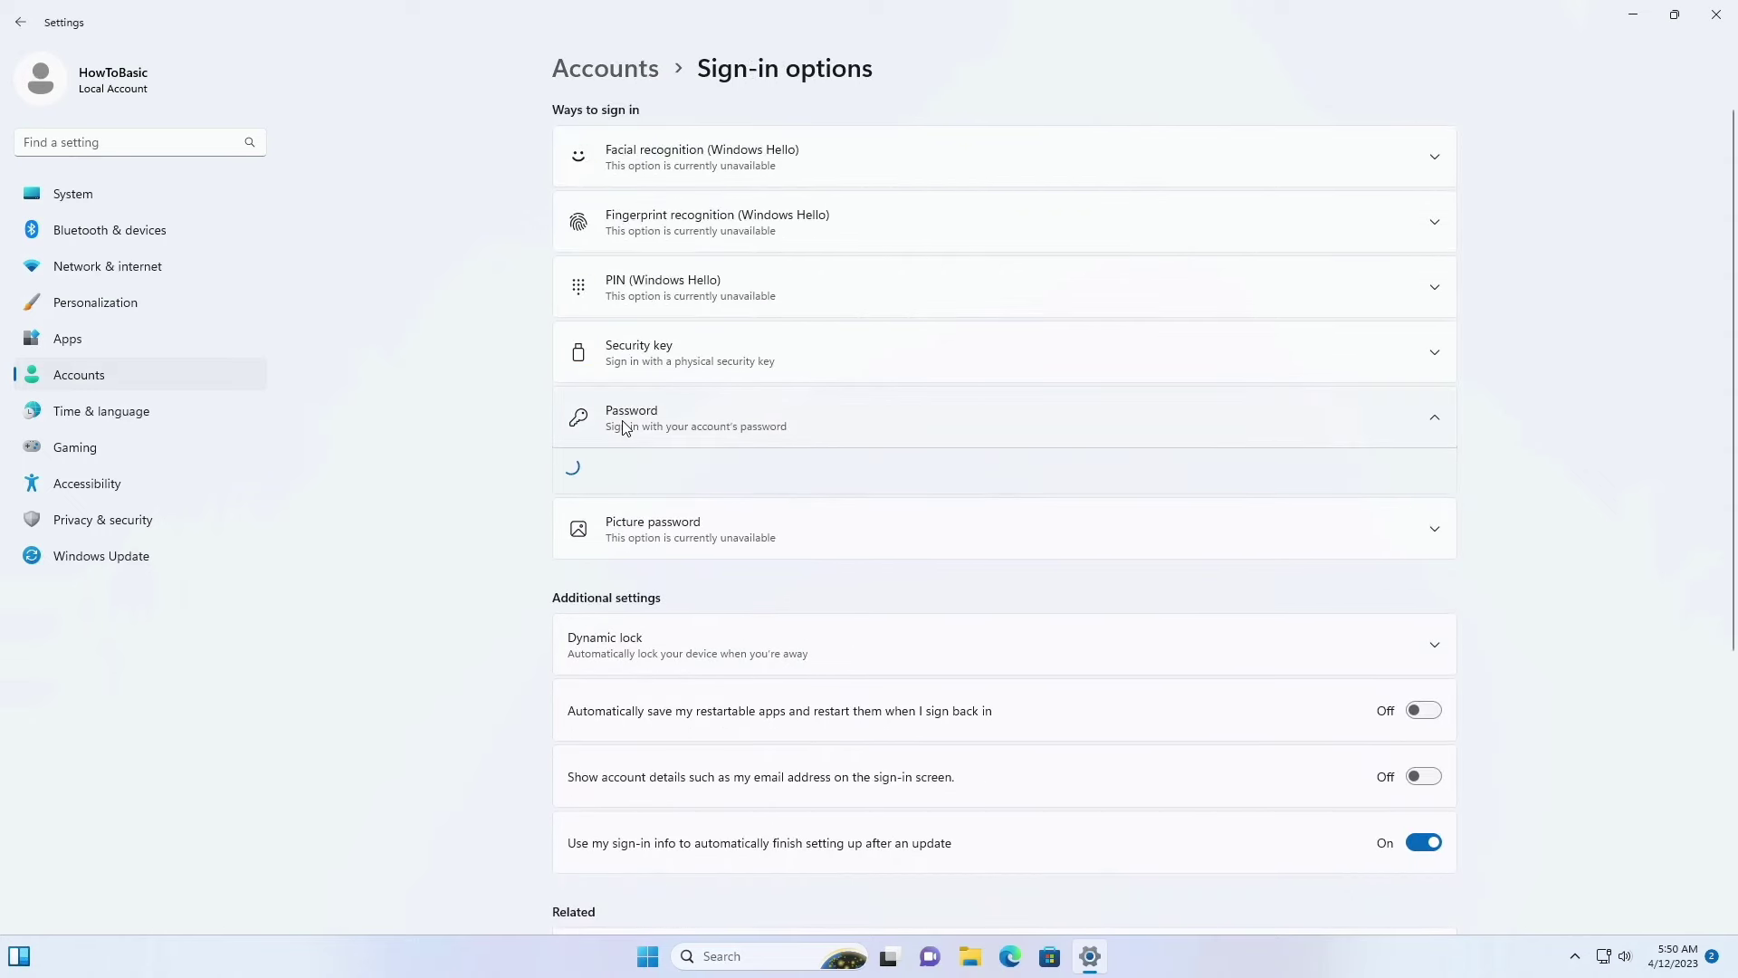
# Step: Add a password to the local account, confirm it, enter a hint, and finish
pyautogui.click(1347, 473)
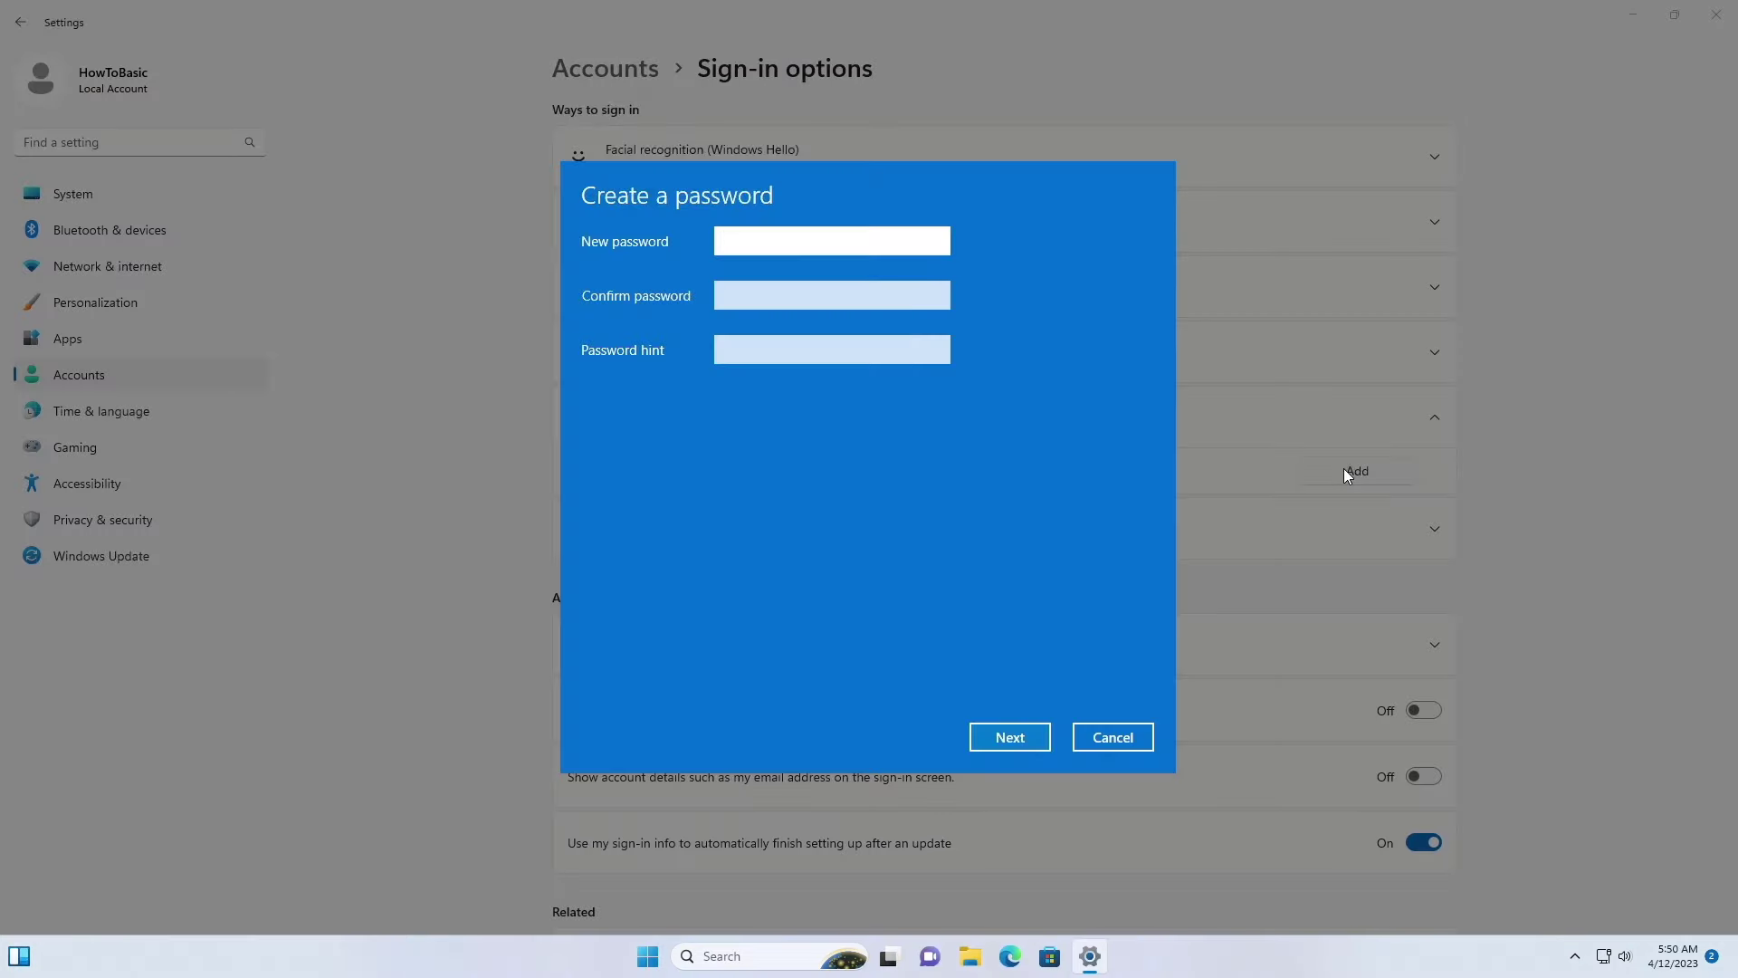
pyautogui.write('pass')
pyautogui.click(745, 298)
pyautogui.write('pass')
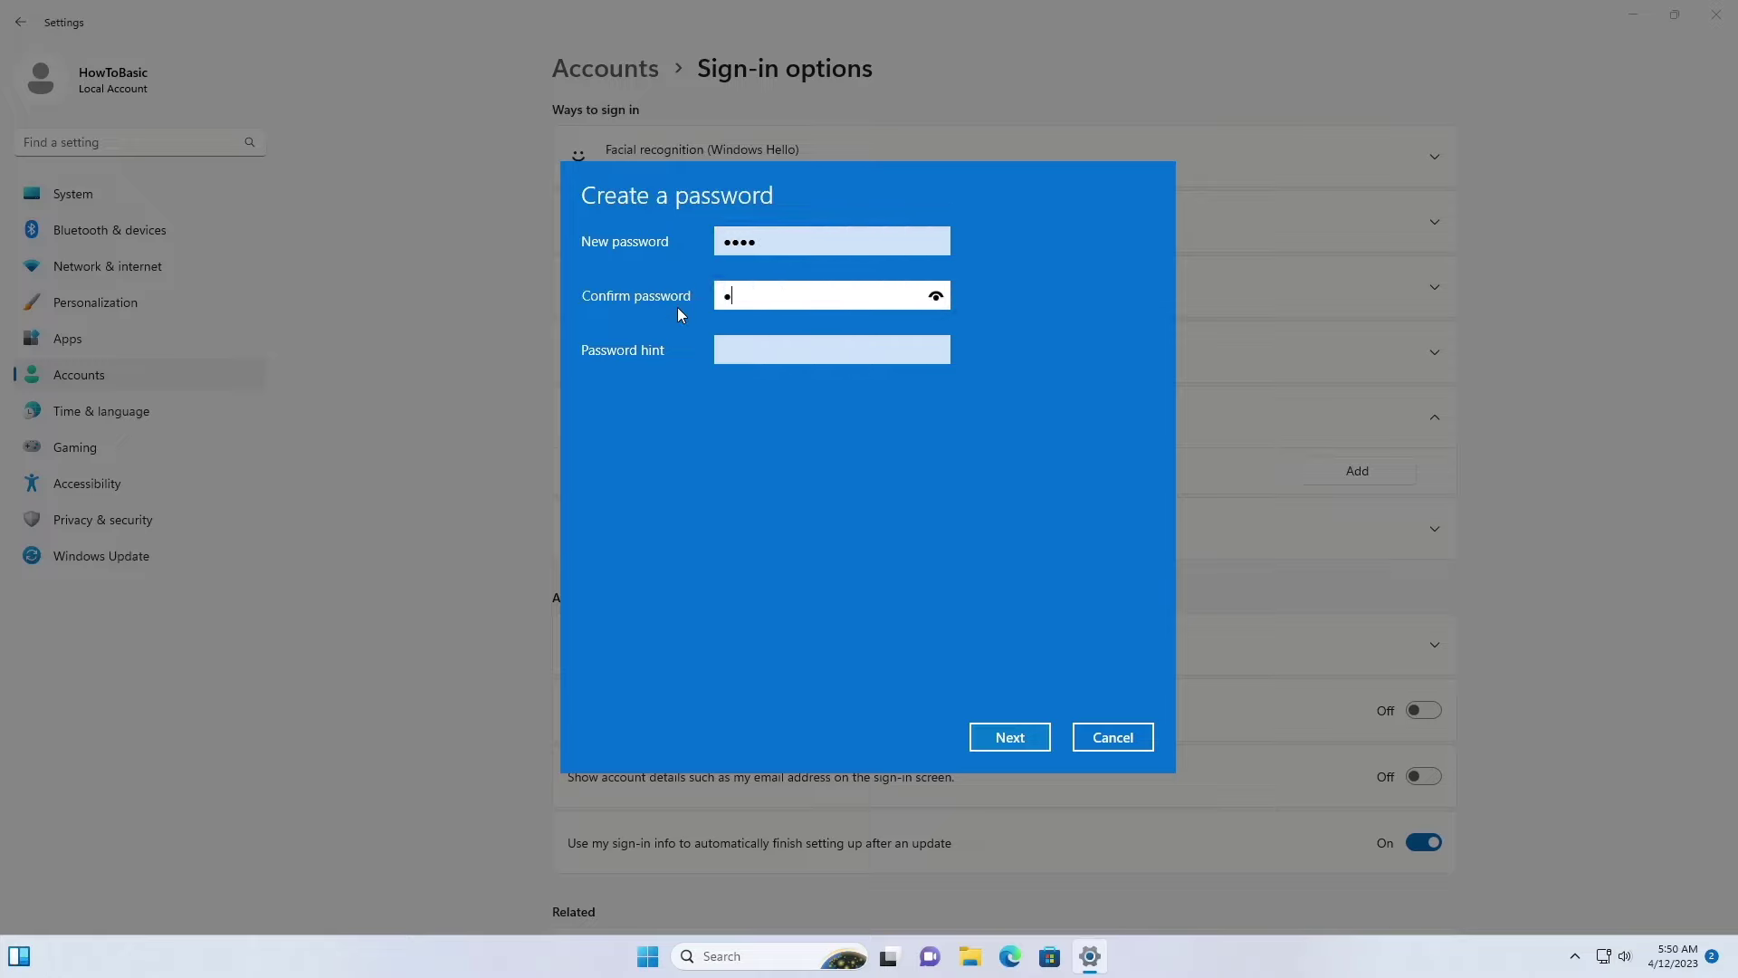
pyautogui.click(747, 352)
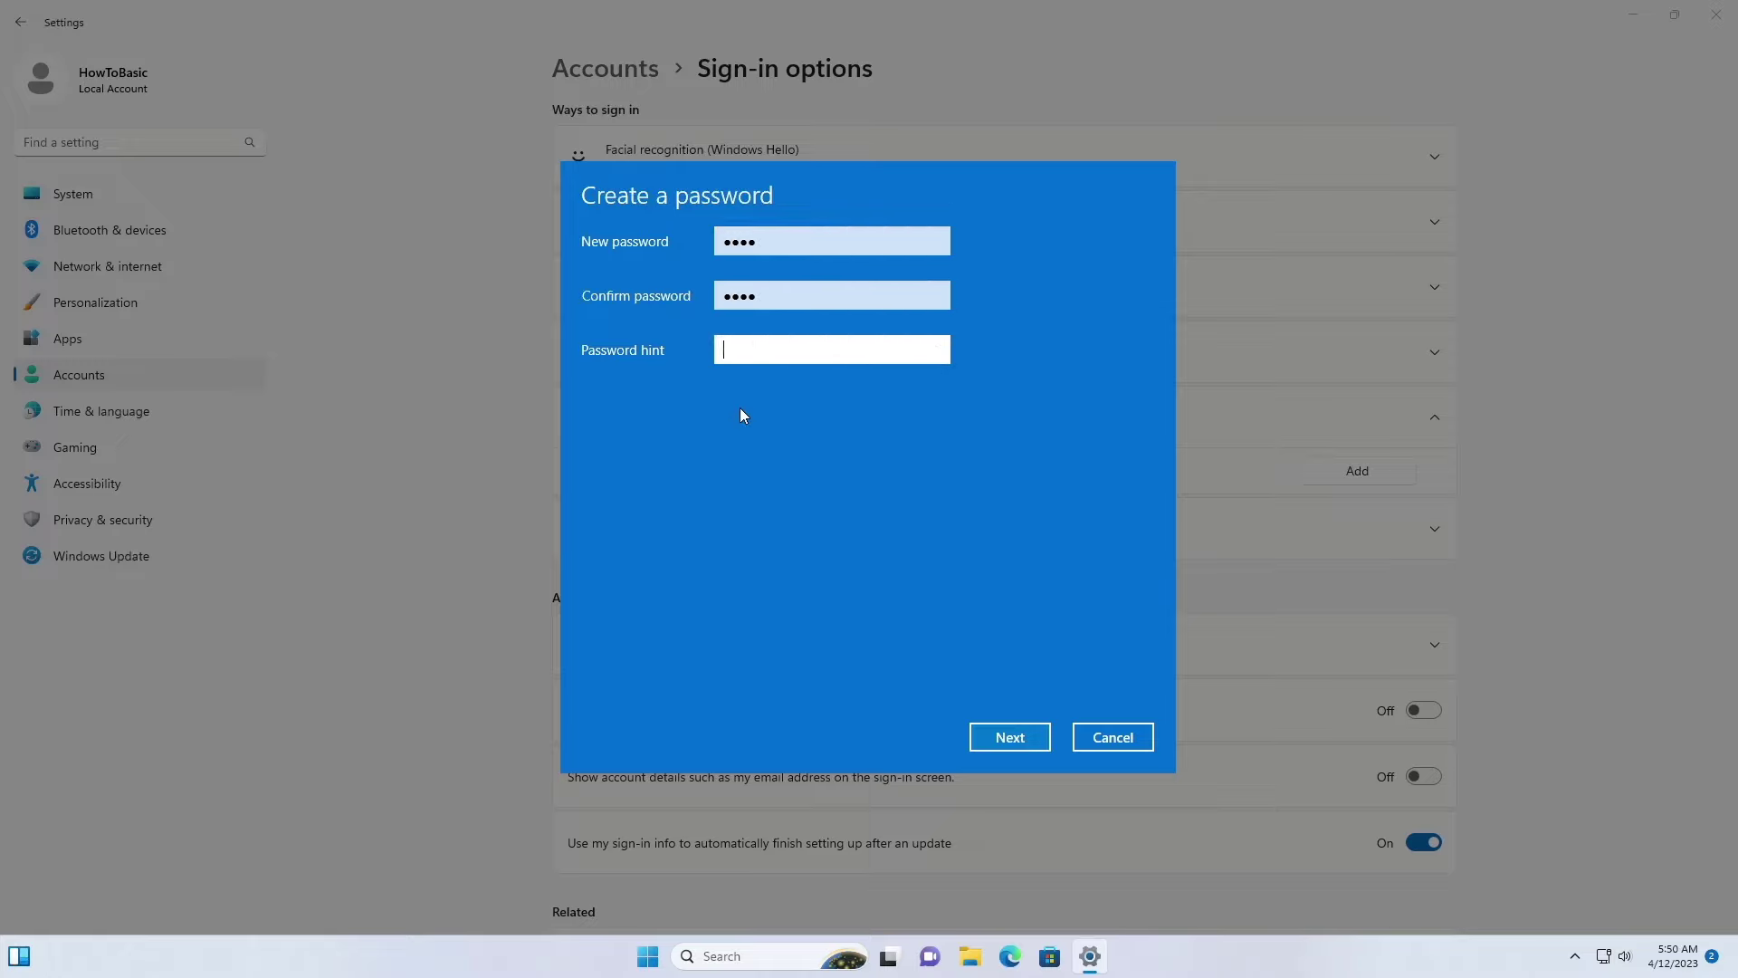
pyautogui.write('test')
pyautogui.click(1019, 736)
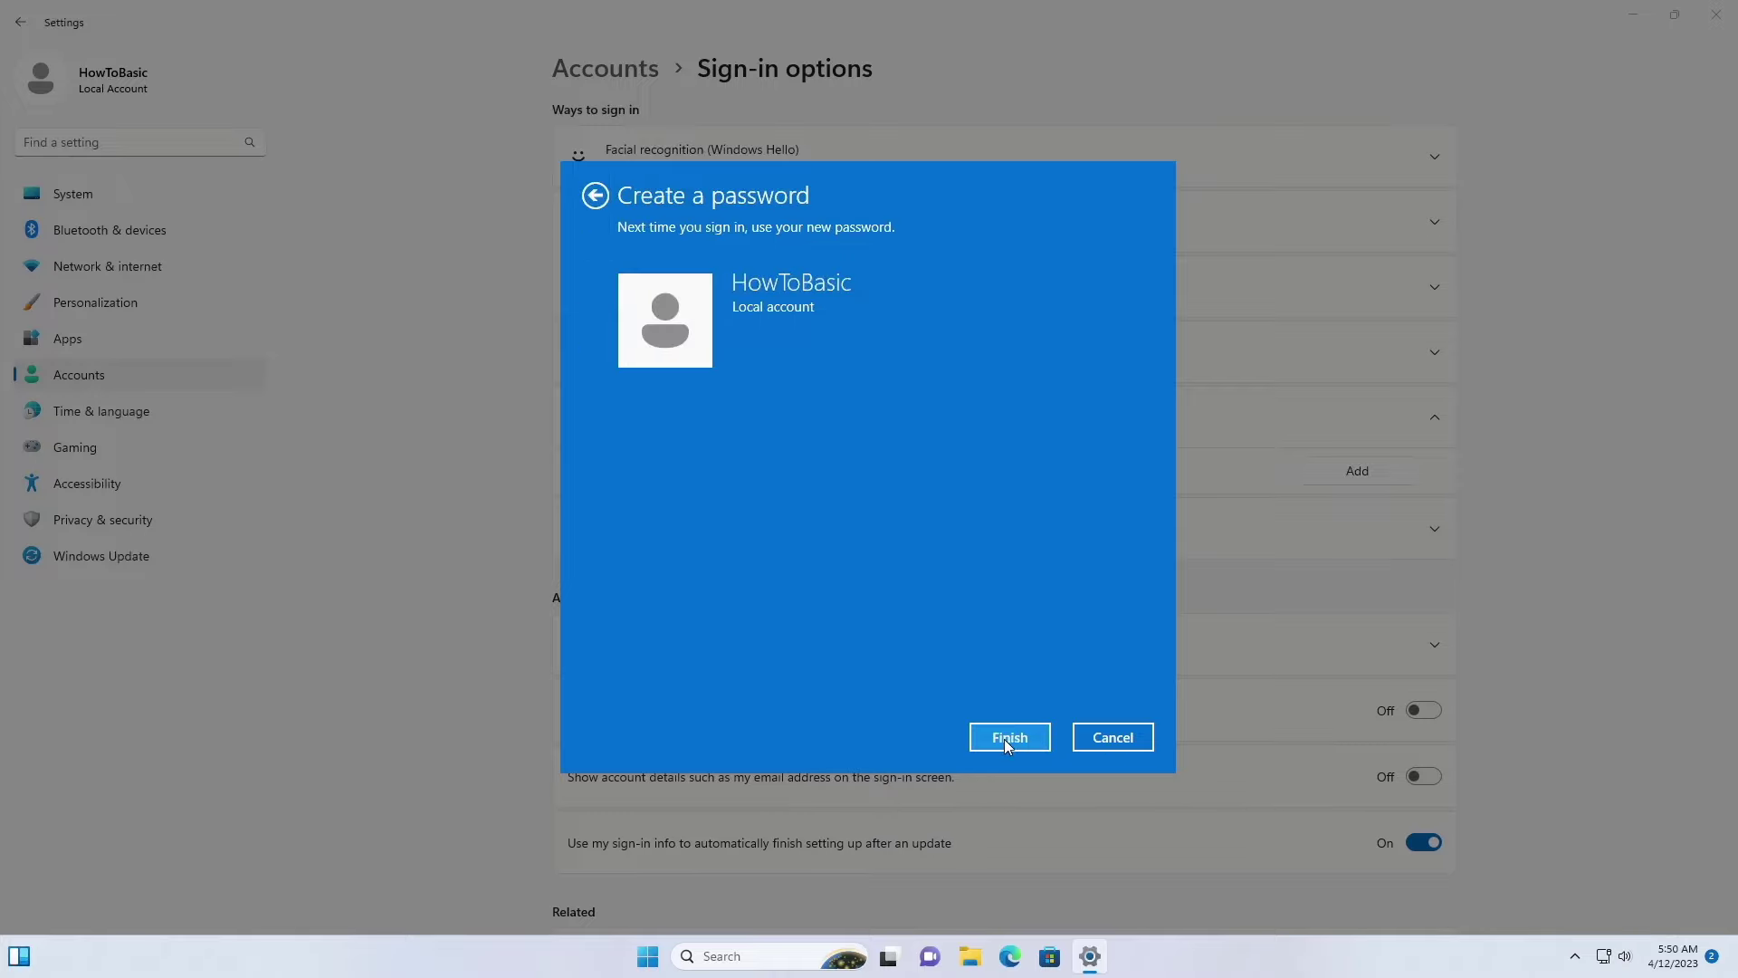
pyautogui.click(1002, 739)
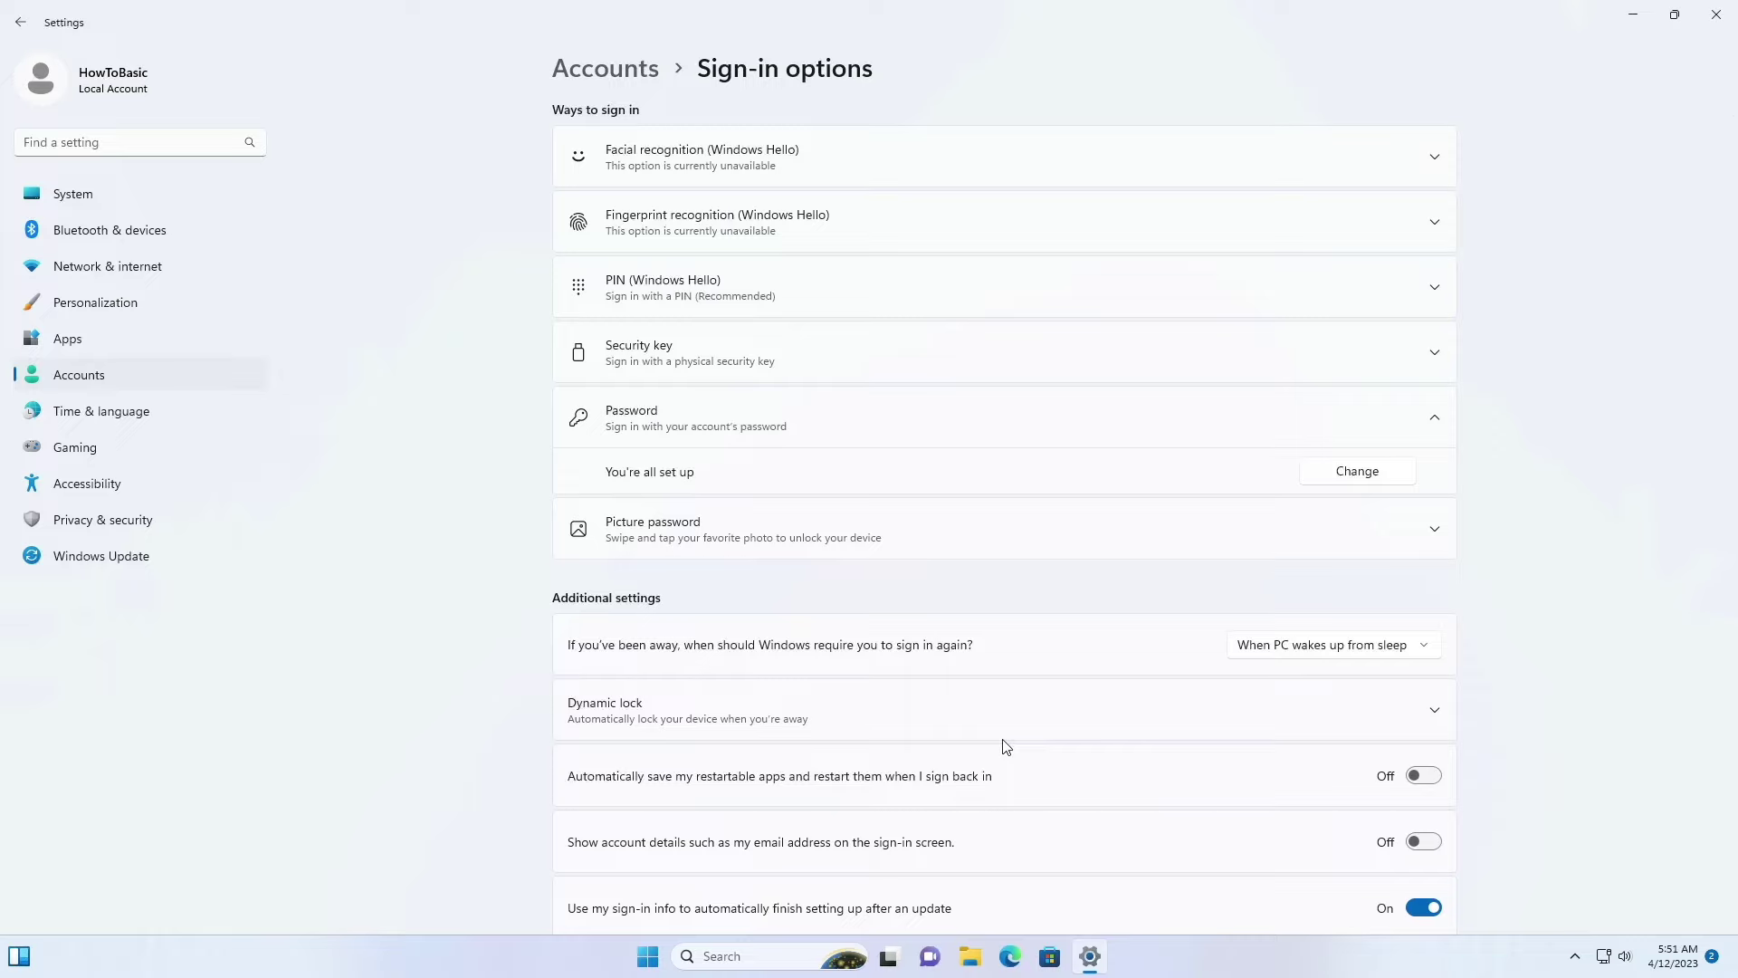
pyautogui.click(1714, 16)
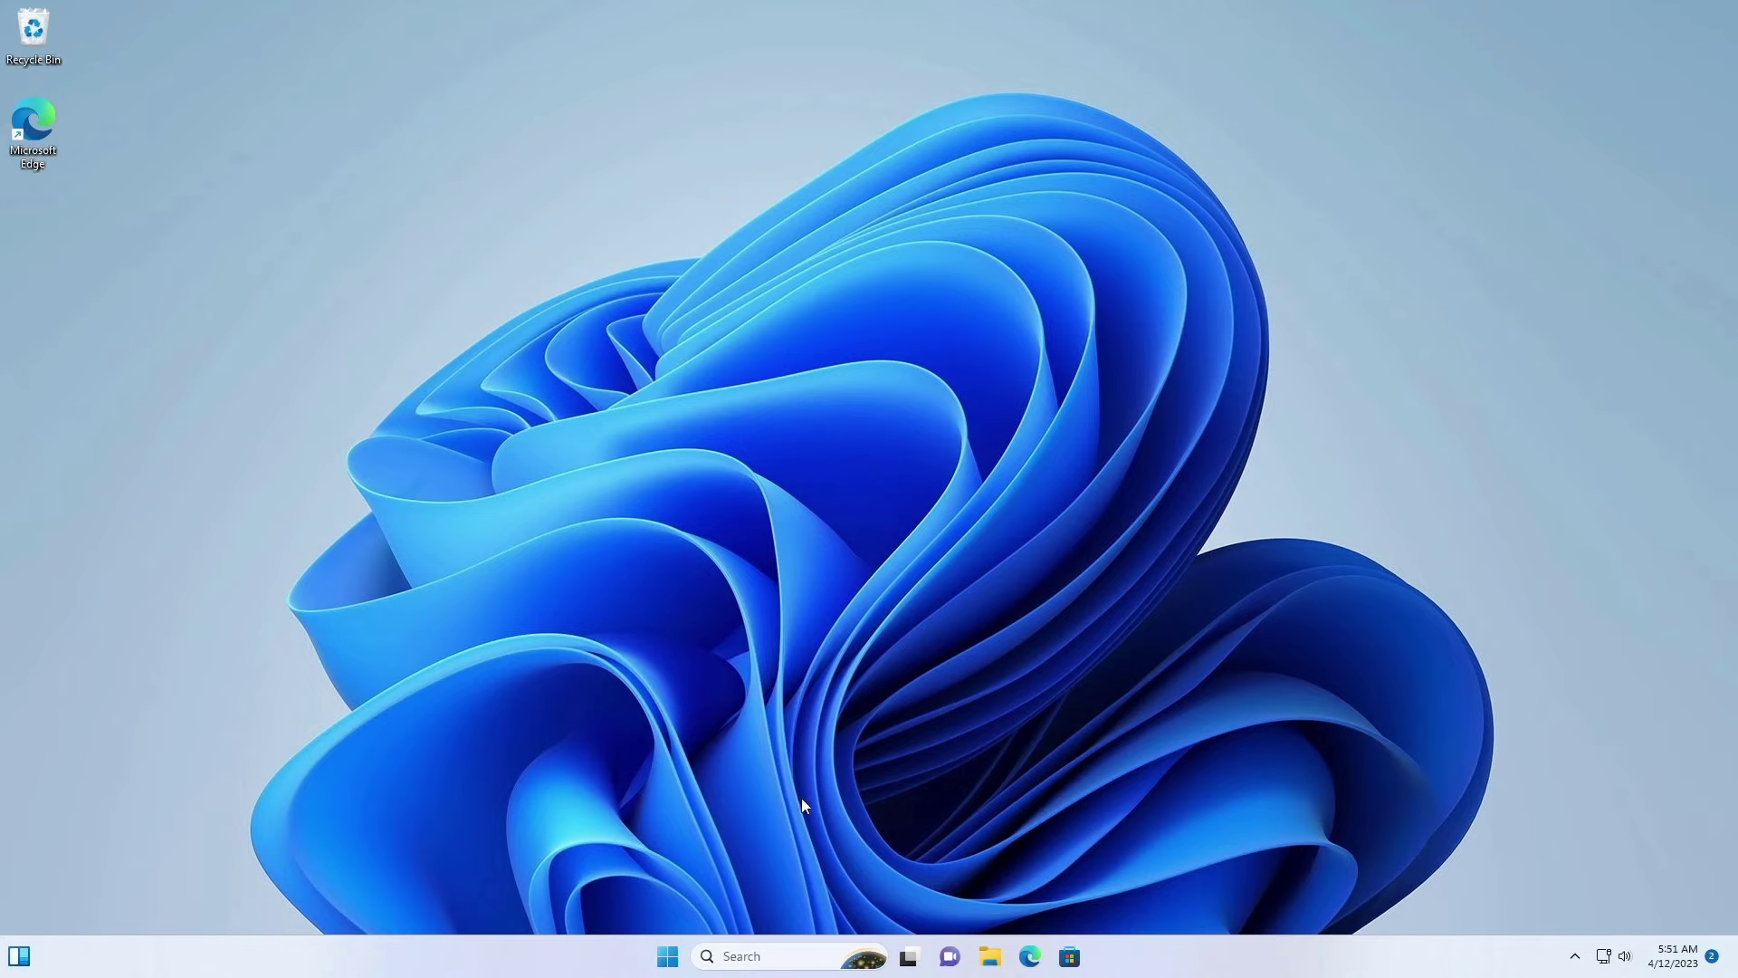
# Step: Lock the PC from the Start account menu and sign back in with the new password
pyautogui.click(675, 960)
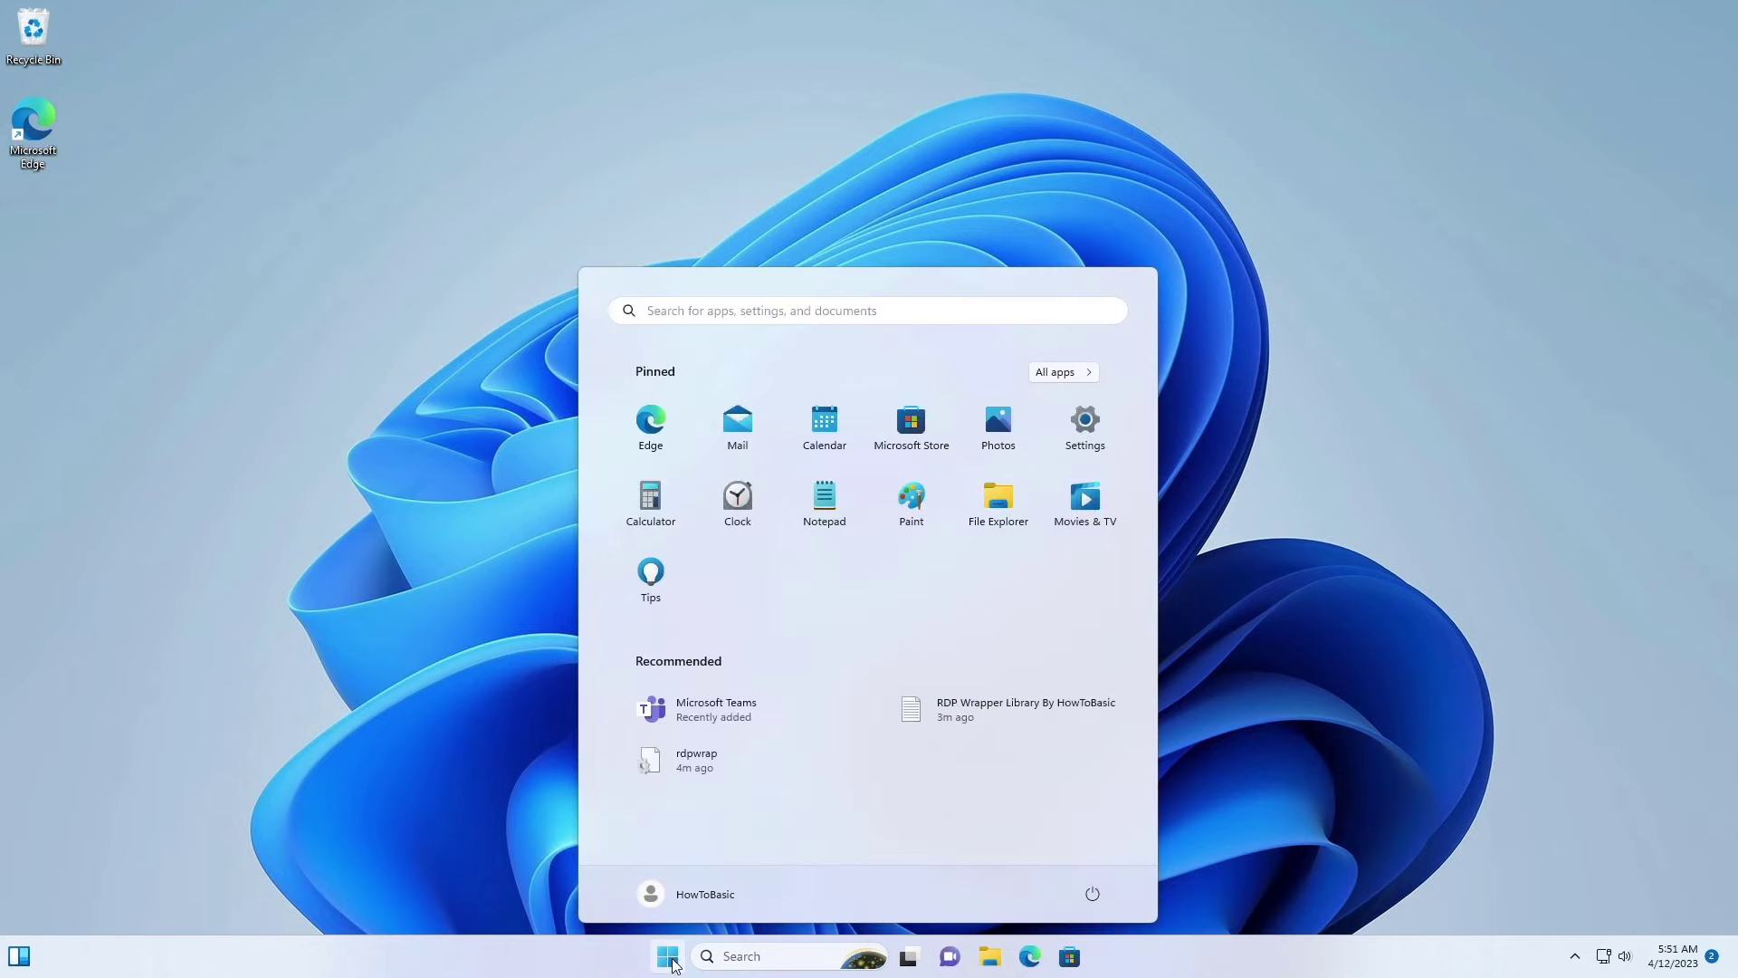
pyautogui.click(707, 896)
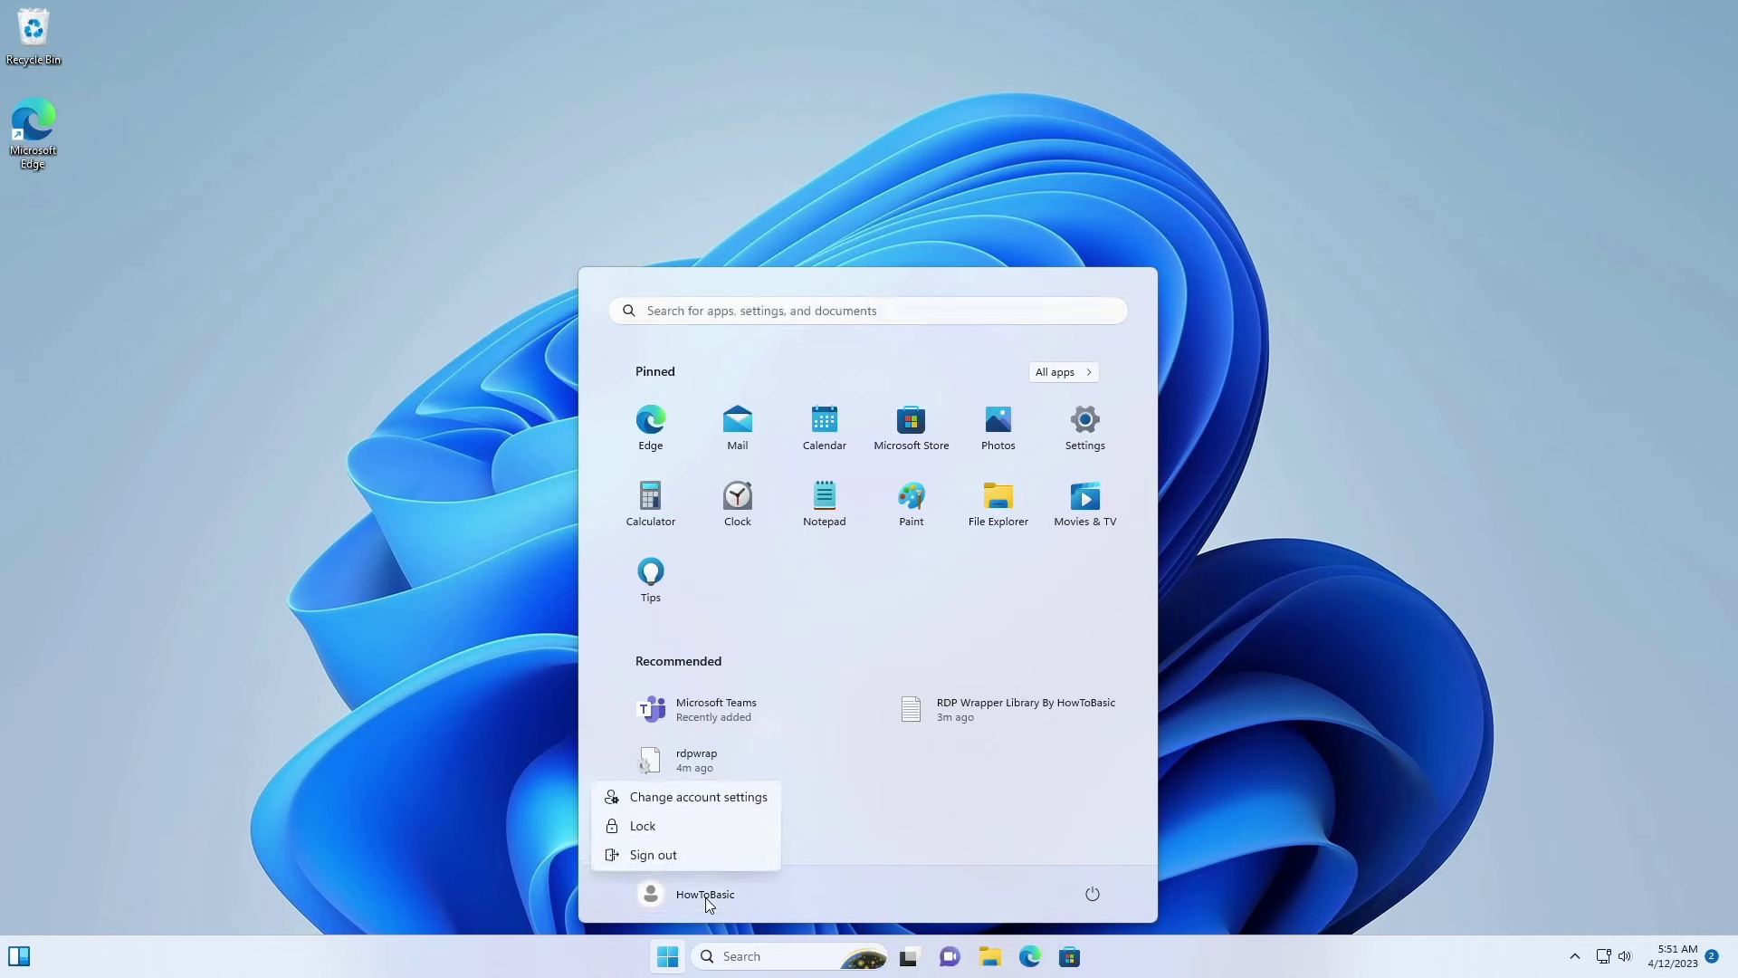
pyautogui.click(659, 825)
pyautogui.click(849, 669)
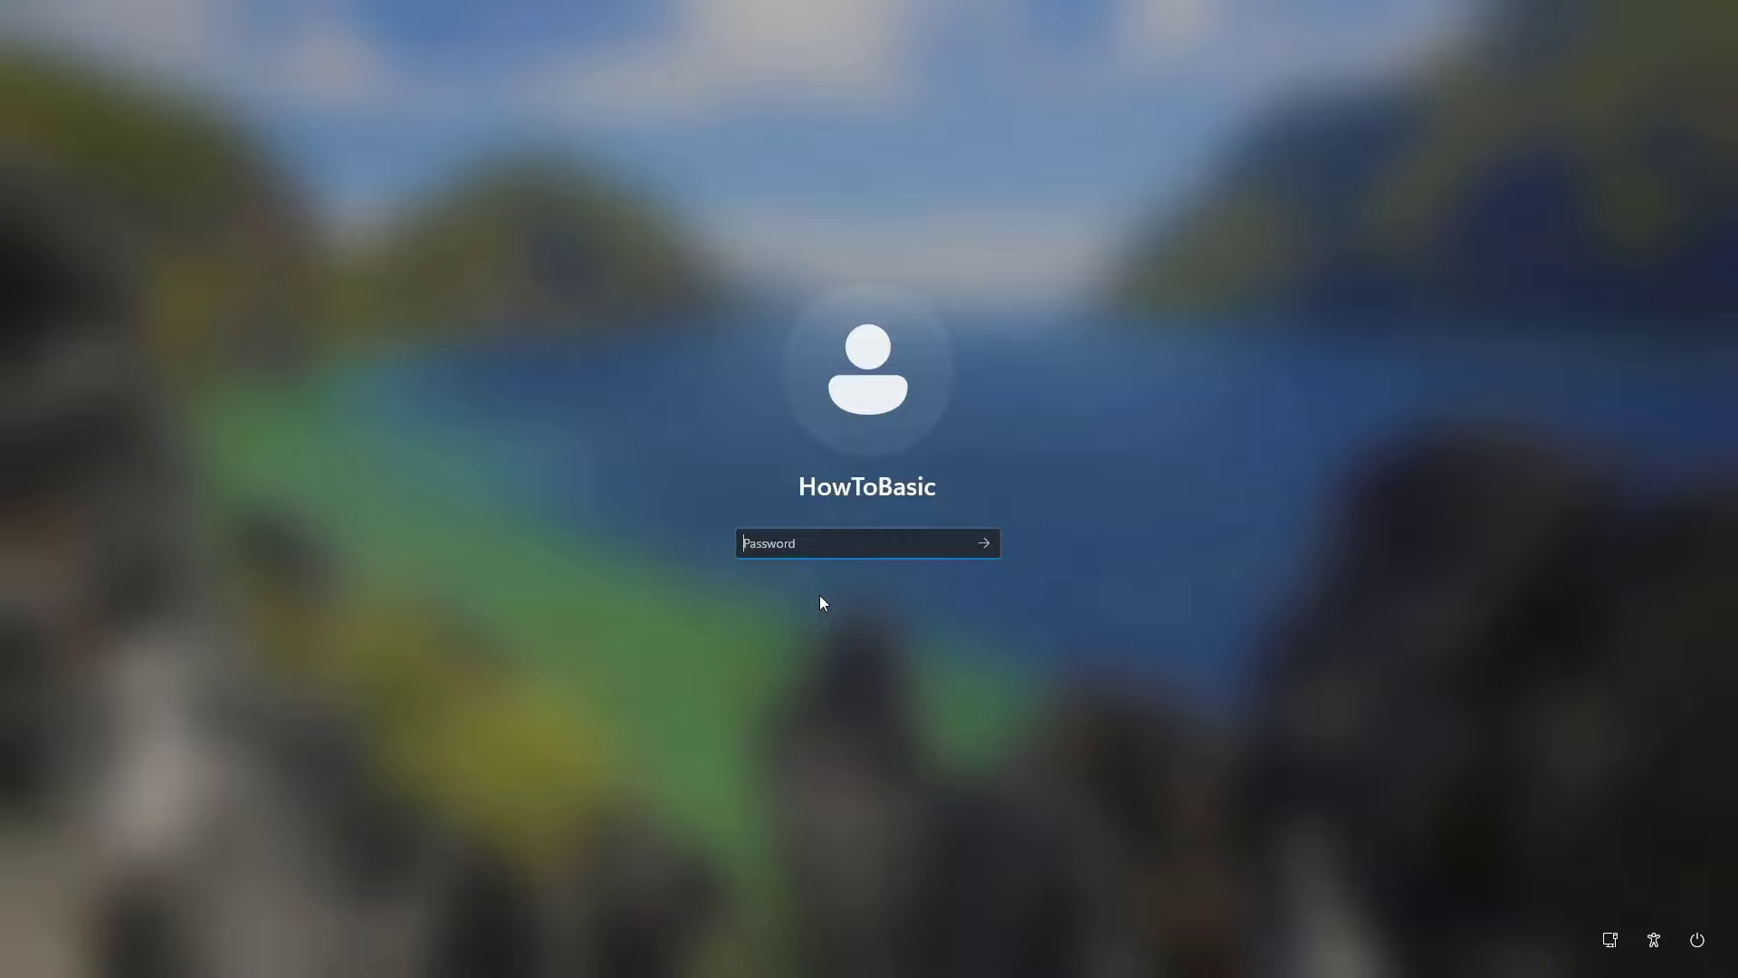
pyautogui.write('1234')
pyautogui.click(981, 545)
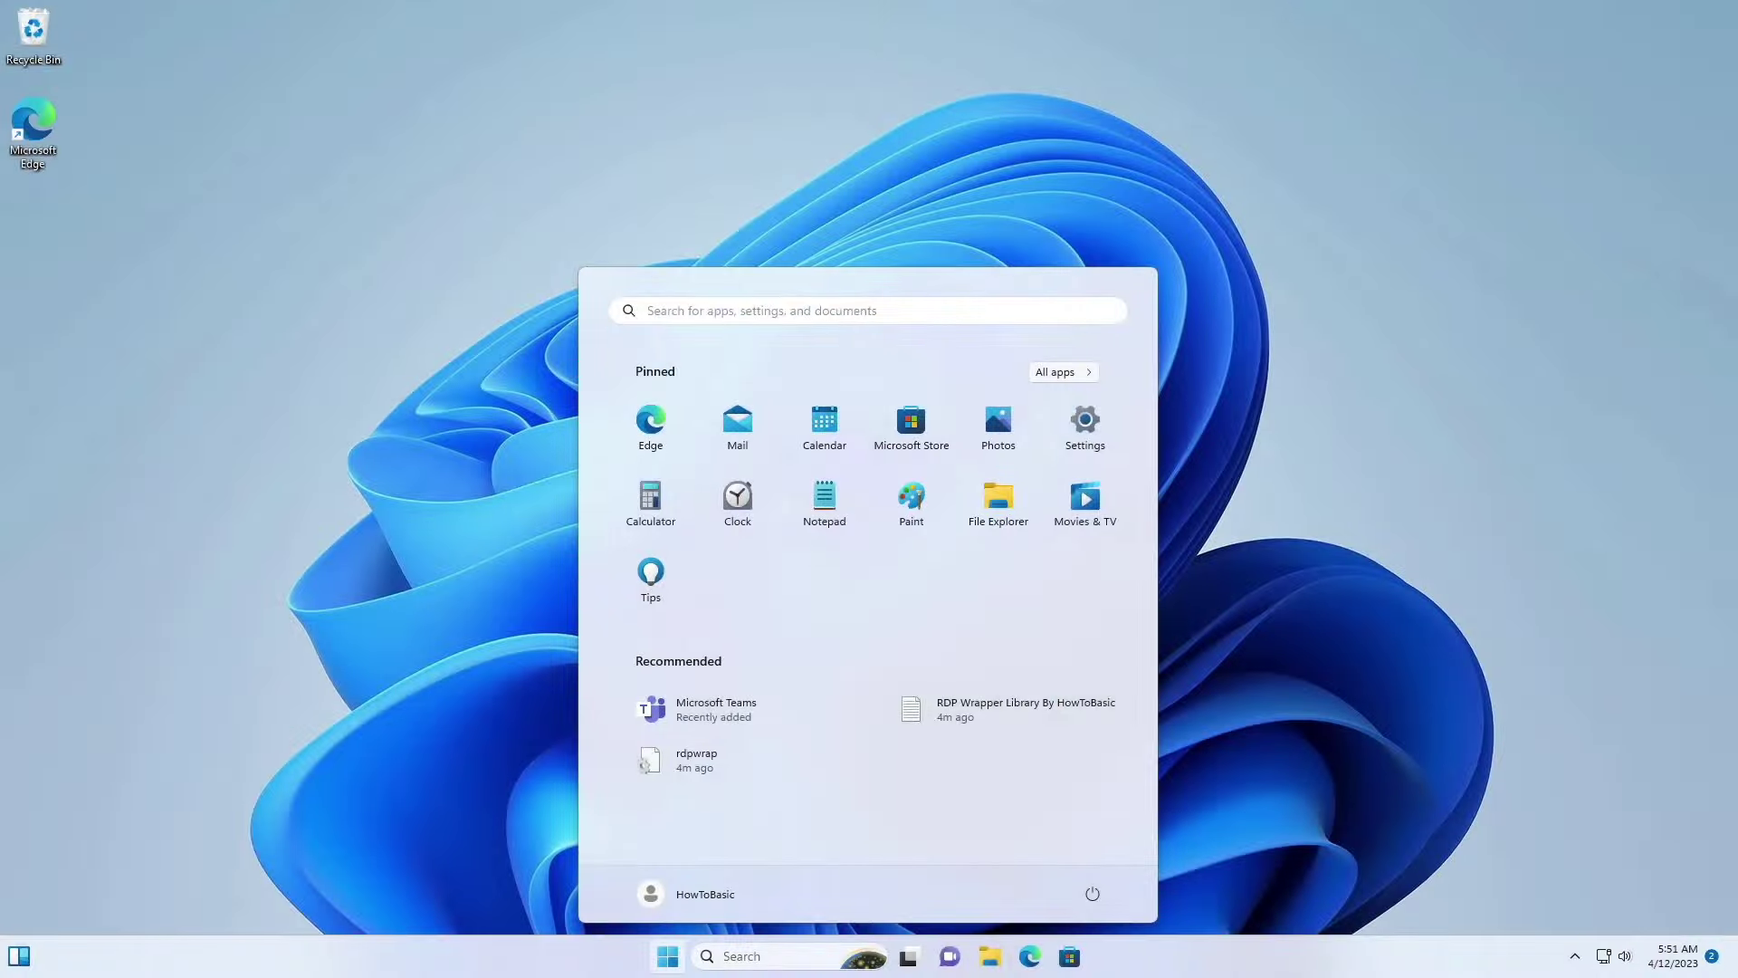
pyautogui.click(621, 967)
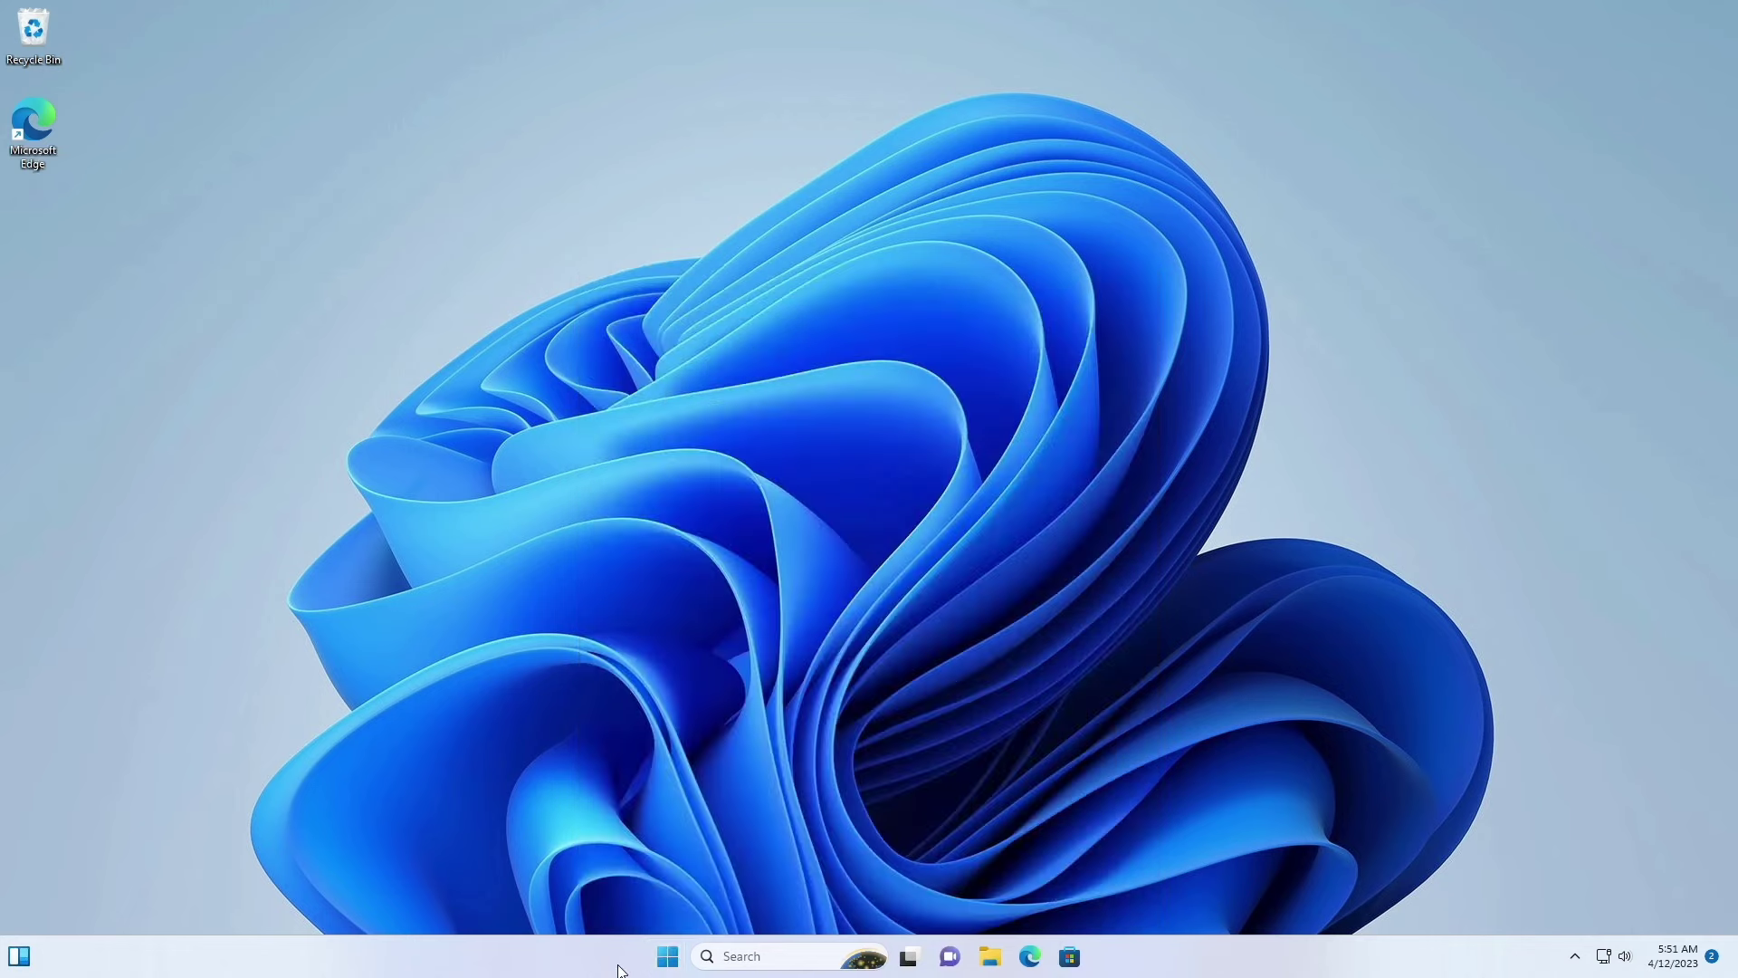
# Step: Open the Ethernet properties in network settings and select the IPv4 address 192.168.50.51
pyautogui.rightClick(1607, 959)
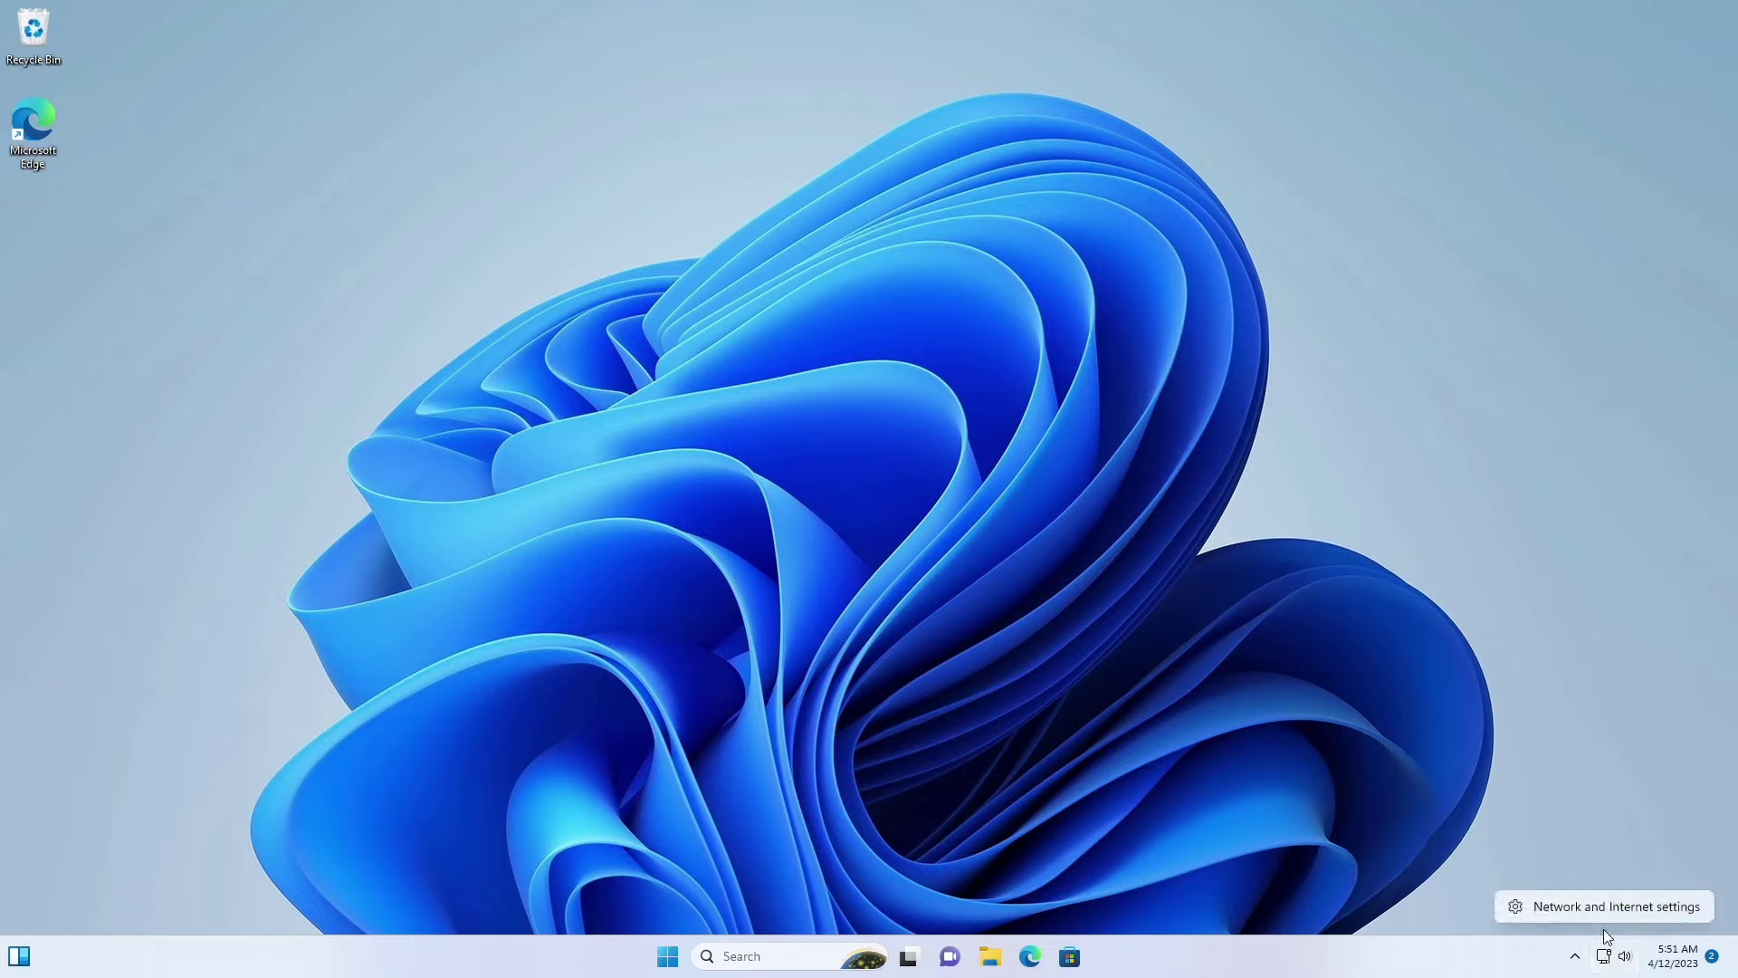
pyautogui.click(1600, 912)
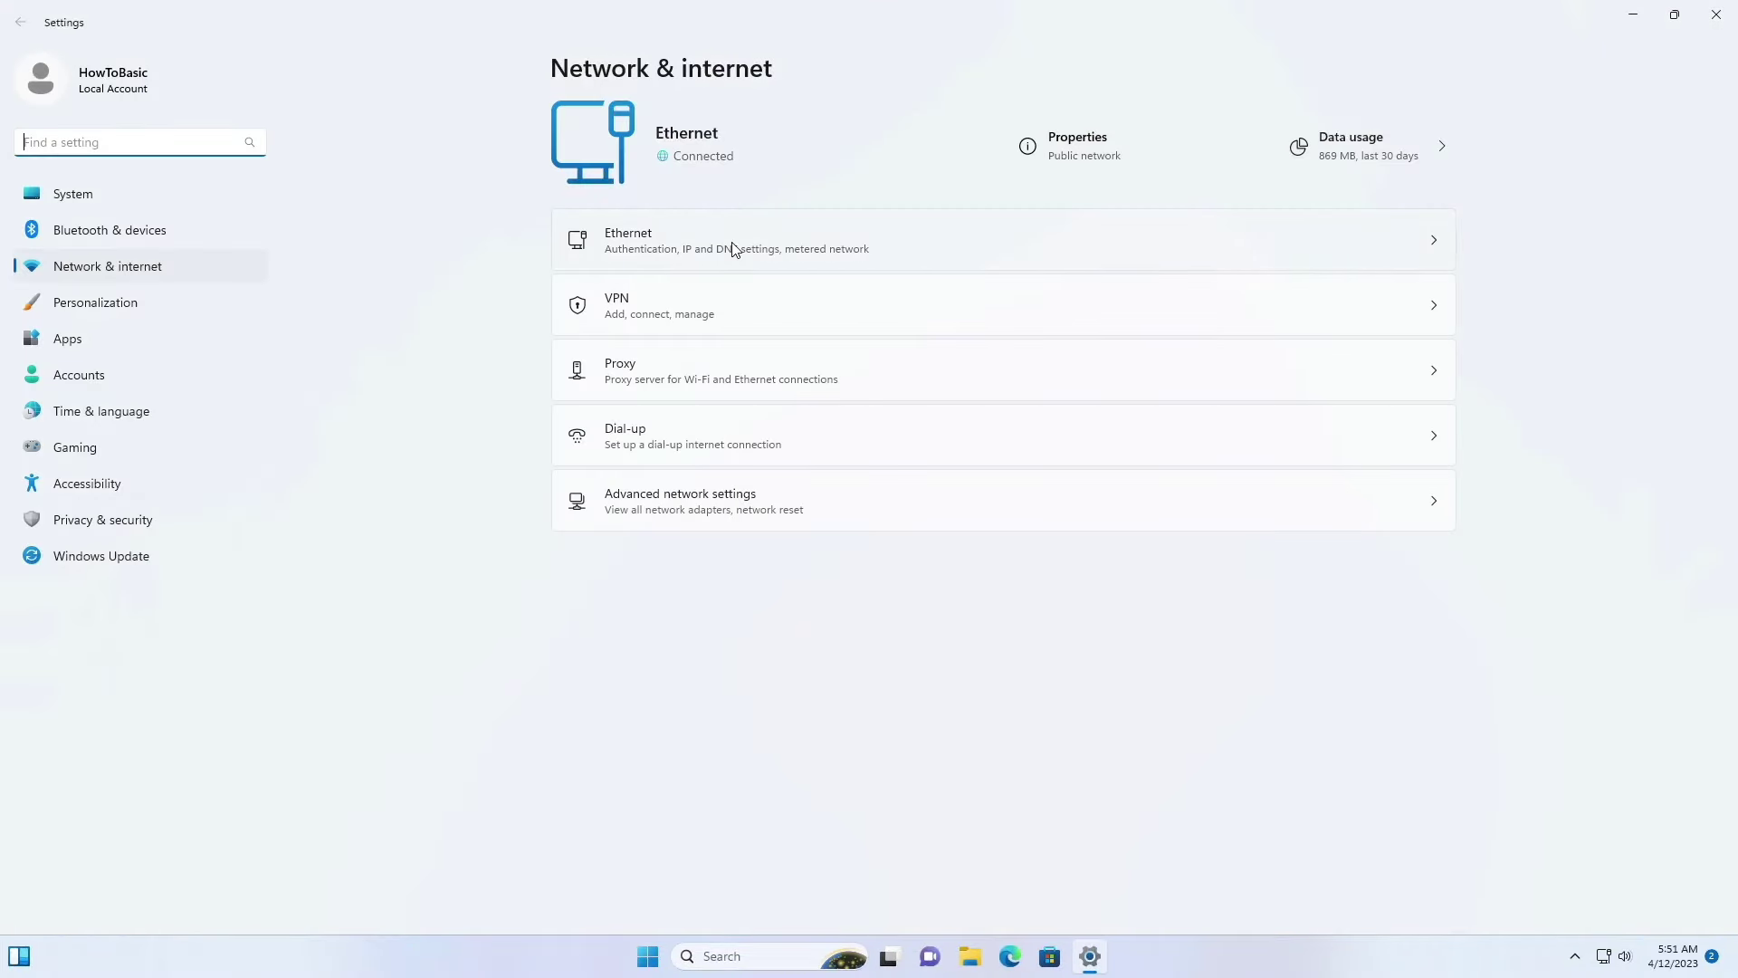
pyautogui.click(1063, 146)
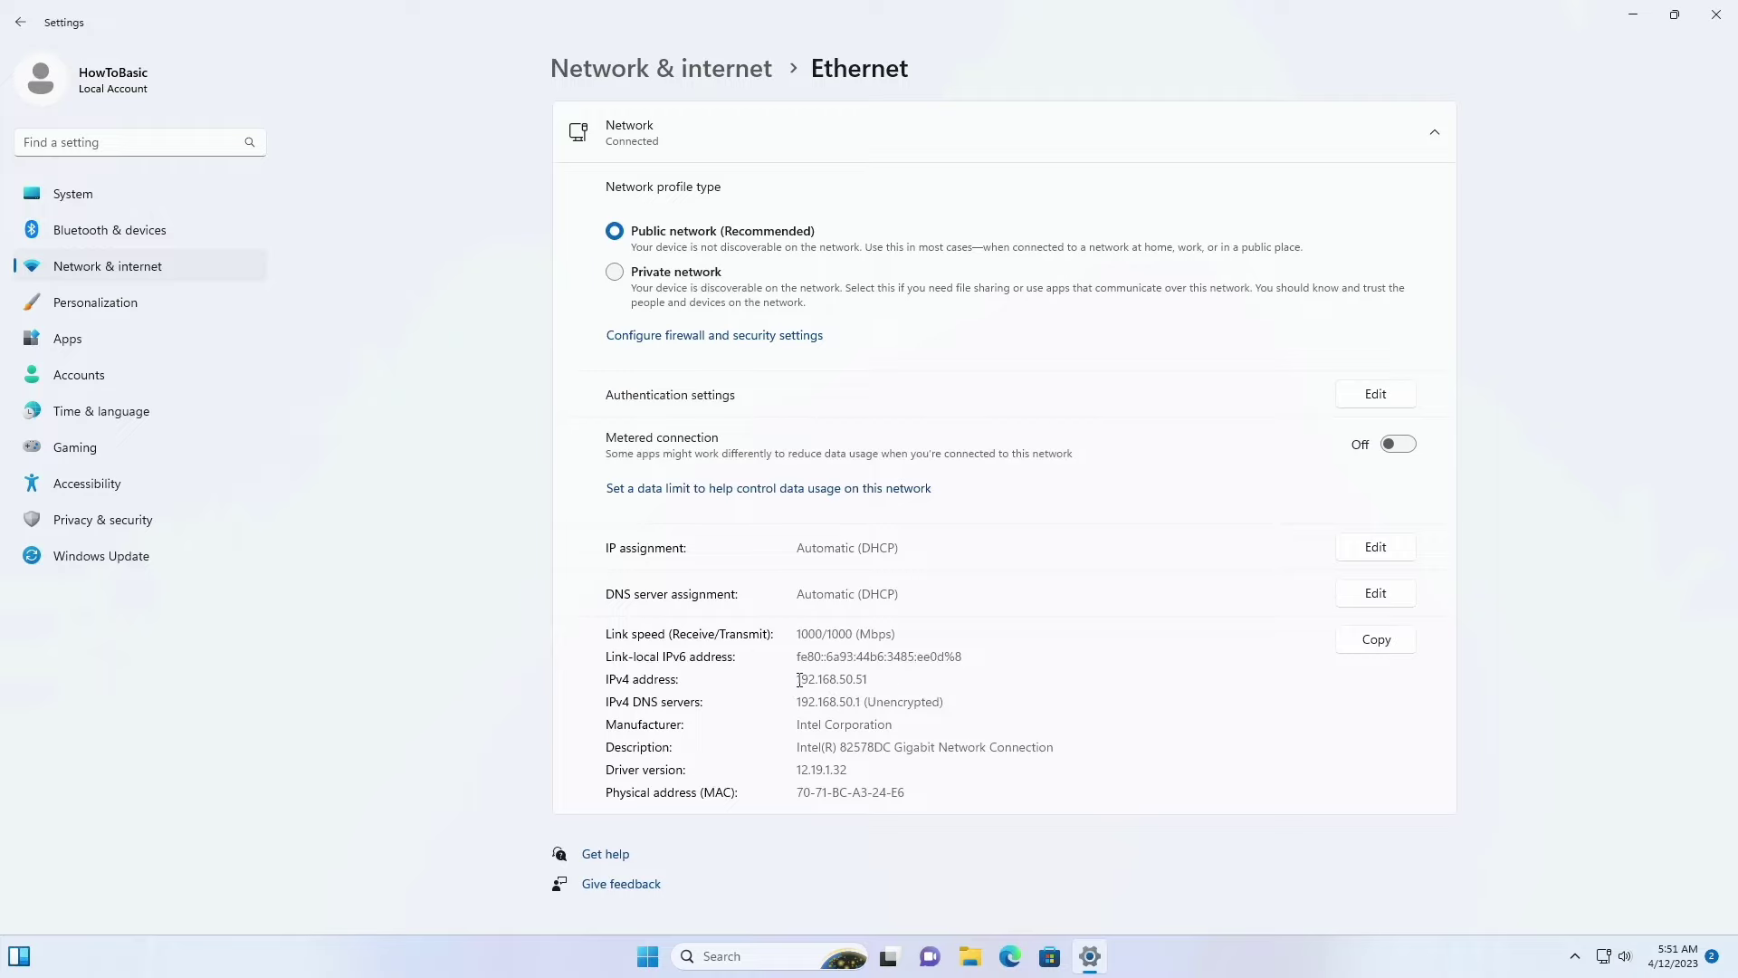
pyautogui.moveTo(797, 681); pyautogui.dragTo(885, 679)
pyautogui.click(648, 956)
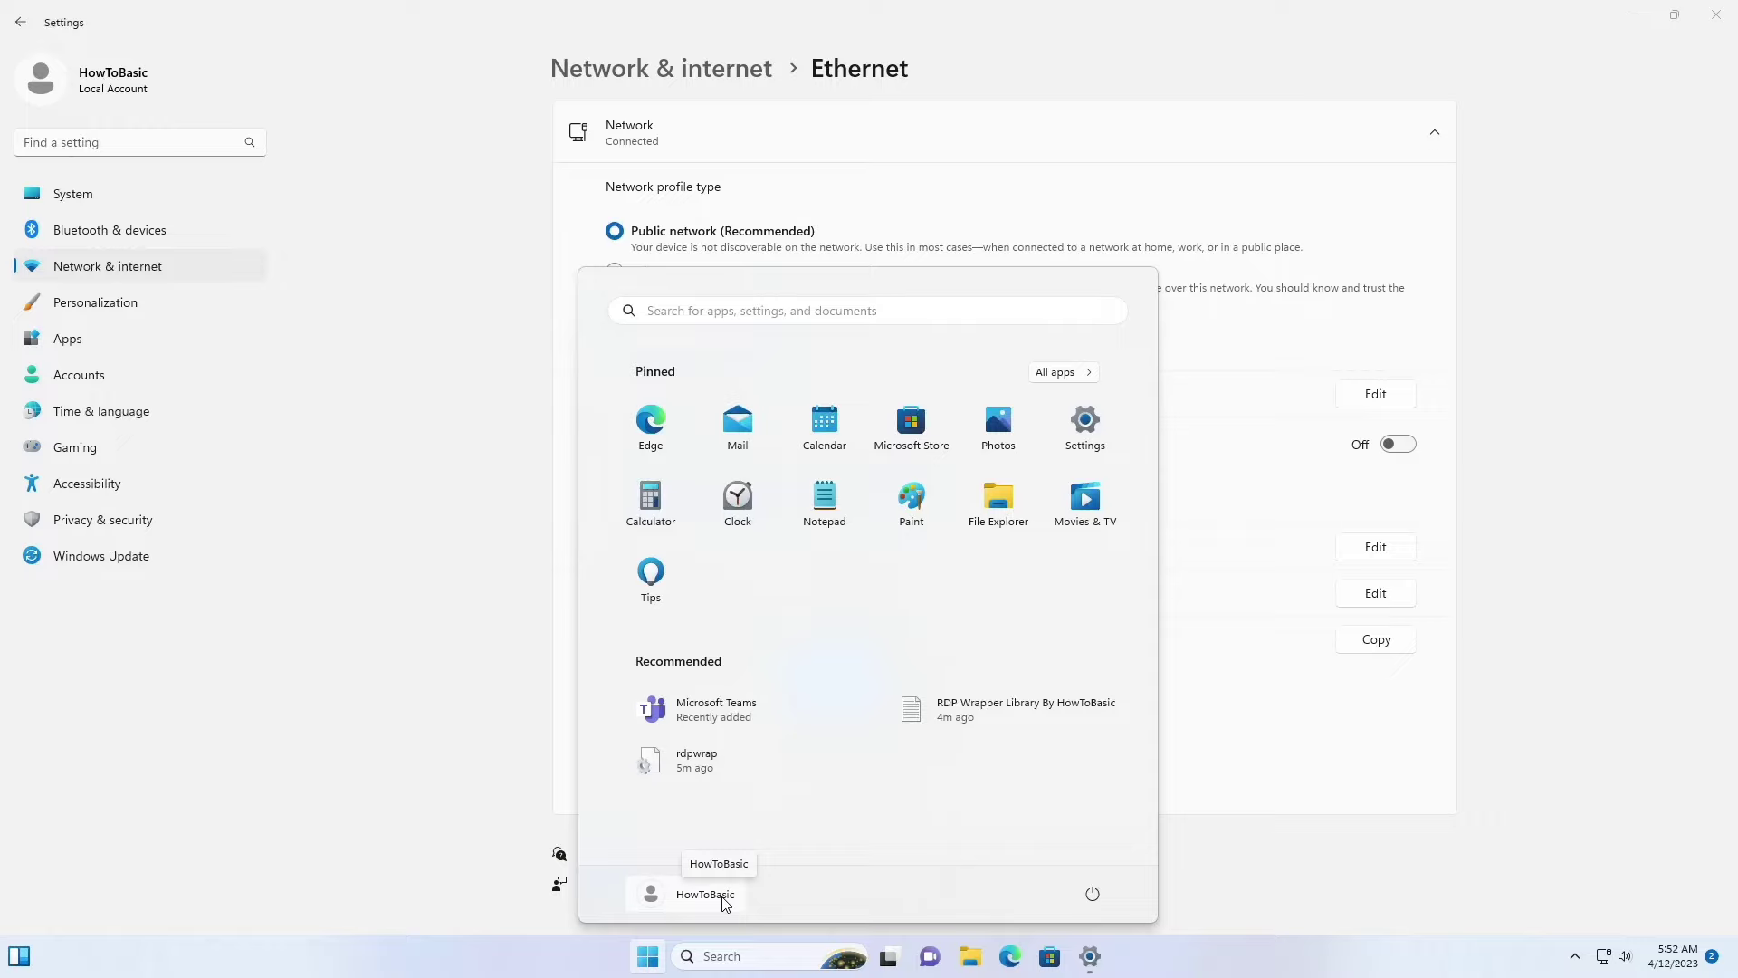
pyautogui.click(648, 956)
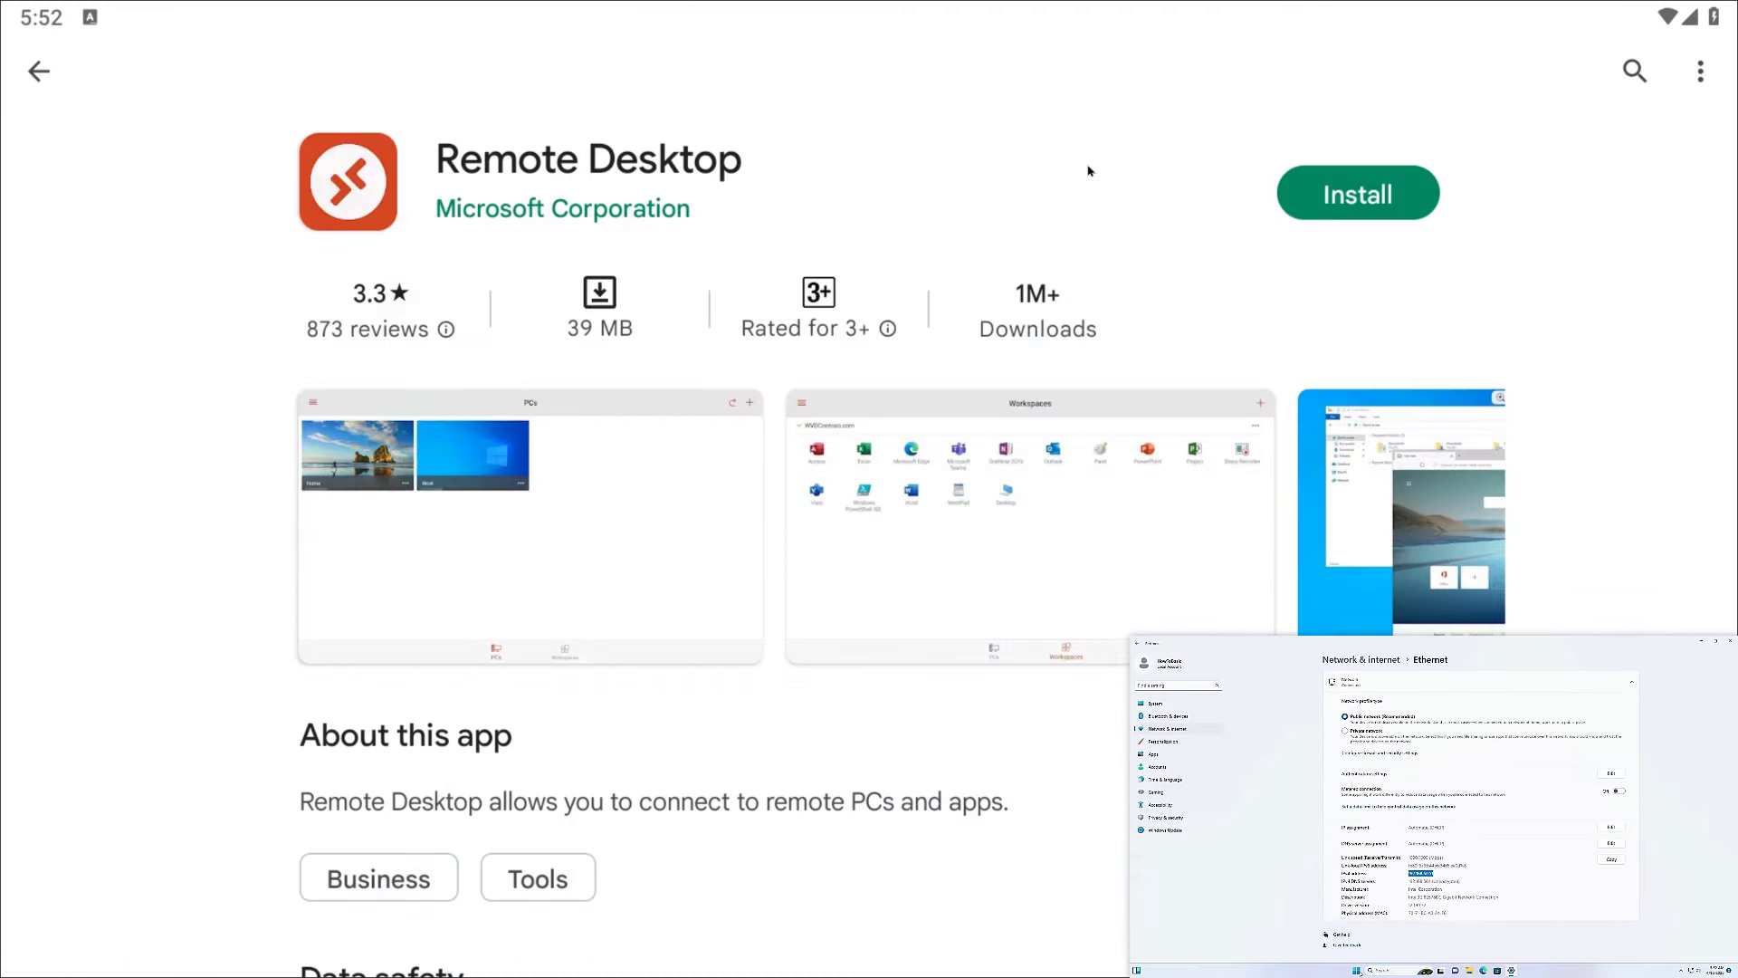
# Step: Install Microsoft's Remote Desktop app from its Google Play Store page
pyautogui.click(1362, 195)
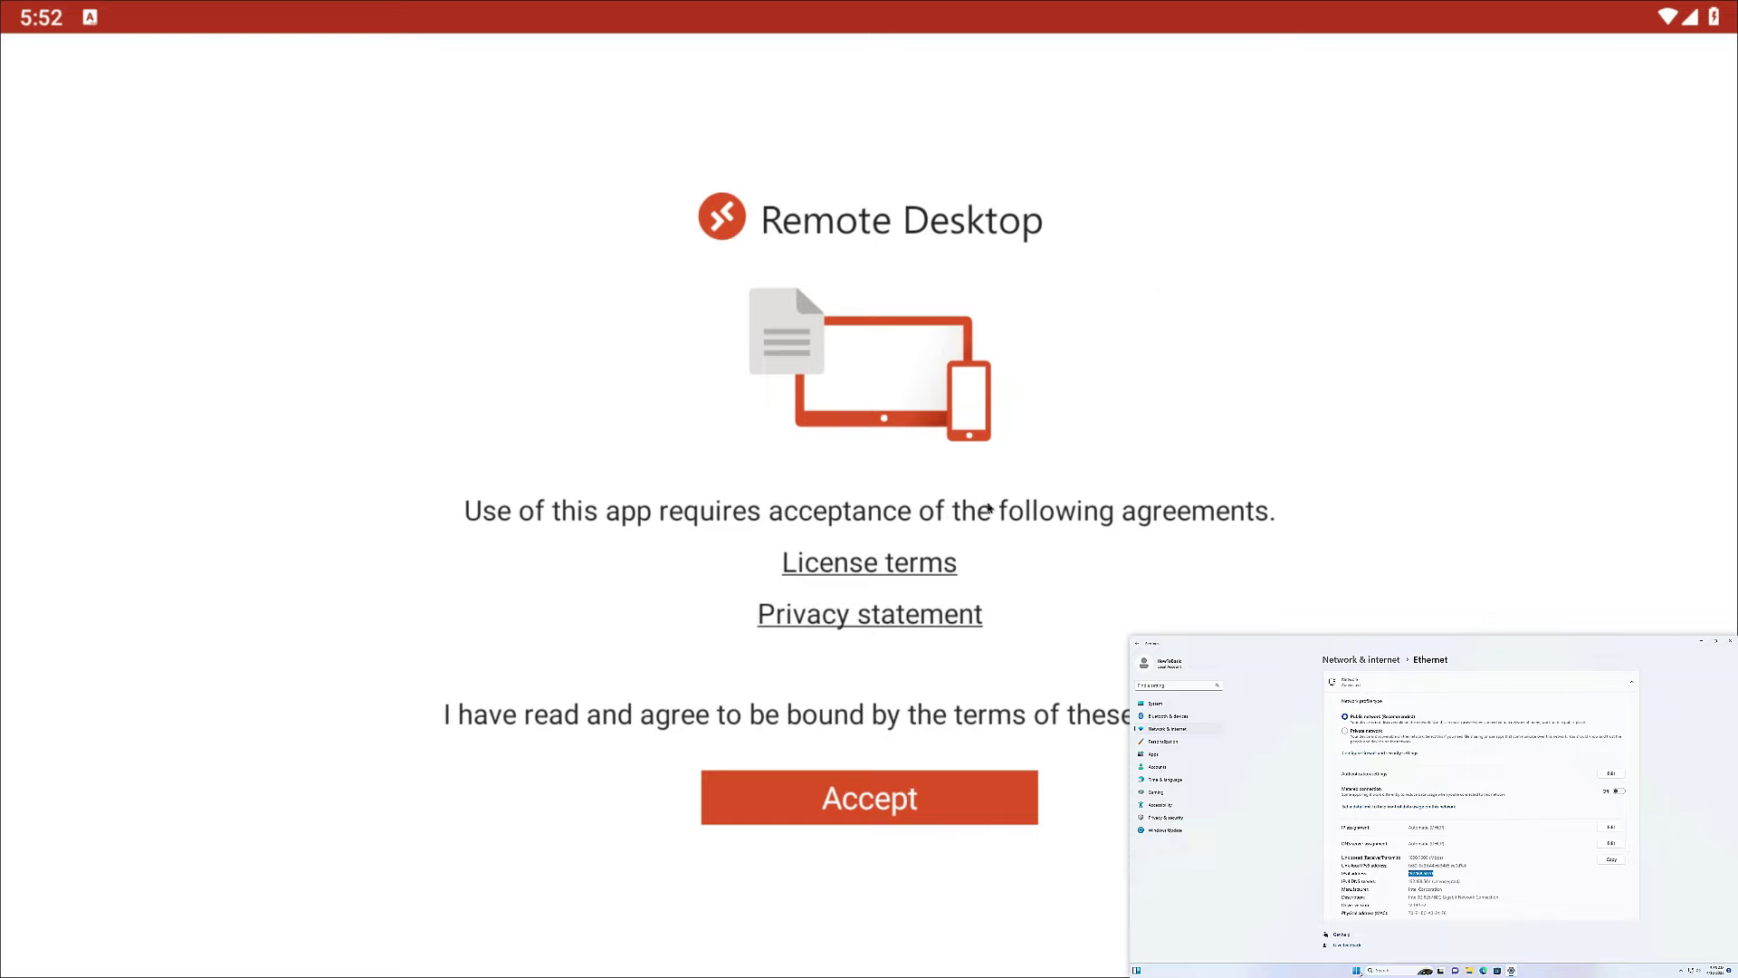
# Step: Accept the license agreements and start a new PC entry for 192.168.50.51
pyautogui.click(874, 809)
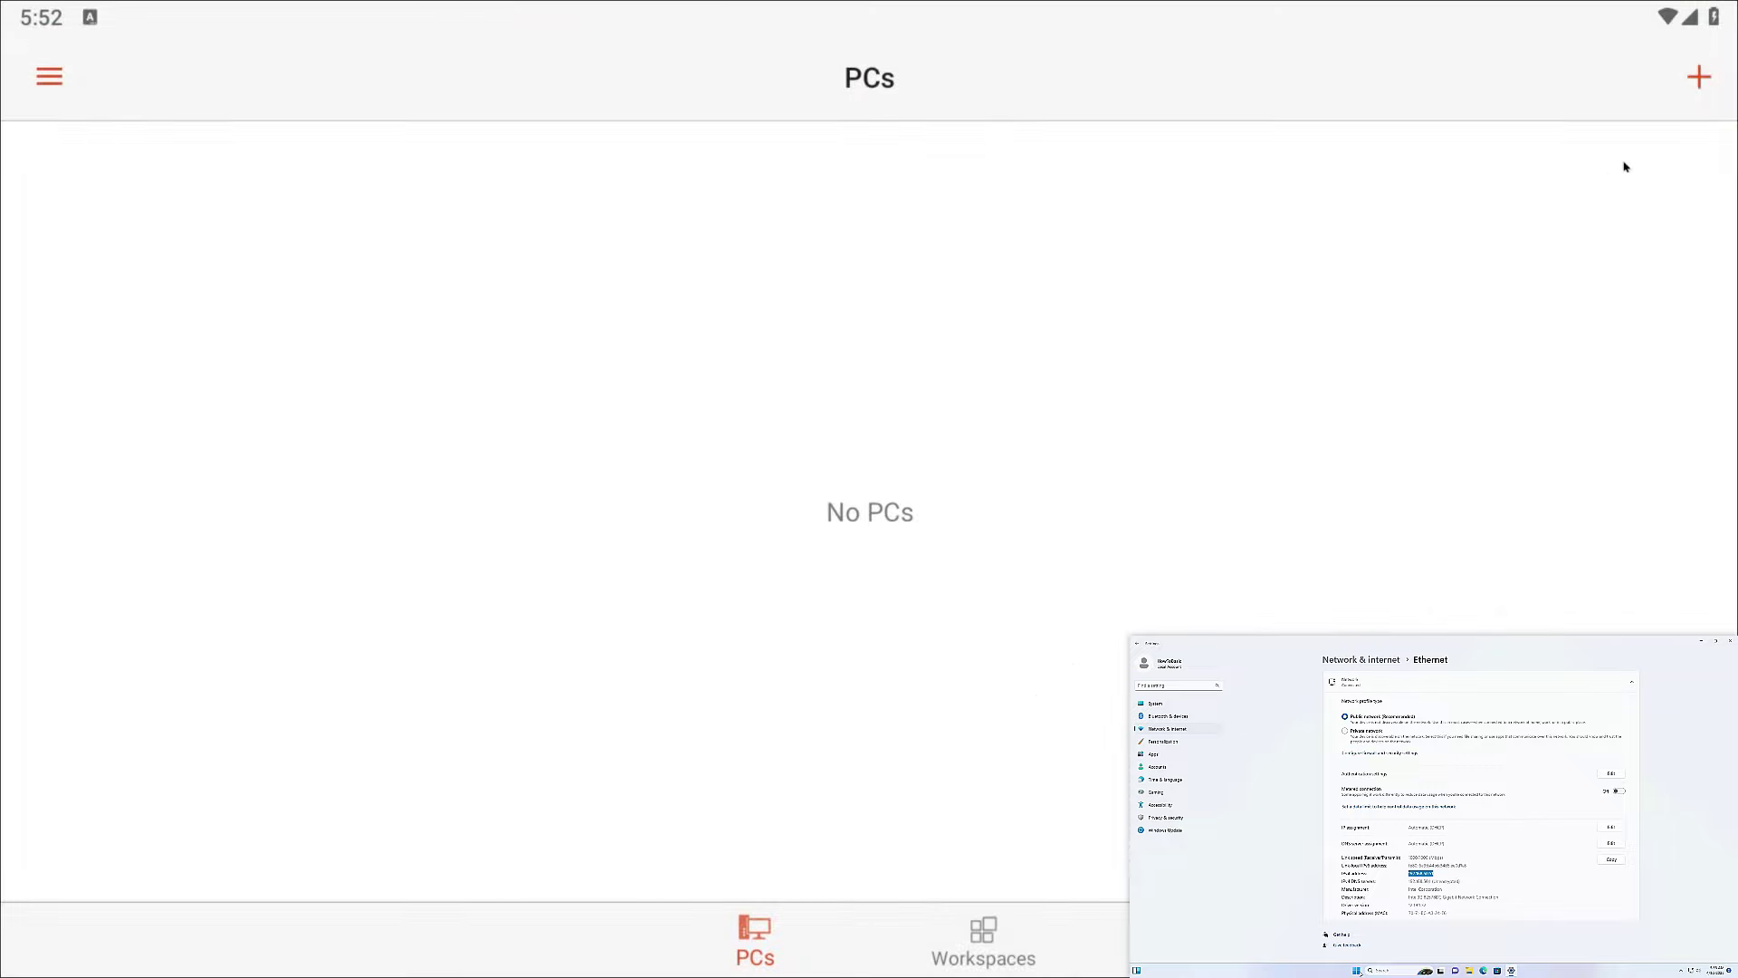
pyautogui.click(1701, 78)
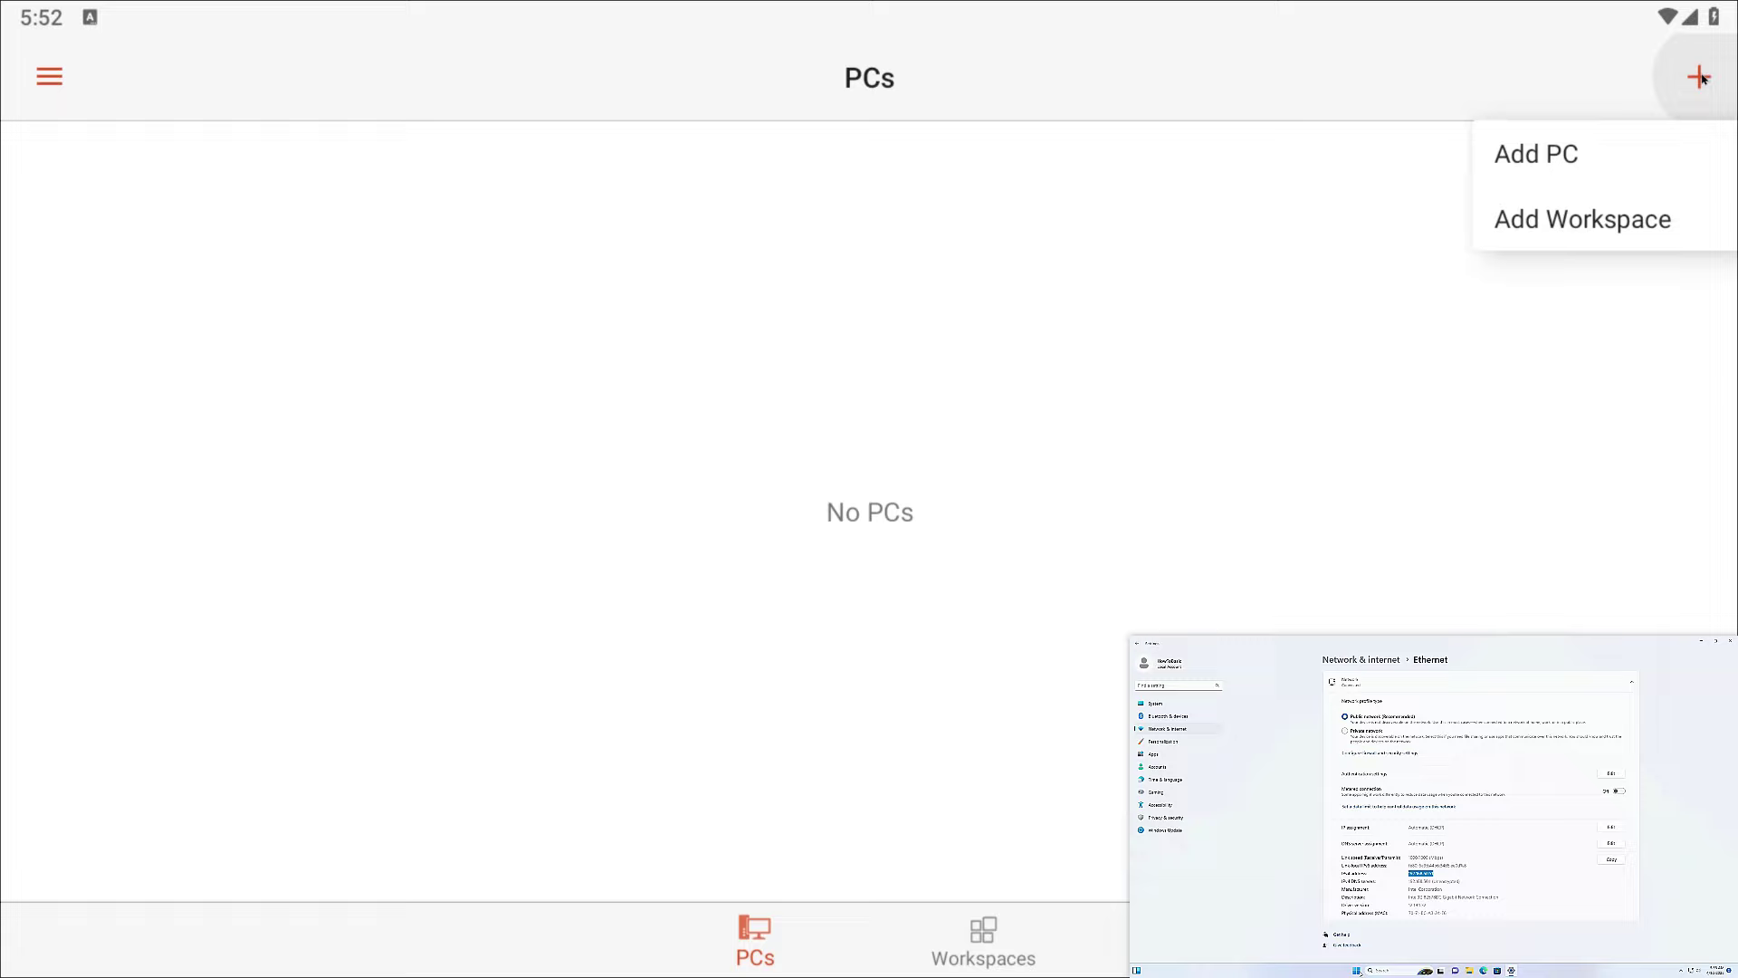
pyautogui.click(1524, 153)
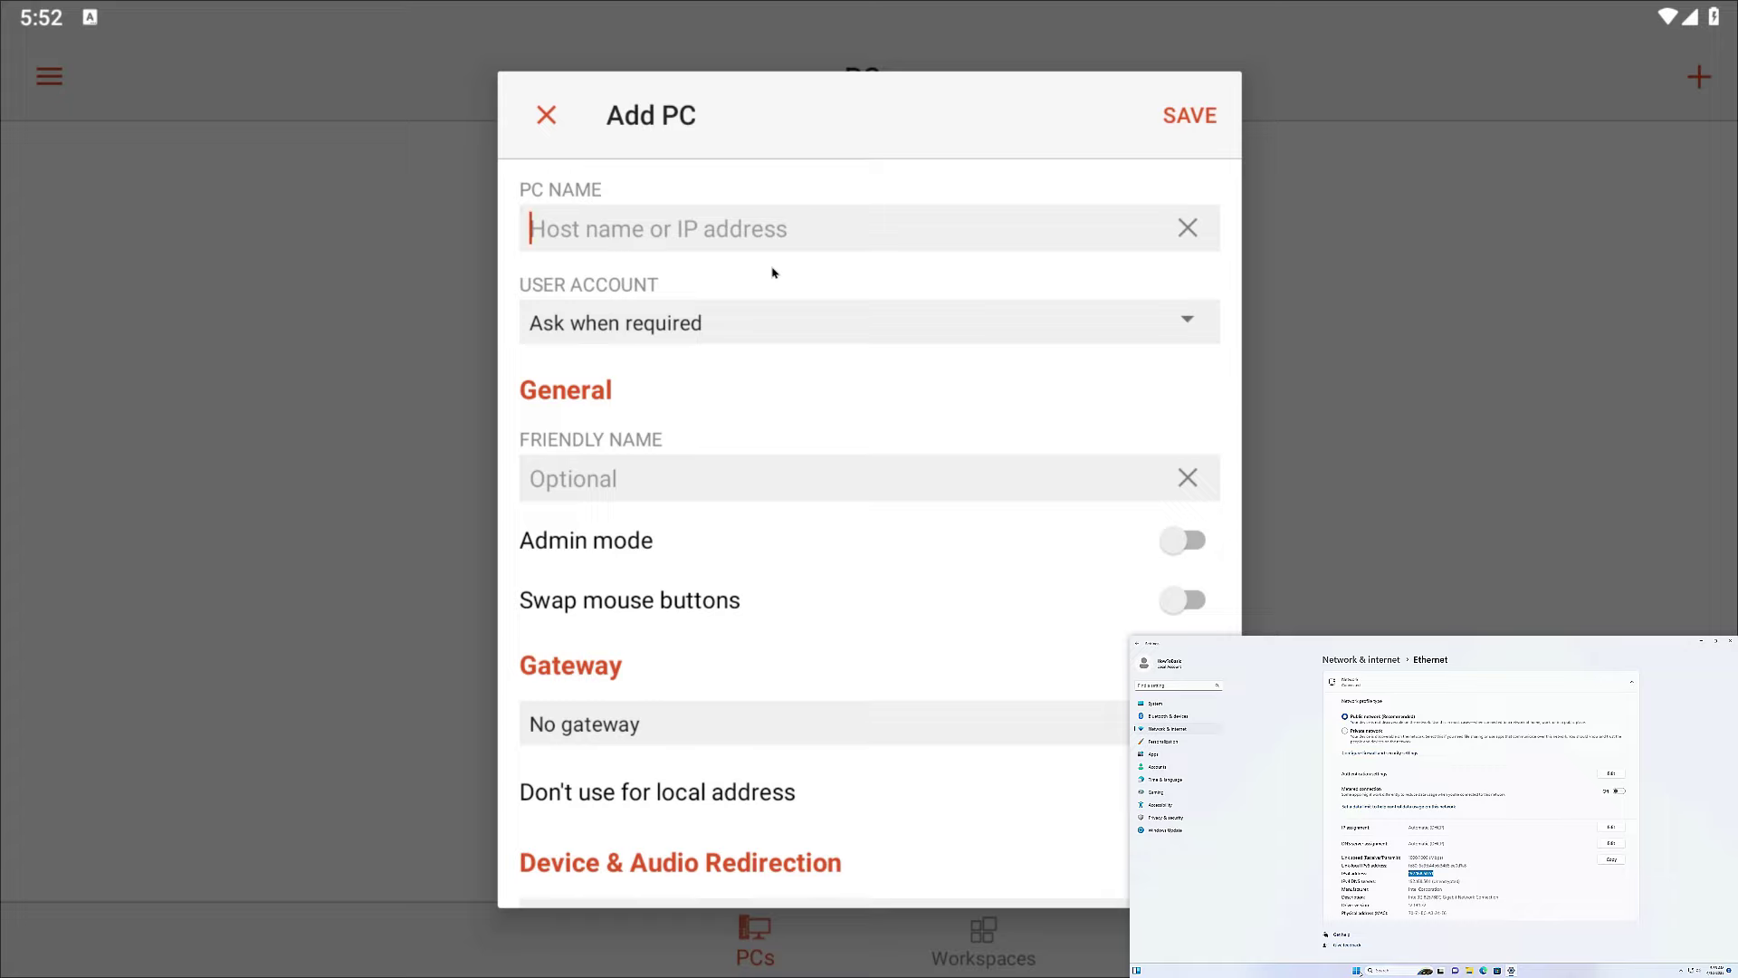
pyautogui.write('192.16')
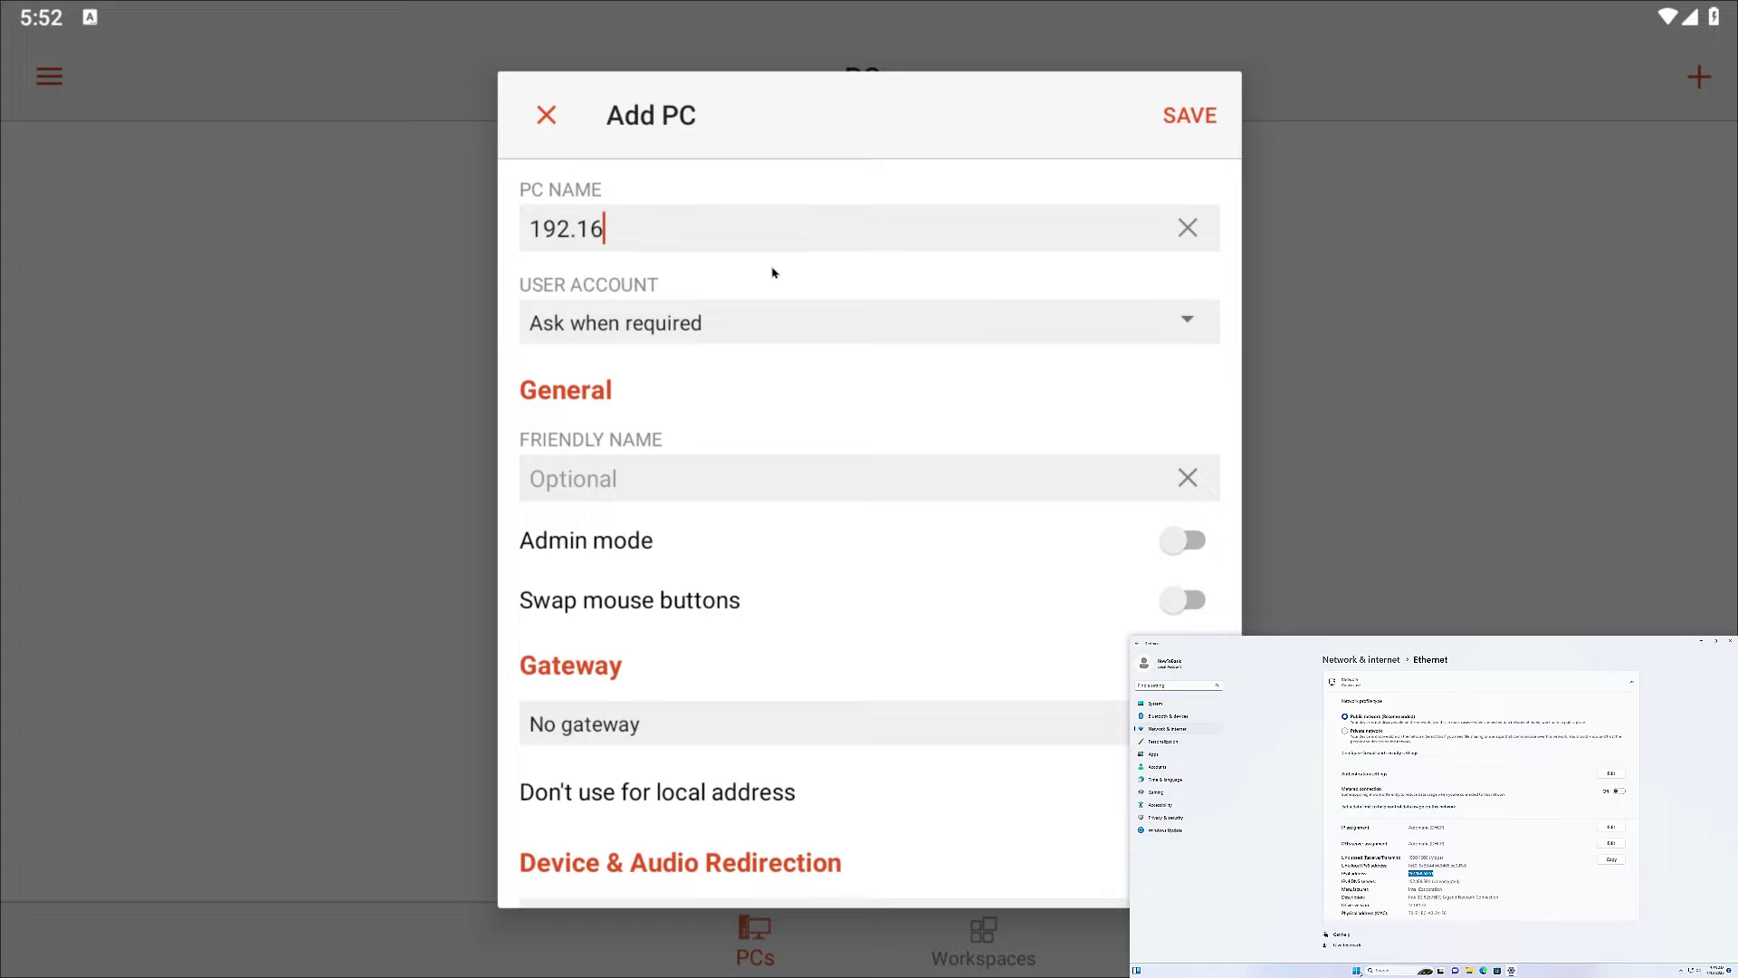
pyautogui.write('8.50.51')
# Step: Attach a new user account with the remote username and password, then save the PC
pyautogui.click(1188, 322)
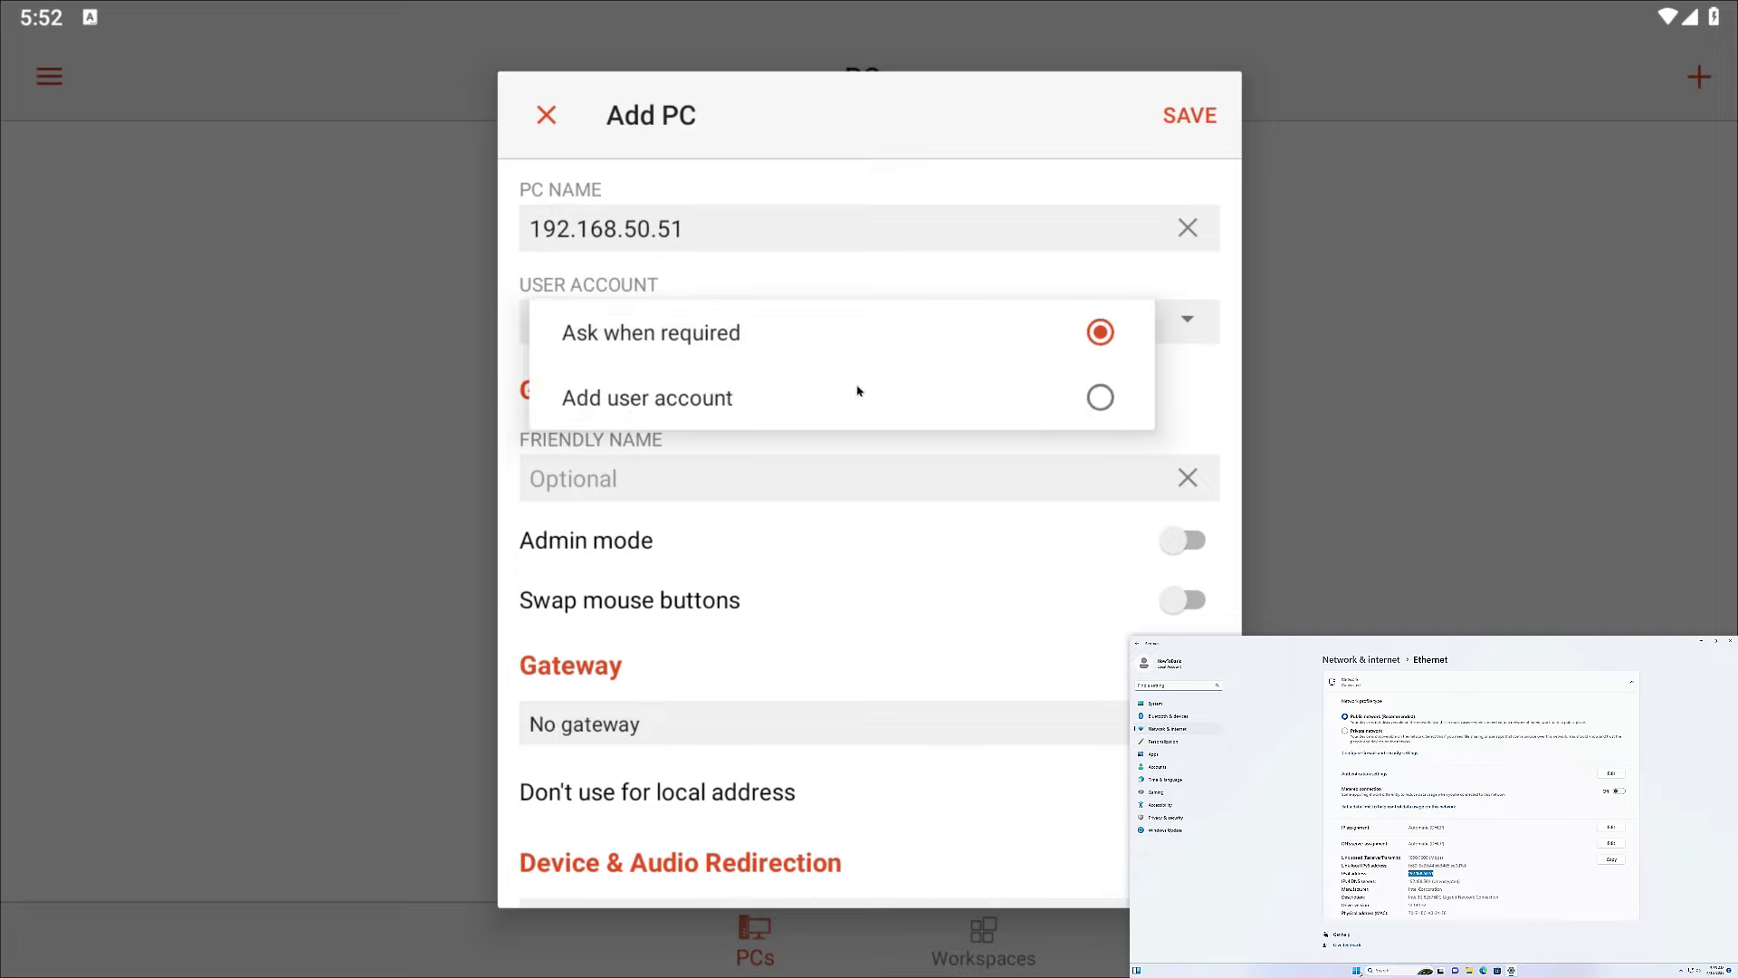
pyautogui.click(692, 407)
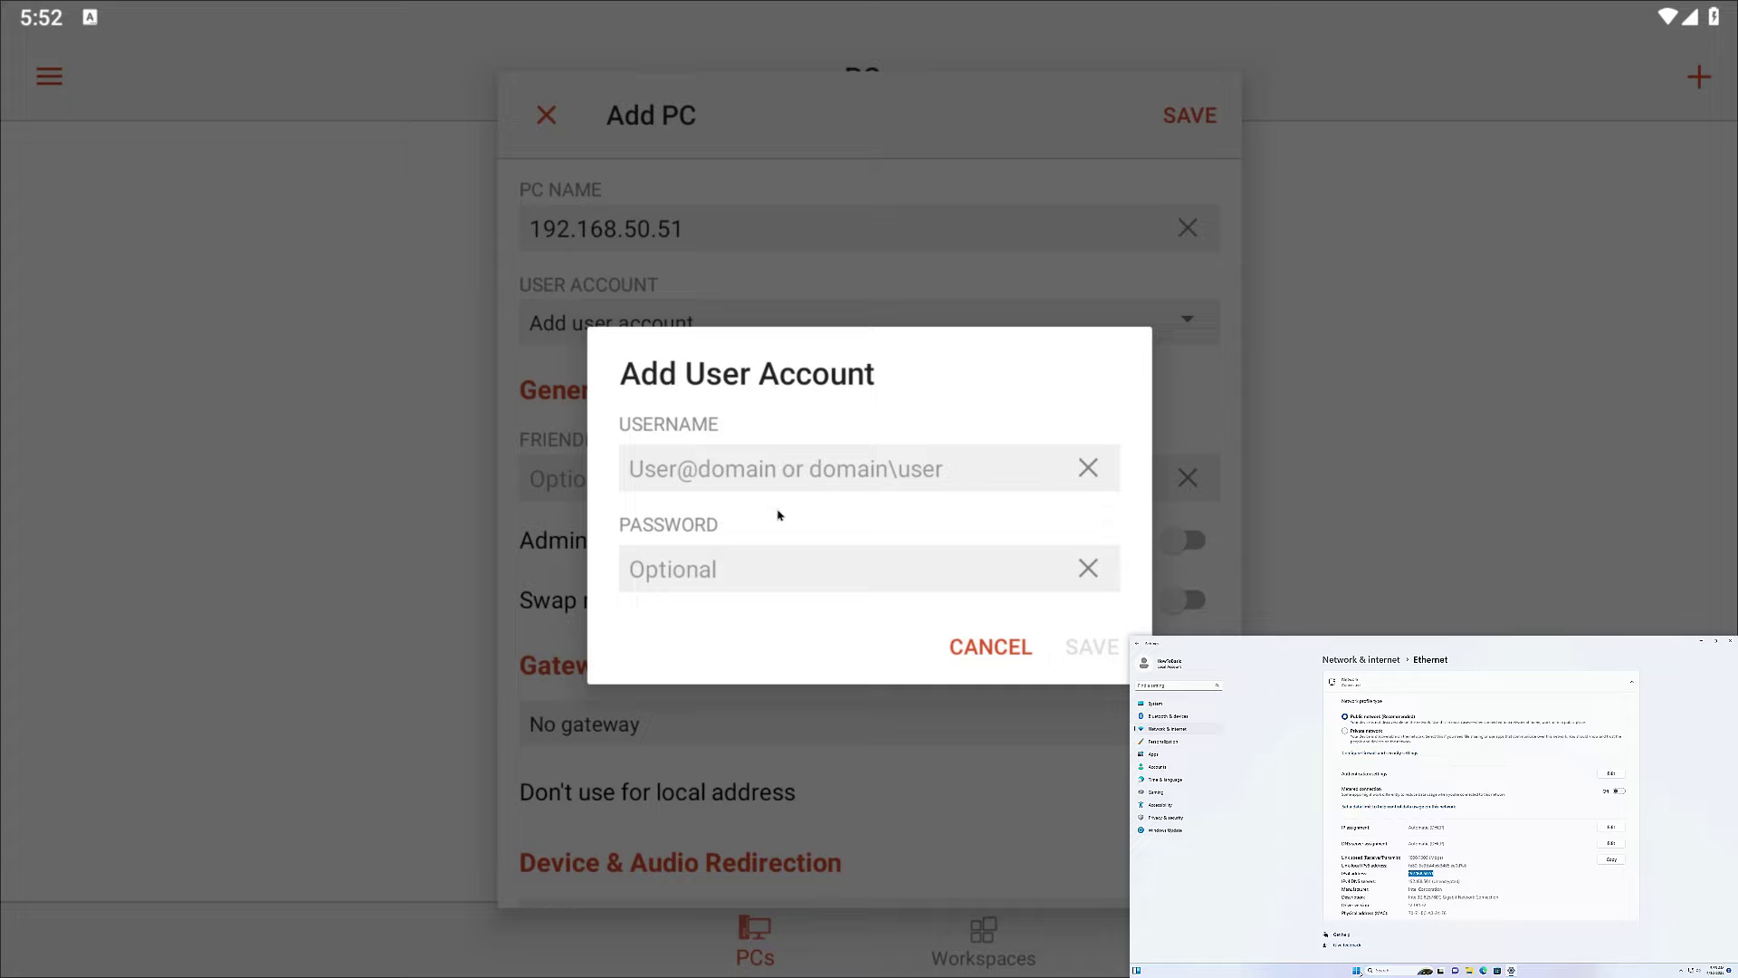
pyautogui.write('H')
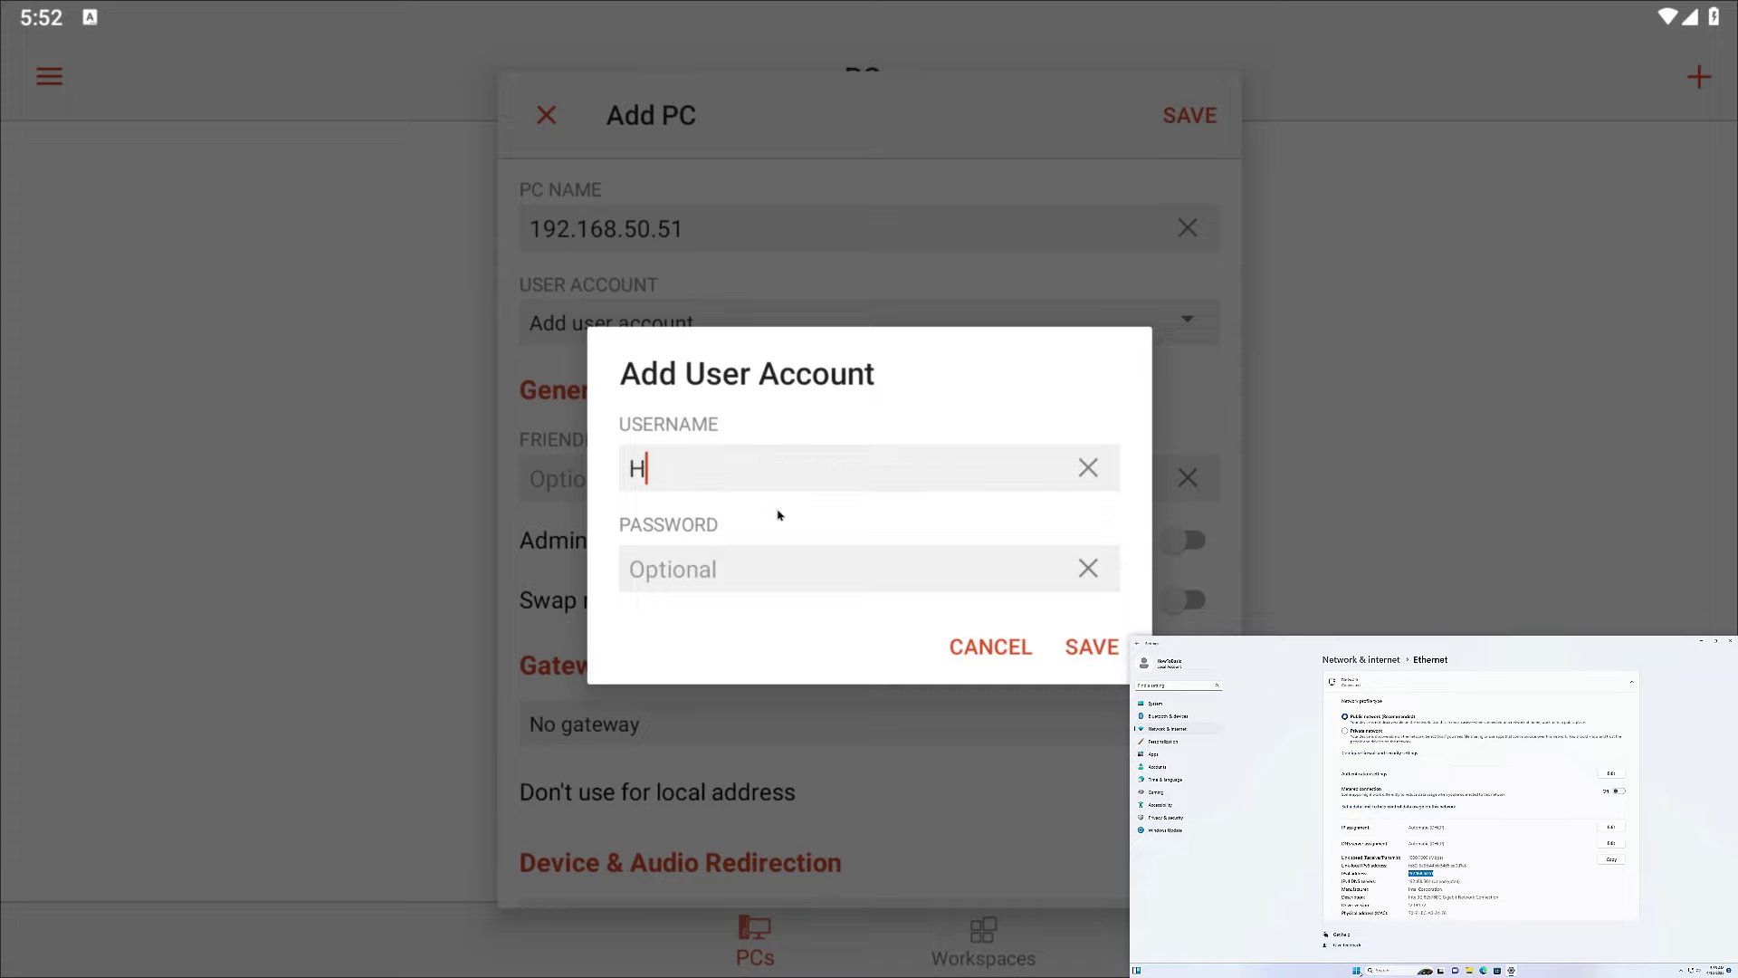
pyautogui.write('owToBasic')
pyautogui.click(800, 580)
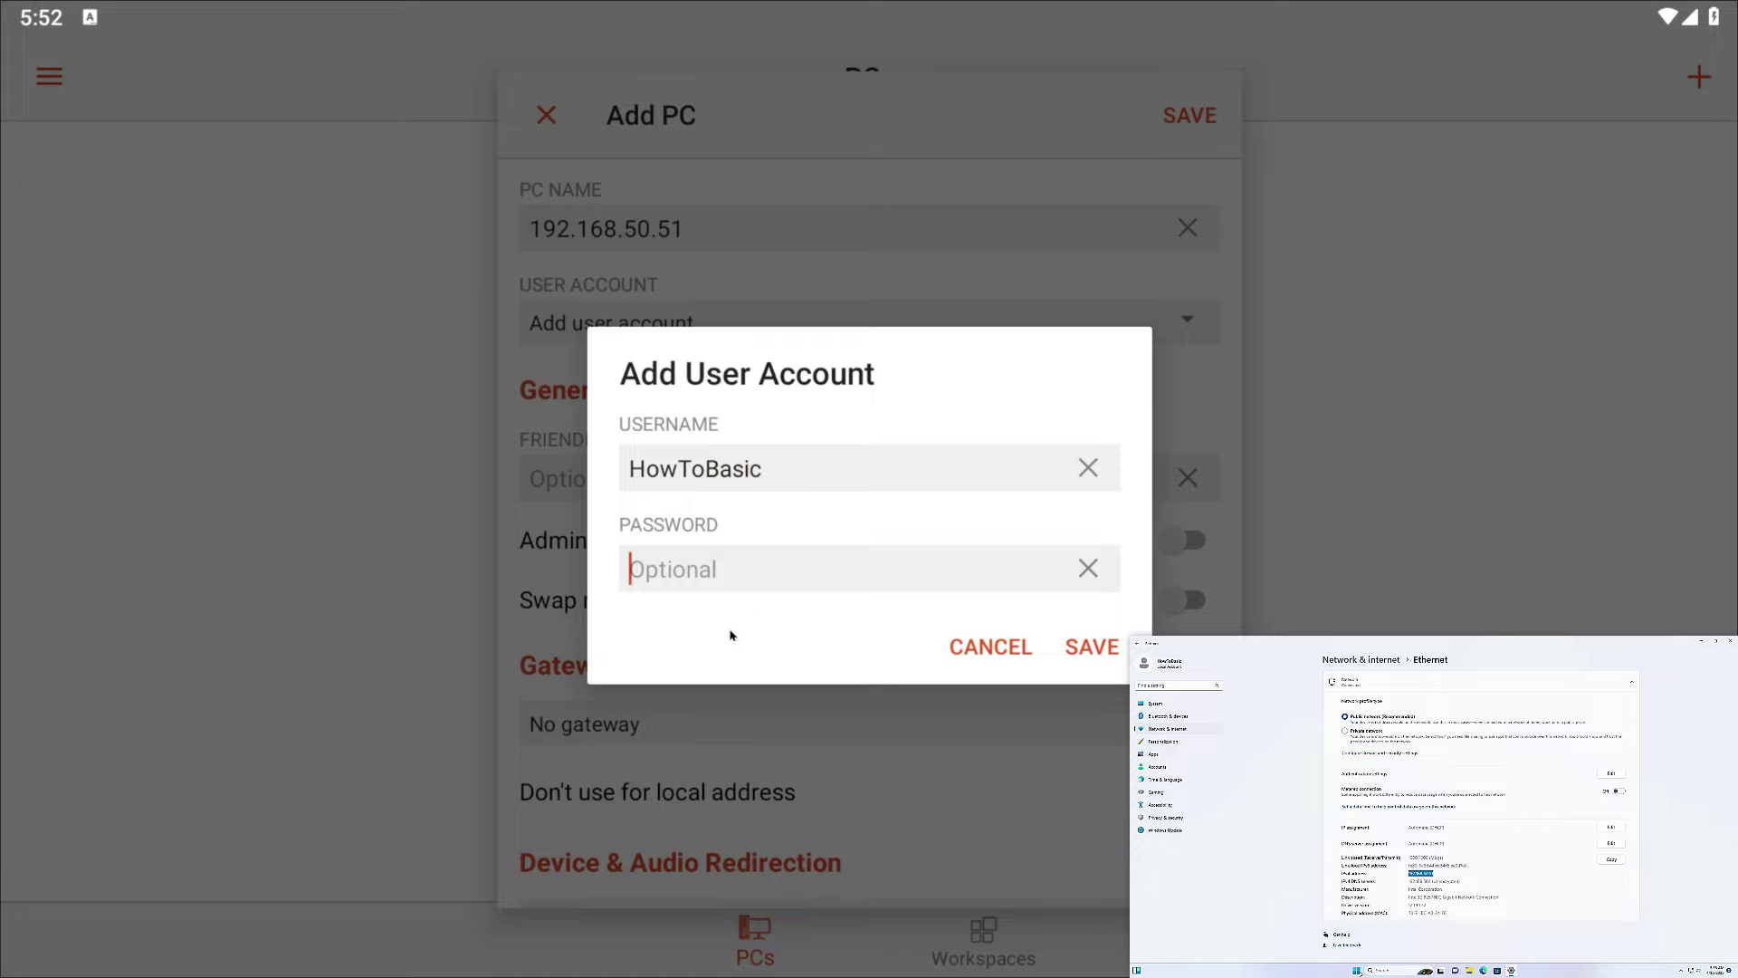
pyautogui.write('1234')
pyautogui.click(1092, 647)
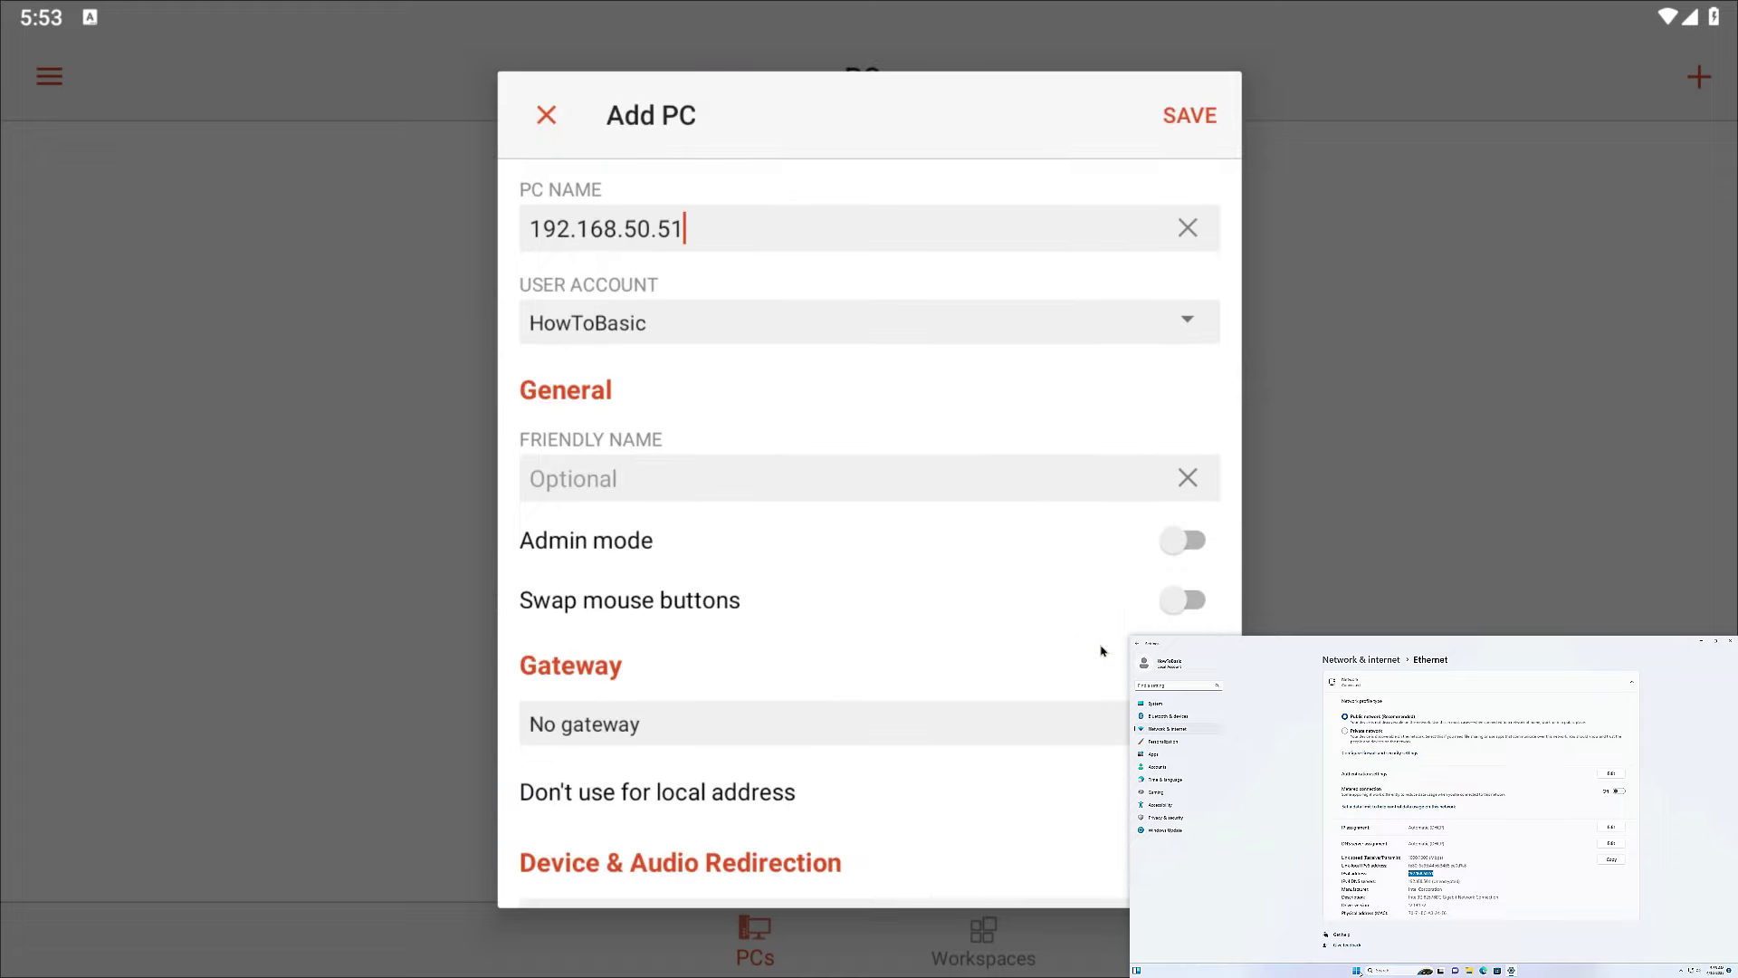
pyautogui.click(1186, 118)
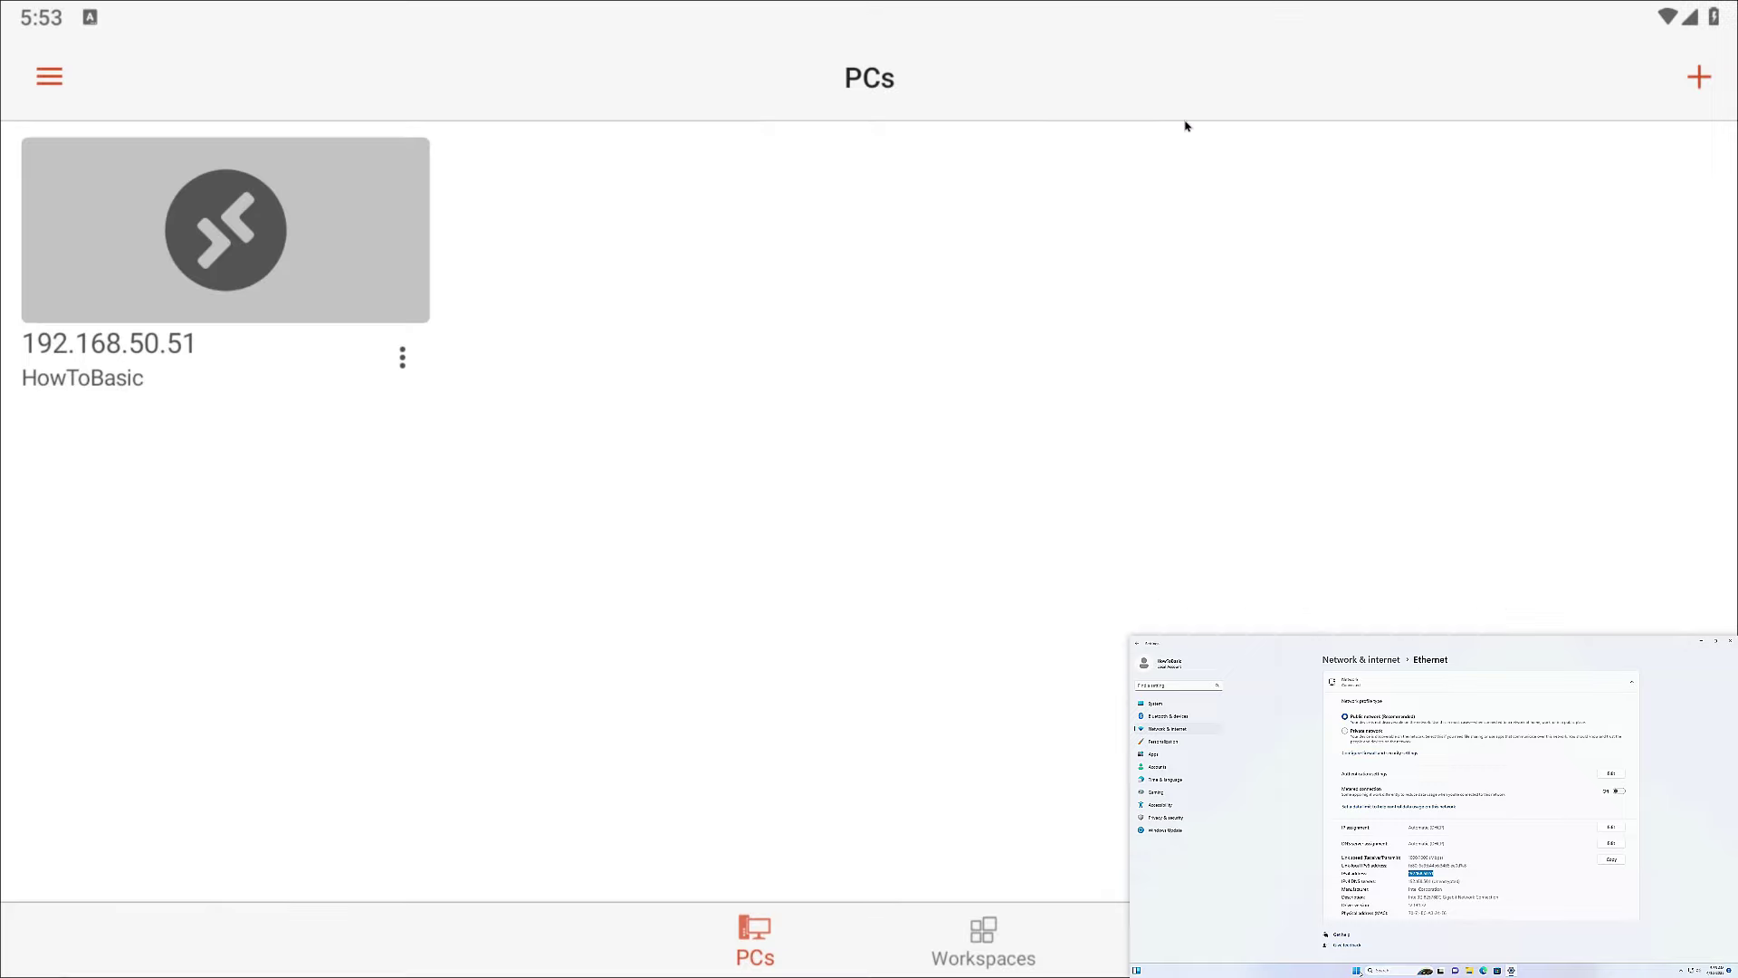
# Step: Connect to 192.168.50.51, accepting the unverified certificate, and bring up remote Settings
pyautogui.click(214, 249)
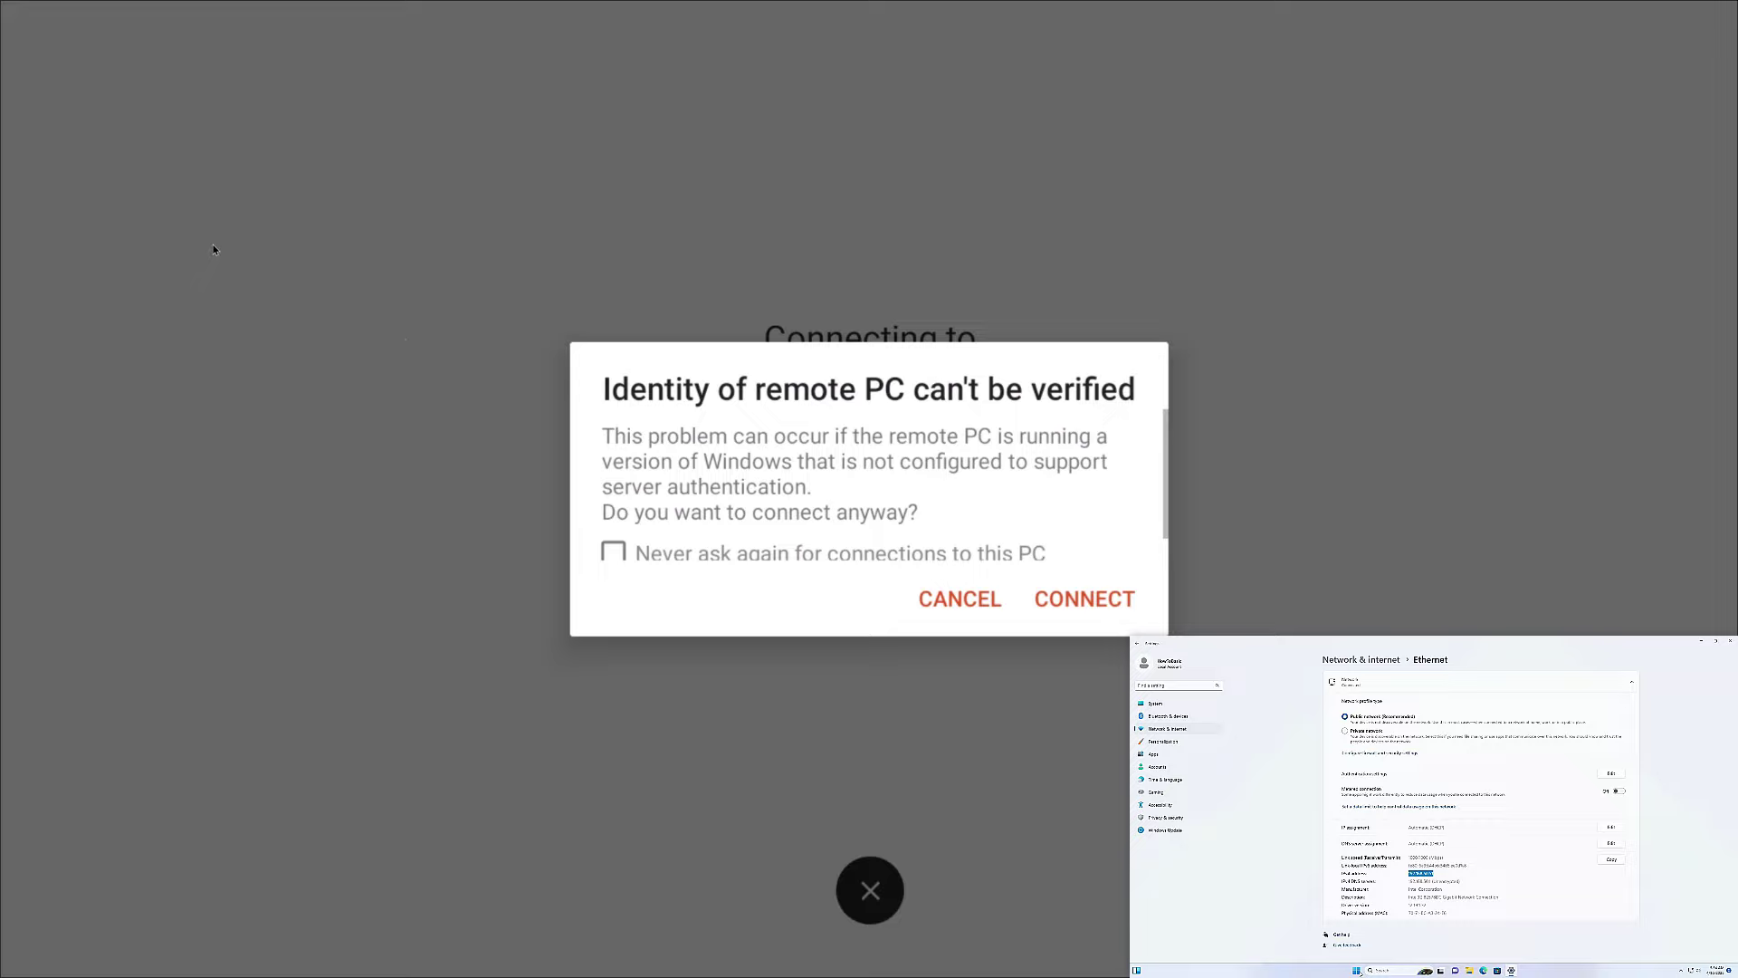
pyautogui.click(1101, 611)
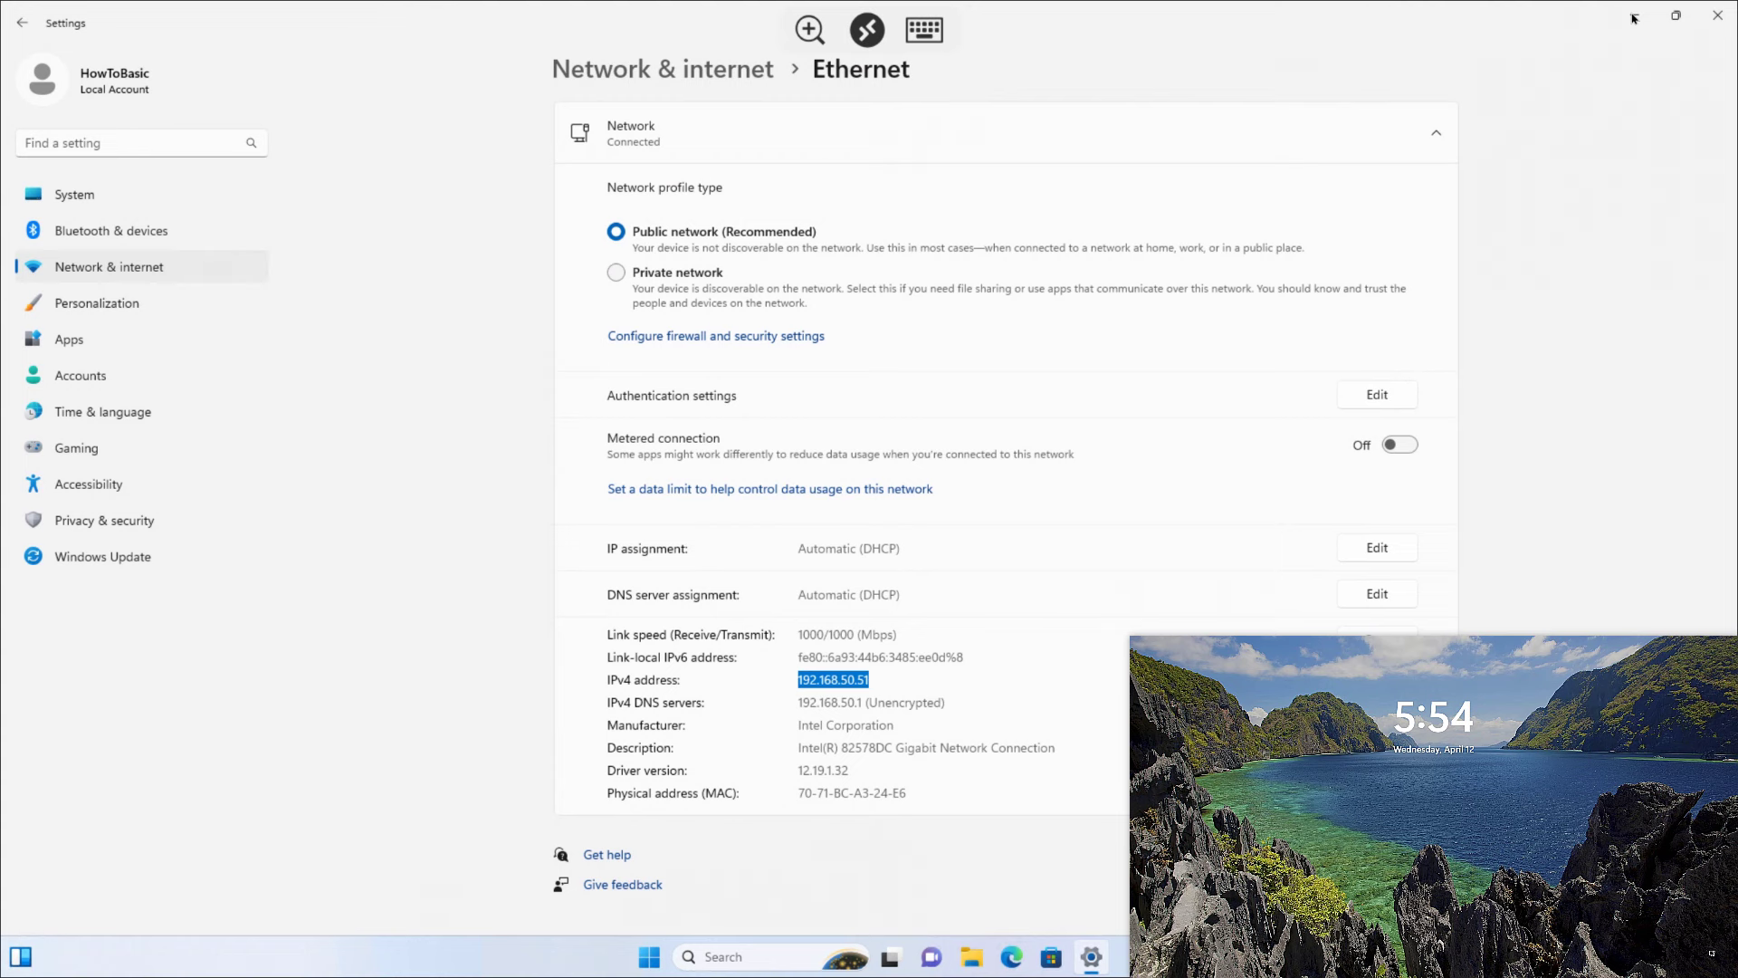
pyautogui.click(1635, 19)
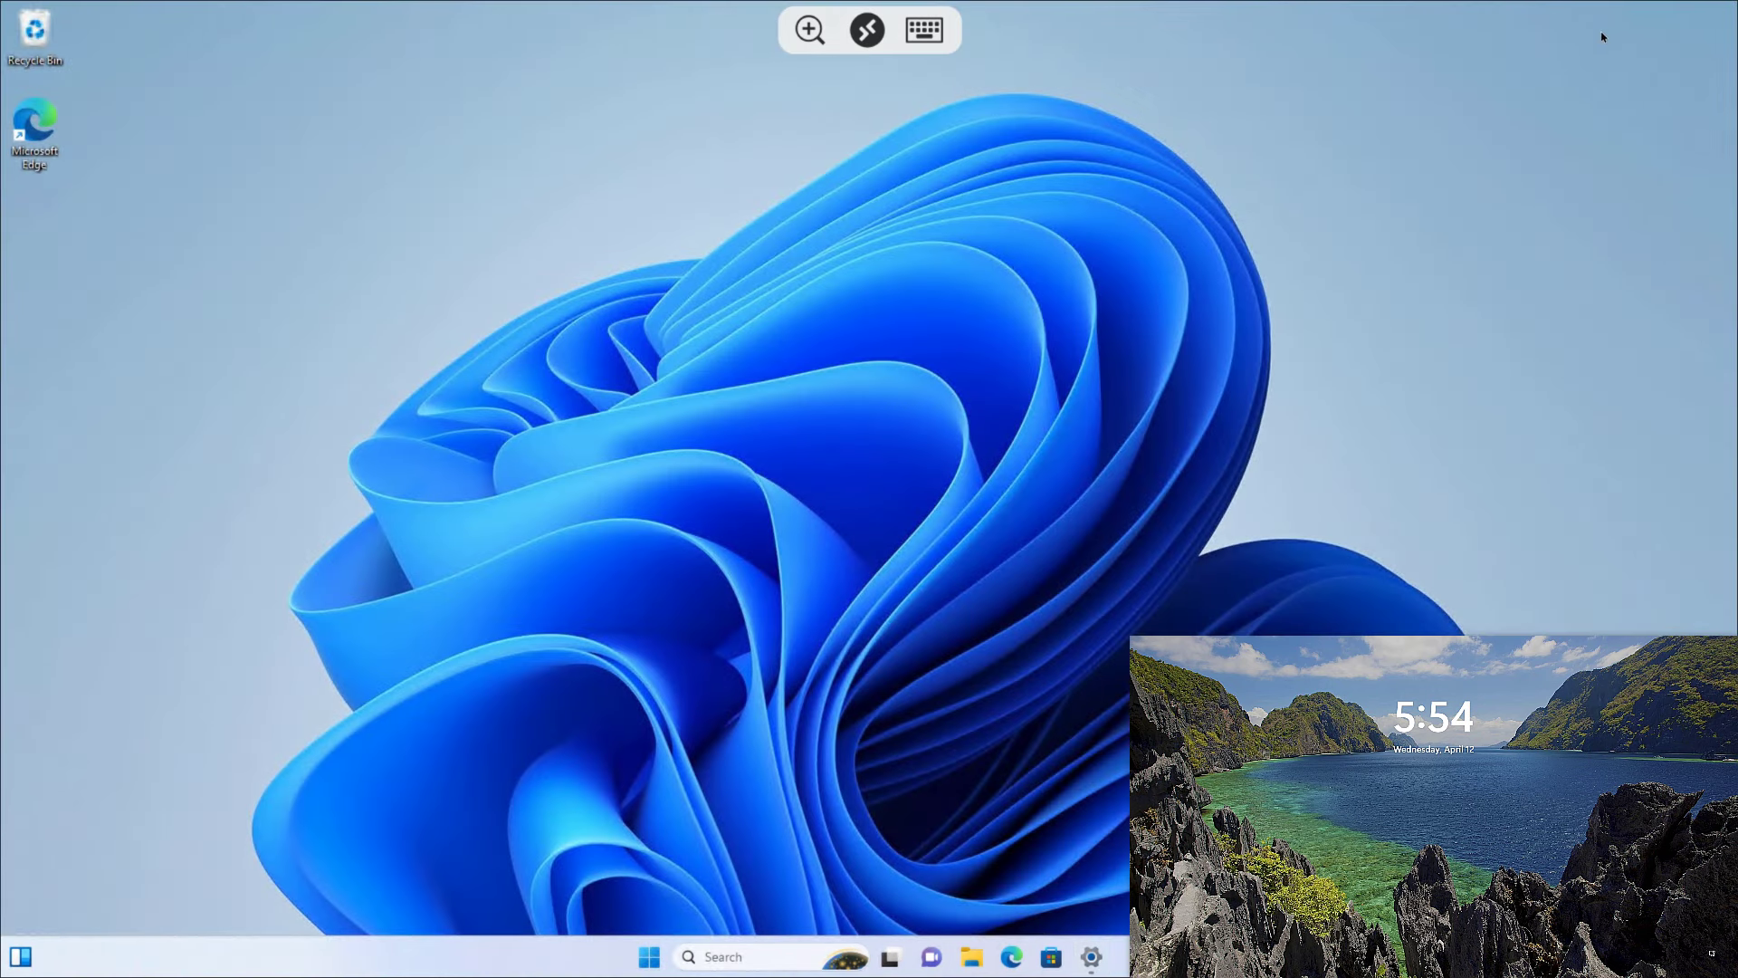
pyautogui.click(1091, 958)
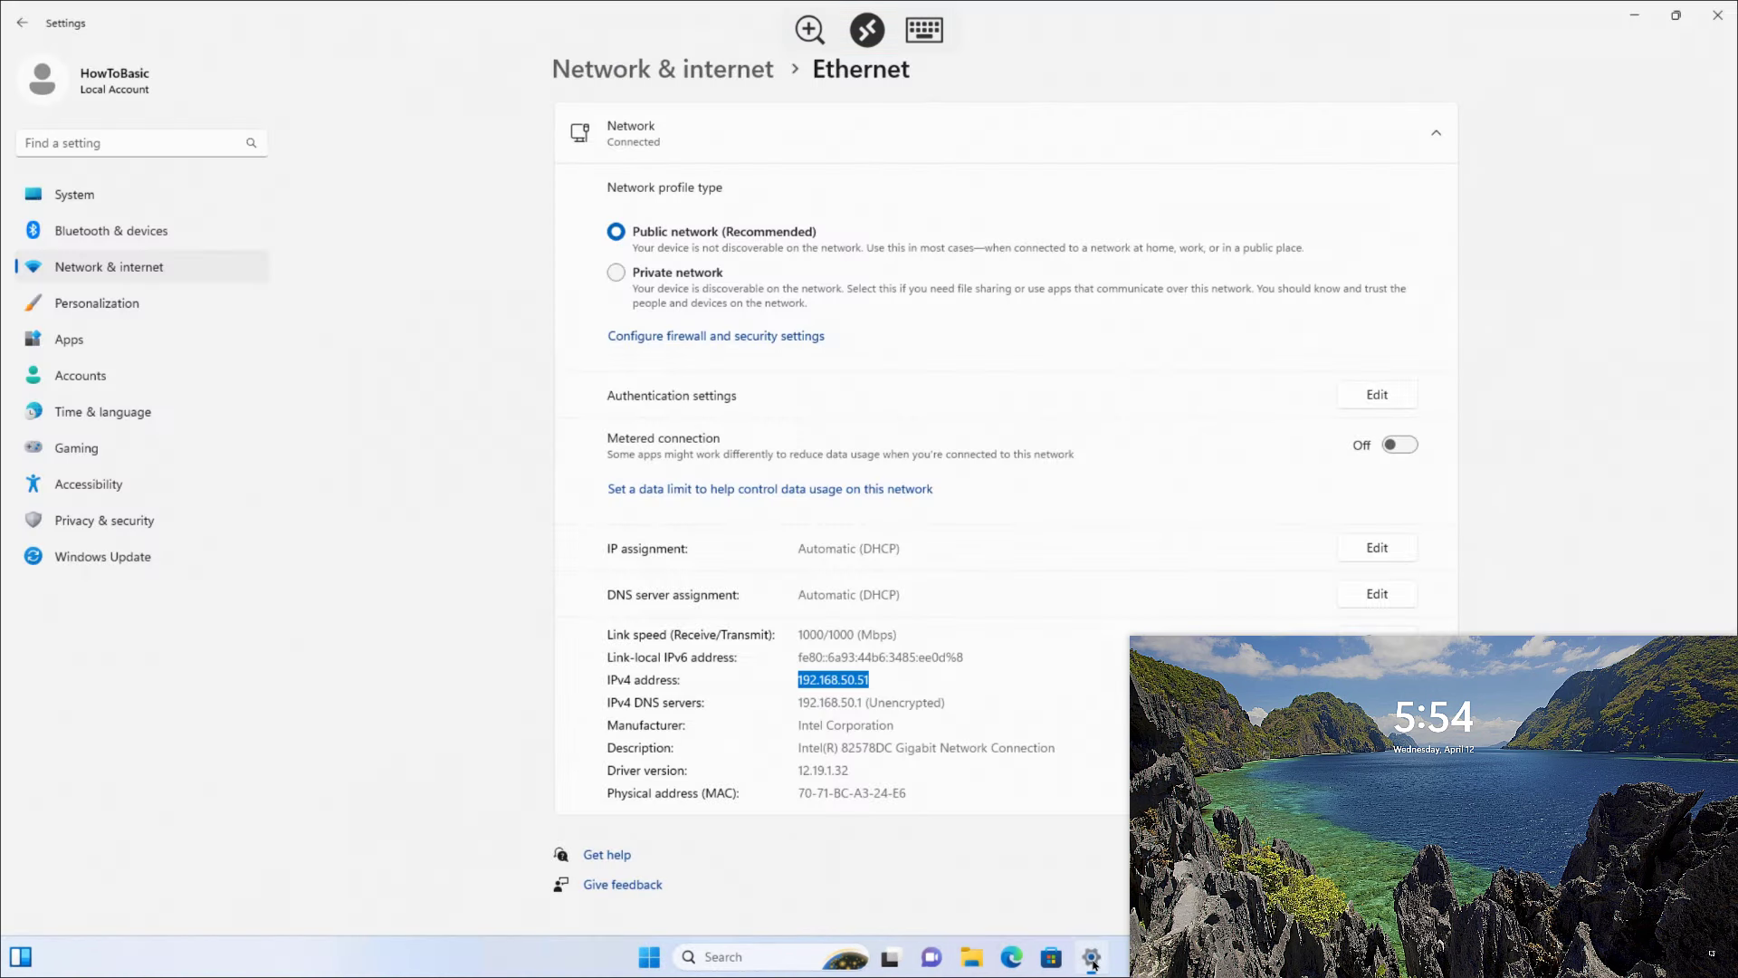
# Step: Check System > About shows Windows 11 Home, then minimize Settings
pyautogui.click(76, 191)
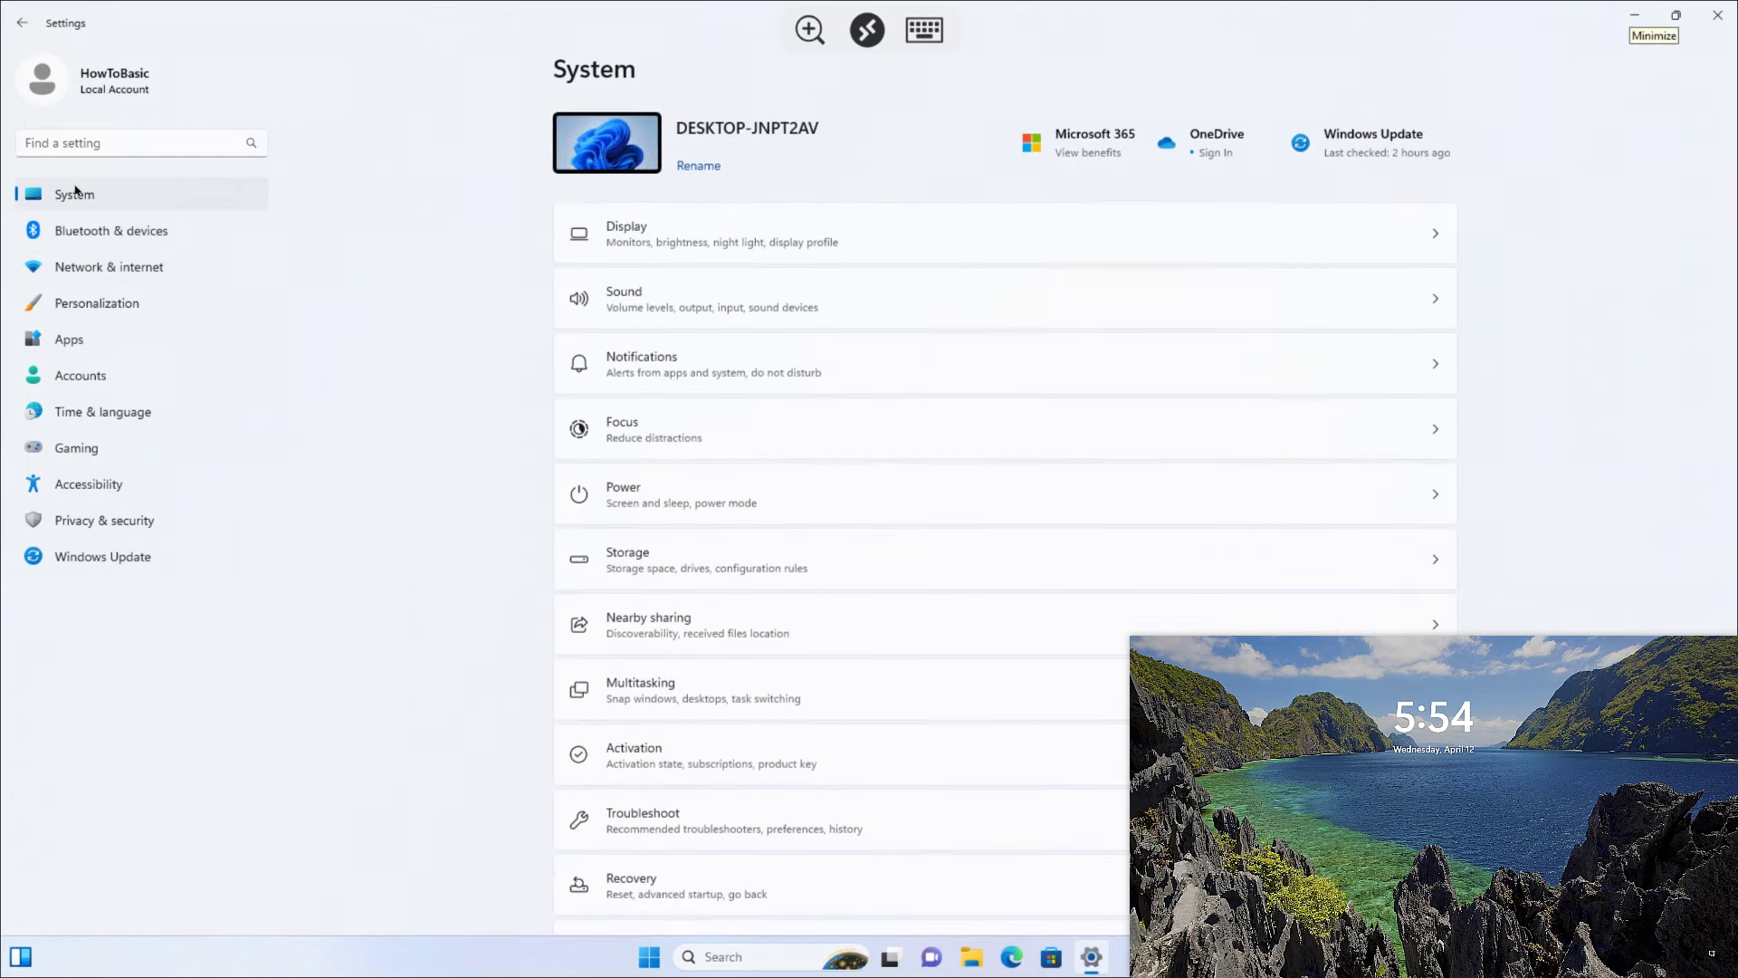
pyautogui.scroll(-3, 1563, 327)
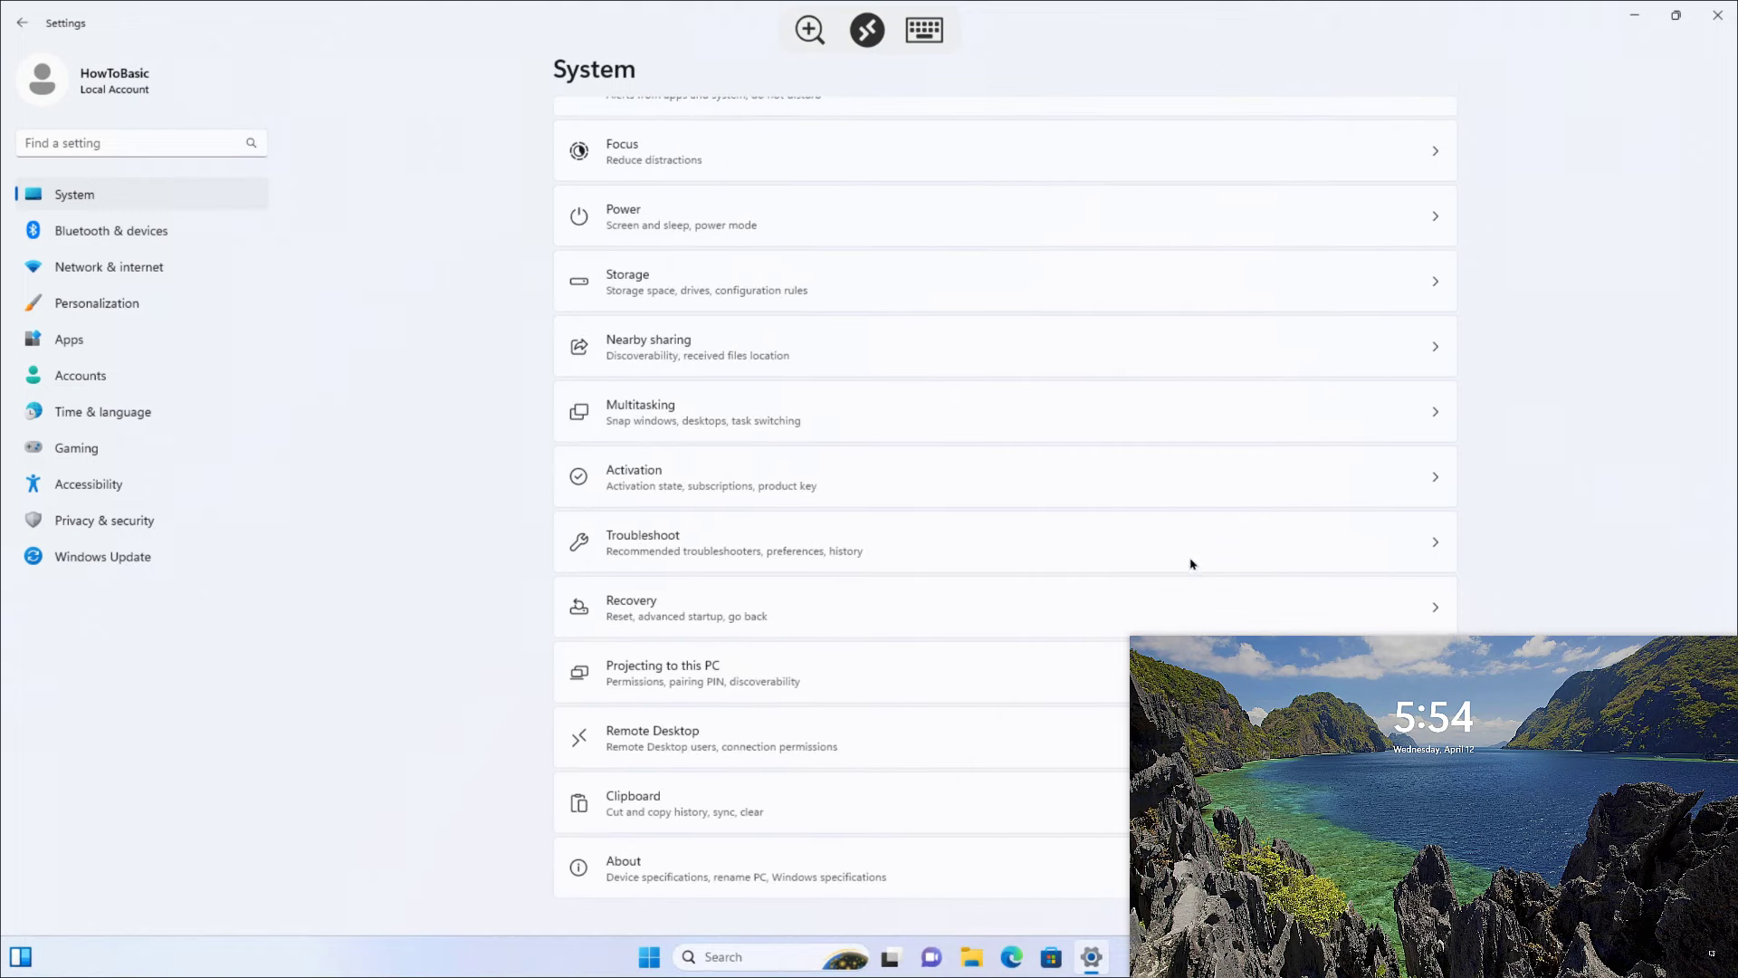
pyautogui.click(639, 879)
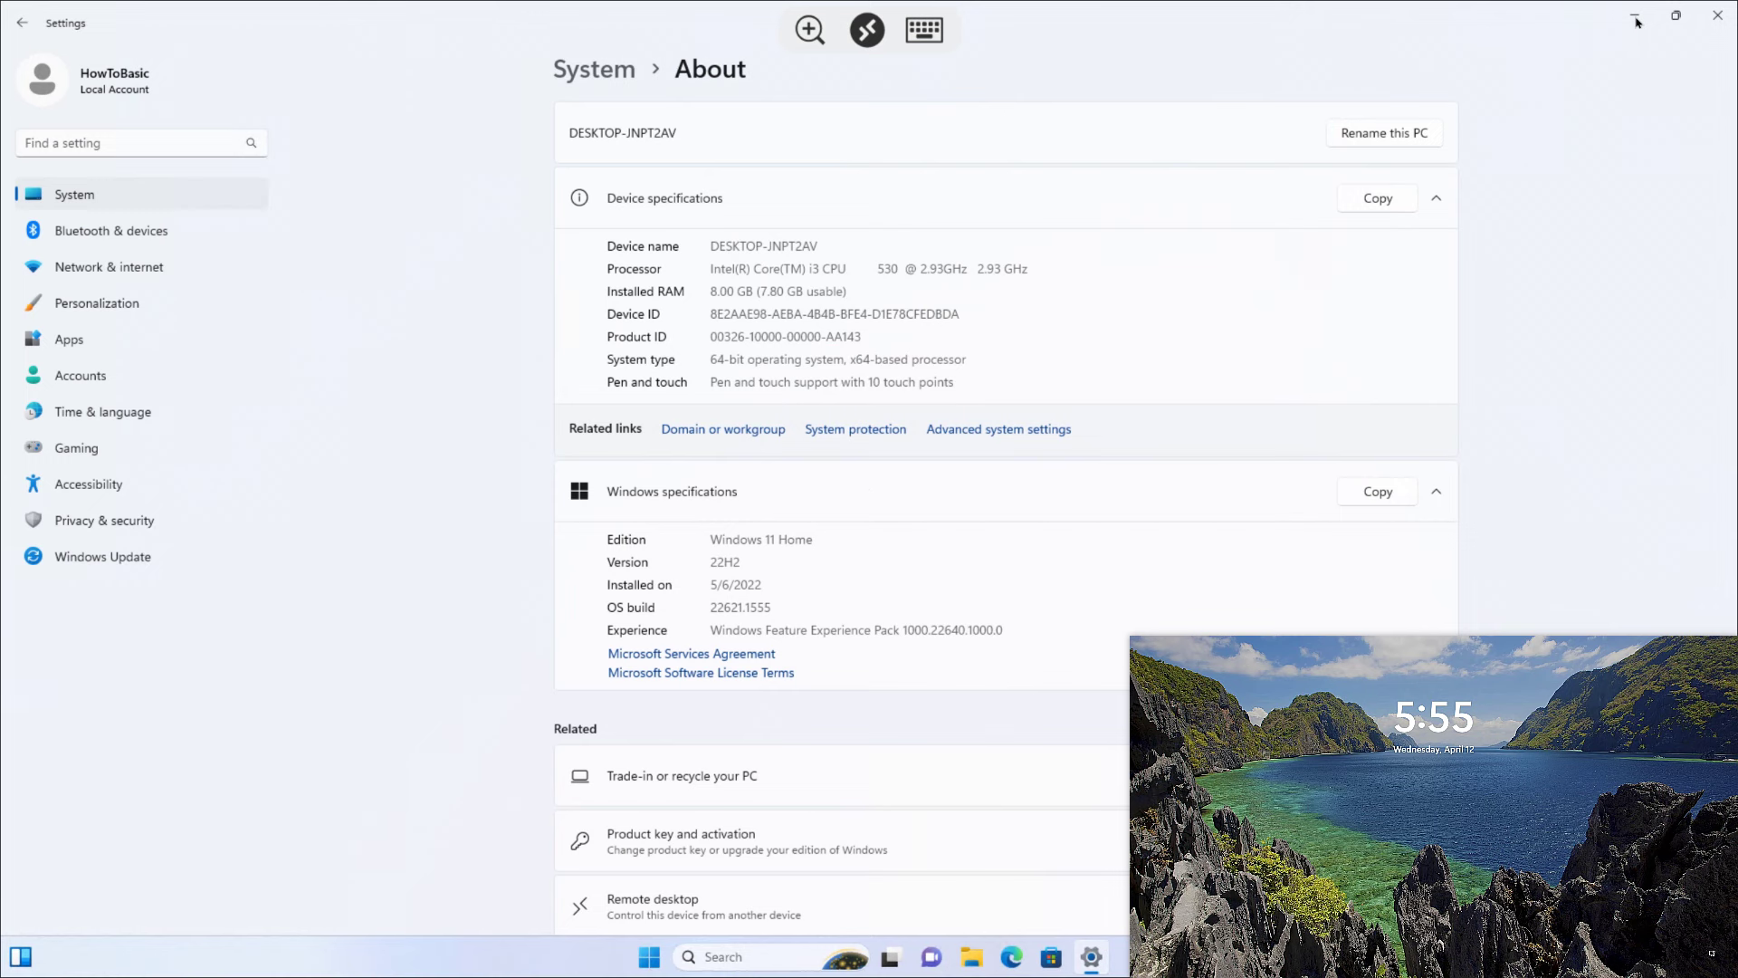
pyautogui.click(1635, 17)
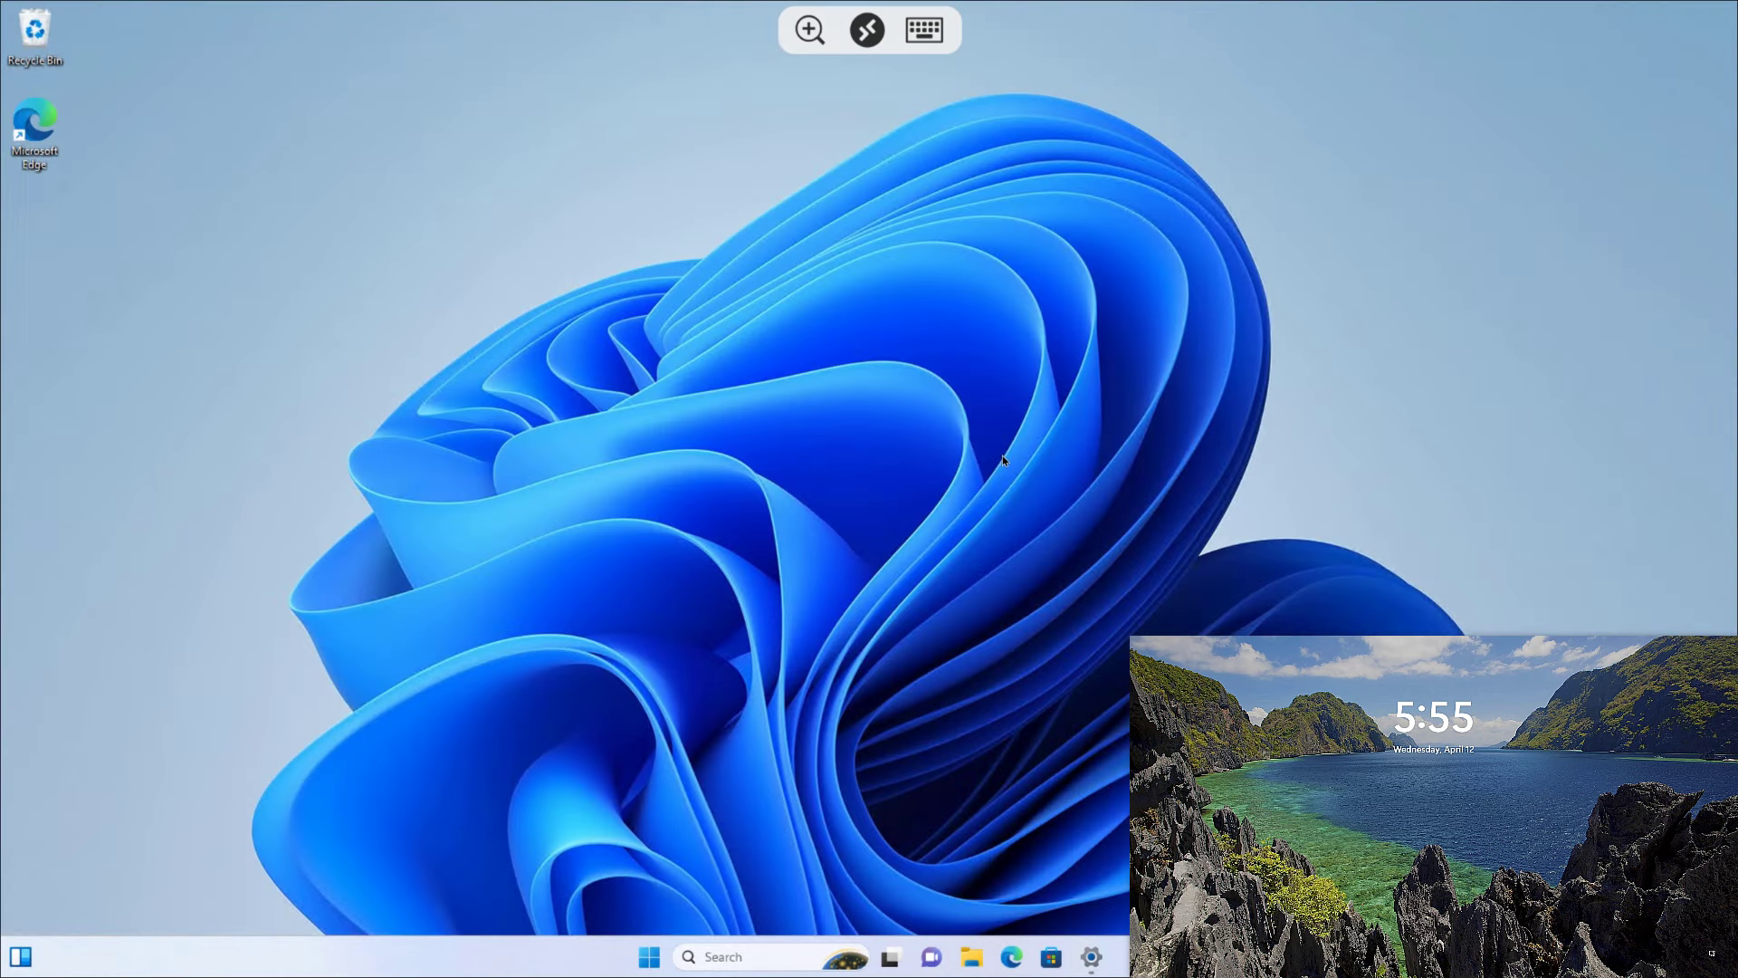
# Step: Close the 192.168.50.51 session from the open-sessions overview
pyautogui.click(866, 29)
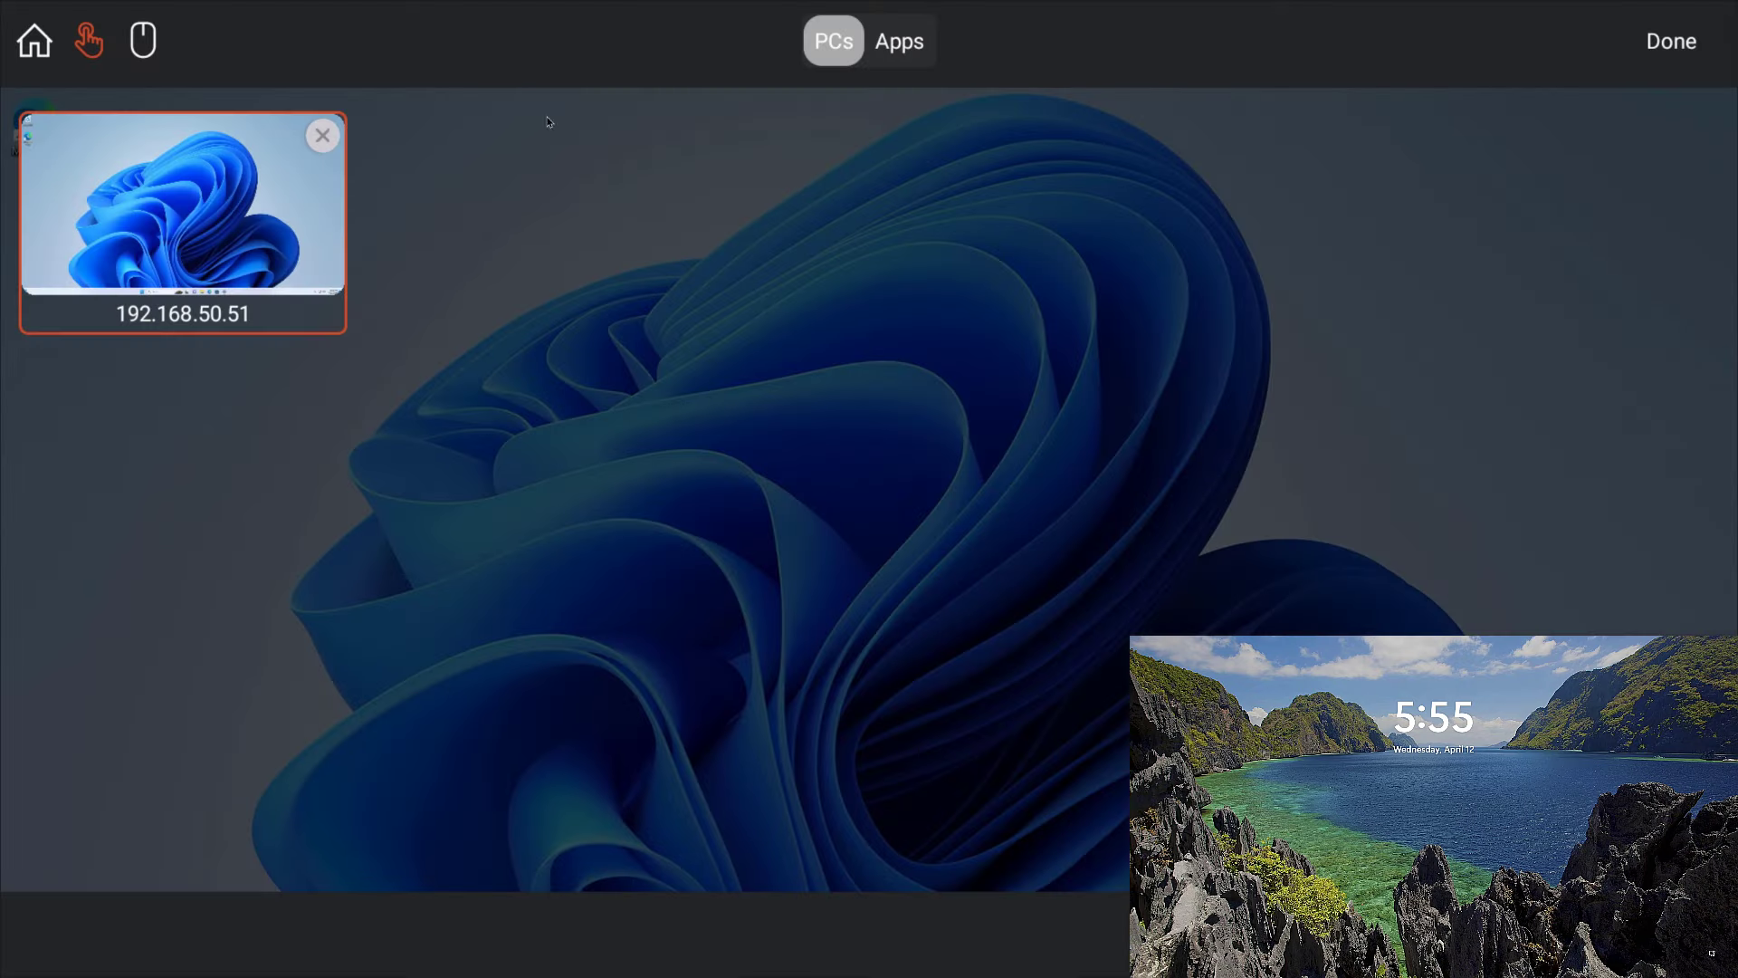
pyautogui.click(321, 136)
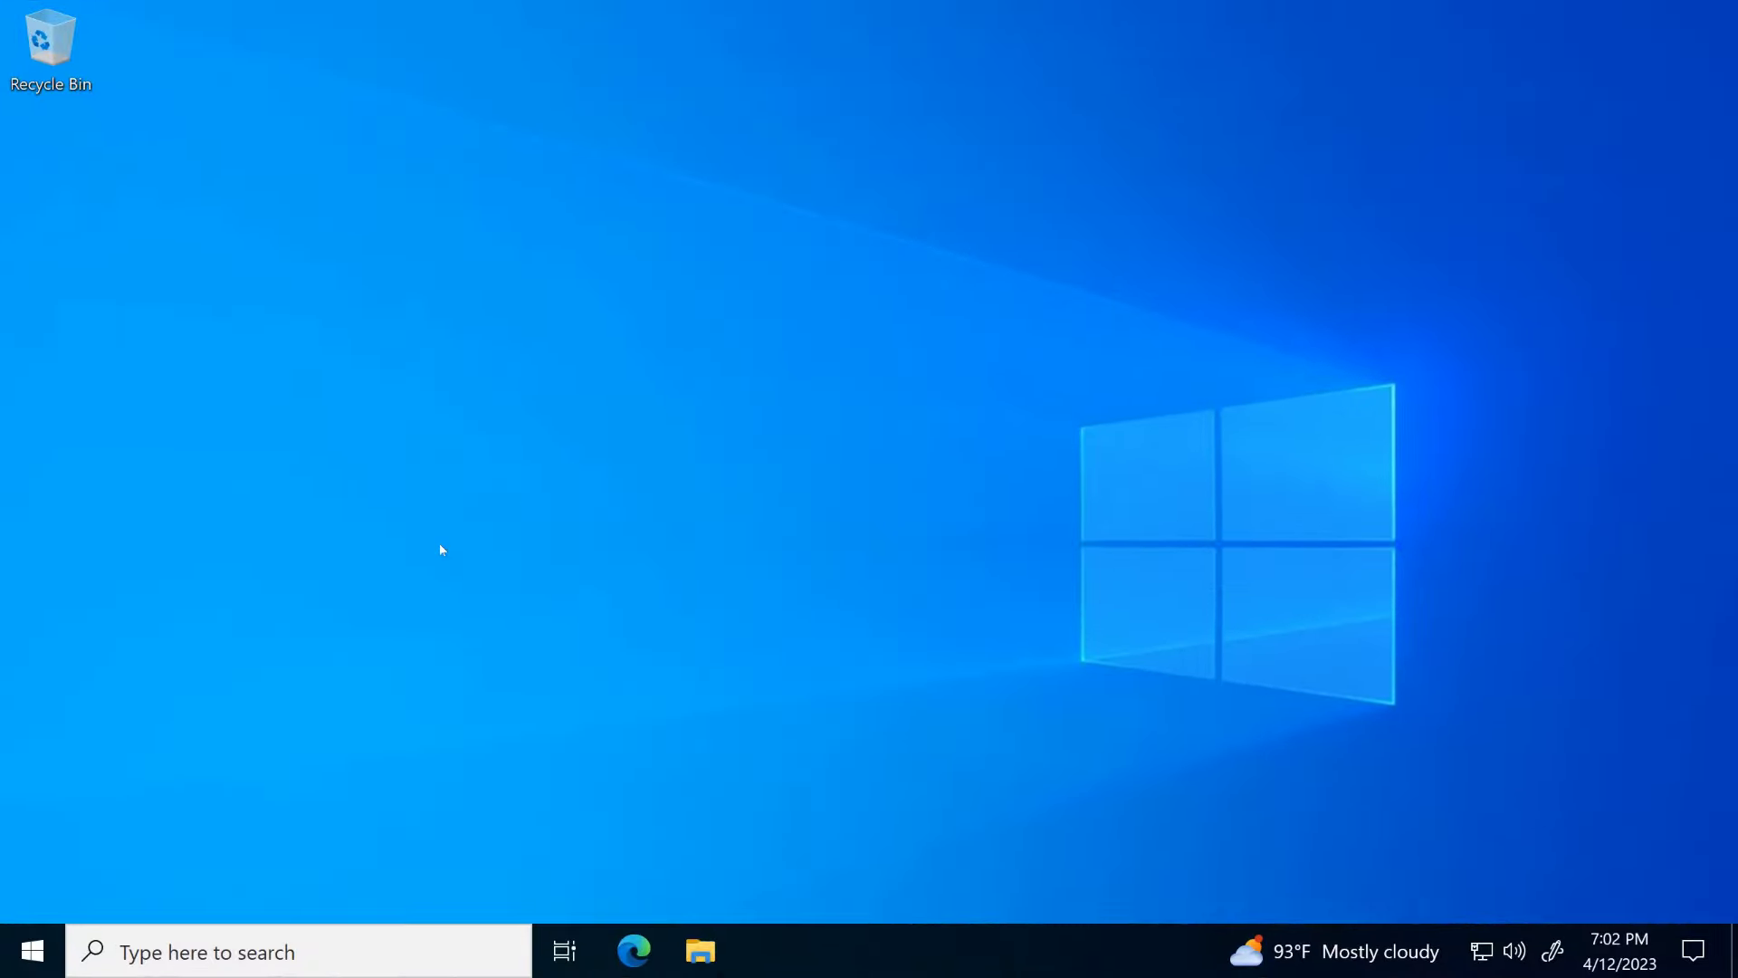
# Step: Search Windows for 'remote' and launch Remote Desktop Connection from the results
pyautogui.click(142, 946)
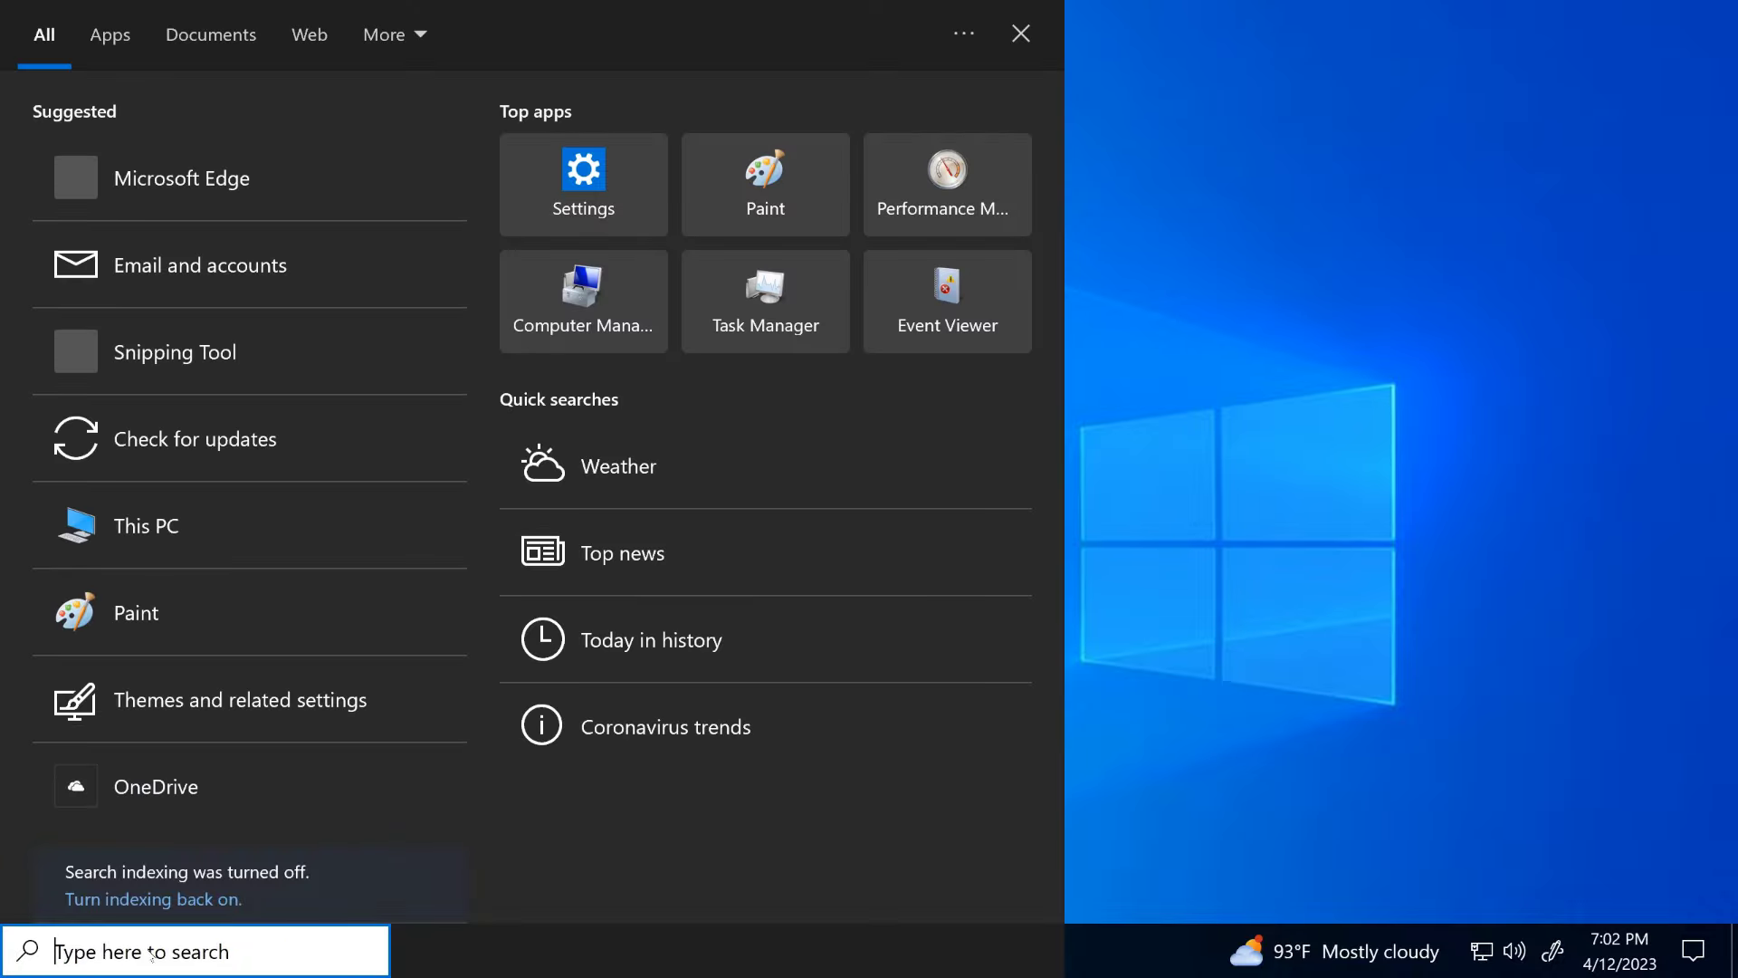
pyautogui.write('rem')
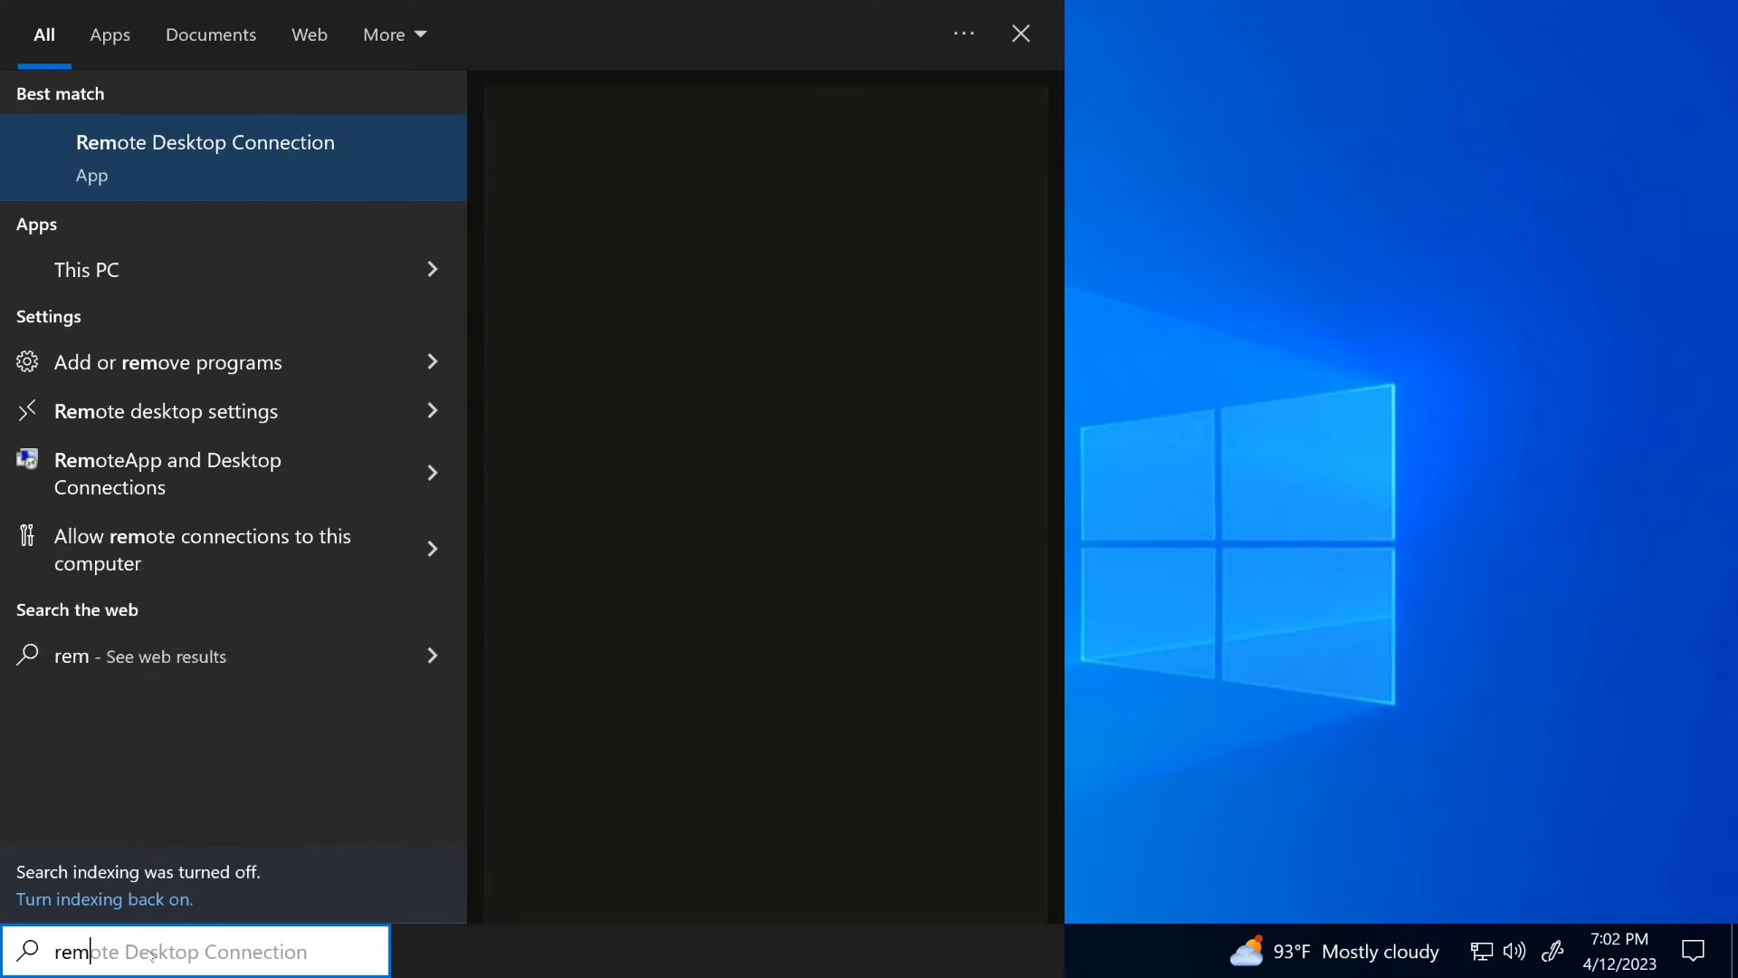
pyautogui.write('ote')
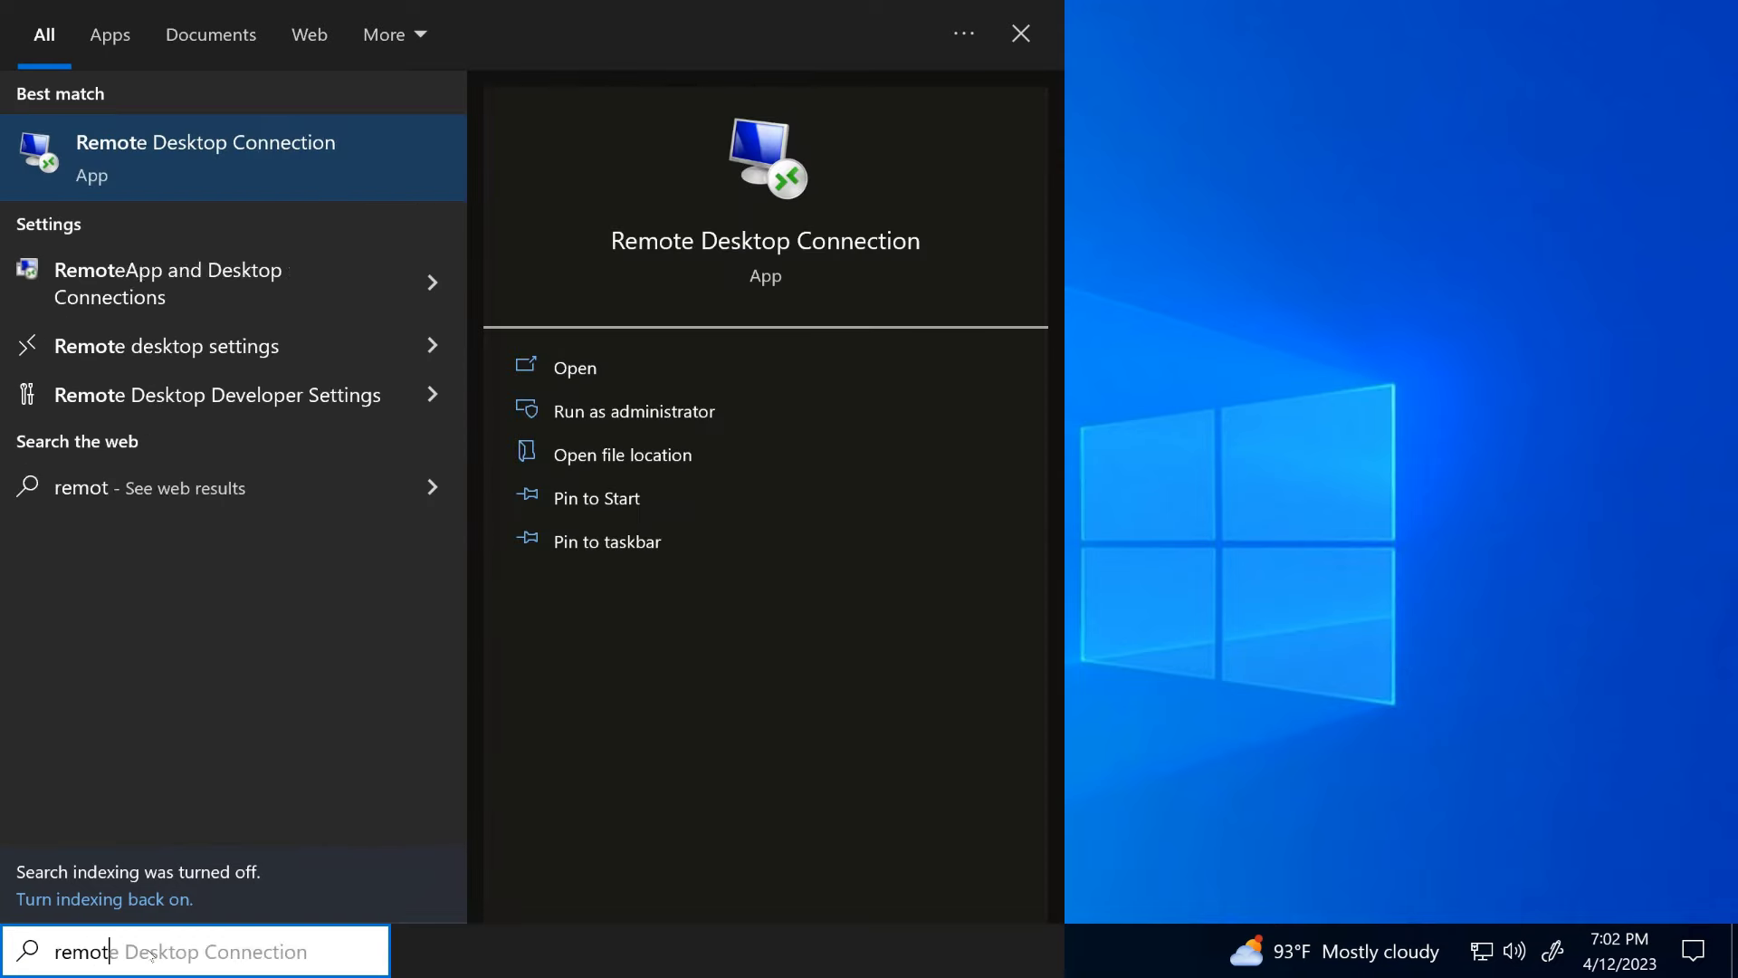
pyautogui.click(245, 167)
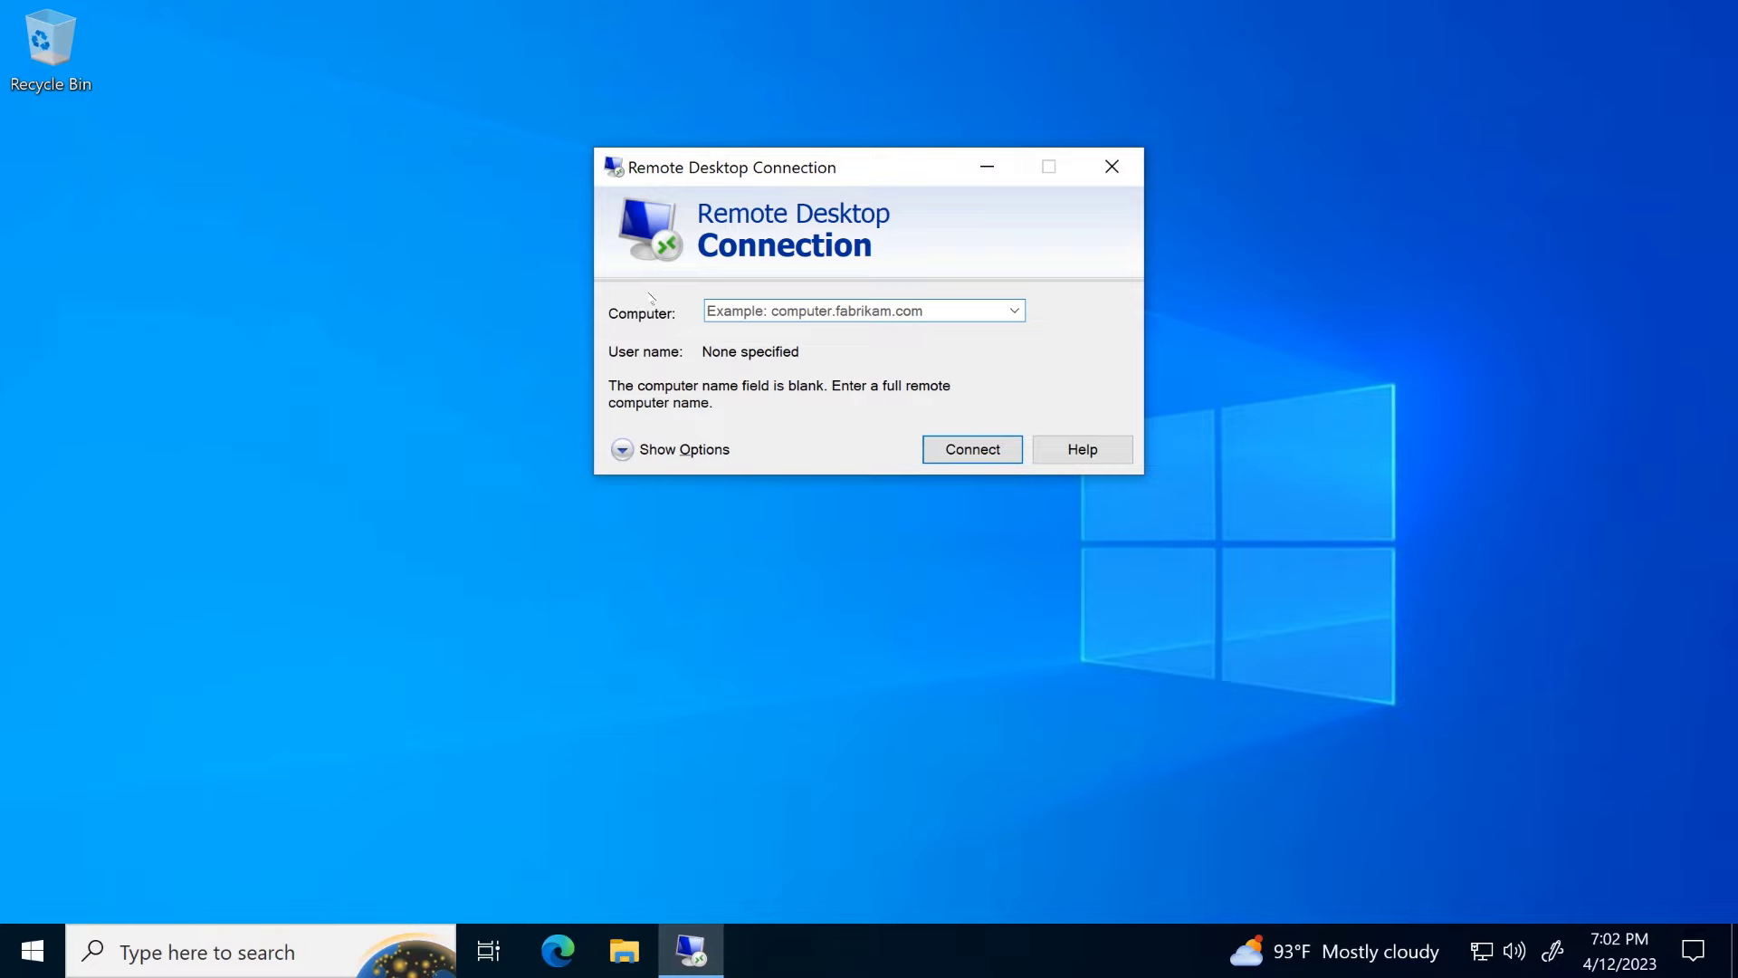
# Step: Enter computer 192.168.50.51 and the remote account's user name under Show Options, then connect
pyautogui.write('192.')
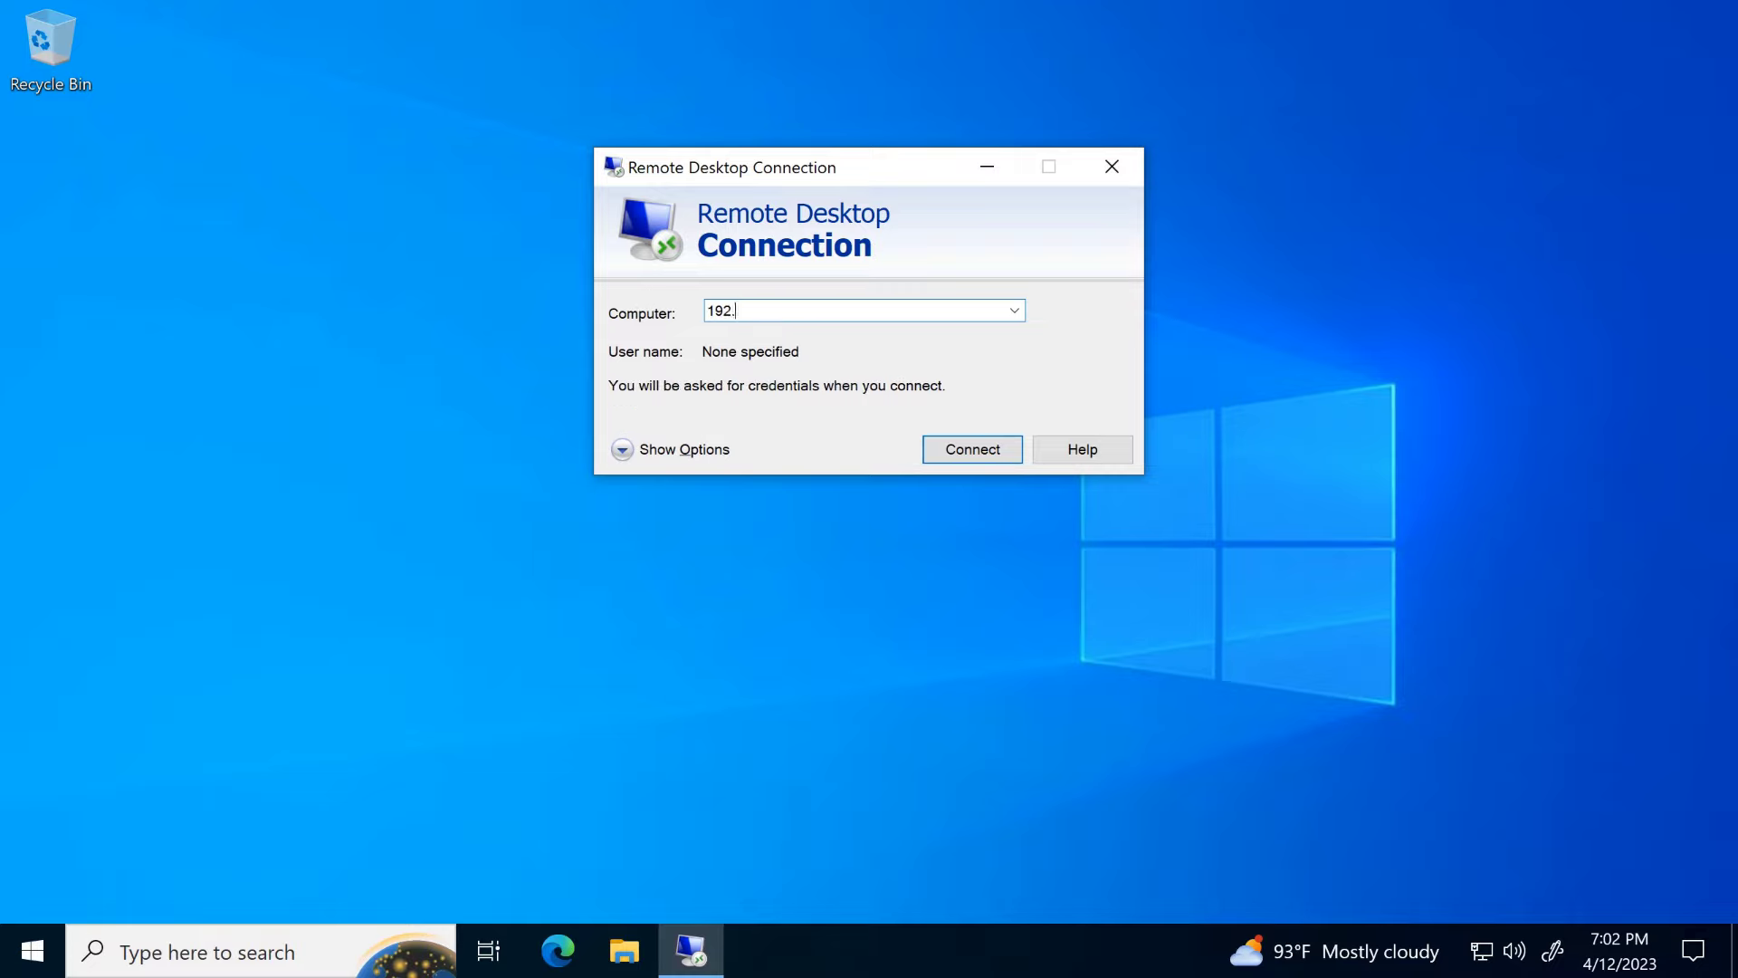
pyautogui.write('168.50.51')
pyautogui.click(677, 450)
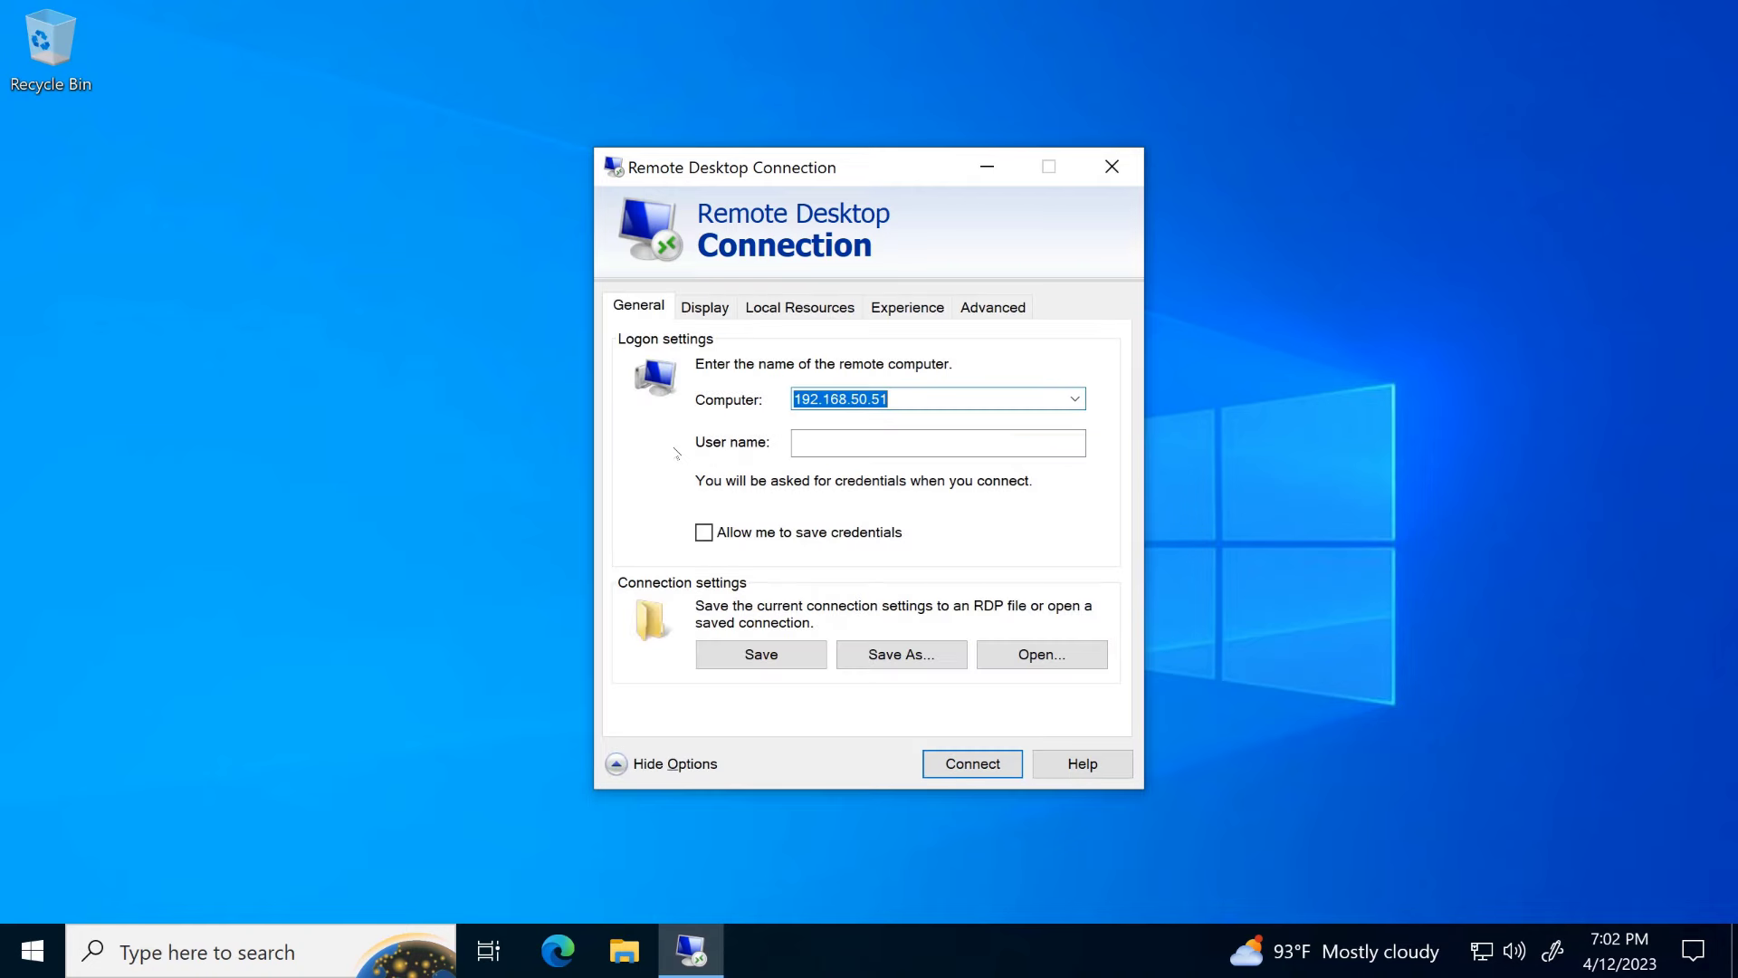
pyautogui.click(865, 438)
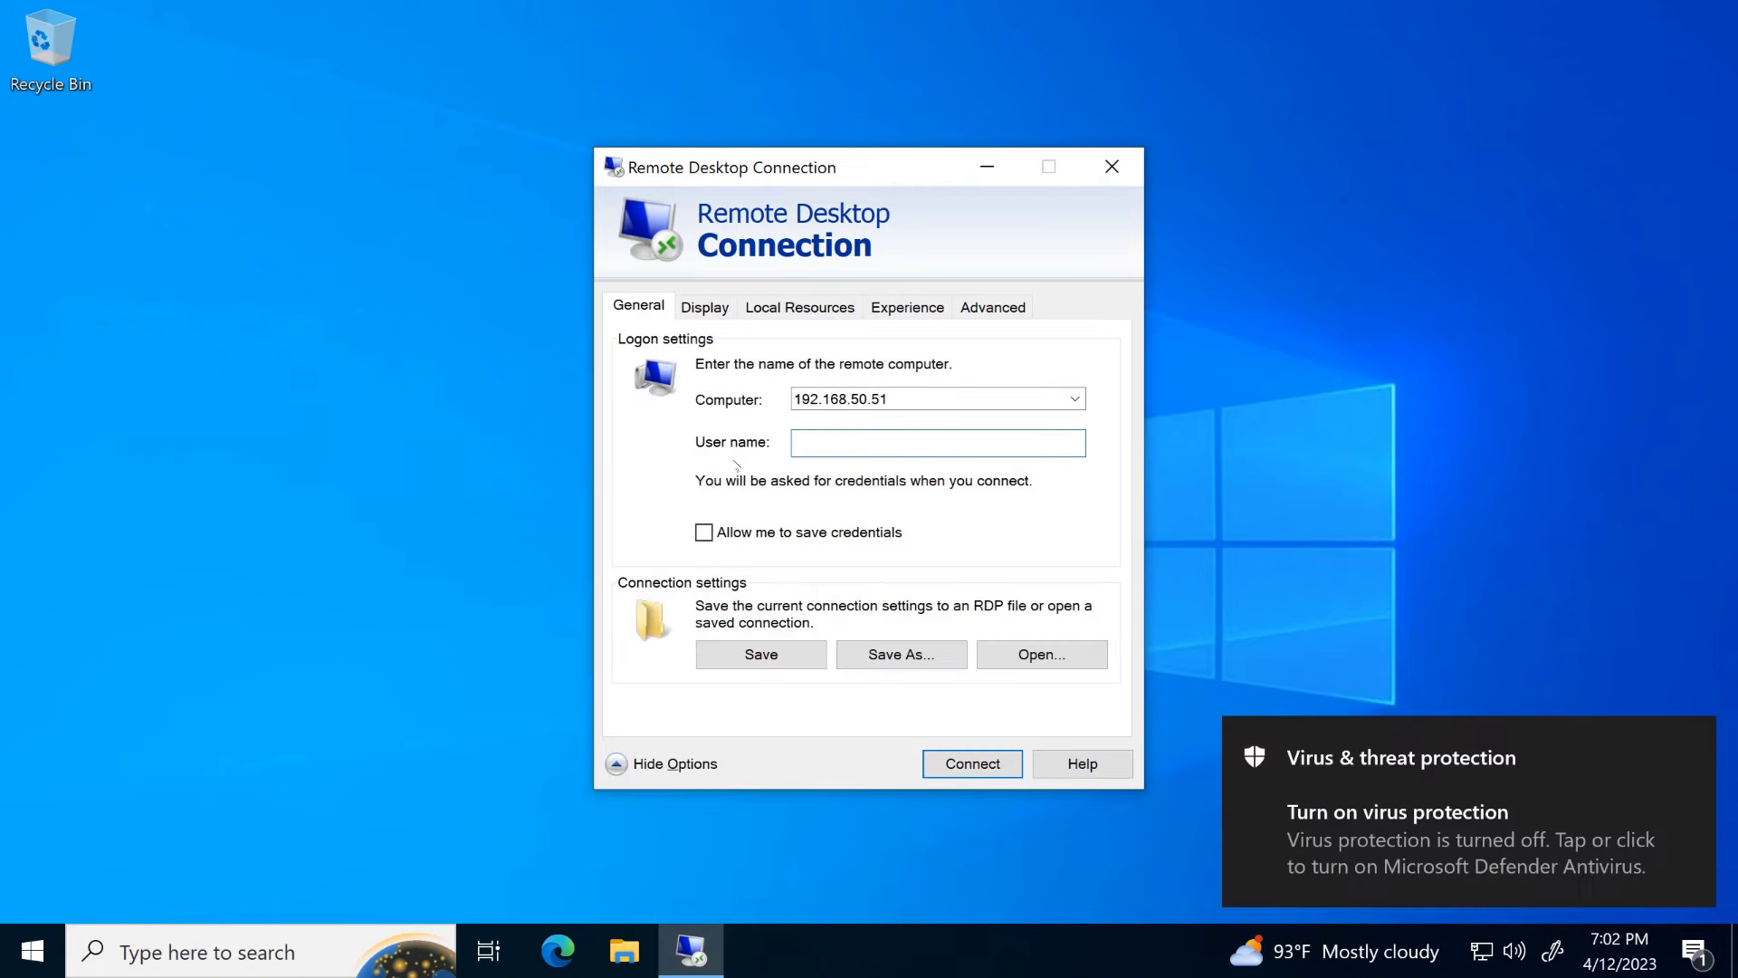
pyautogui.write('HowToBasi')
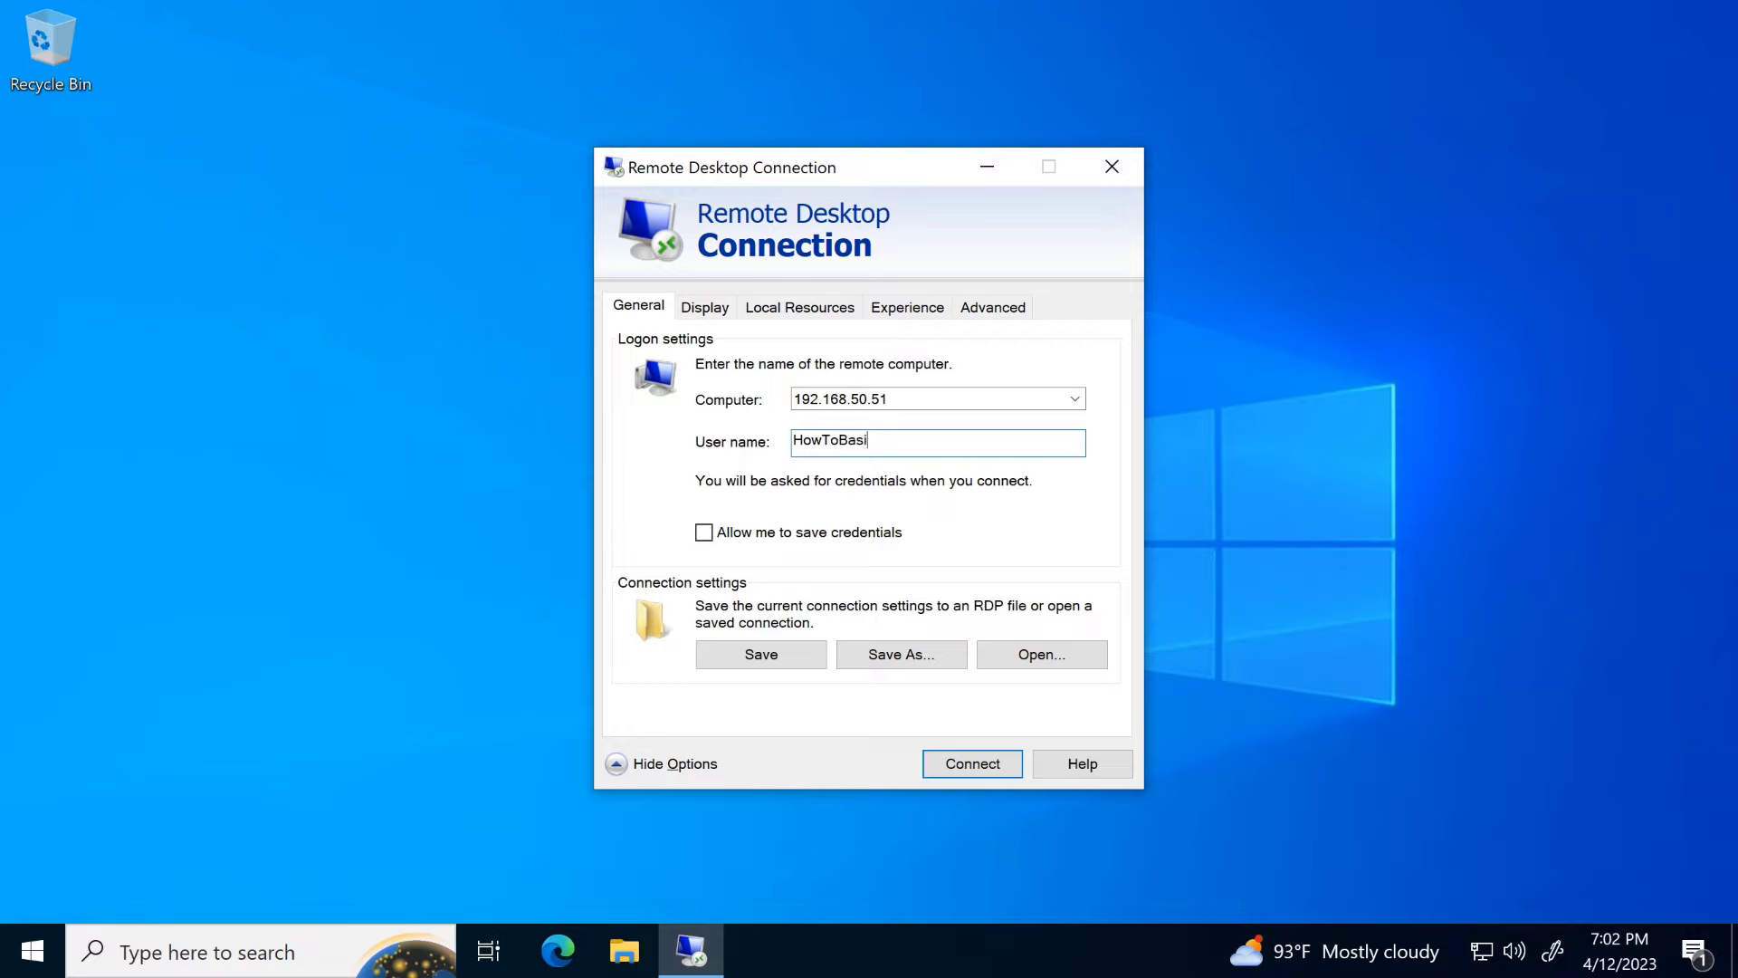
pyautogui.write('c')
pyautogui.click(962, 768)
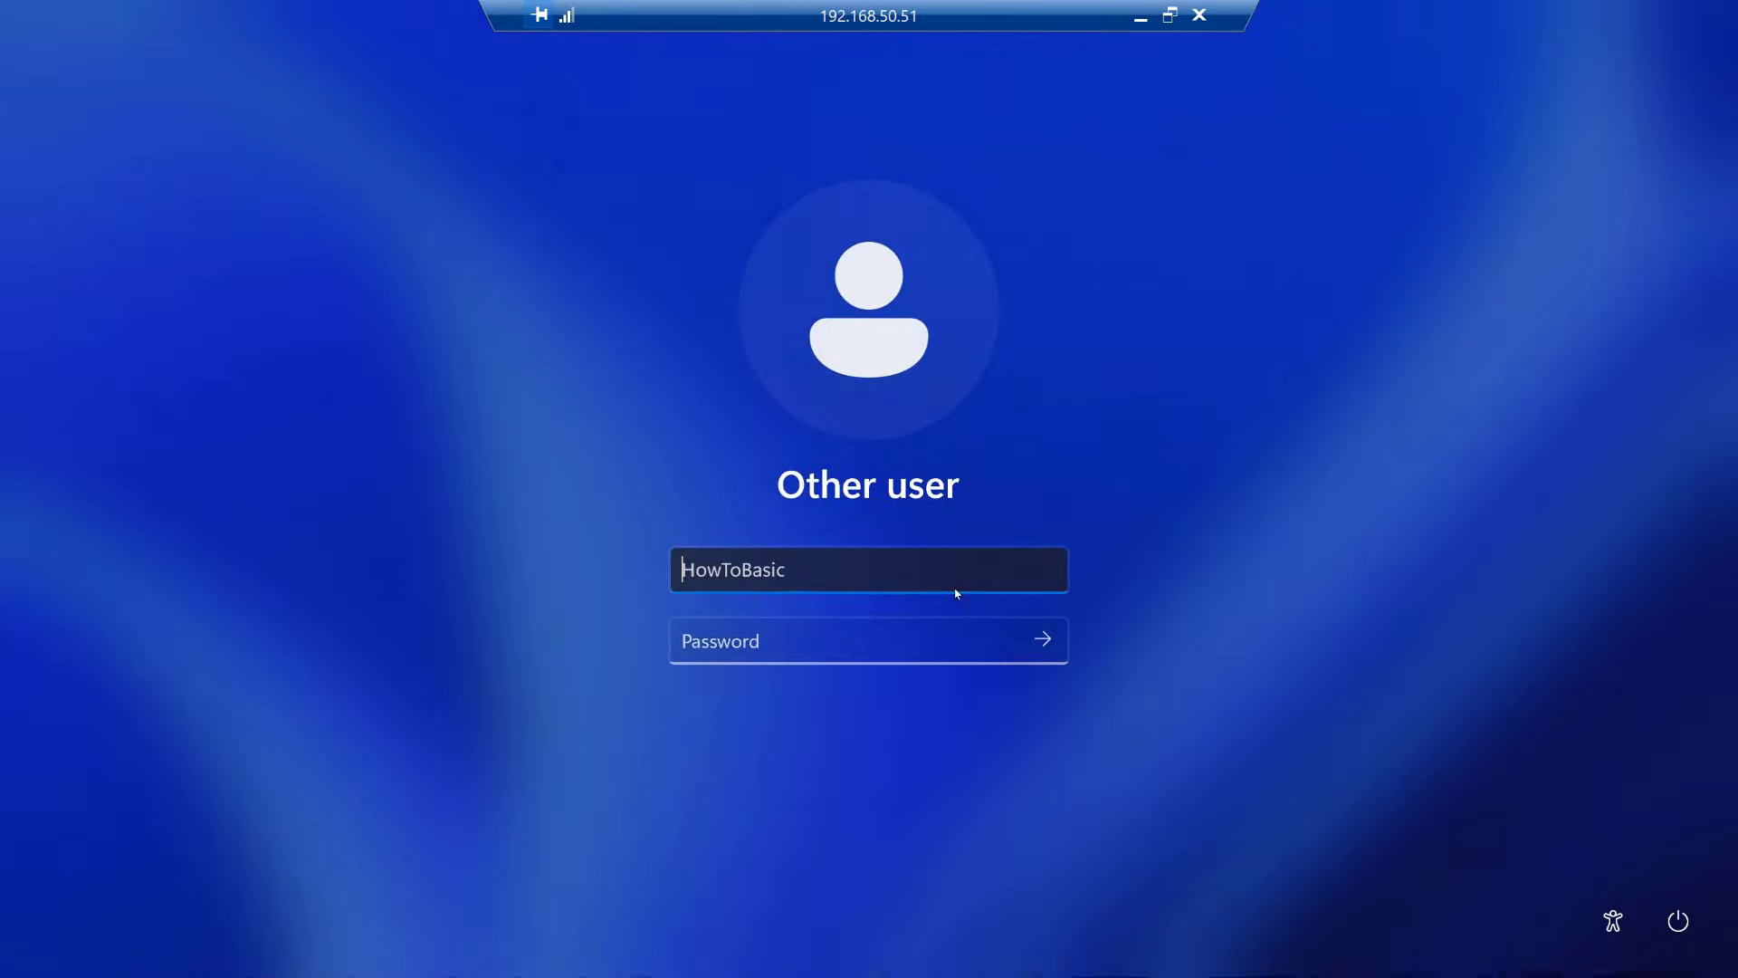
# Step: Enter the account password on the remote sign-in screen and sign in
pyautogui.click(746, 641)
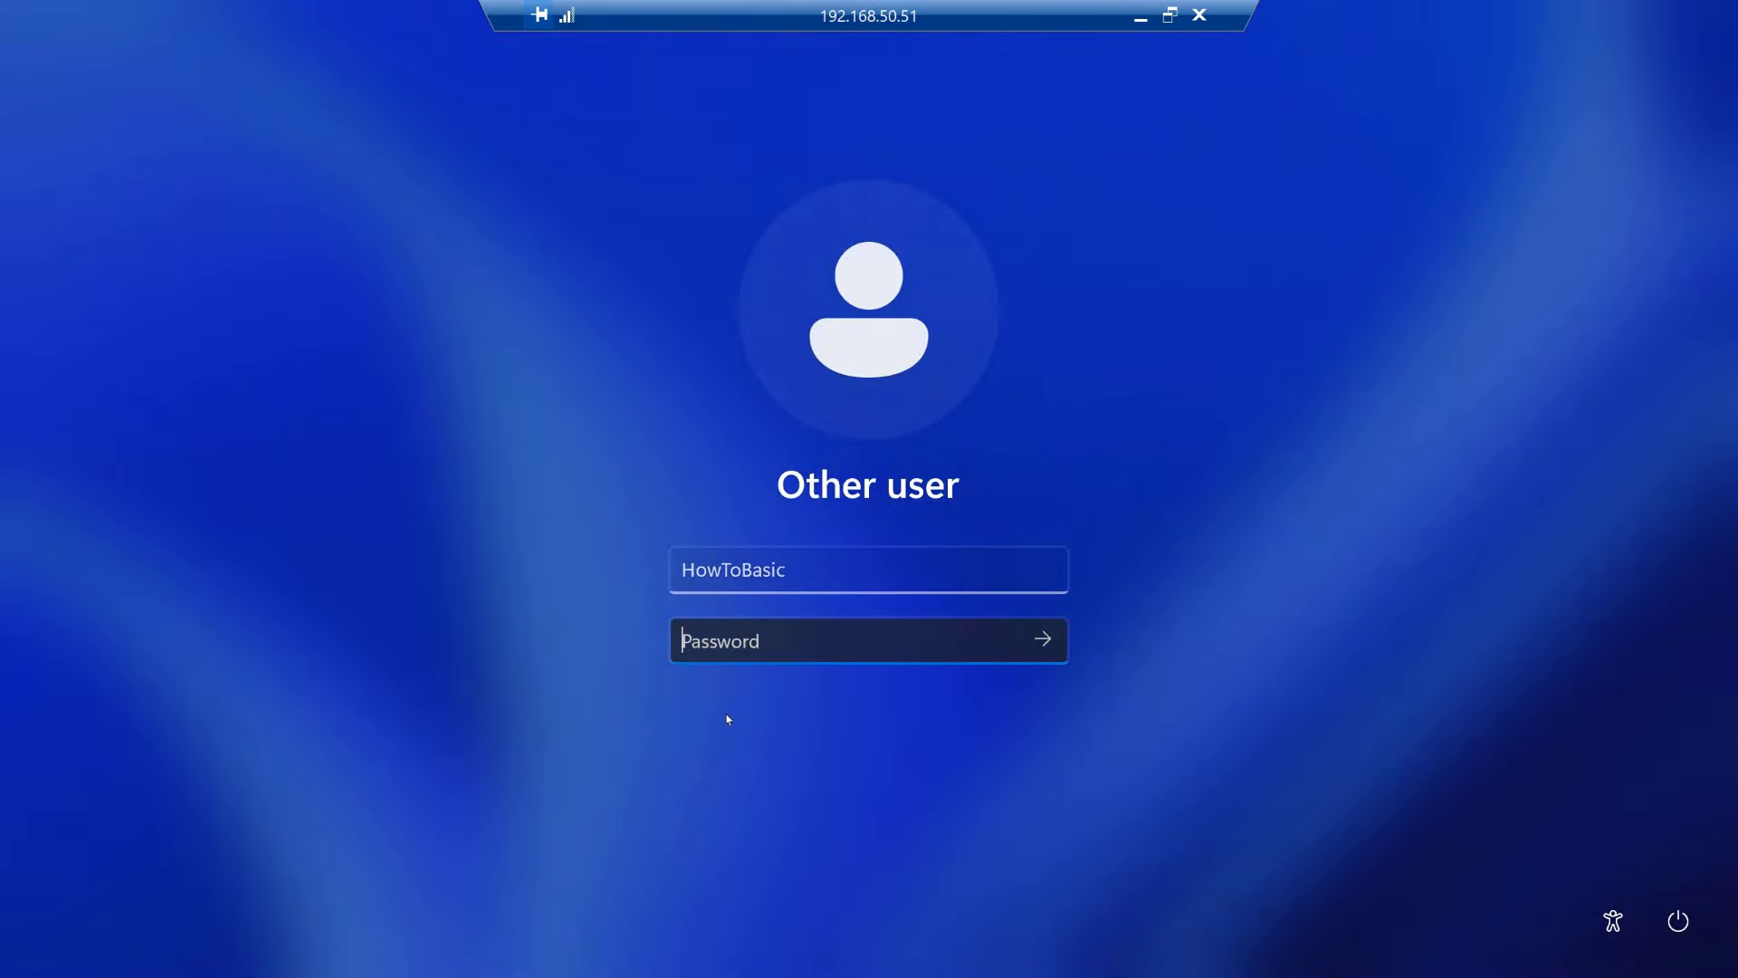
pyautogui.write('****')
pyautogui.click(1043, 641)
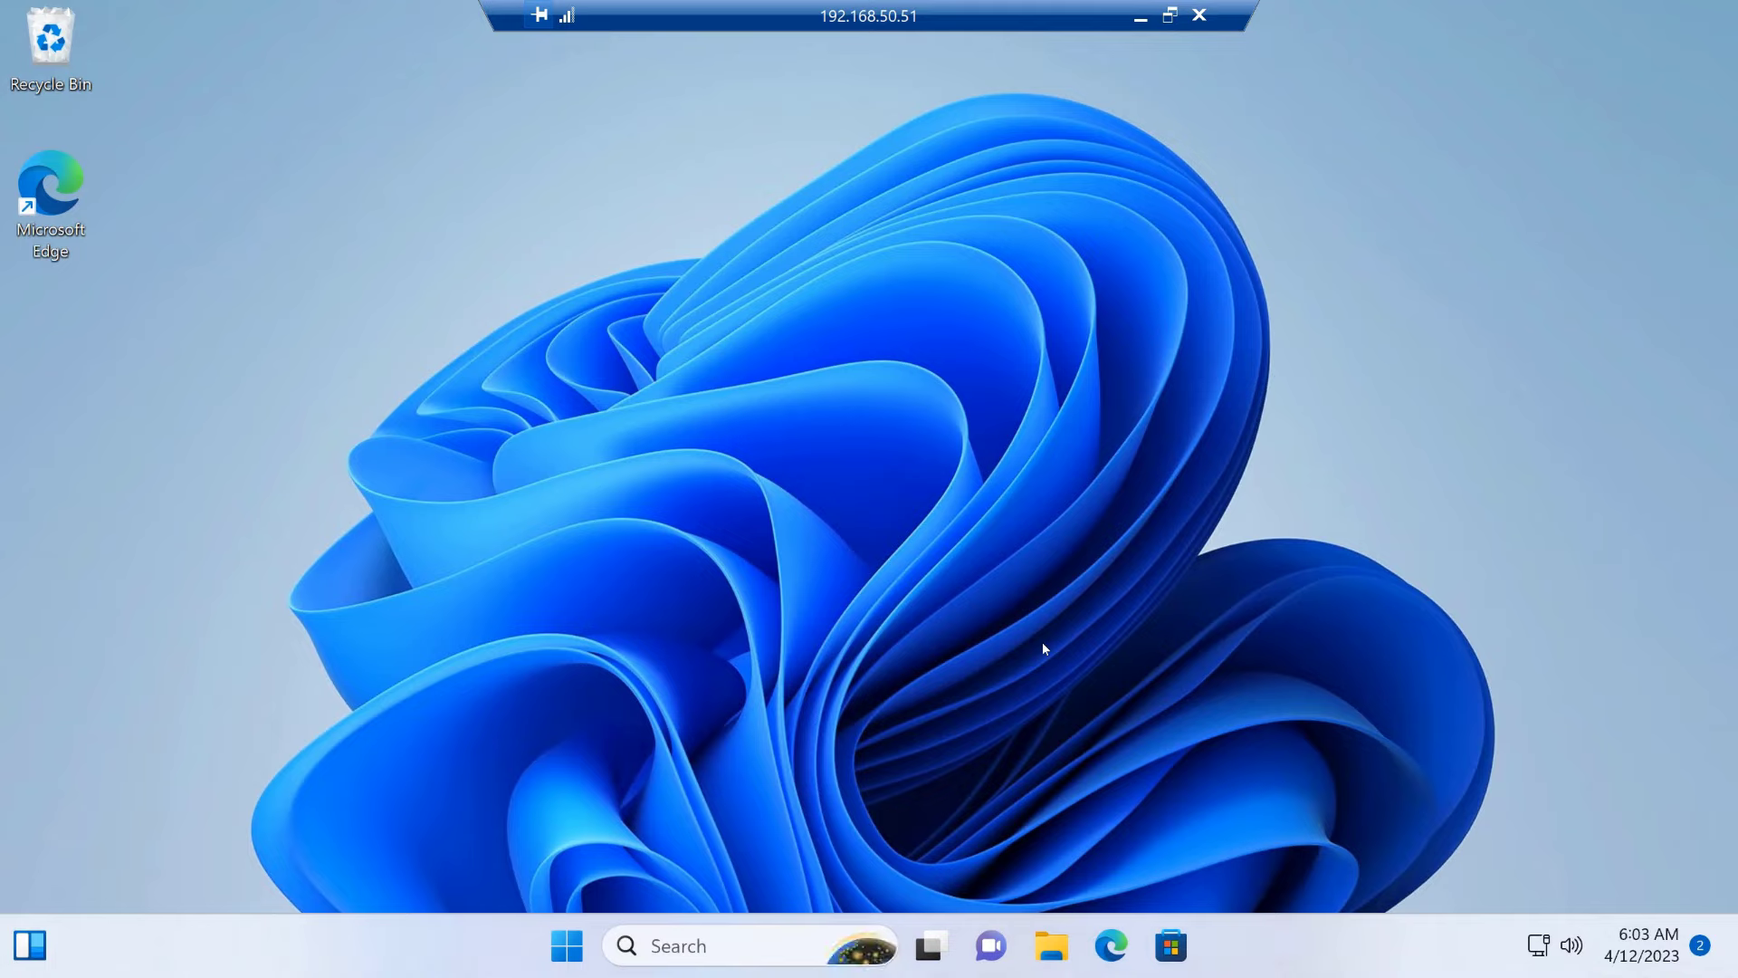
# Step: Open Settings from the remote PC's Start button quick-link menu
pyautogui.rightClick(562, 939)
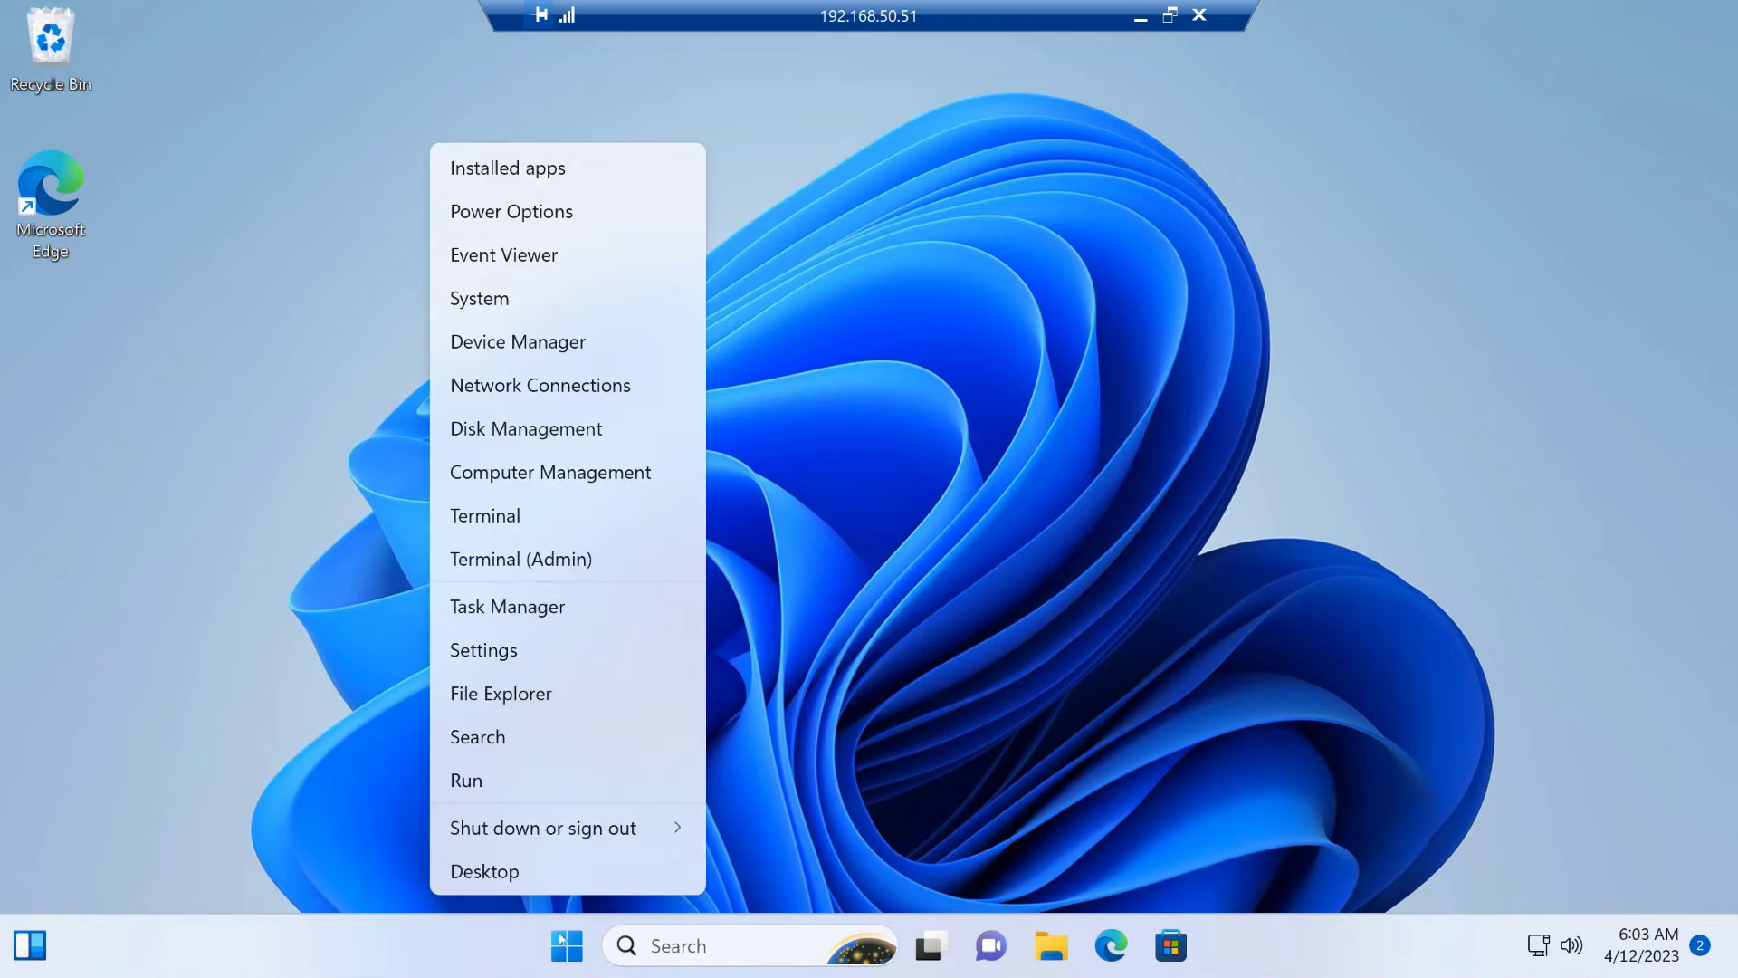
pyautogui.click(493, 656)
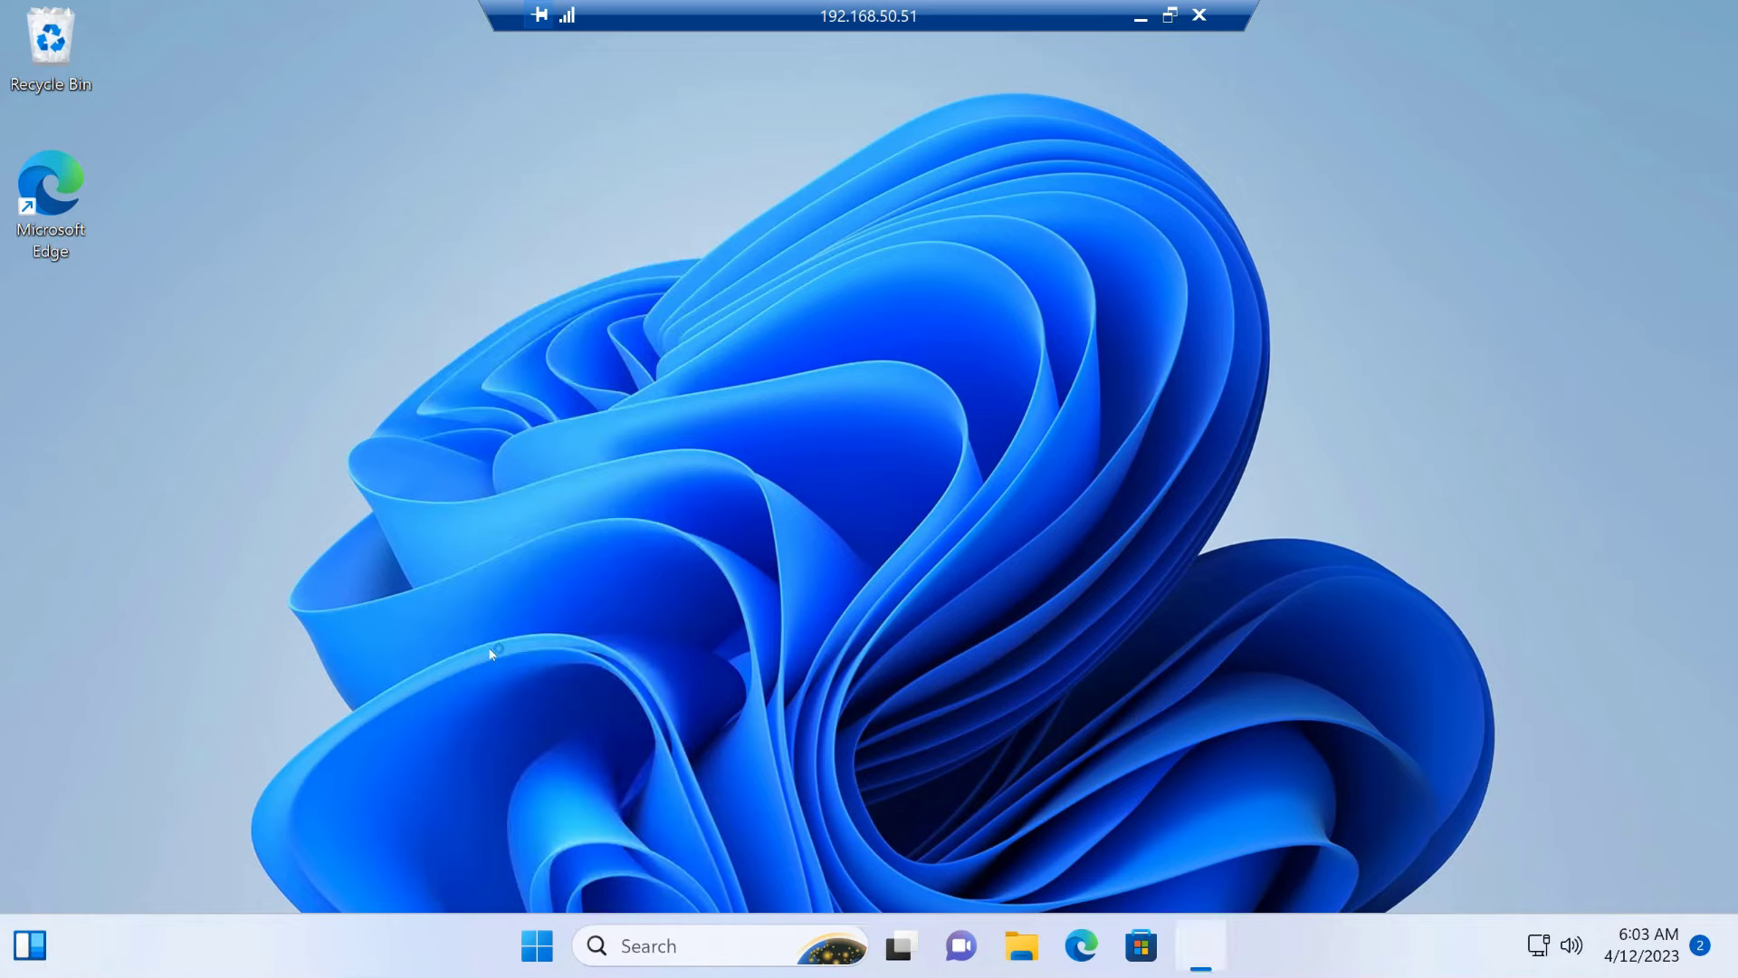